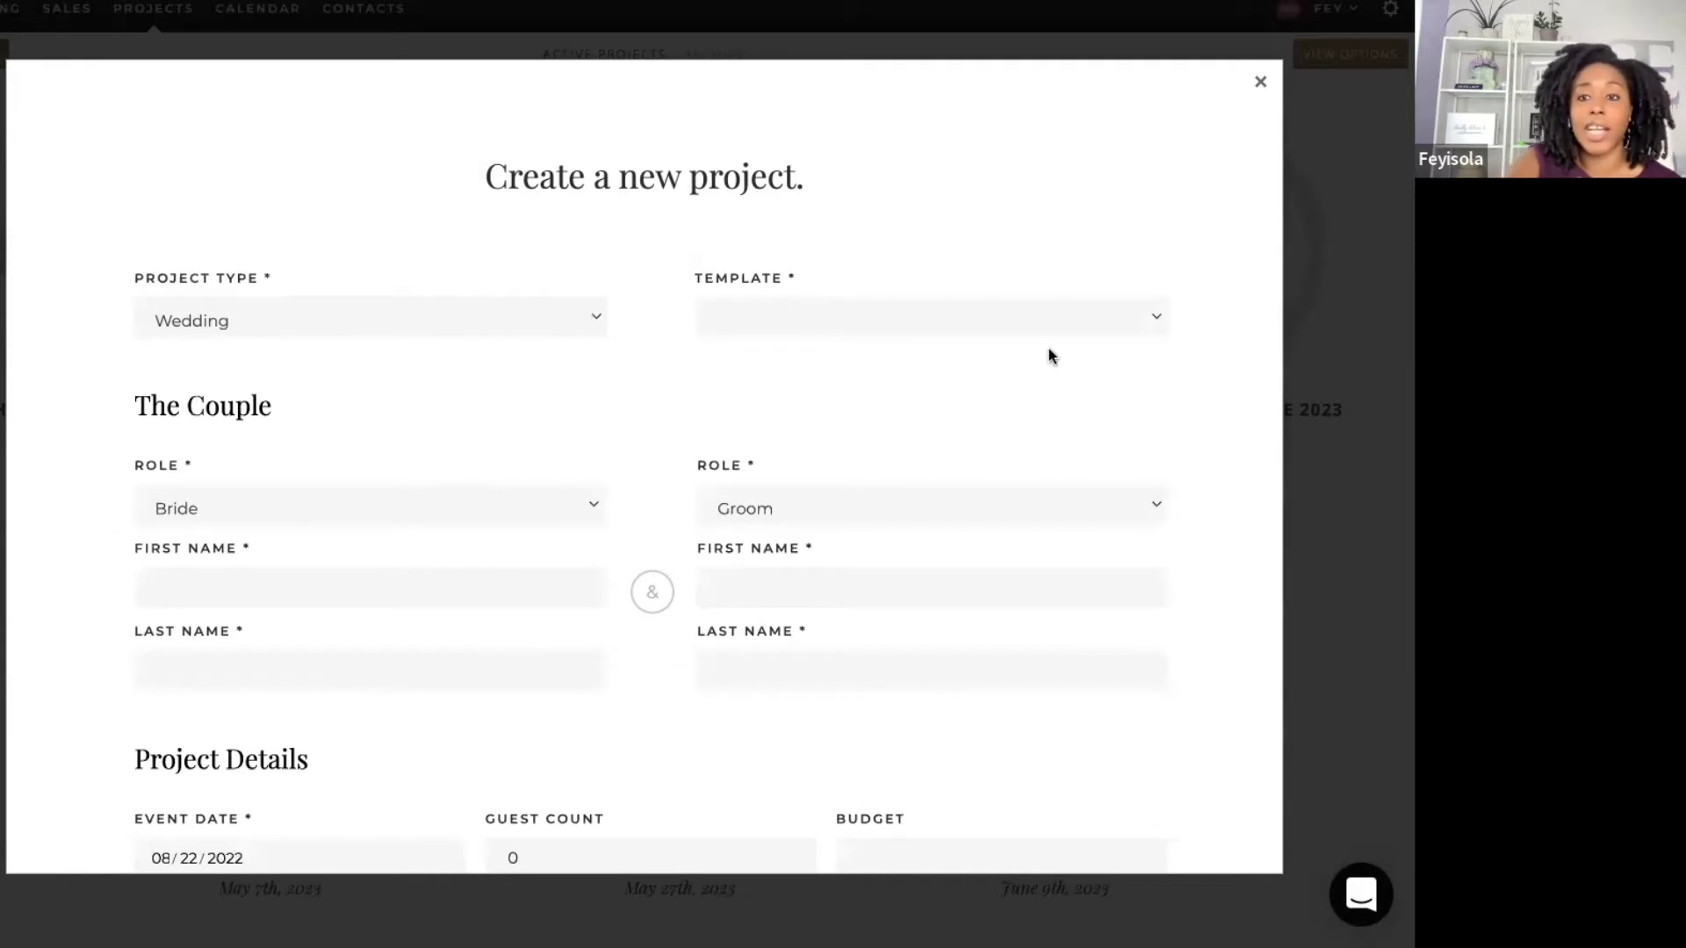
Step: Choose the Aisle Planner Wedding Default template and type the bride's first name
left_click(1008, 330)
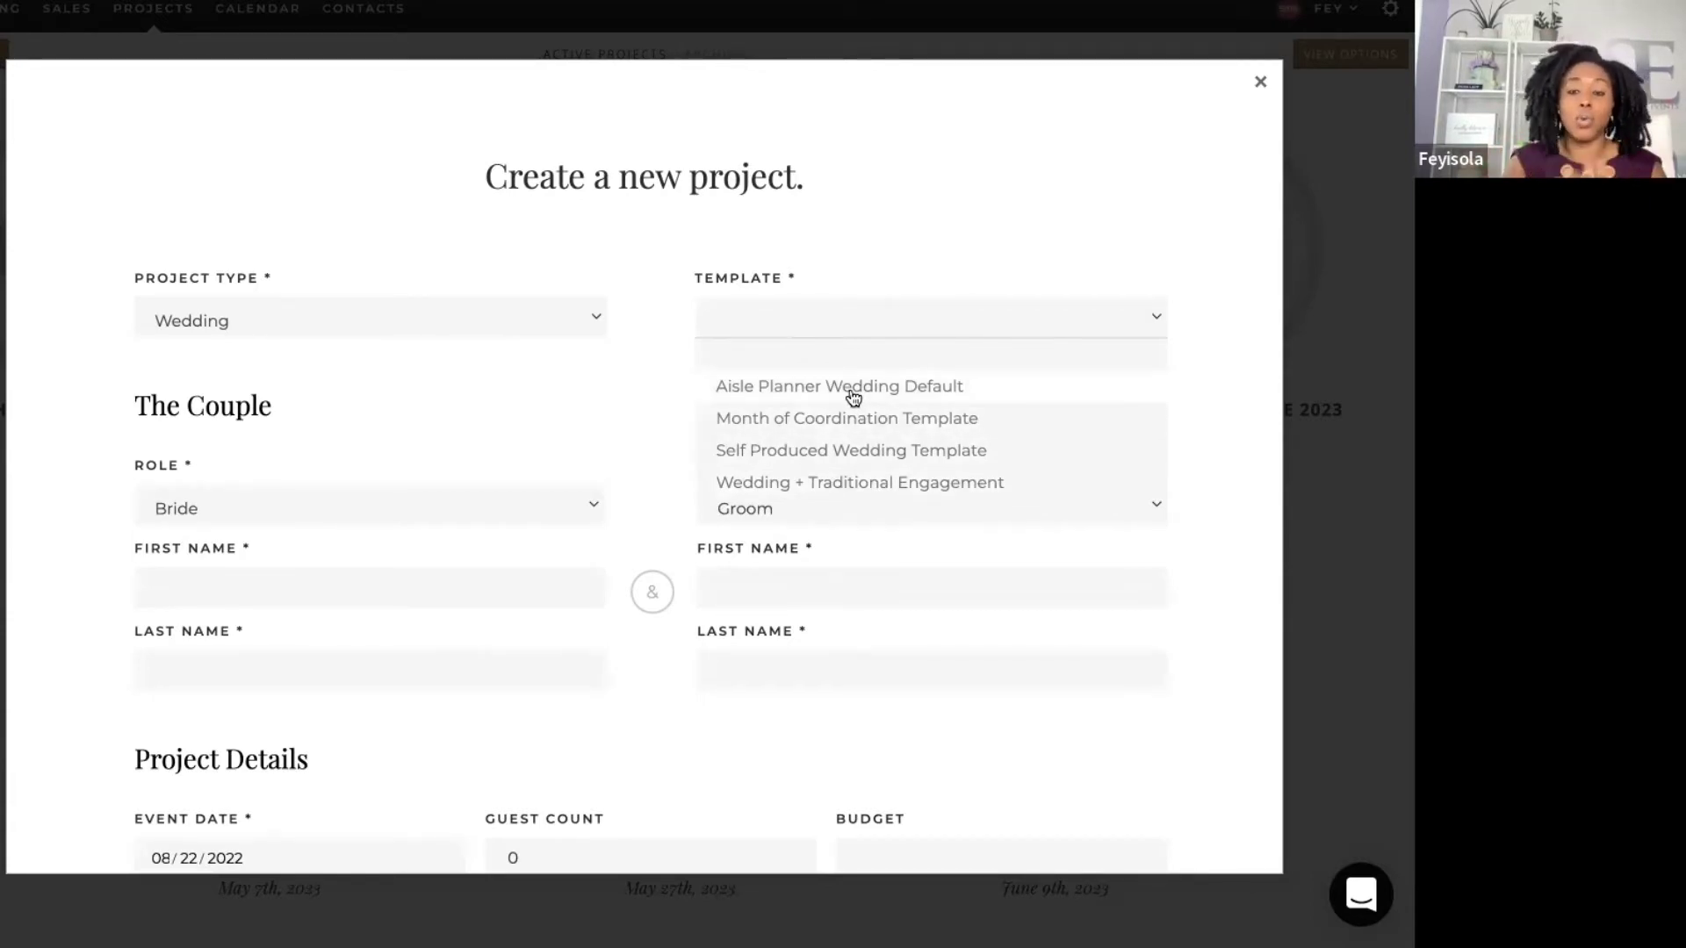
left_click(852, 391)
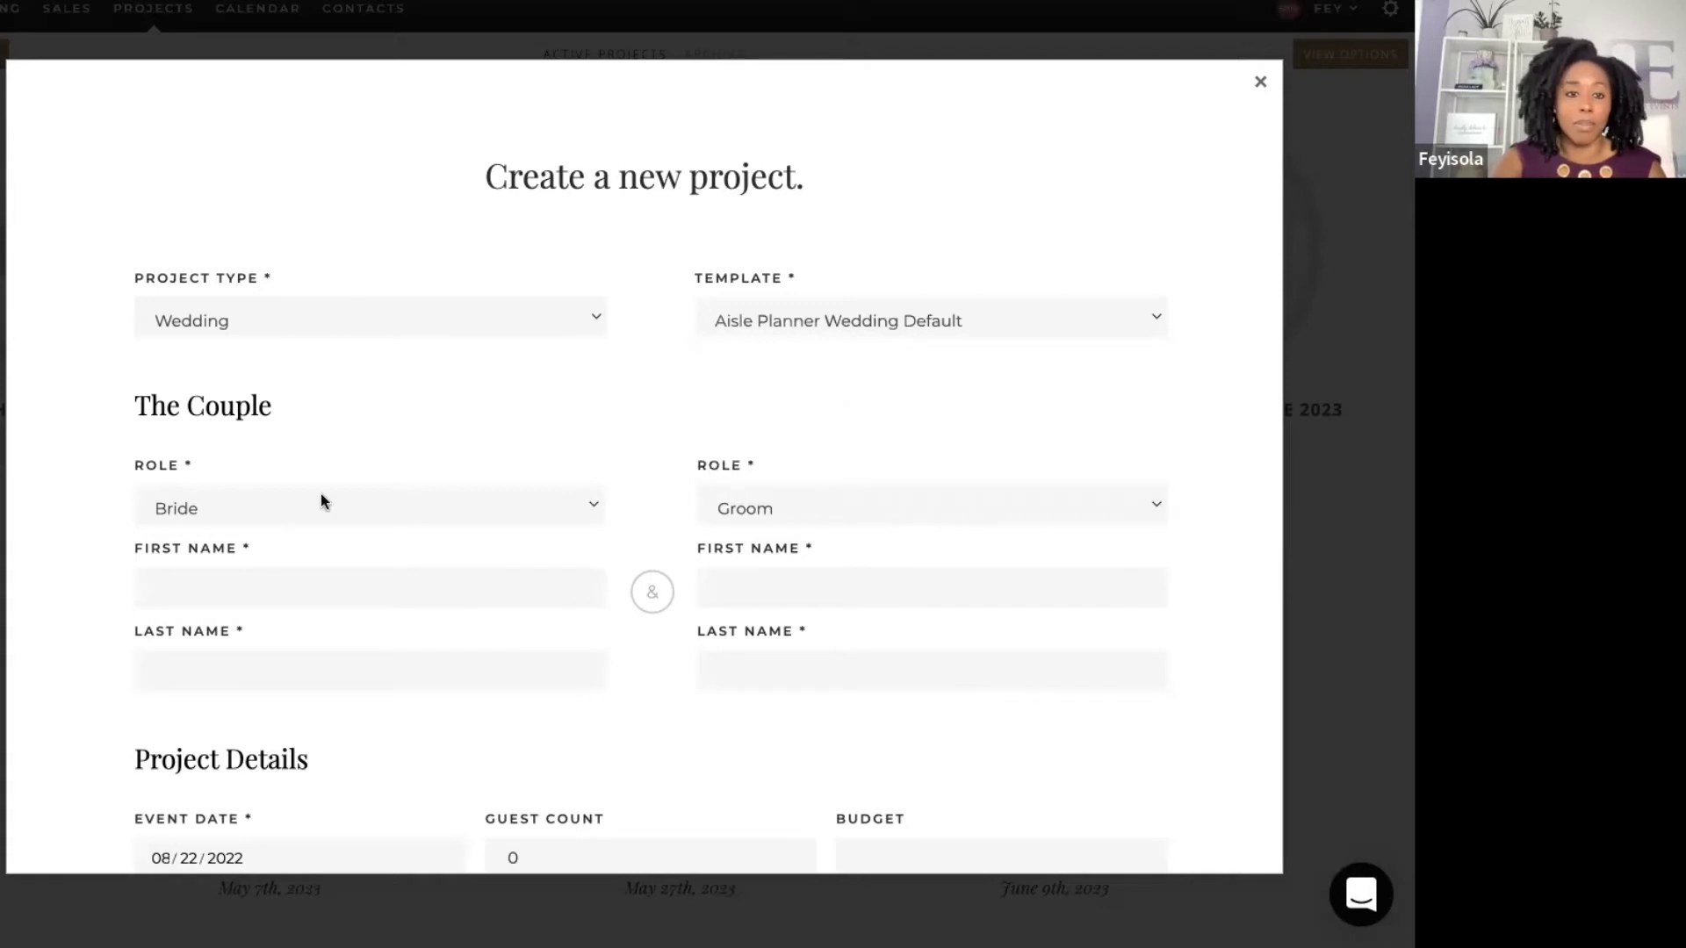
left_click(403, 597)
type("T")
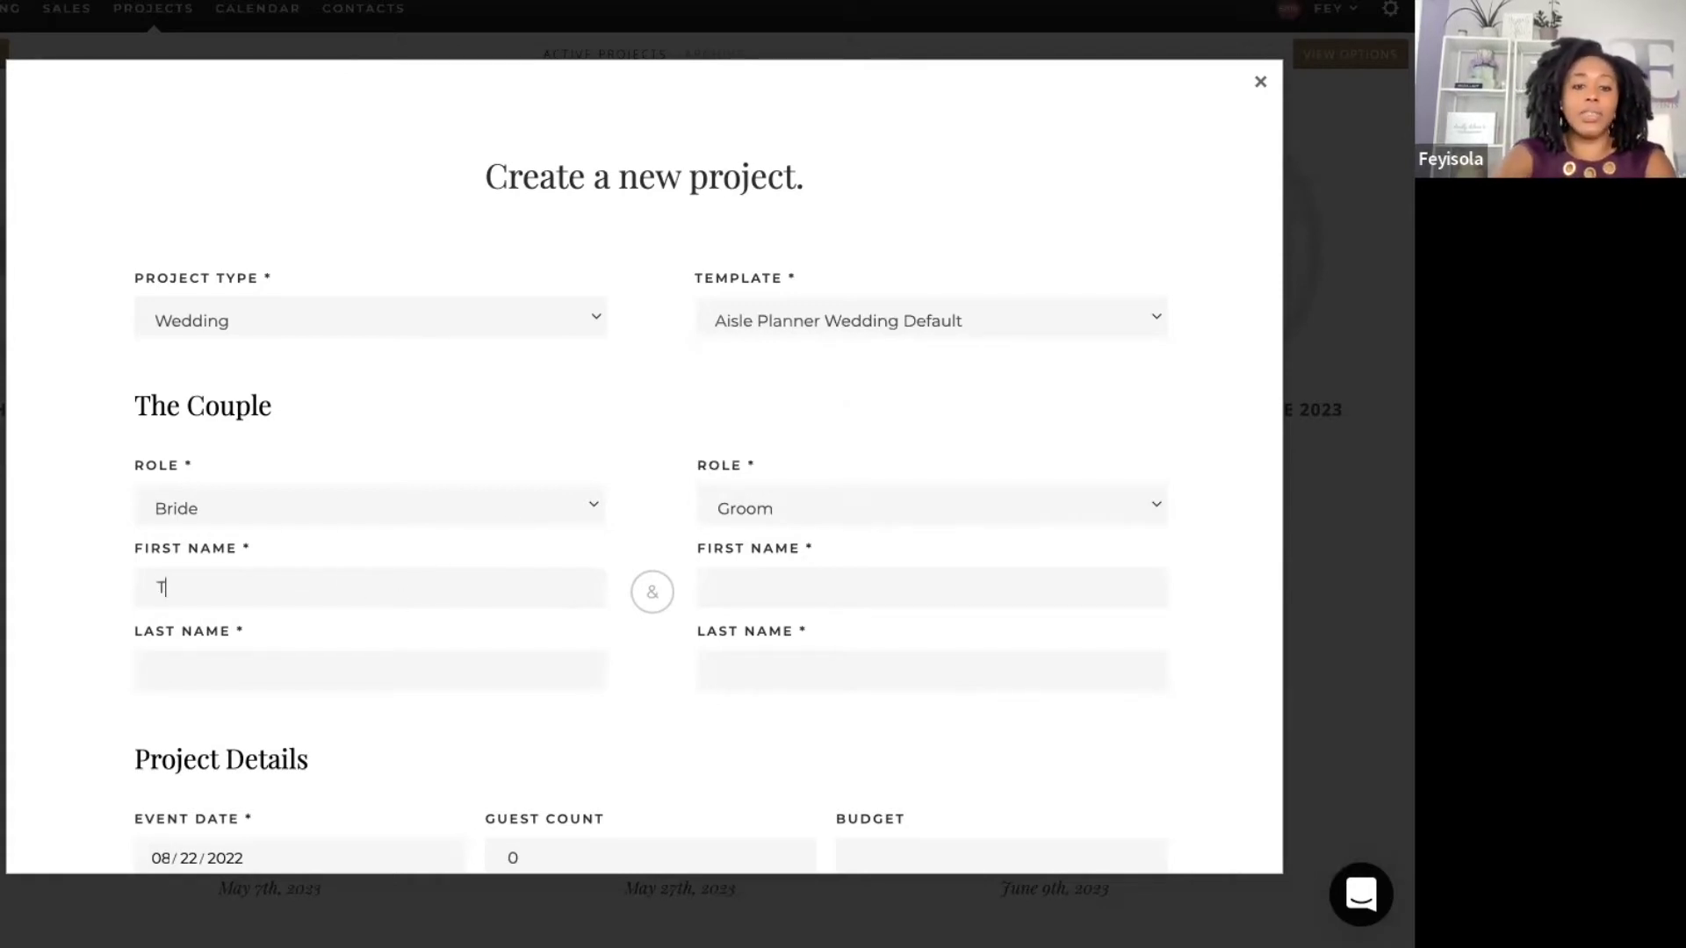
type("est")
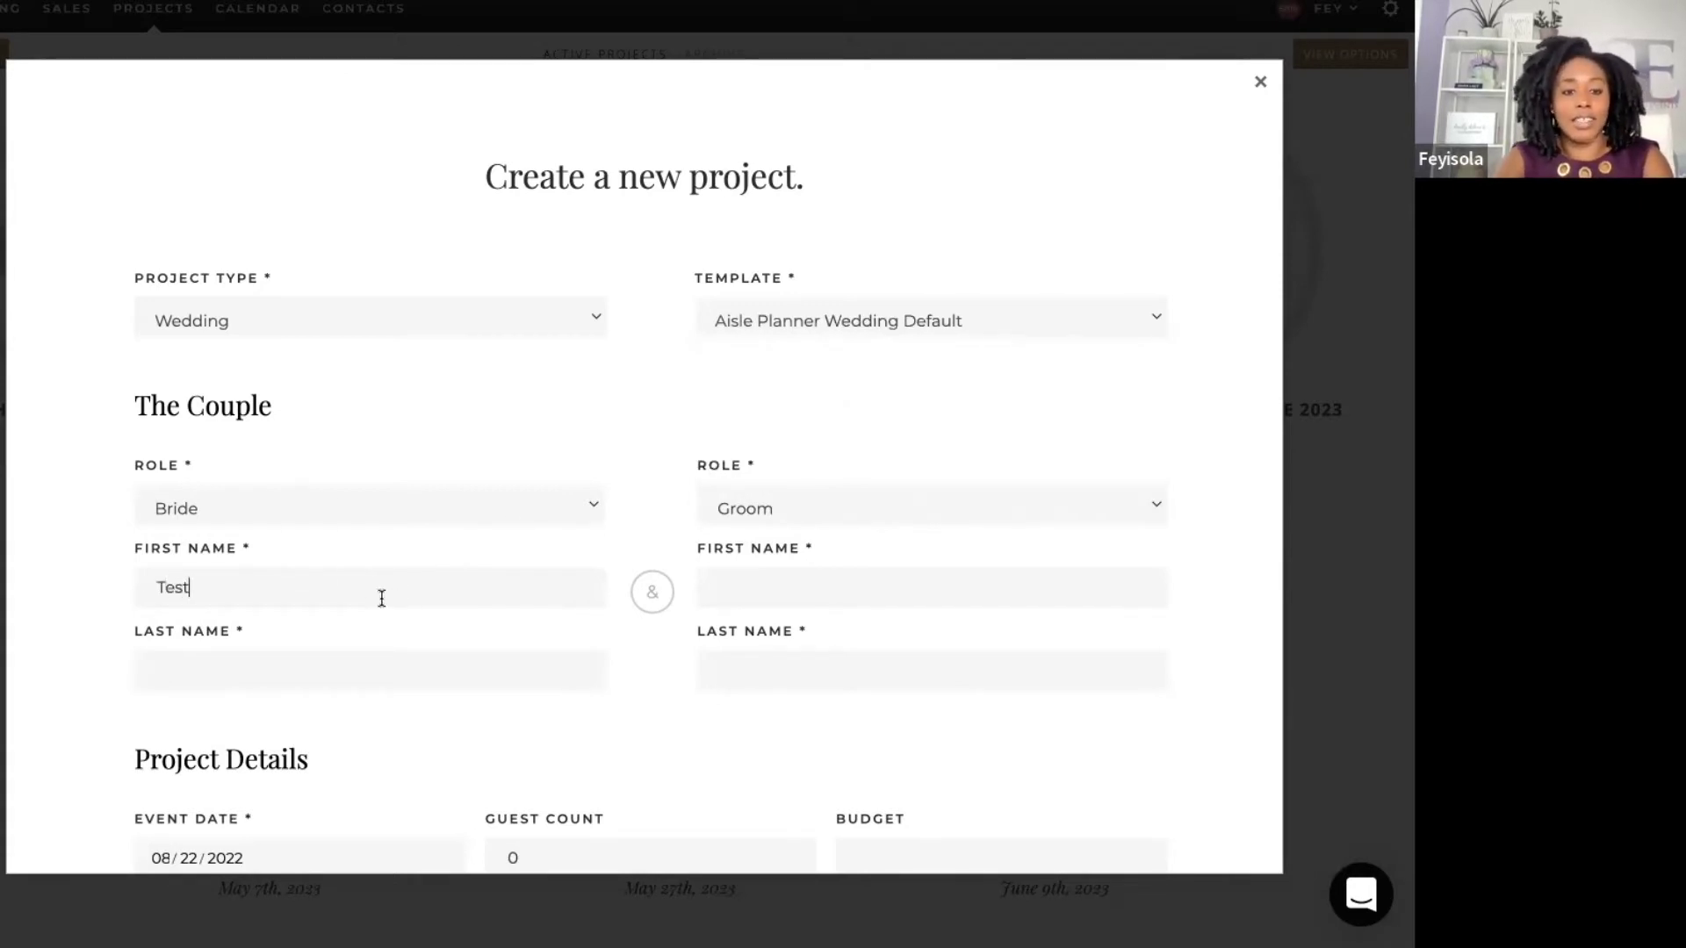
double_click(378, 598)
type("Brod")
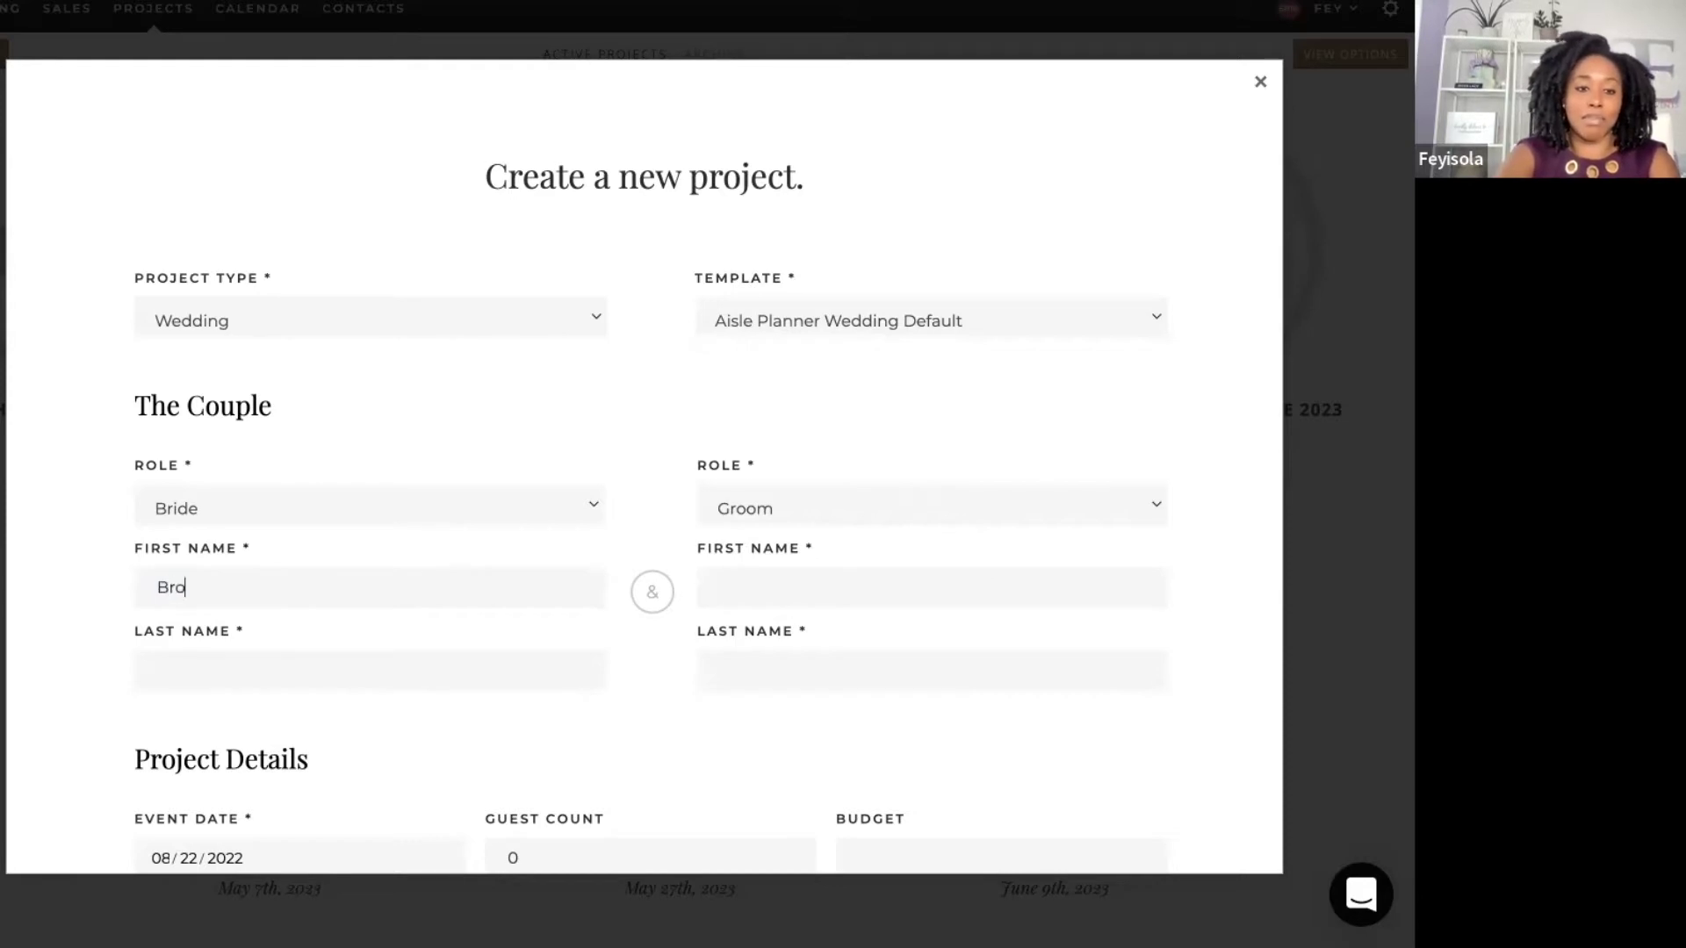
key("BackSpace")
key("BackSpace")
type("ides")
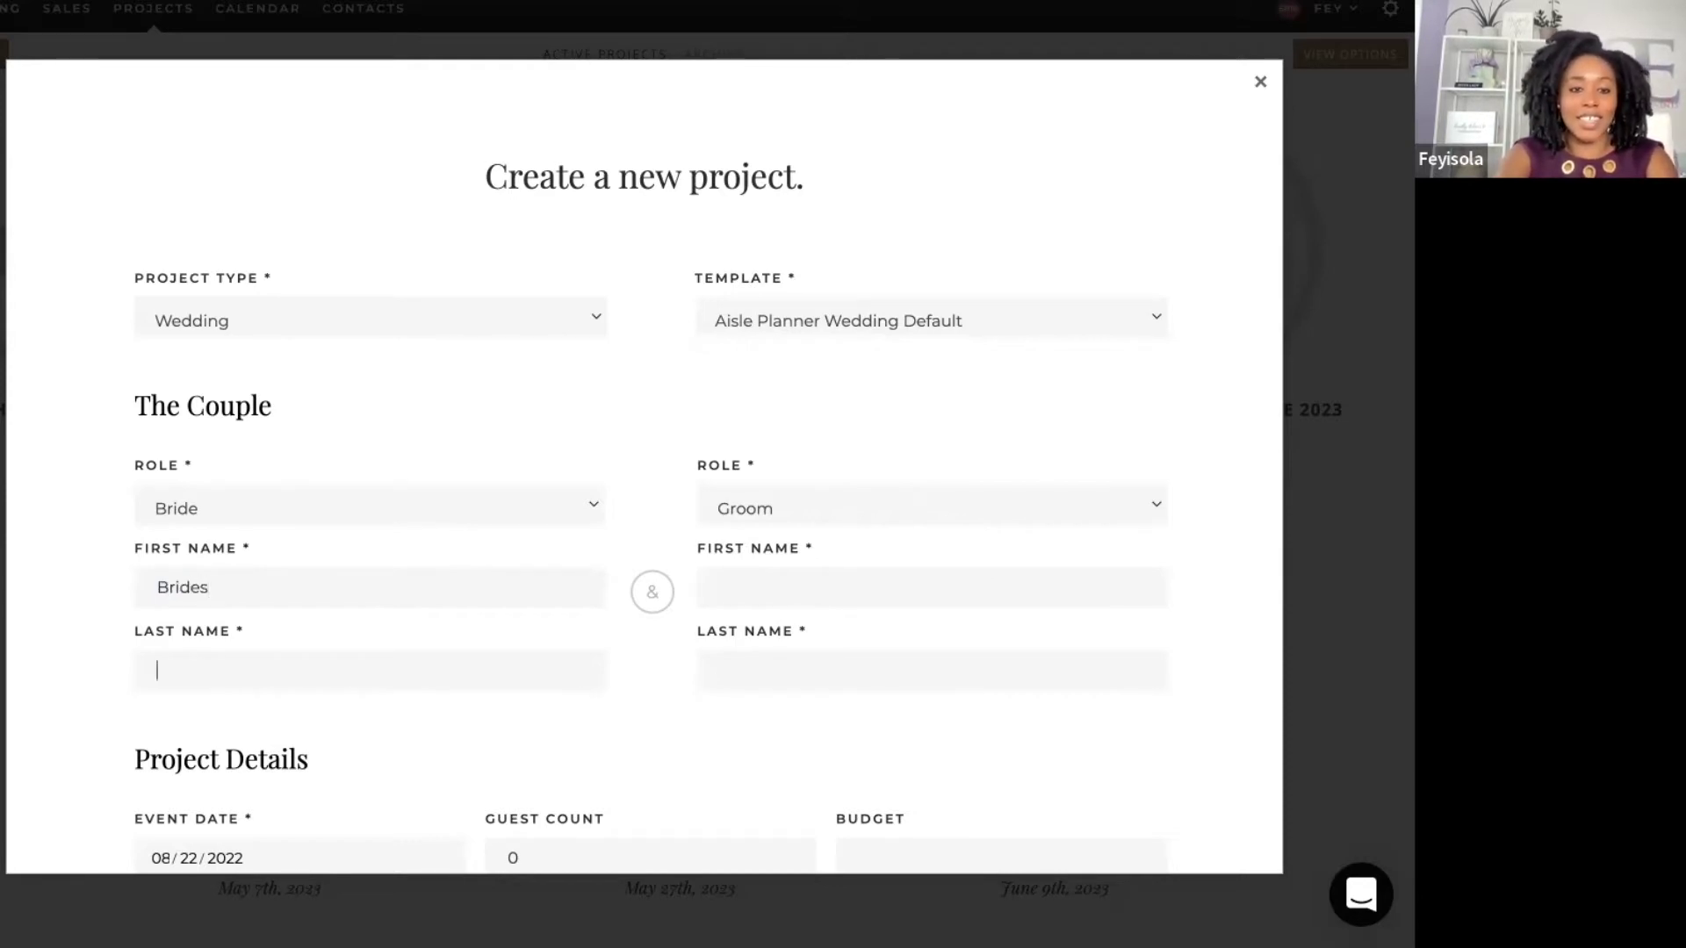
key("Tab")
Step: Correct the bride's name to Bride Test and enter the groom's first name Groom
left_click(349, 583)
key("BackSpace")
key("Tab")
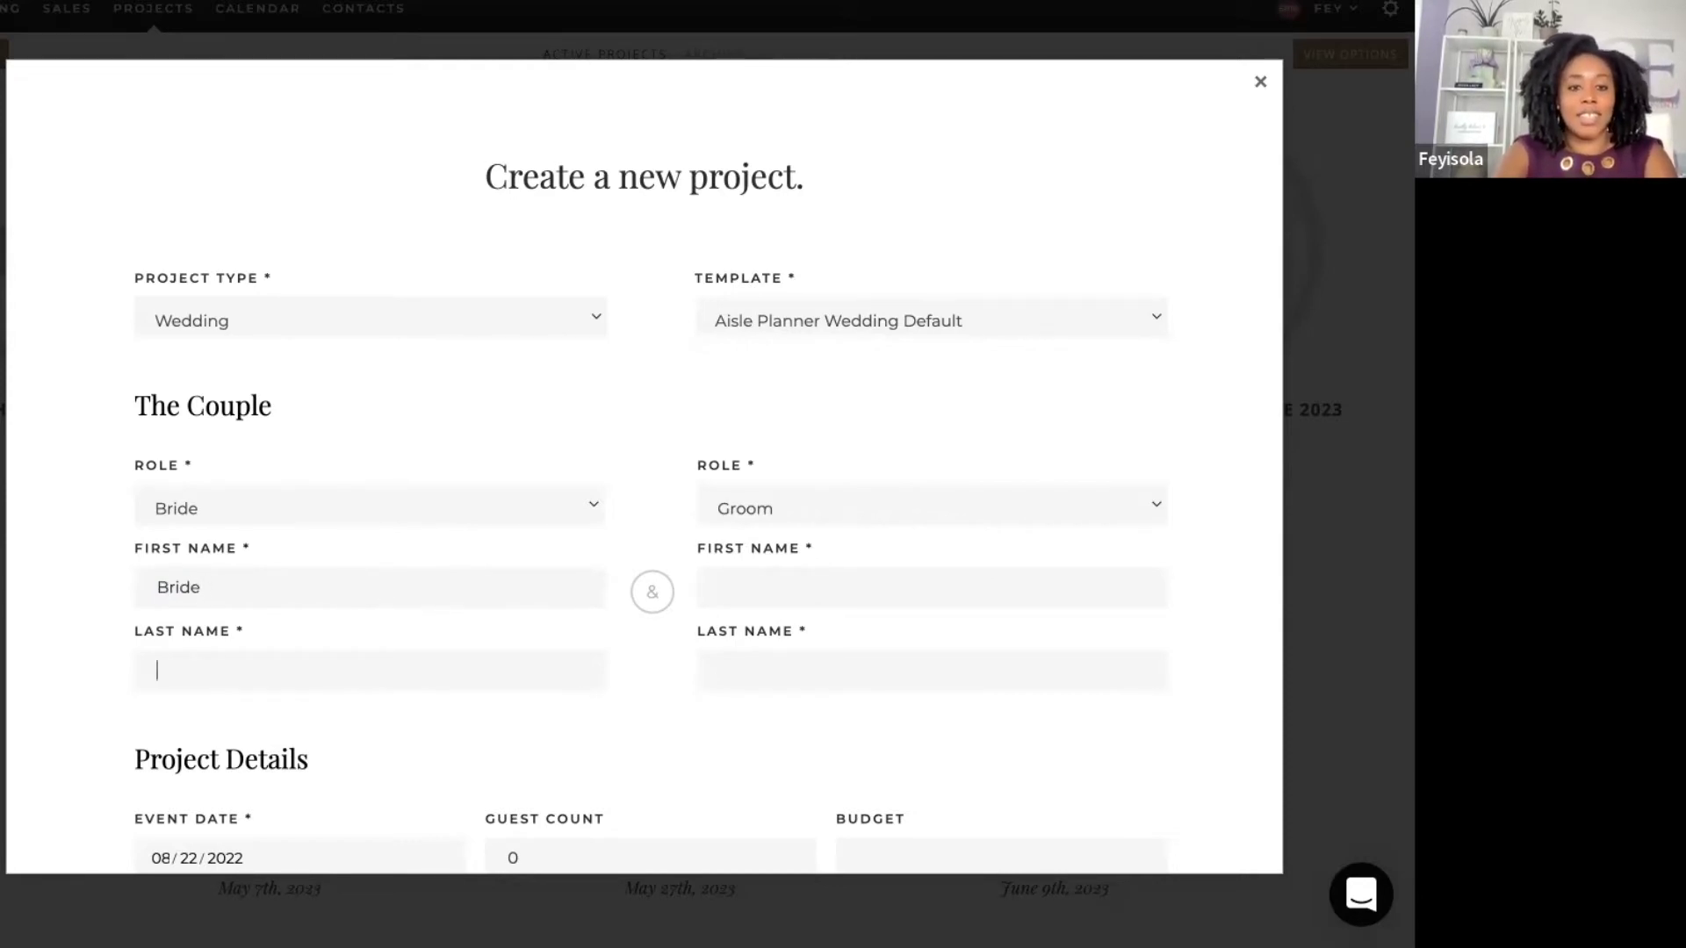
type("Test")
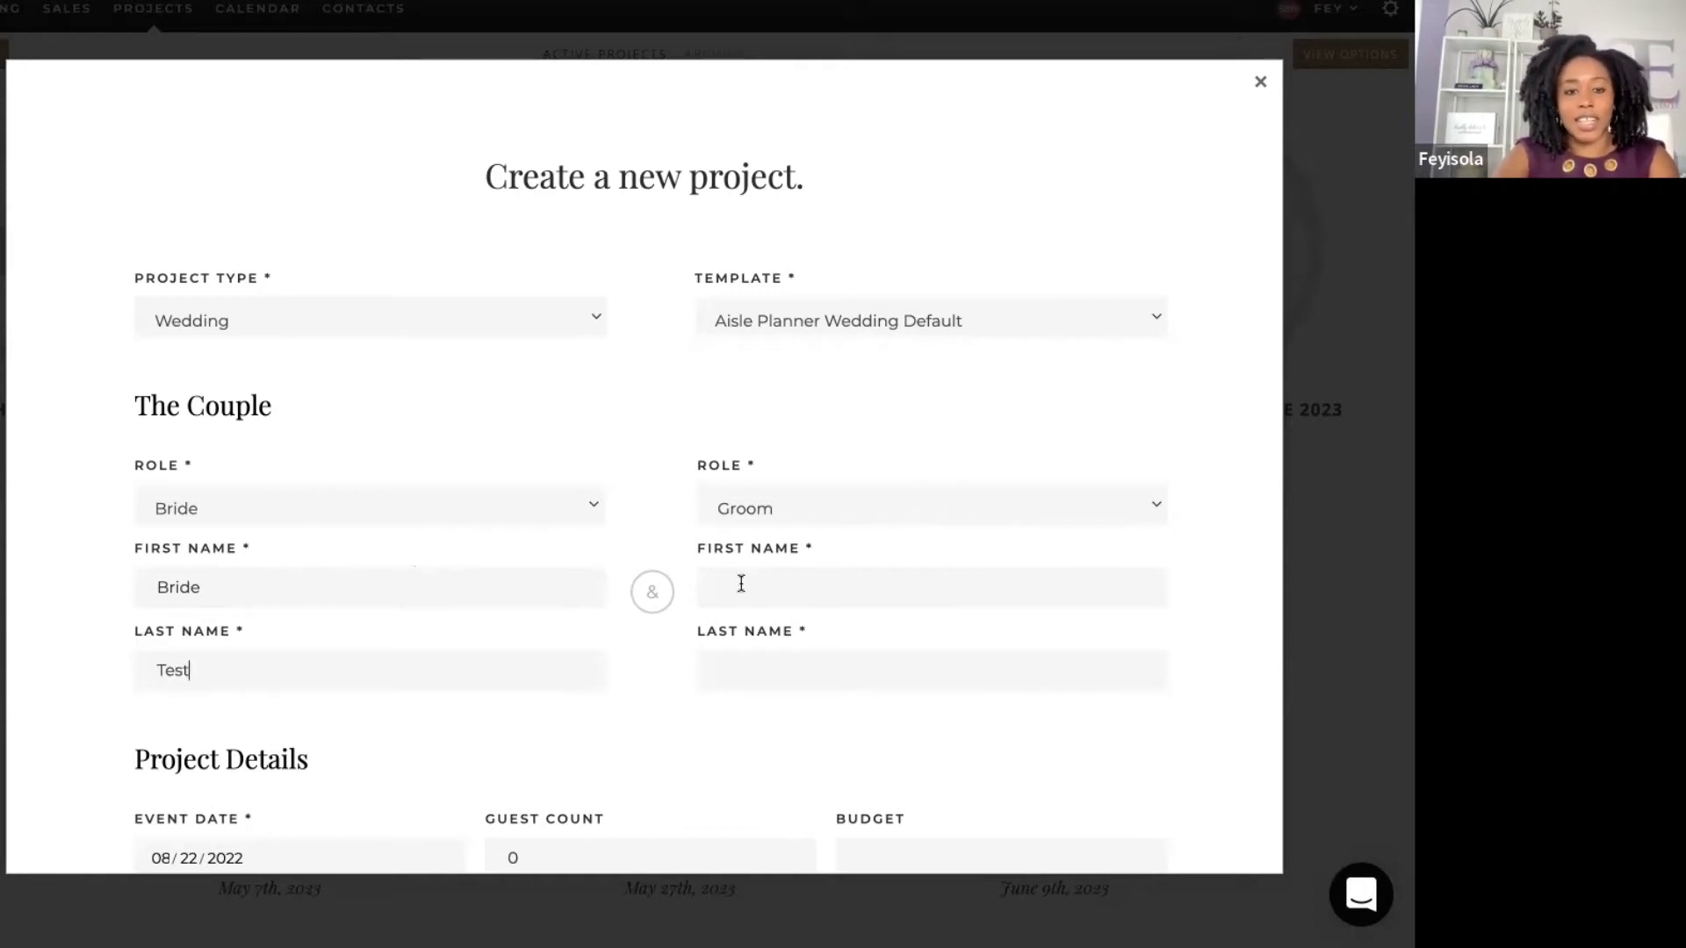
left_click(808, 588)
type("Groom")
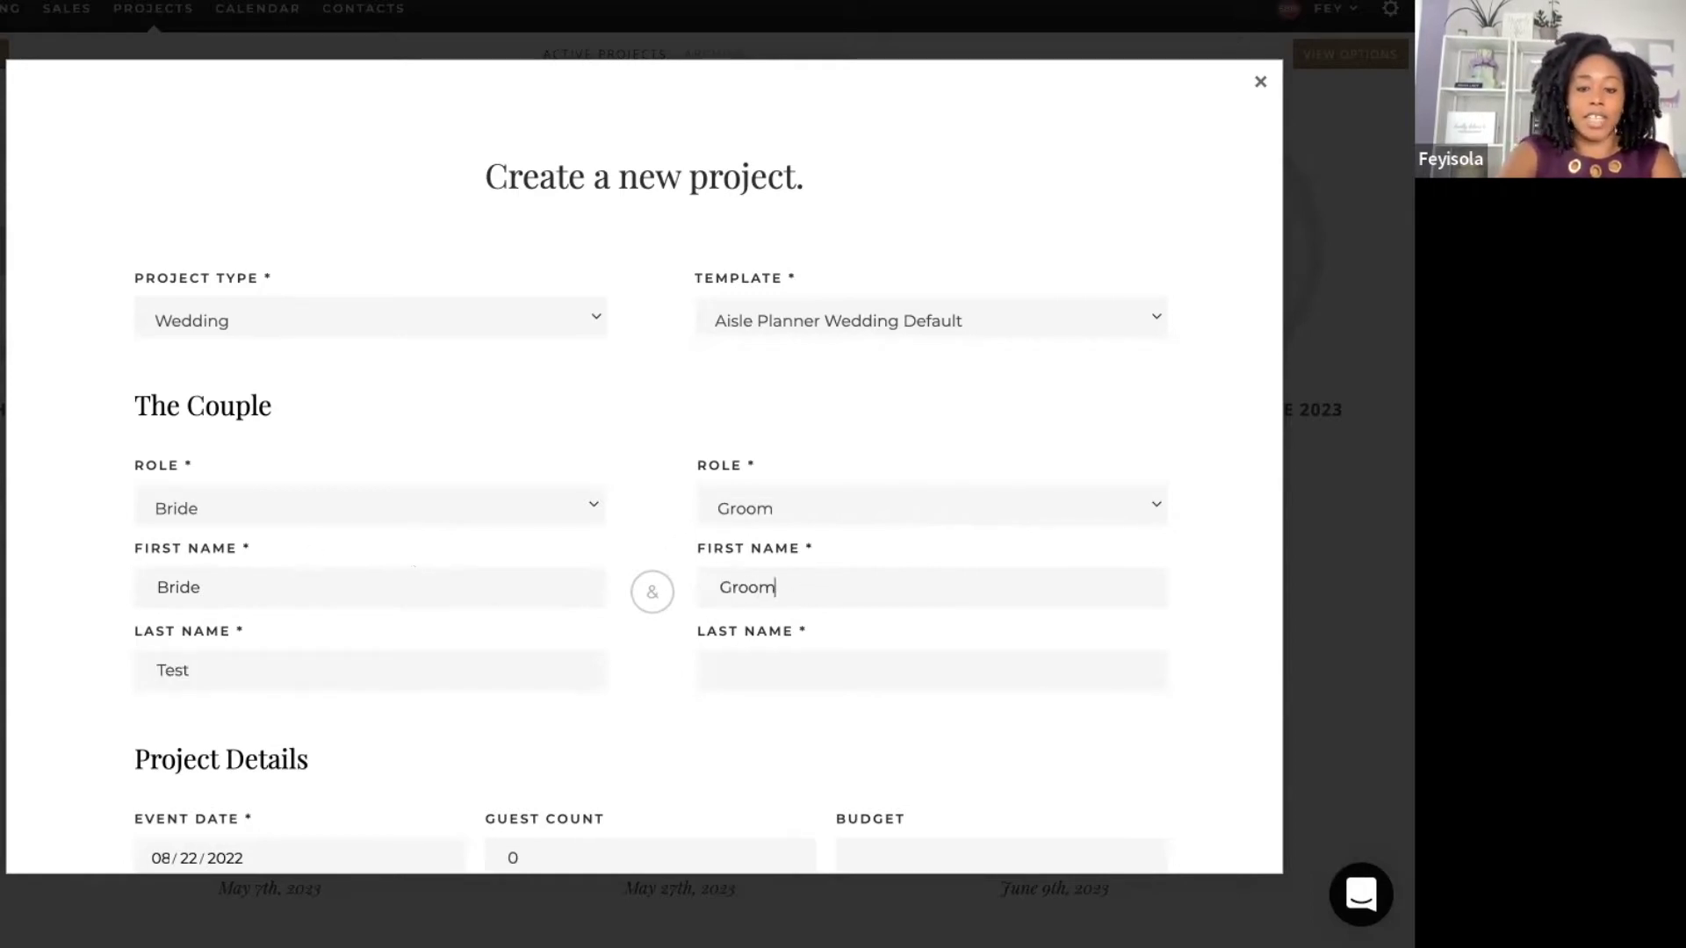
key("Tab")
Step: Finish the groom's last name Test and set the event date to September 30, 2022
type("Test")
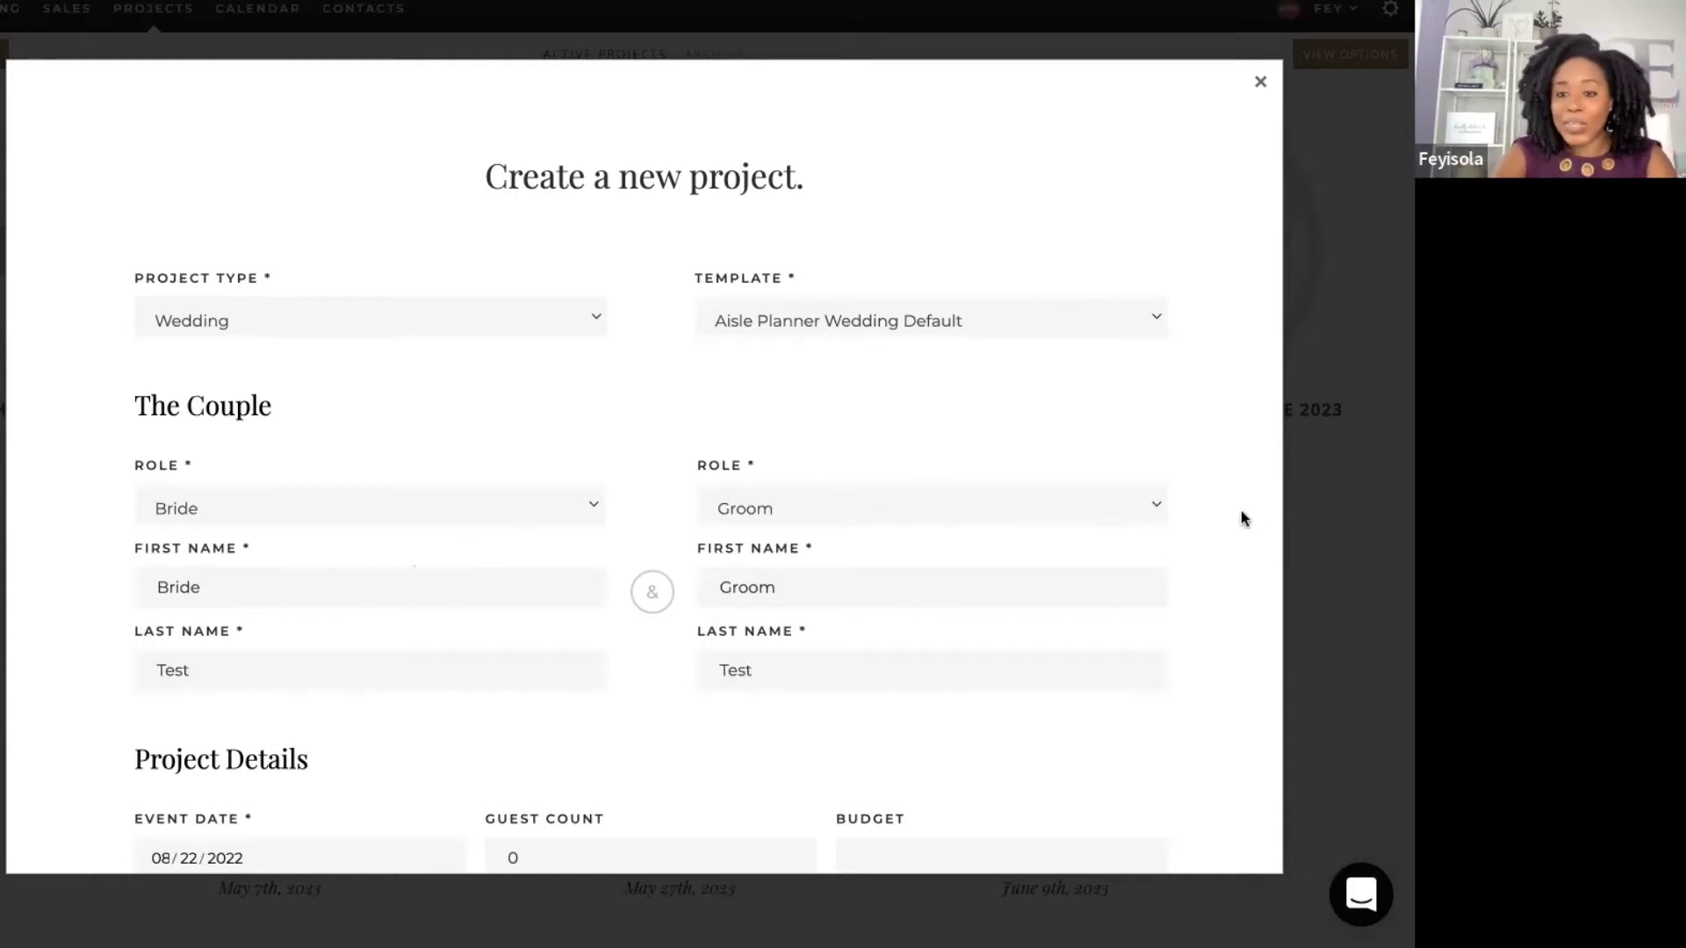
scroll(1229, 518, "down", 5)
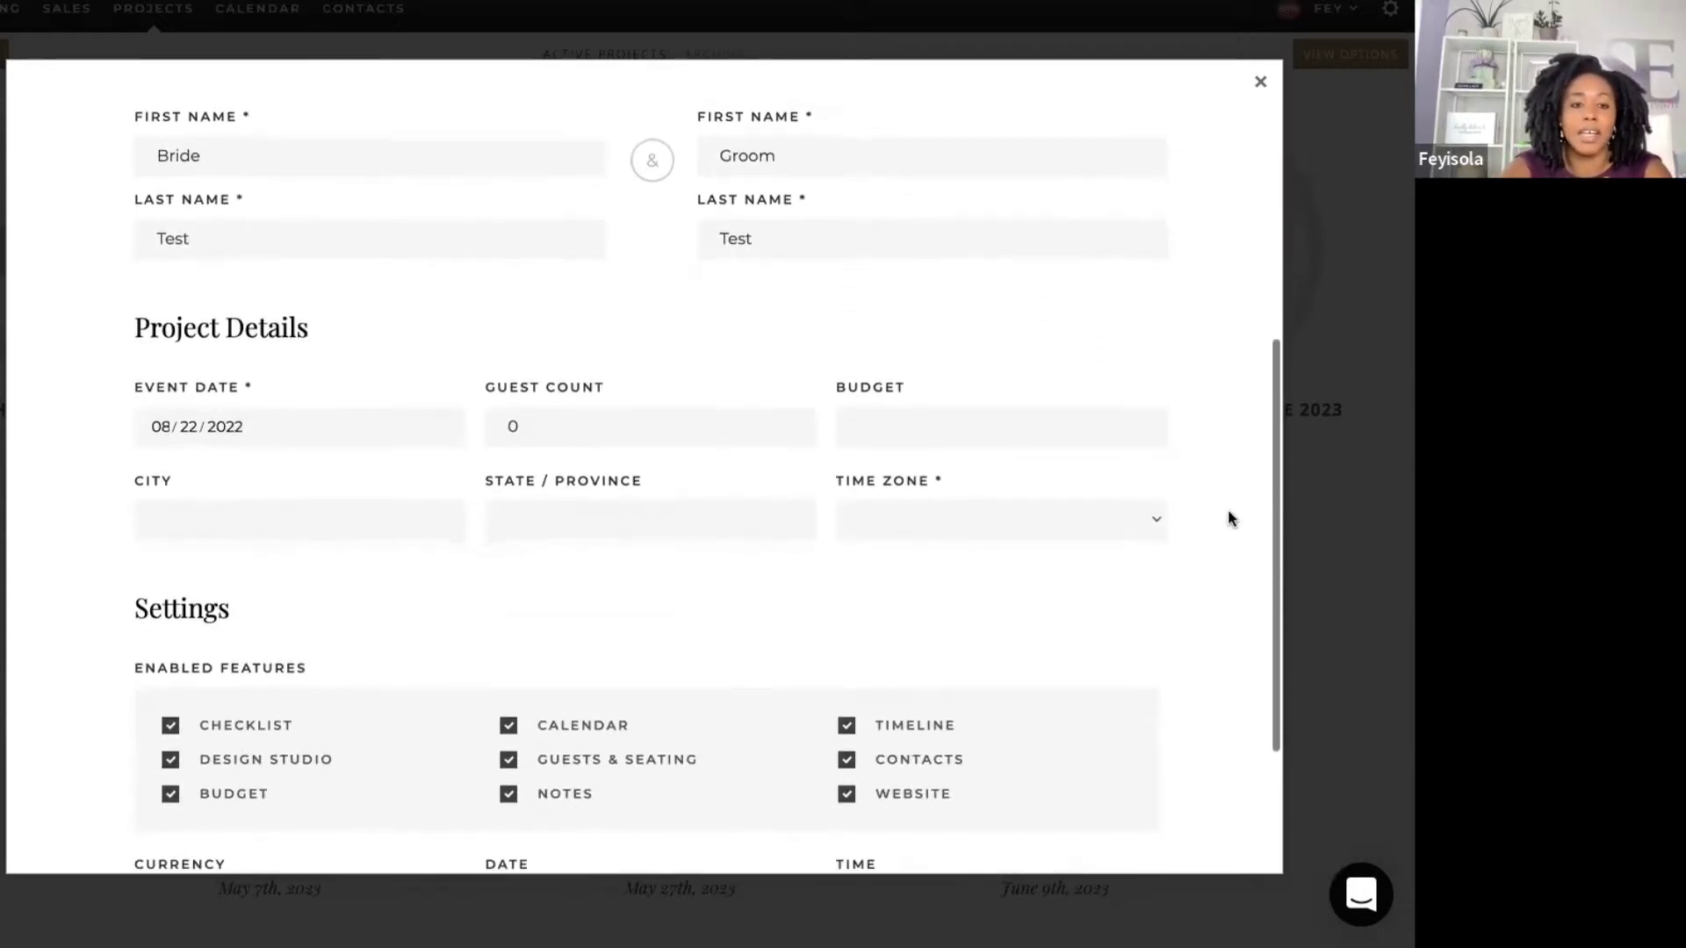
left_click(267, 386)
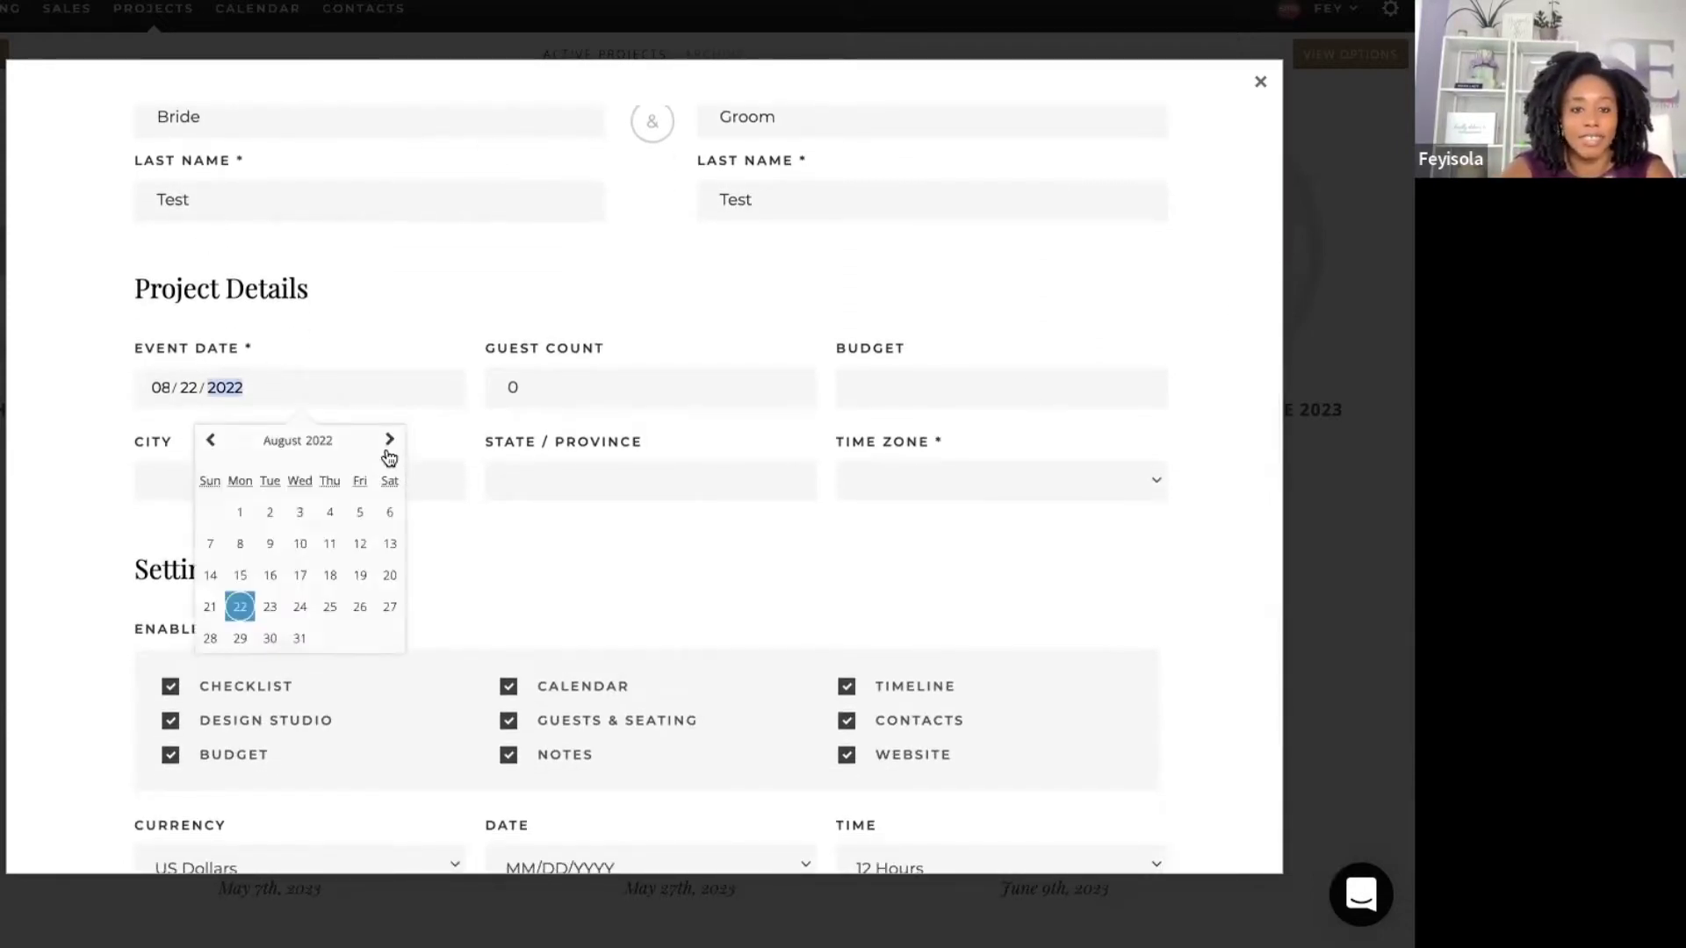
left_click(381, 445)
left_click(359, 639)
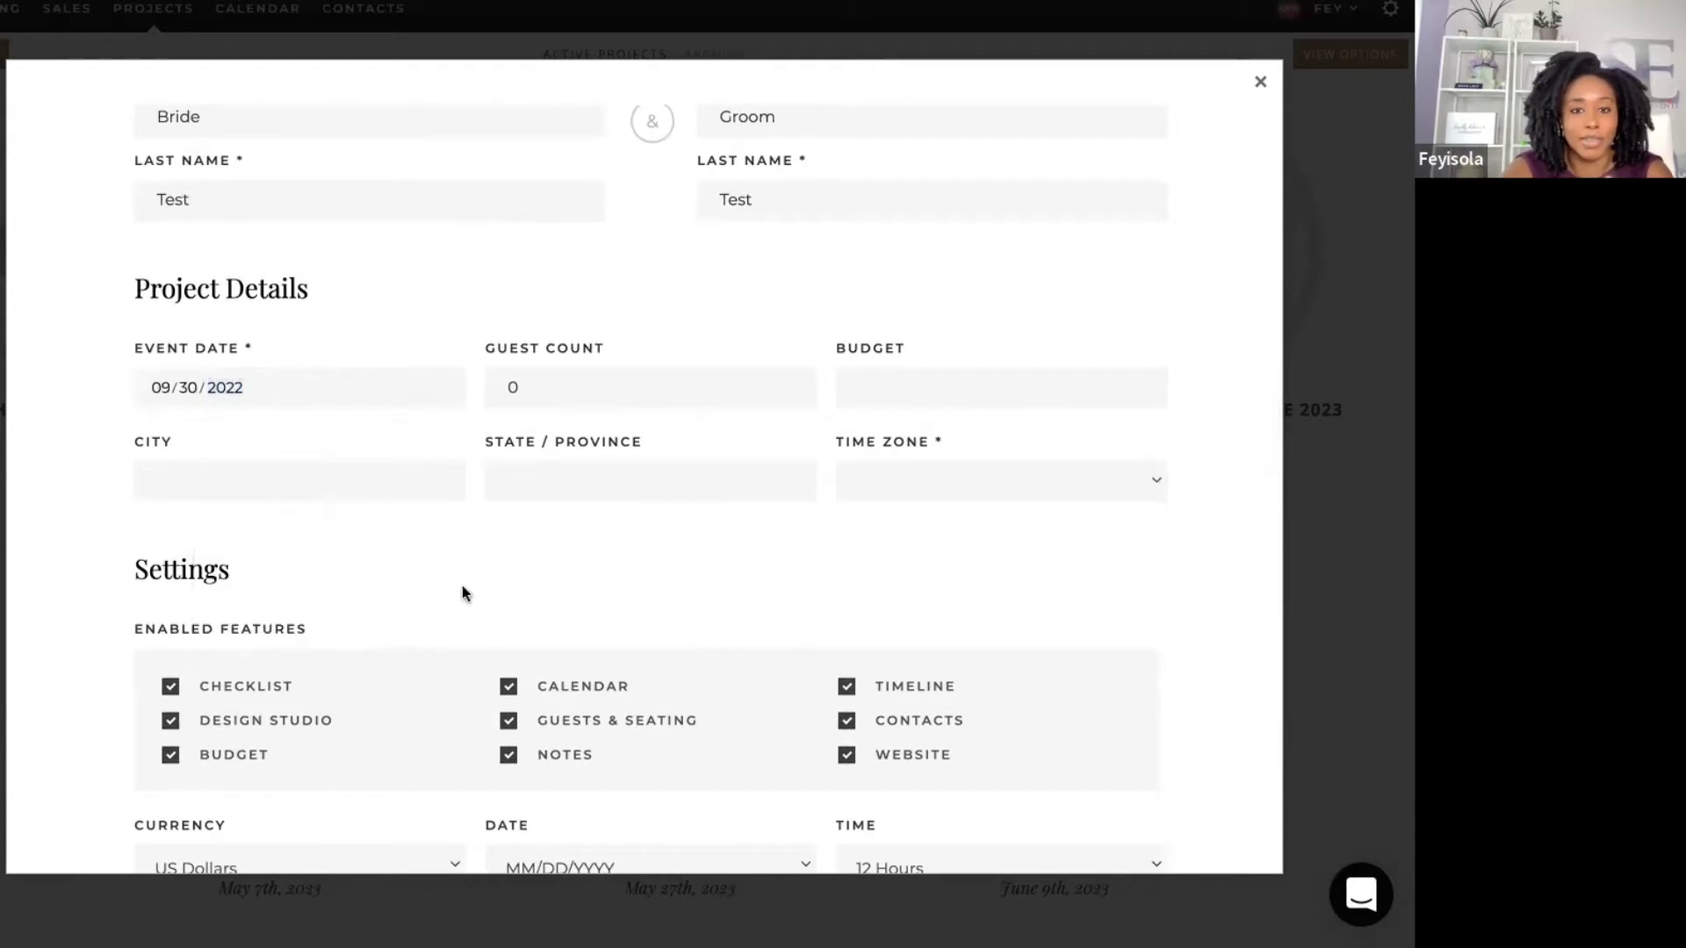
Step: Set the guest count to 150 and the budget to 50,000
left_click(613, 388)
key("BackSpace")
type("150")
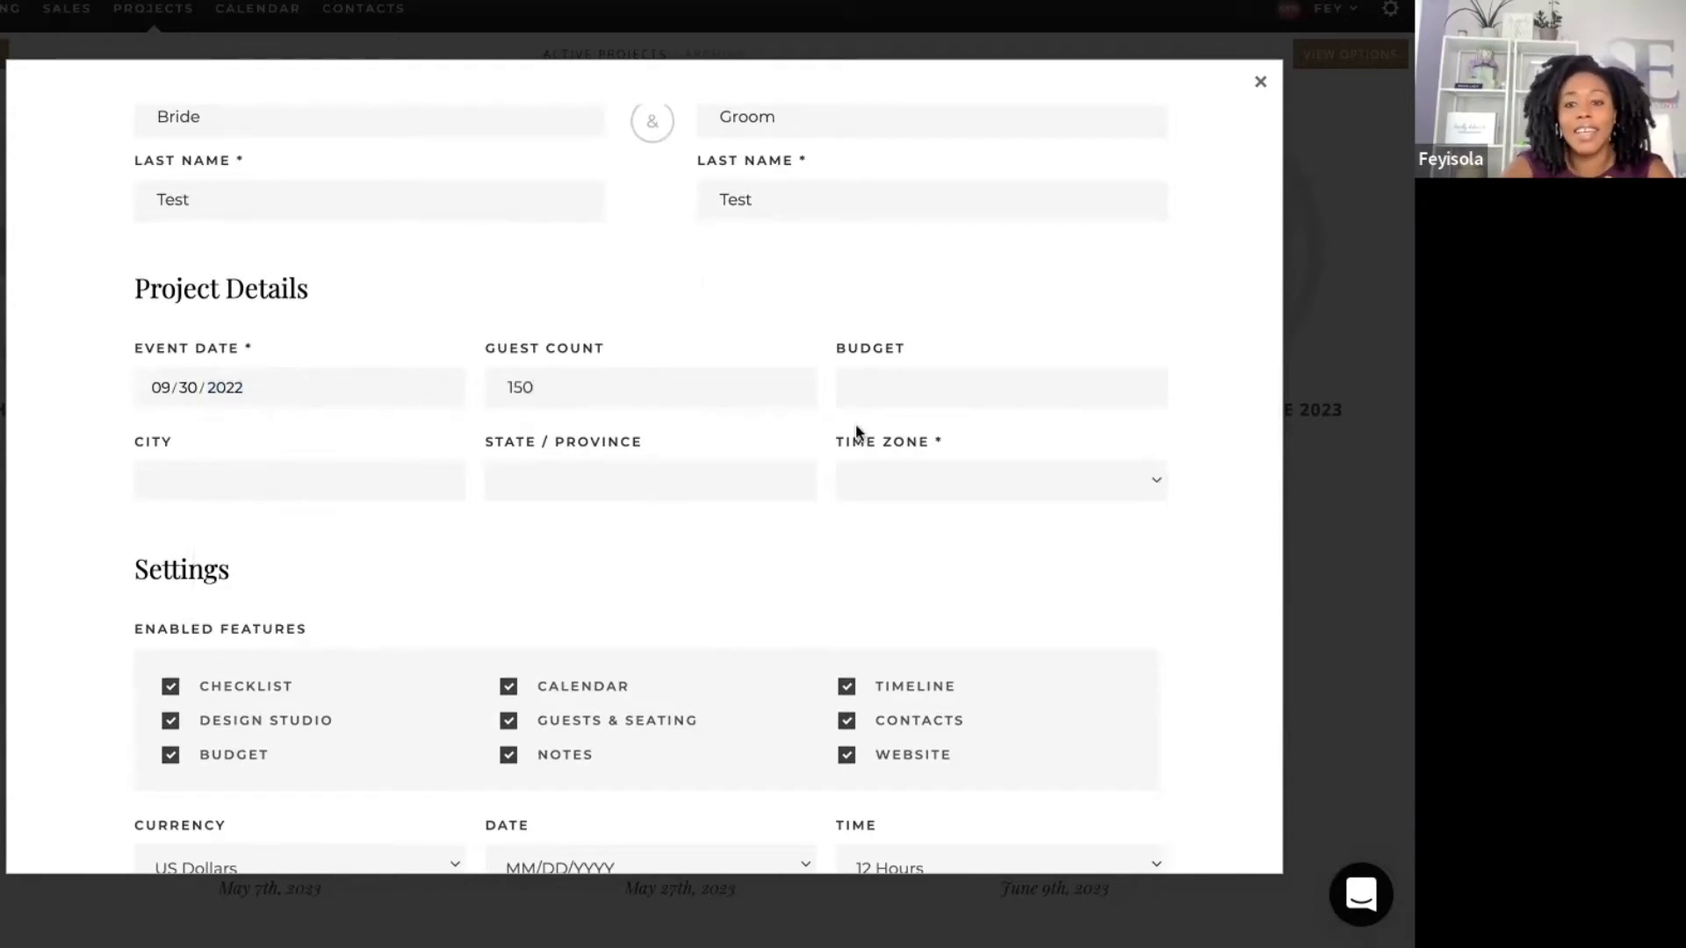
left_click(903, 395)
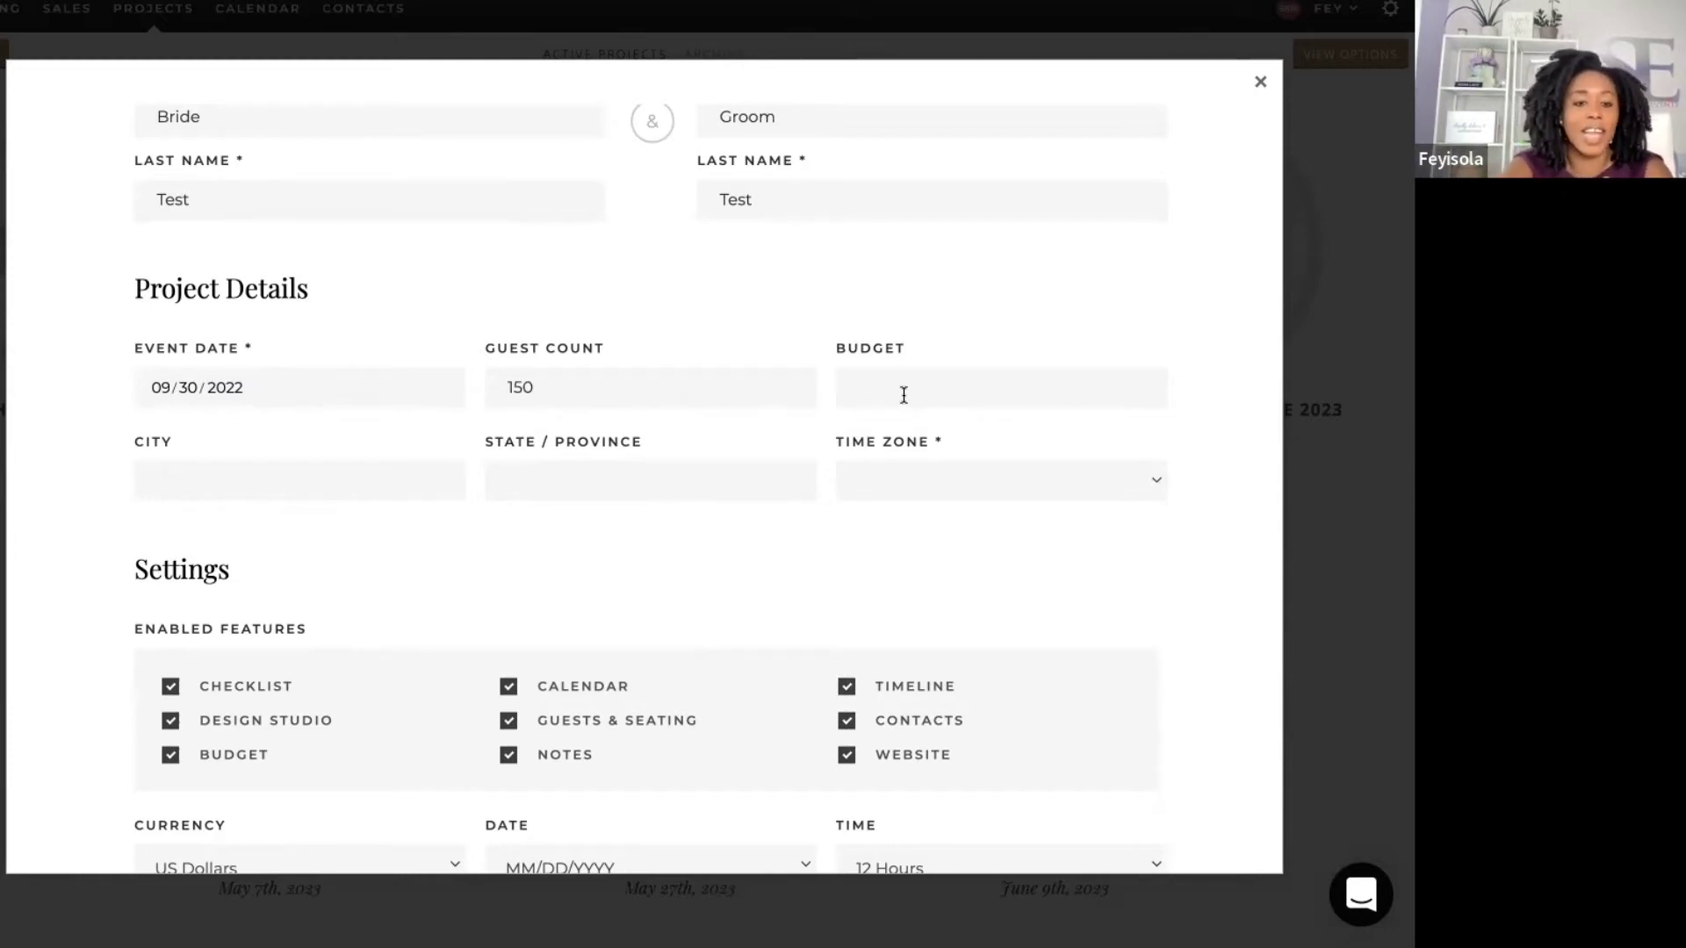
type("50,000")
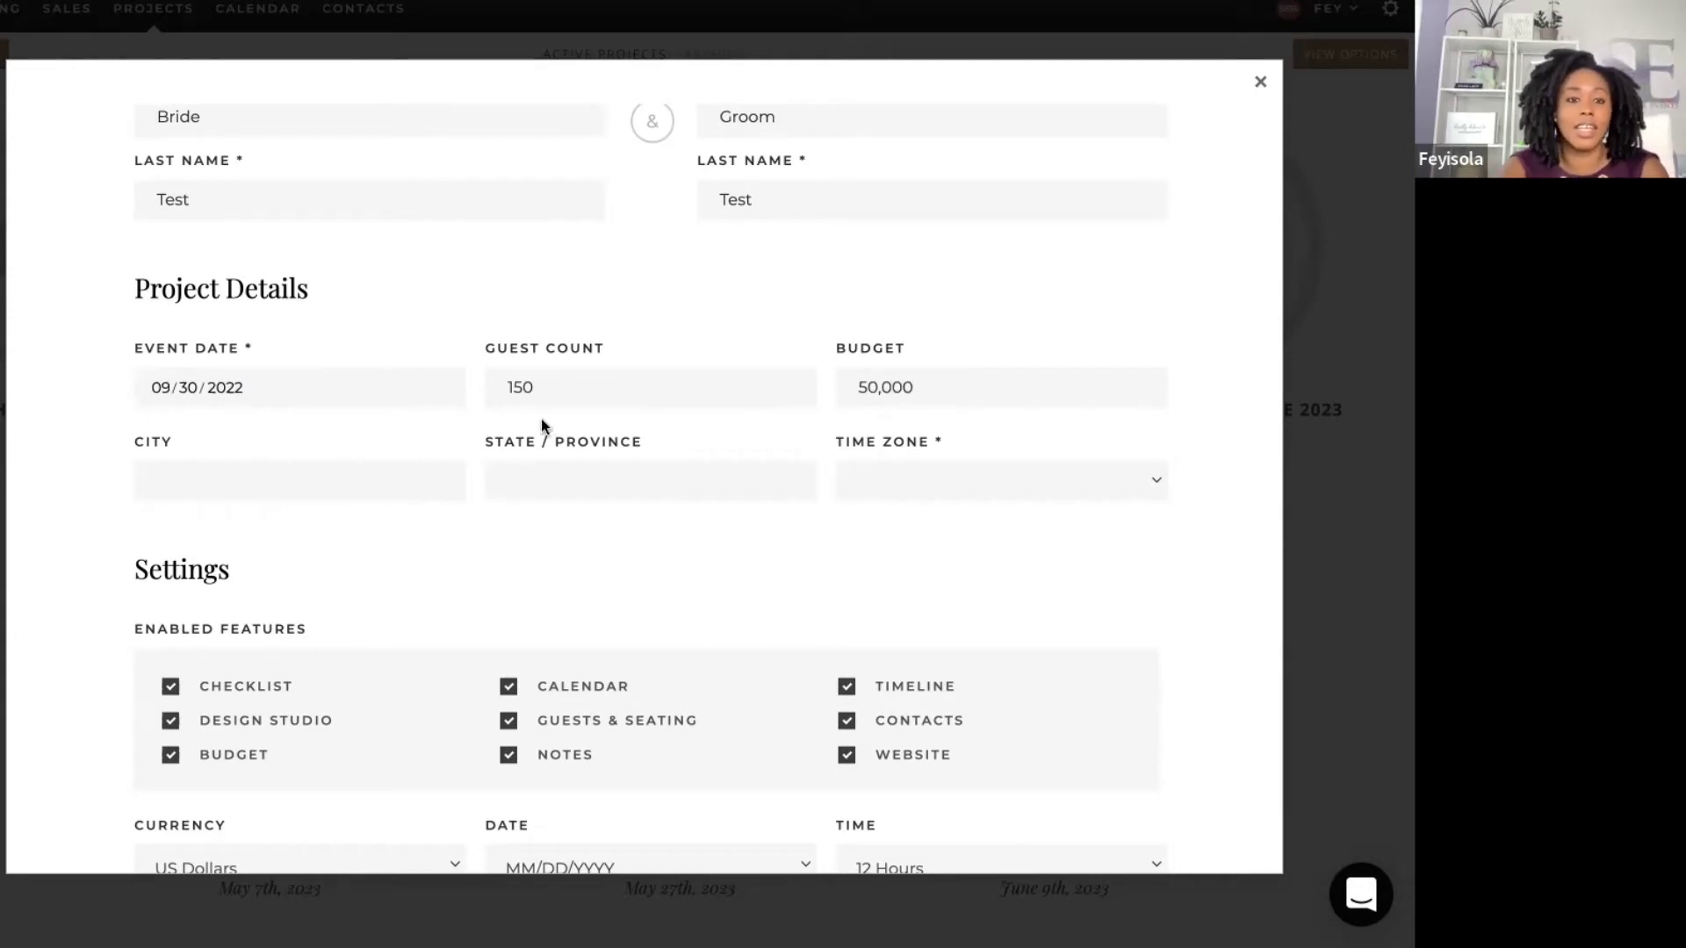
Step: Enter the location Laurel, MD and choose the Eastern time zone
left_click(418, 474)
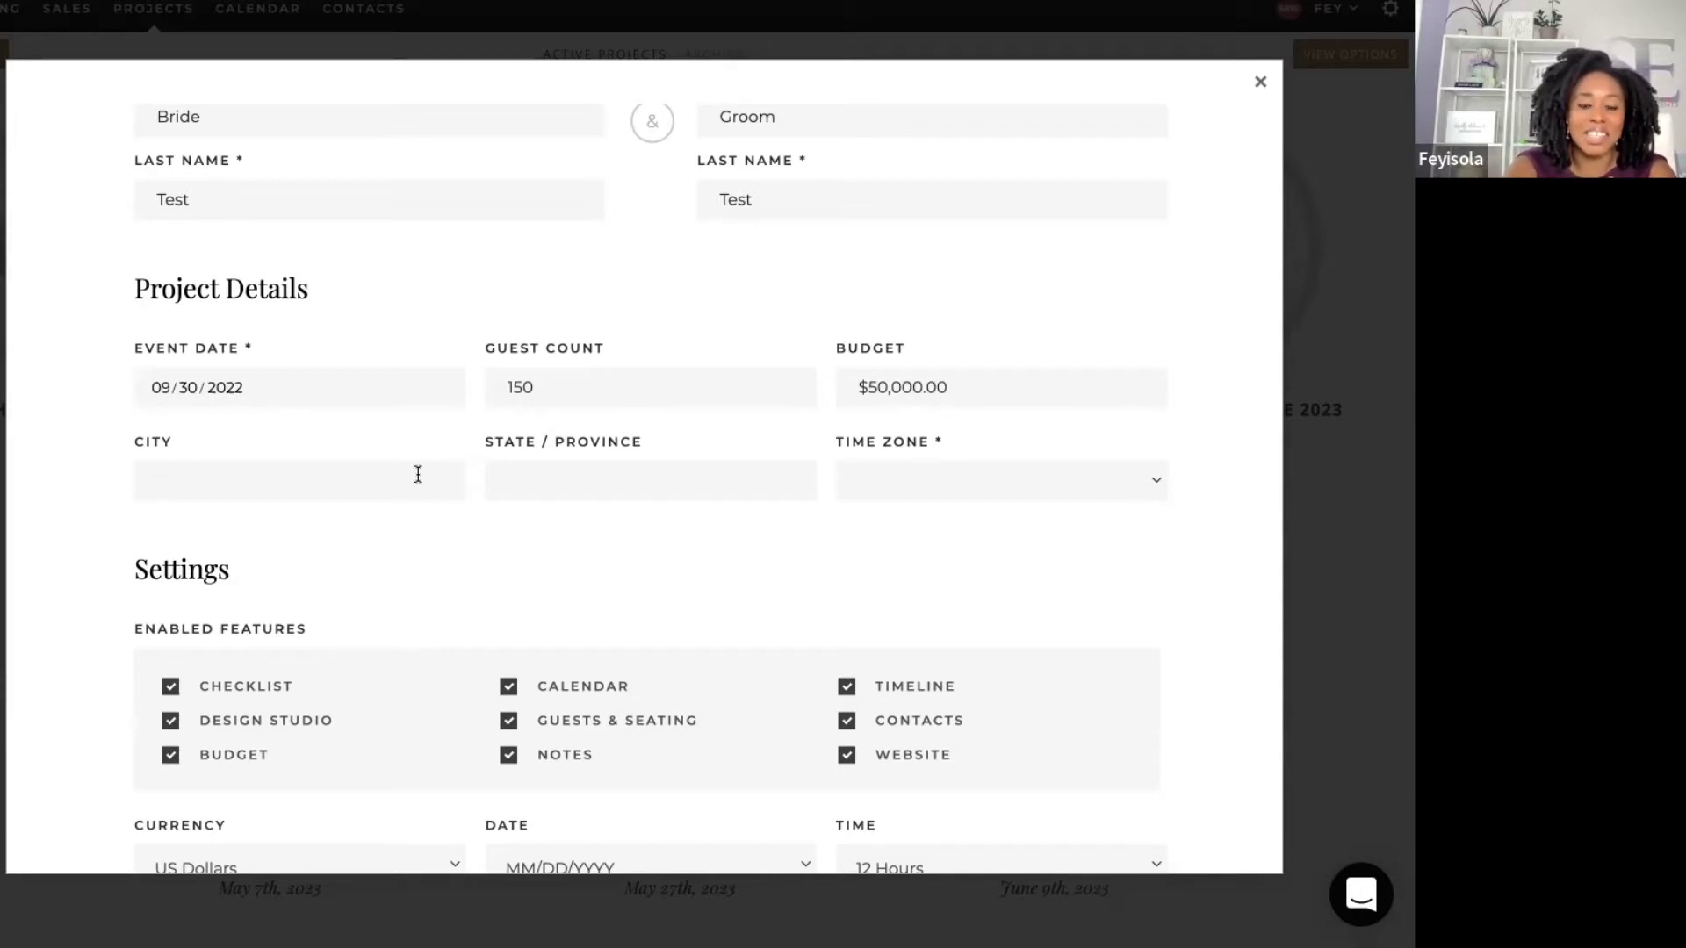
type("Laurel")
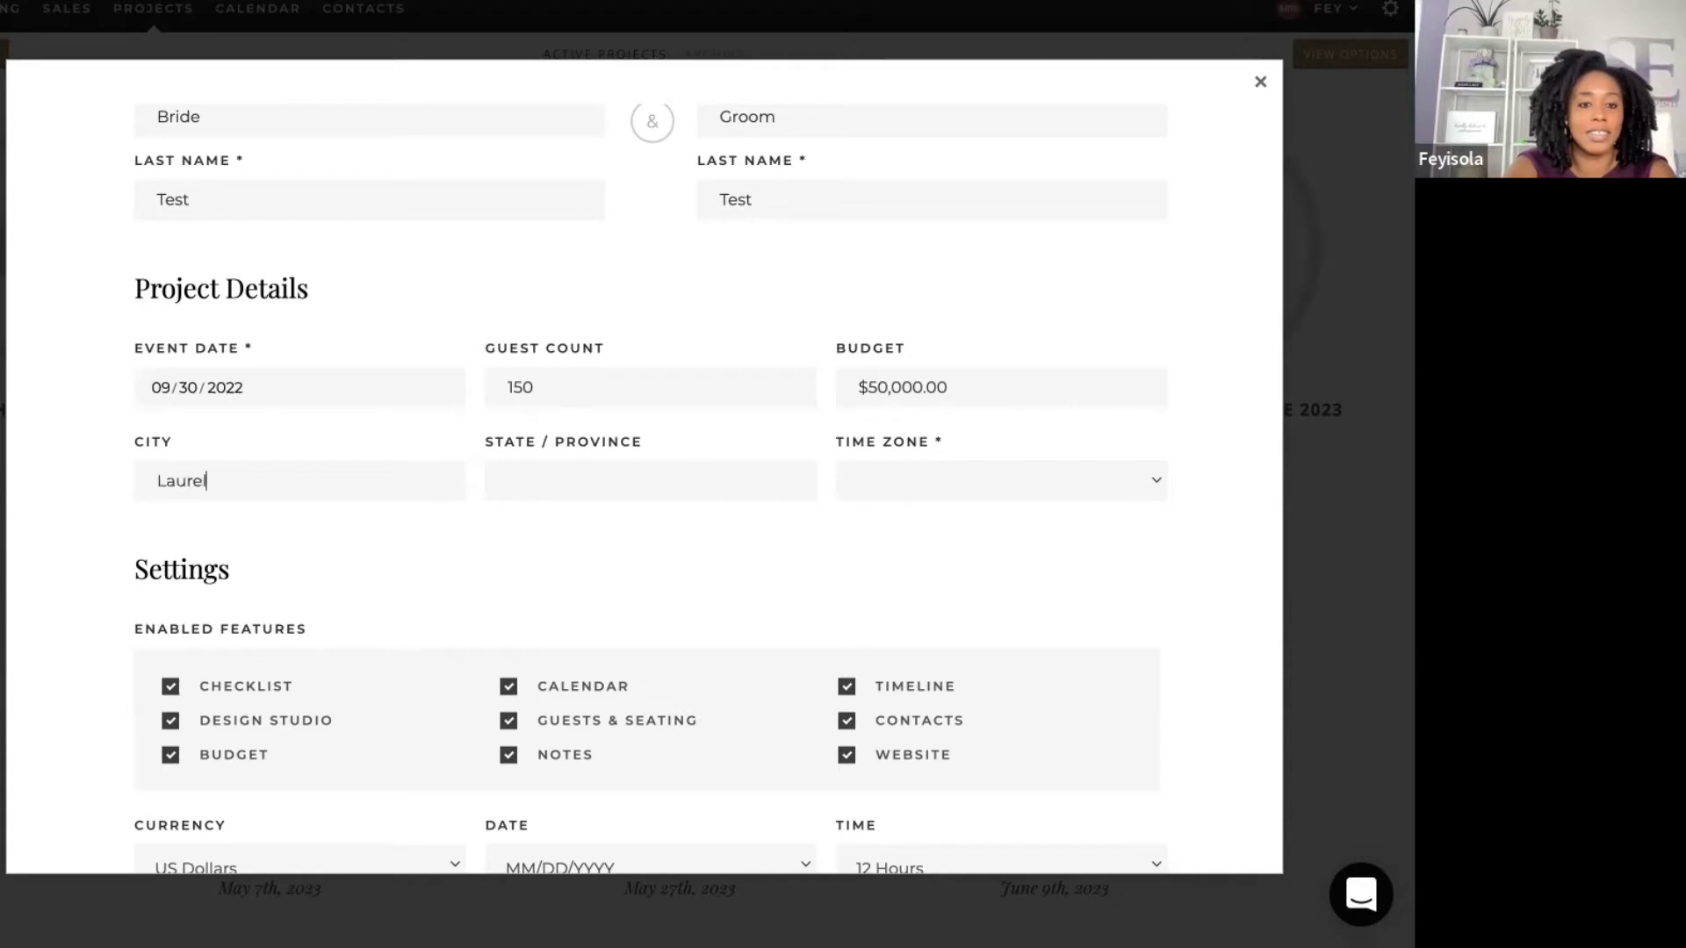
key("Tab")
type("MD")
key("Tab")
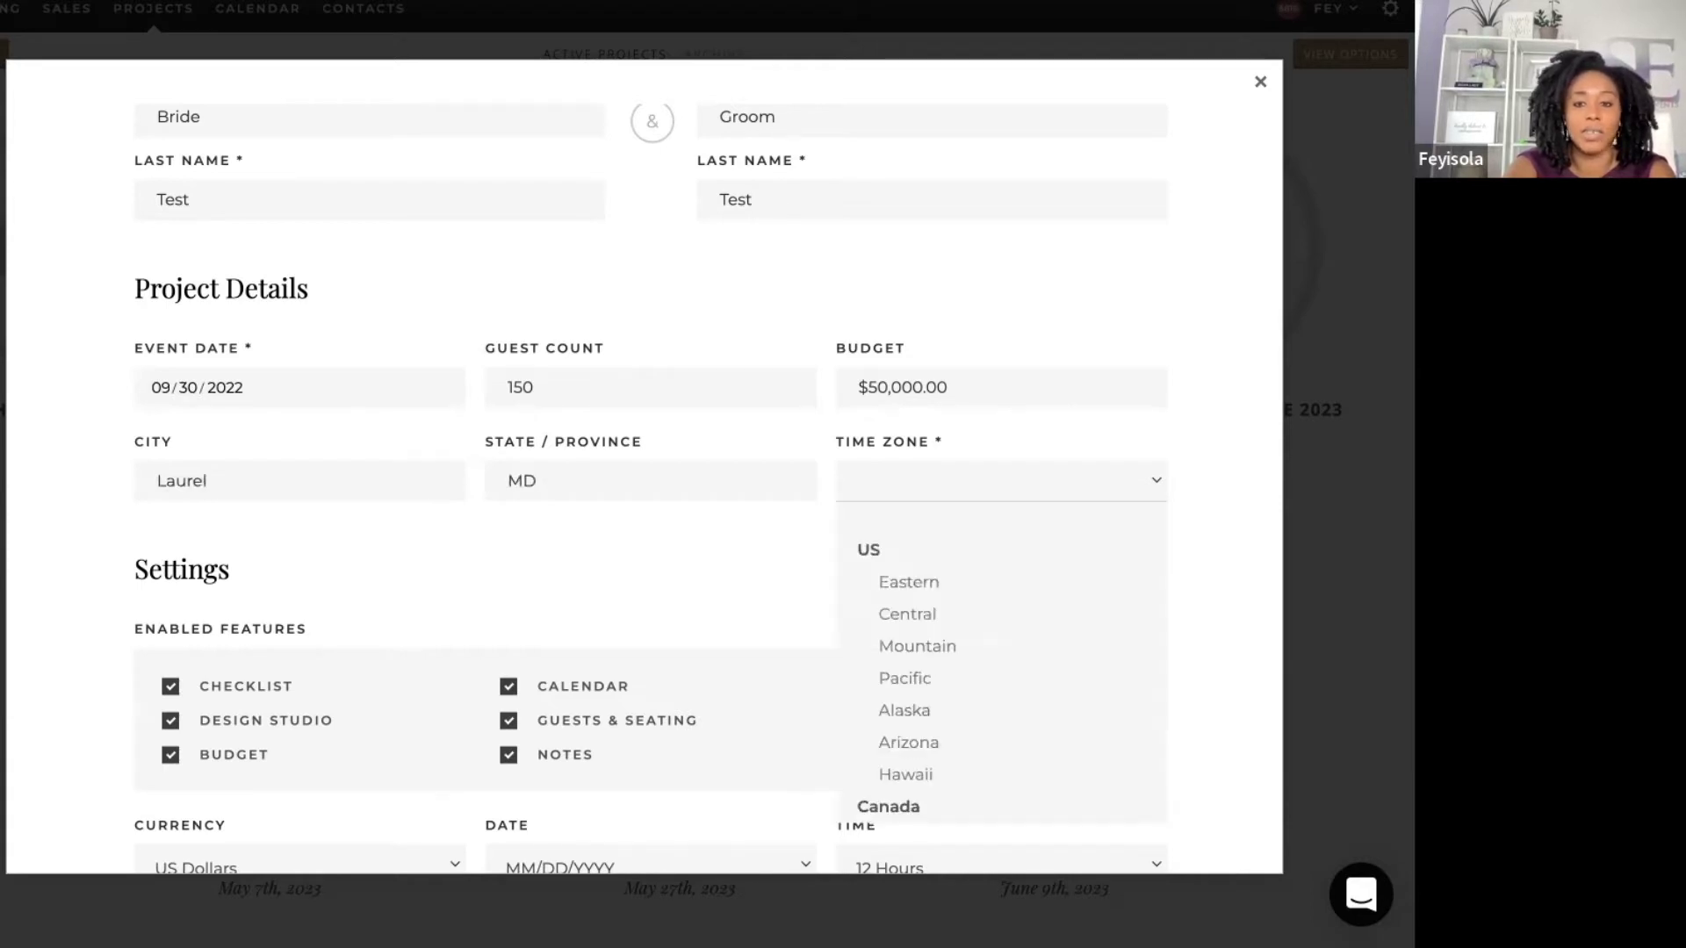
left_click(914, 587)
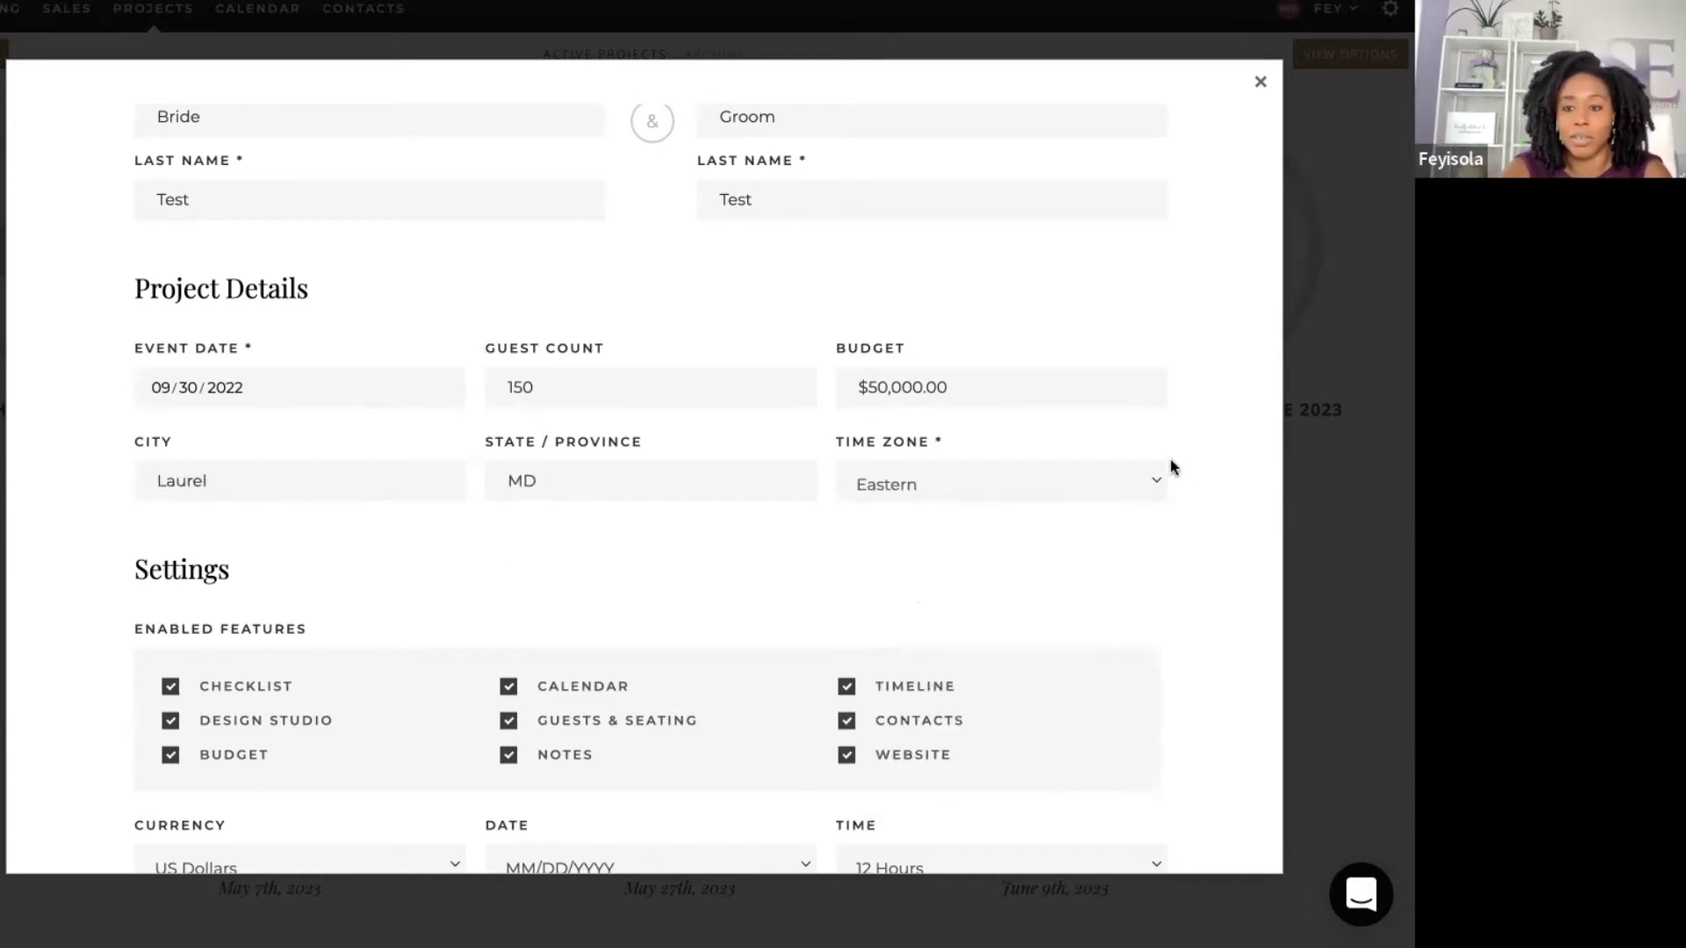
scroll(1200, 467, "down", 1)
scroll(1200, 466, "down", 3)
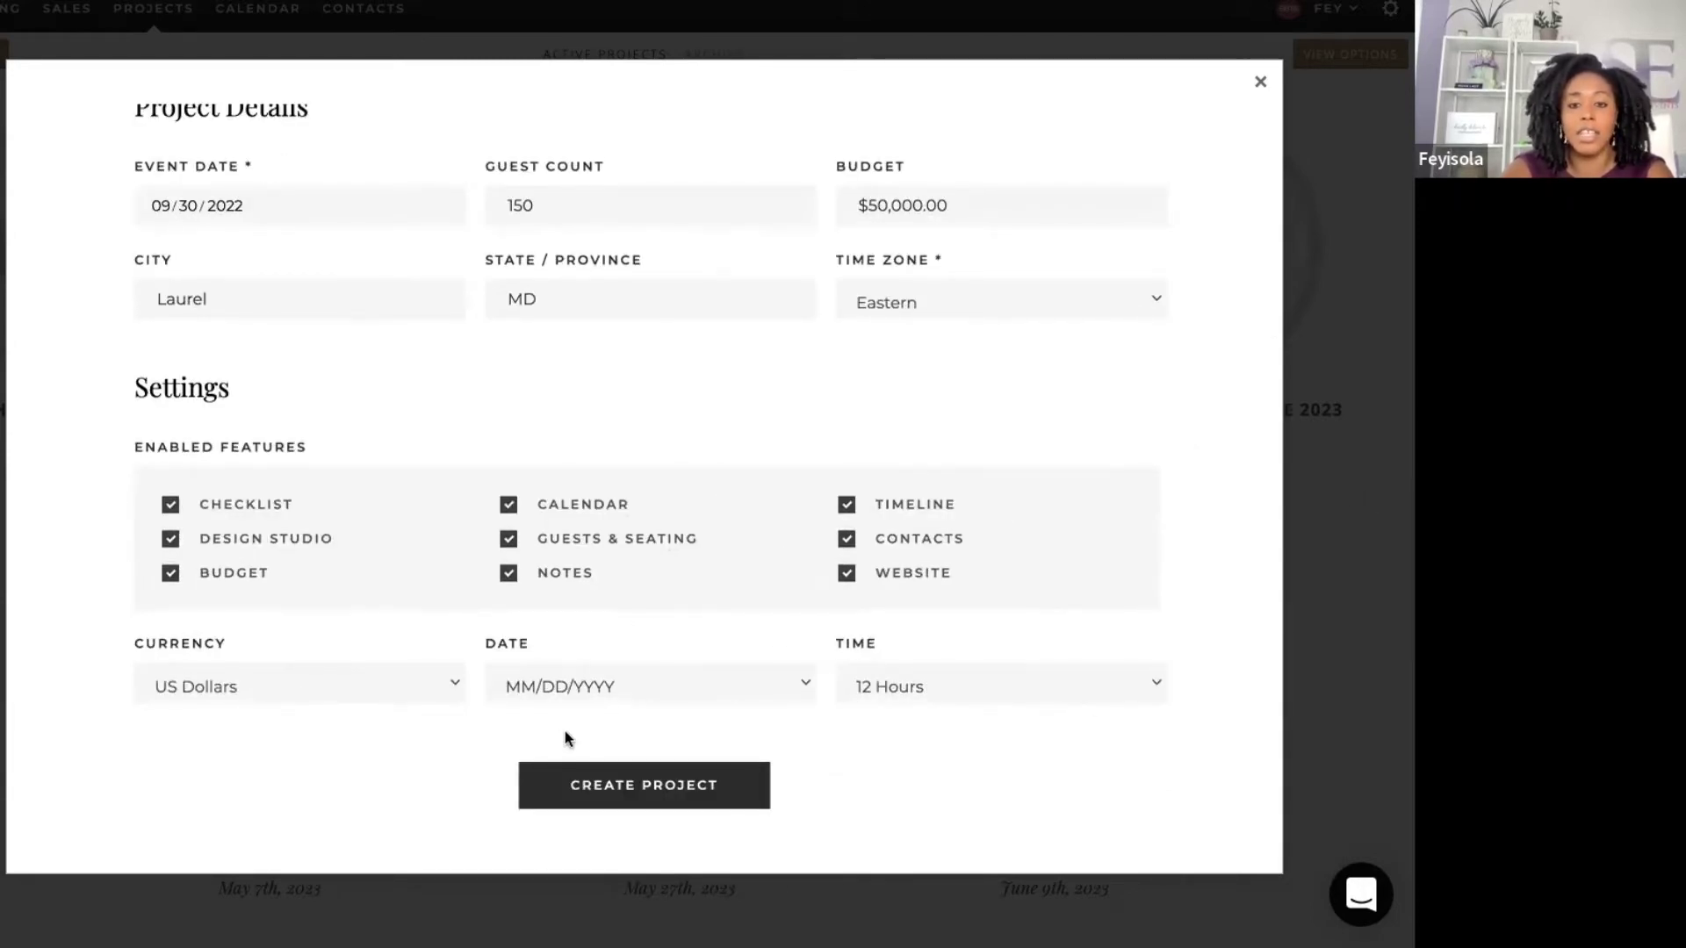
Step: Create the wedding project and bring up its dashboard's extra options menu
left_click(609, 786)
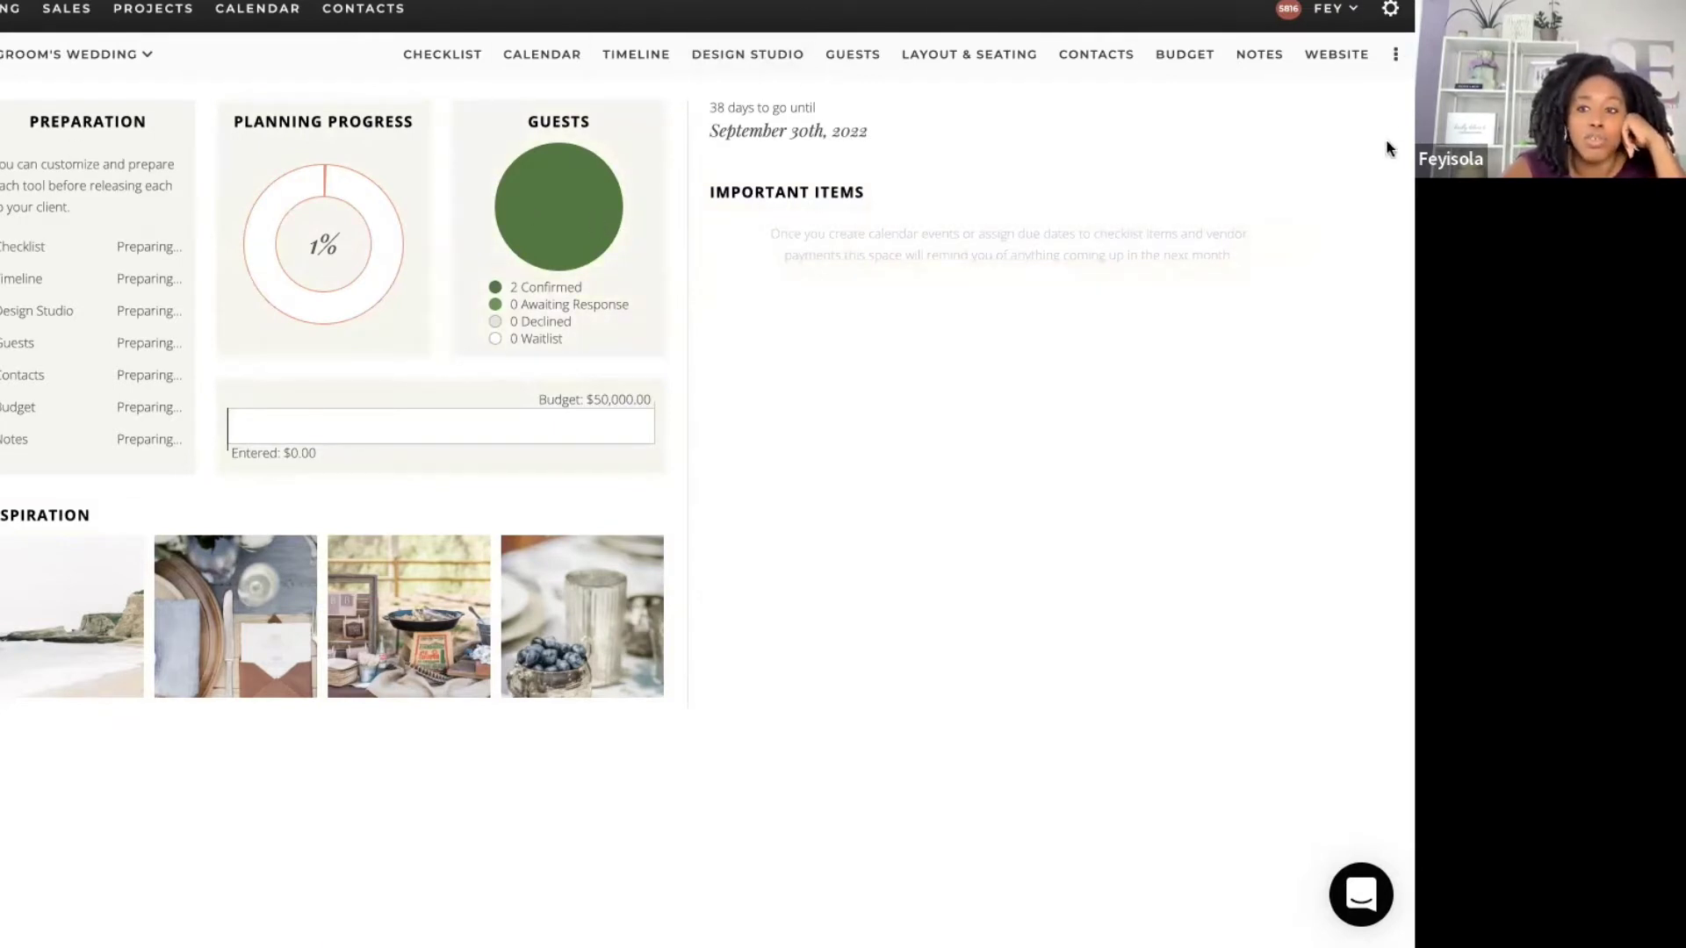
left_click(1396, 58)
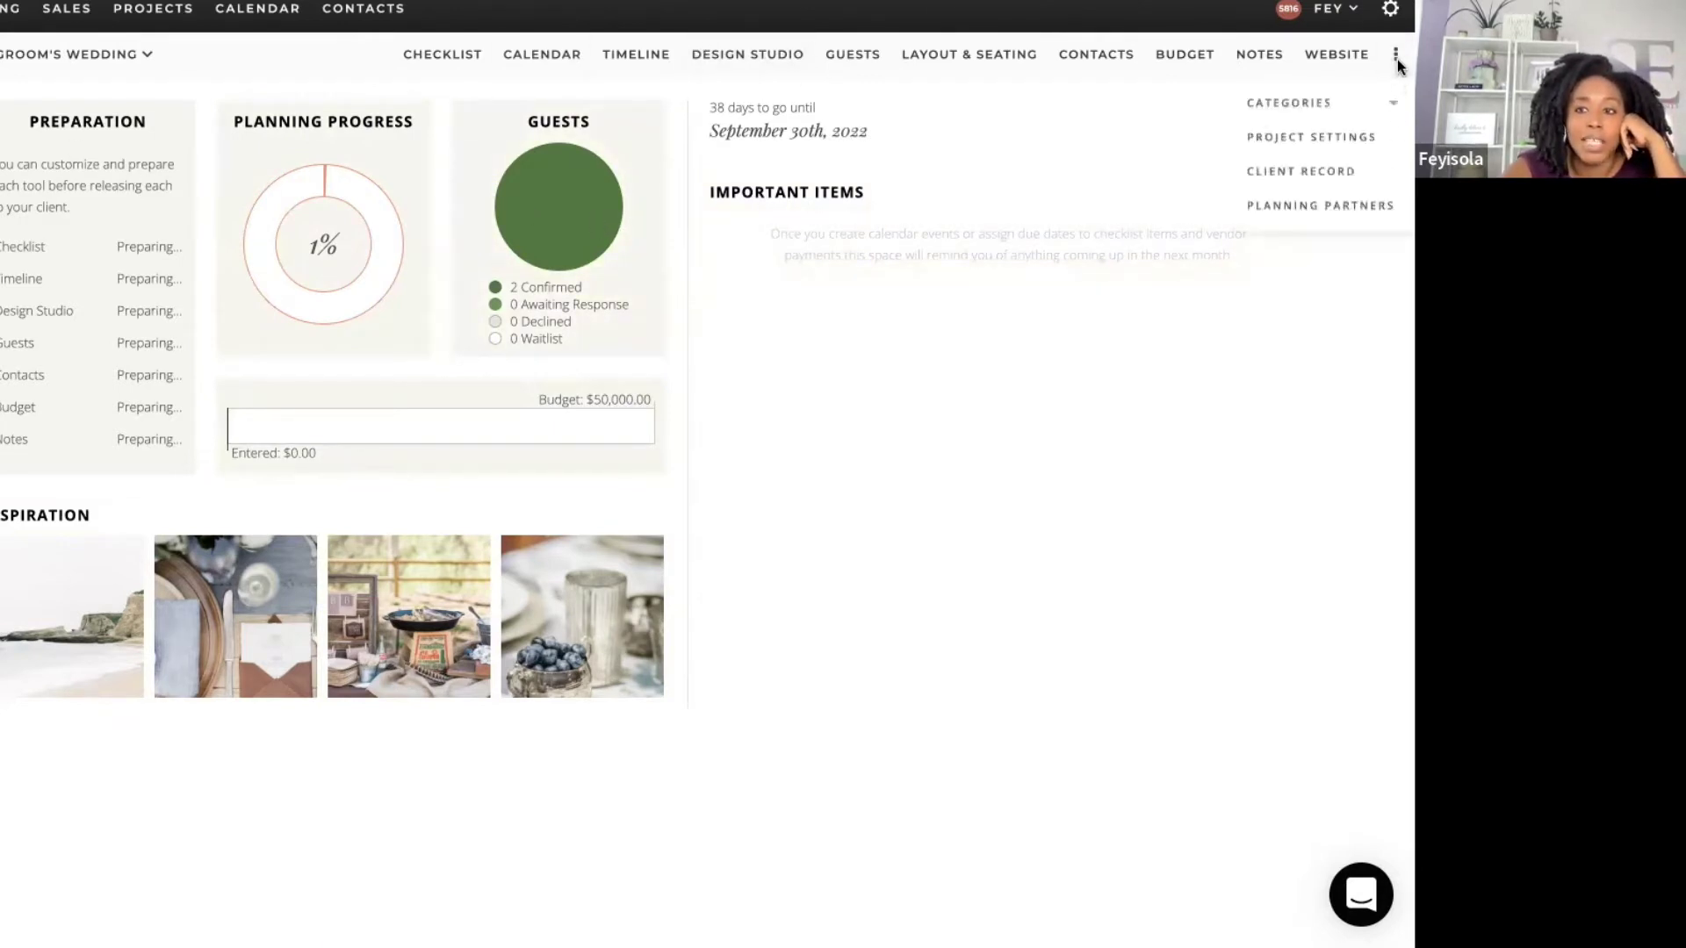
Step: Review the fields in Project Settings, then close it to return to the dashboard
left_click(1327, 136)
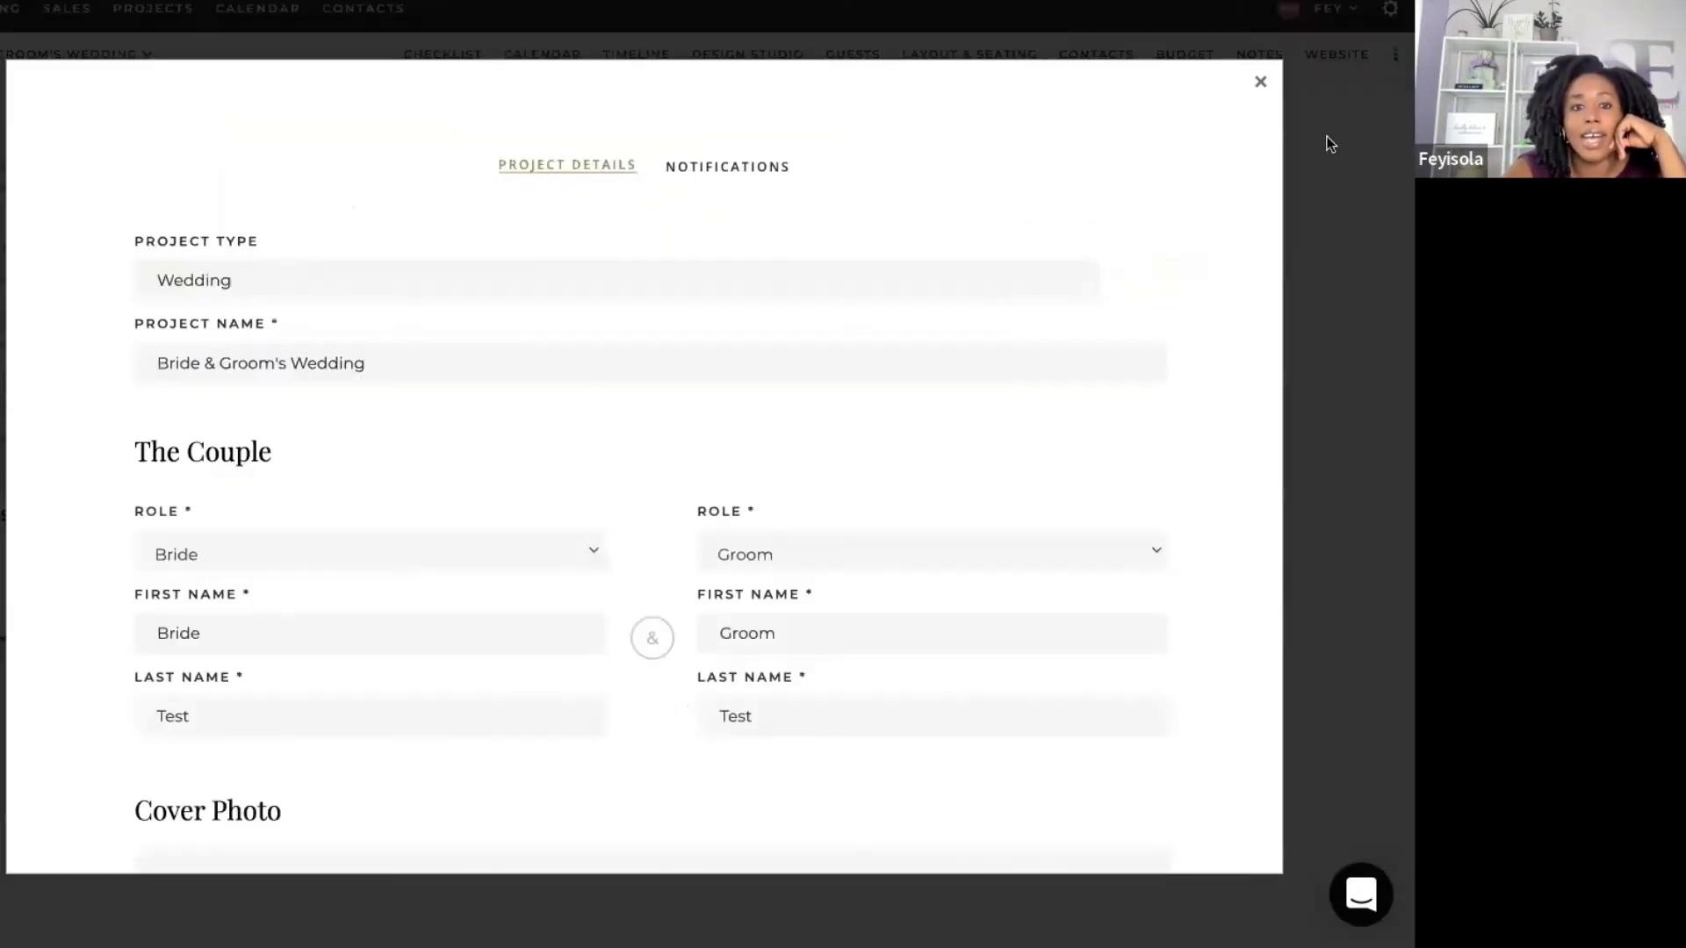
scroll(1229, 272, "down", 5)
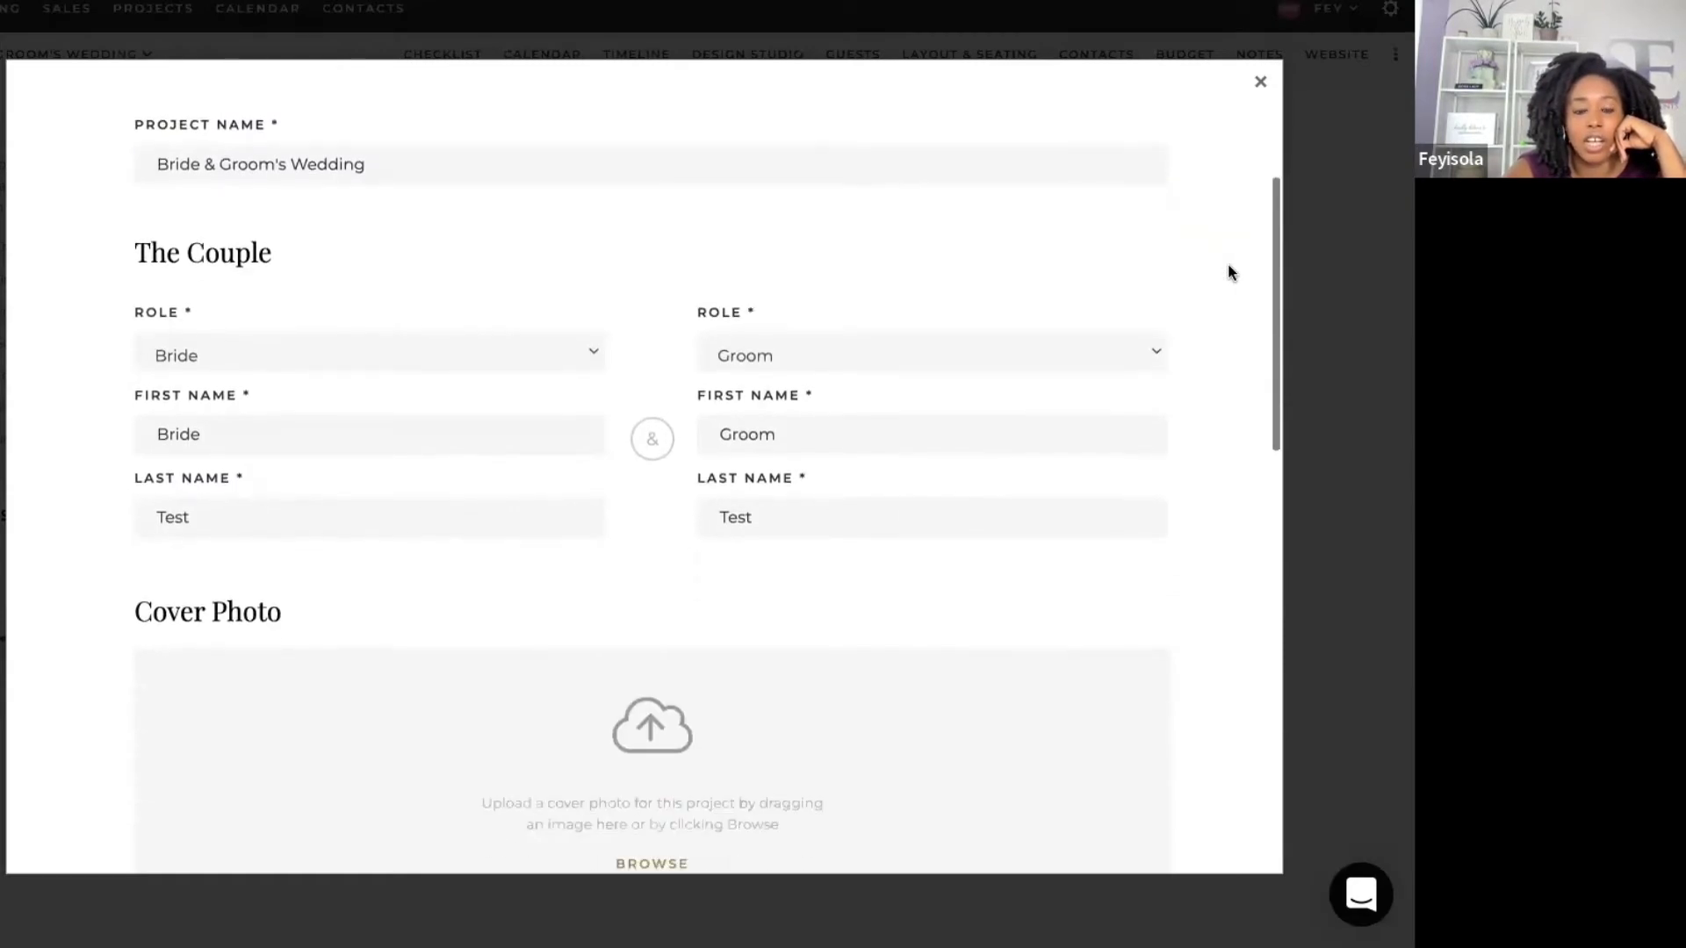
scroll(1228, 272, "down", 1)
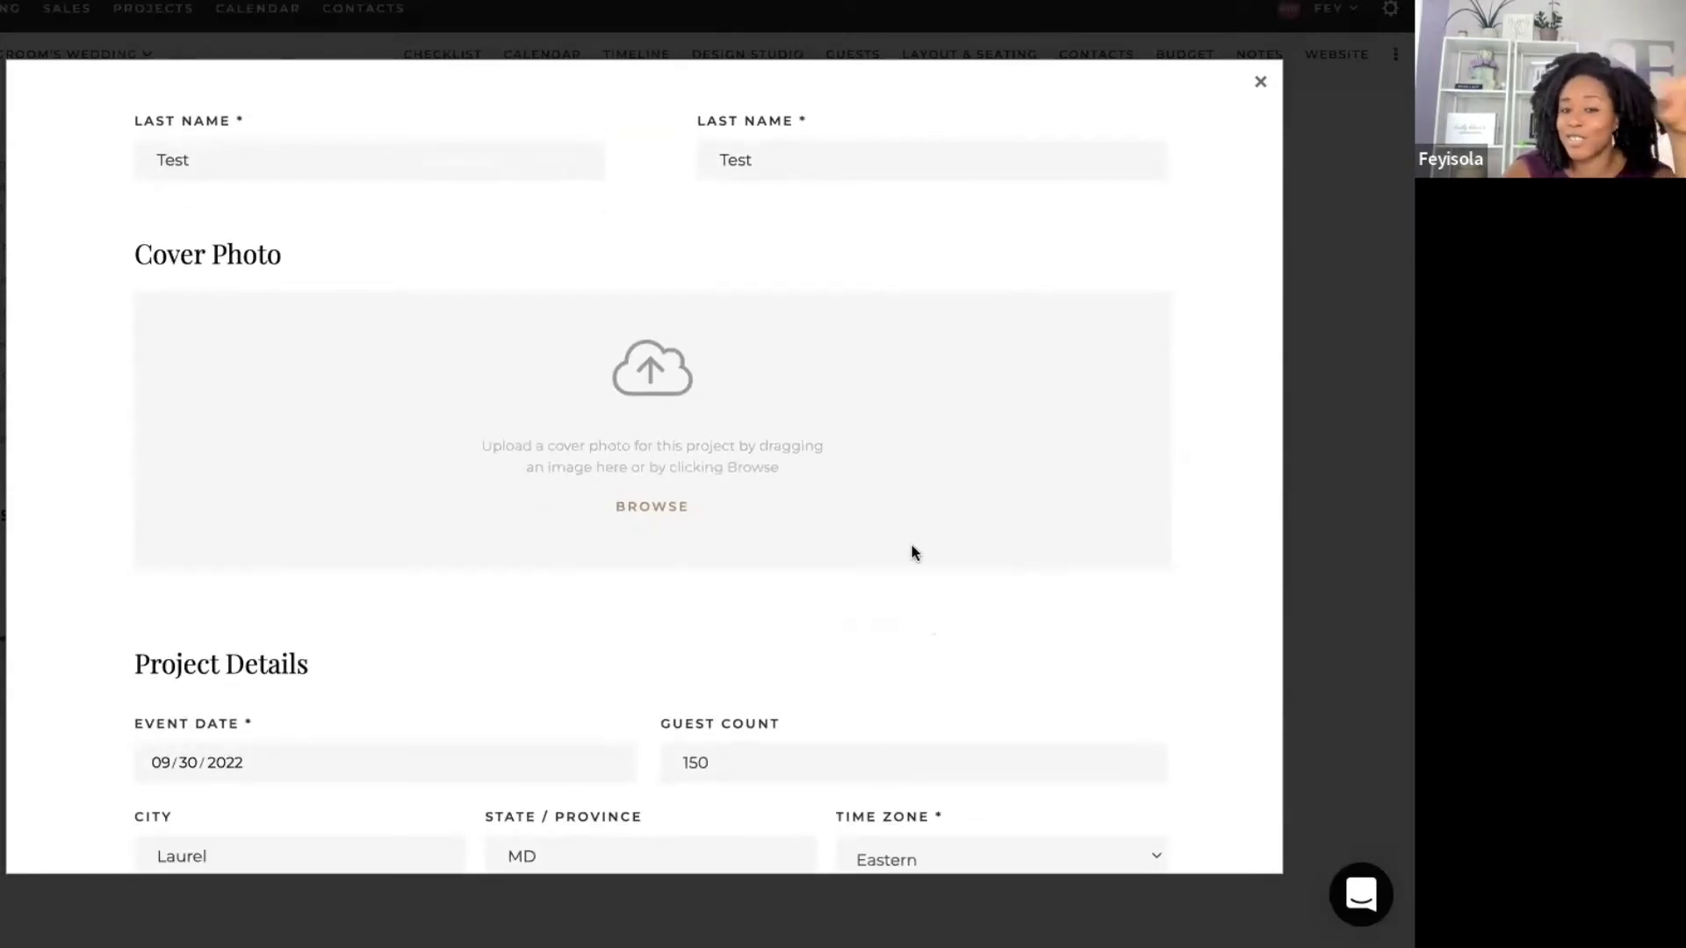
scroll(912, 553, "down", 2)
scroll(911, 553, "up", 2)
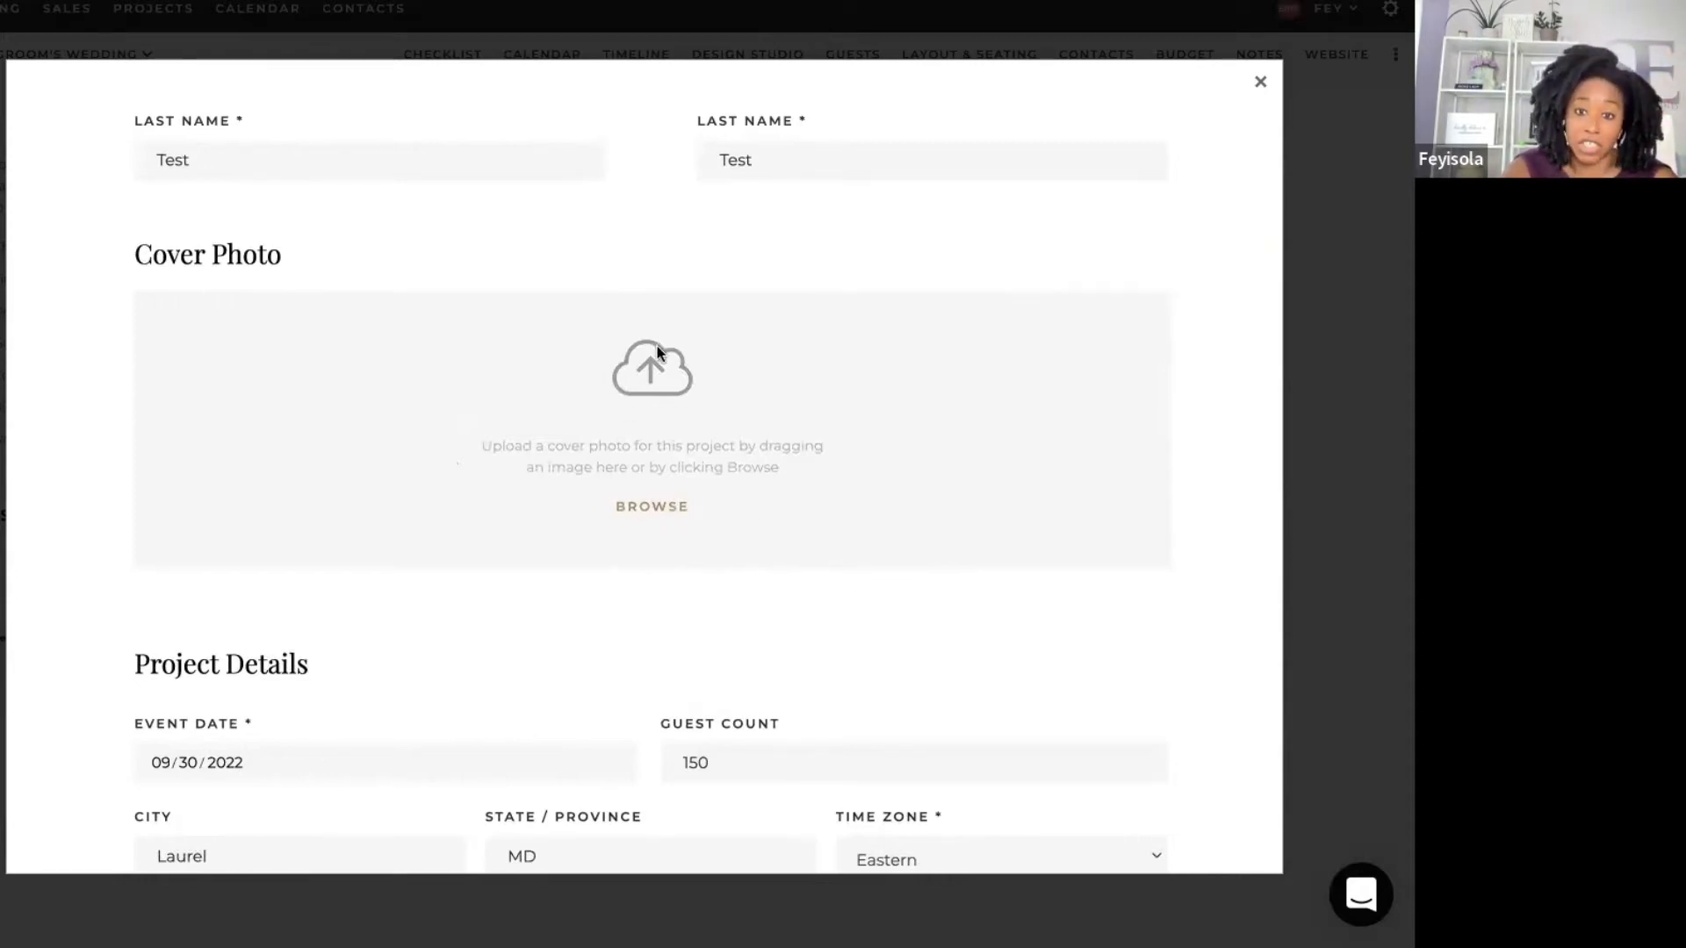
left_click(1260, 81)
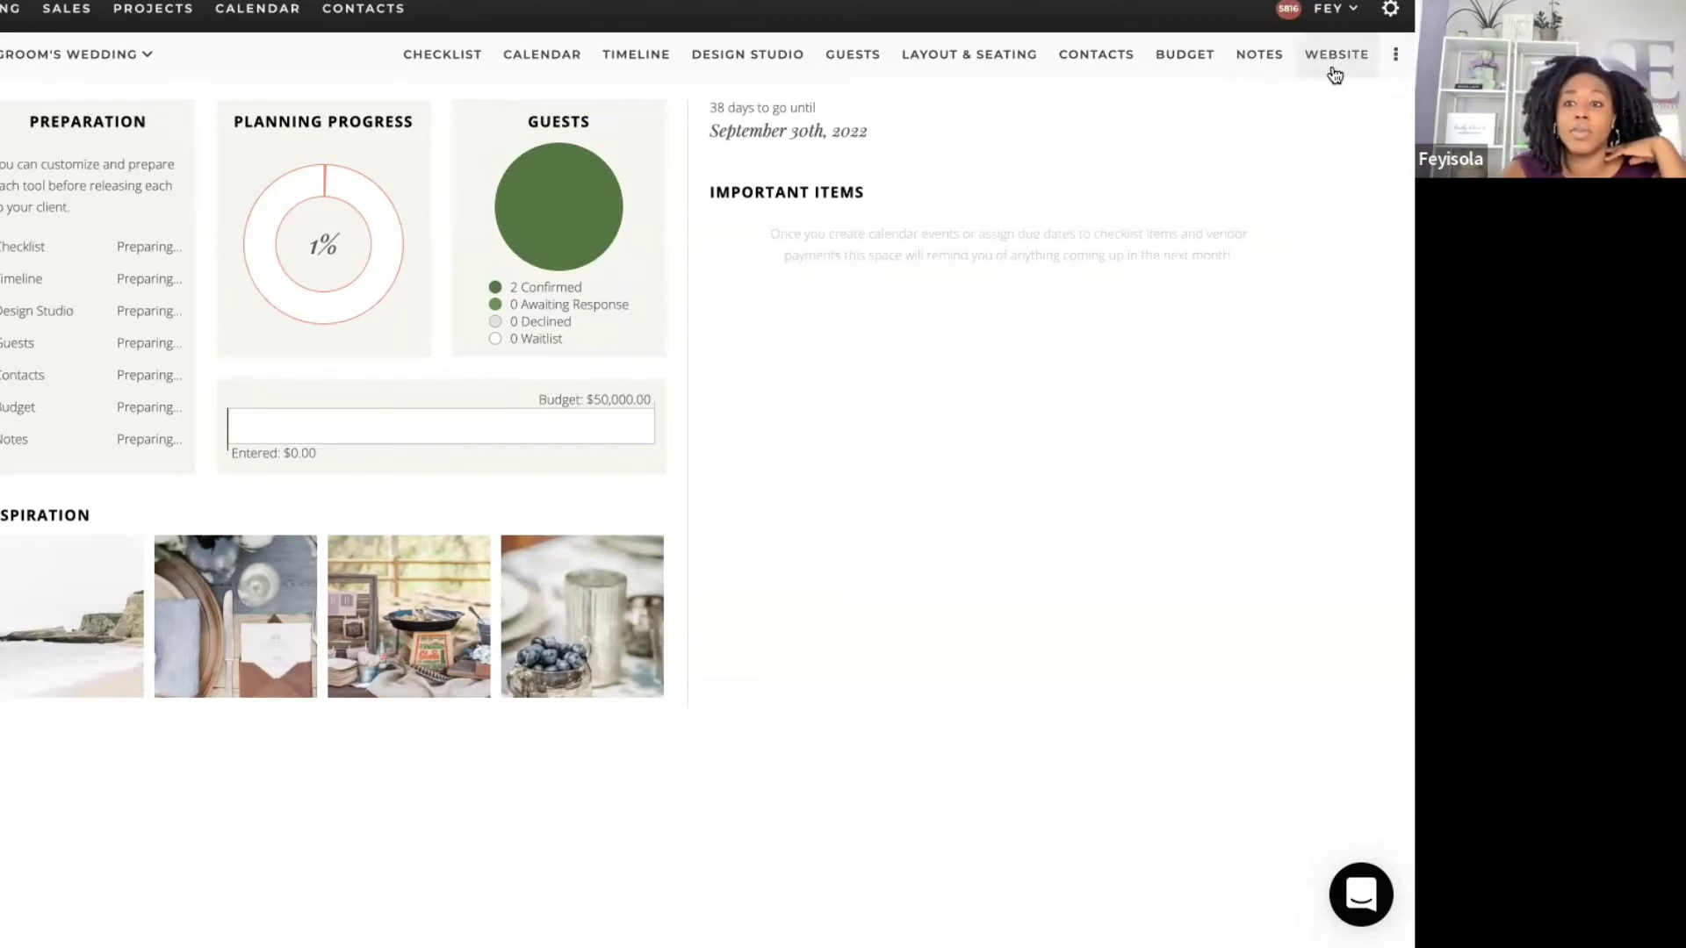
Step: Switch to the Checklist and scroll through the full list of planning tasks
left_click(463, 57)
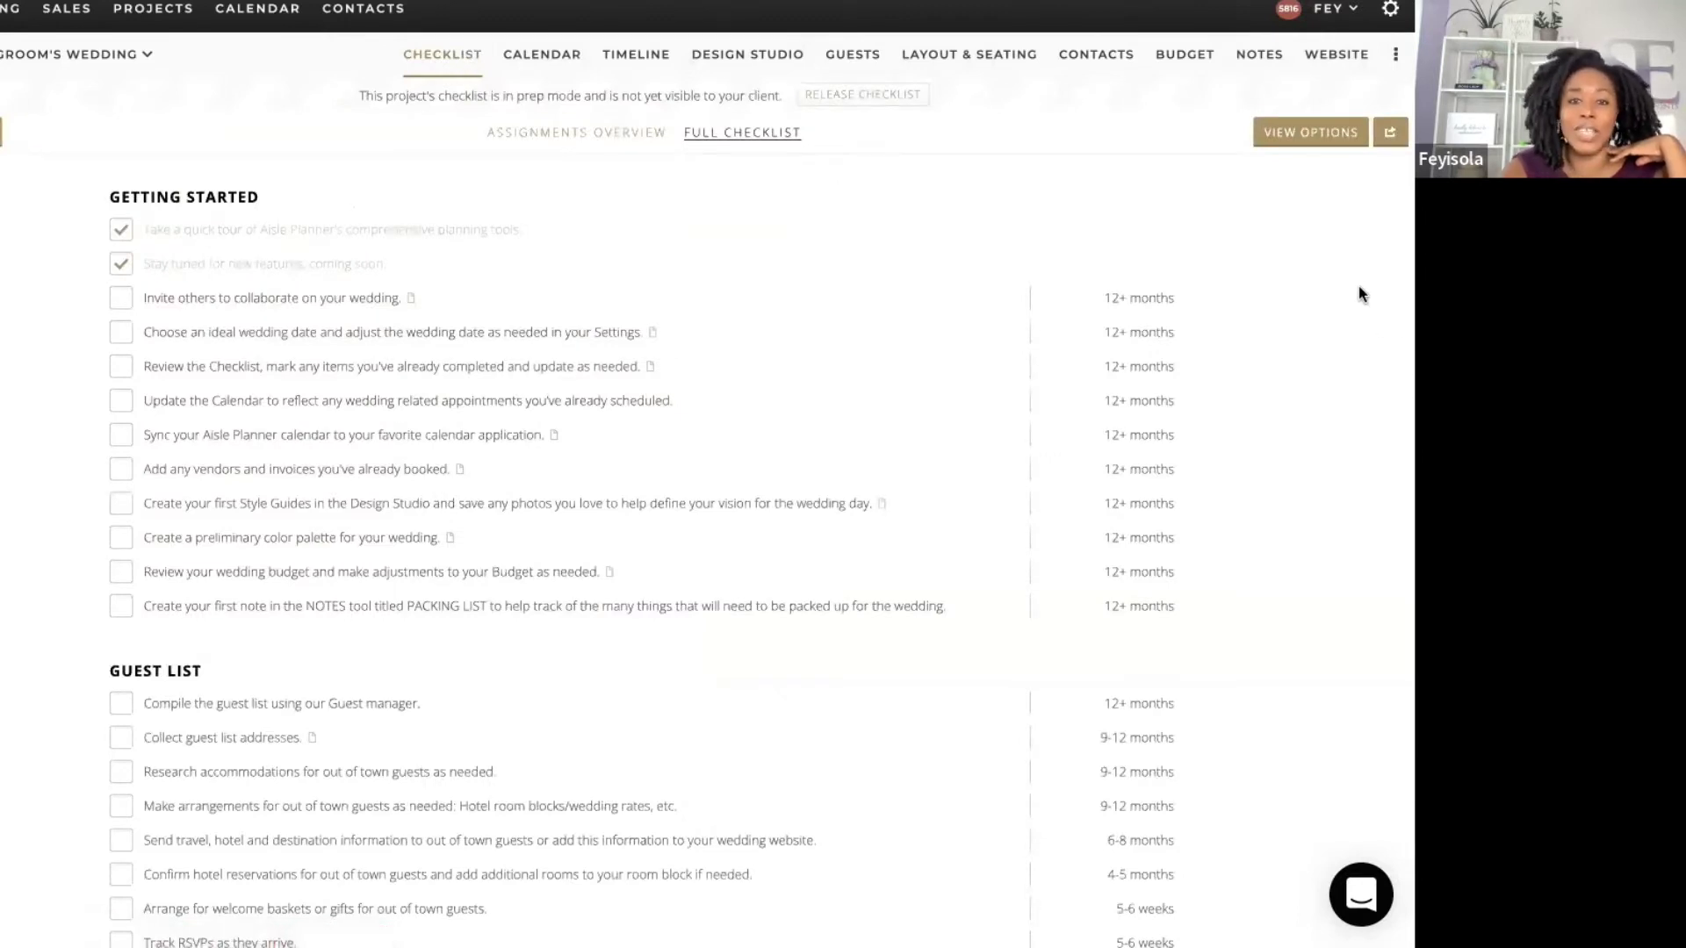
scroll(1356, 266, "down", 2)
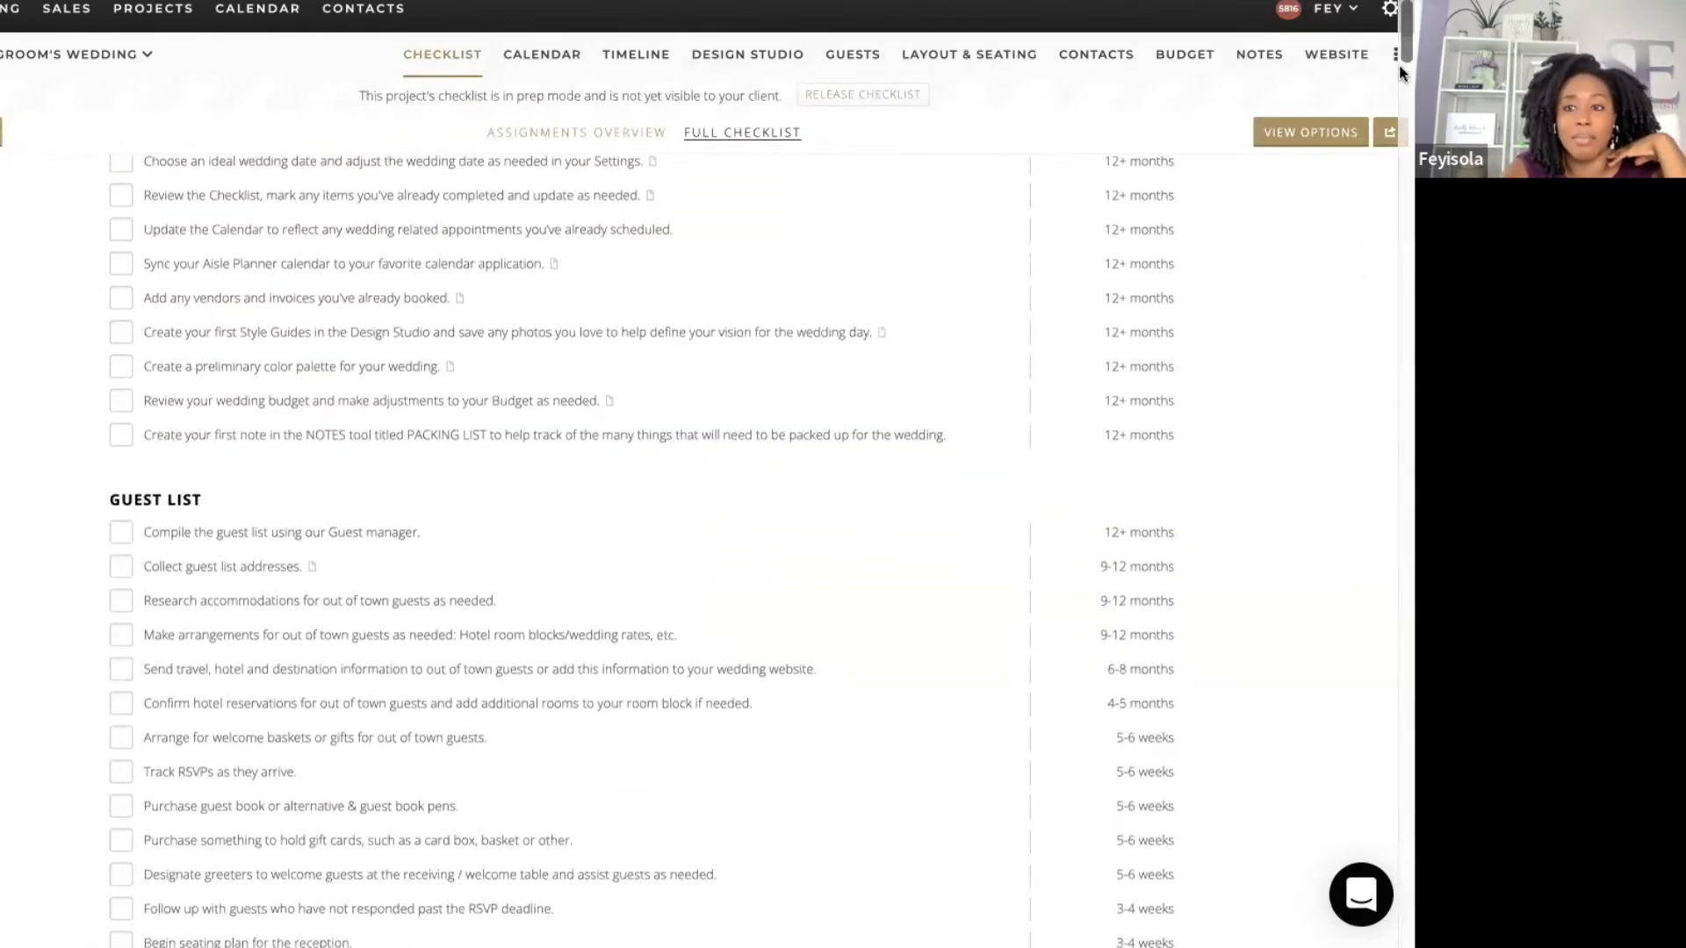
mouse_move(1399, 35)
left_mouse_down()
mouse_move(1399, 816)
mouse_move(1371, 209)
mouse_move(1402, 4)
left_mouse_up()
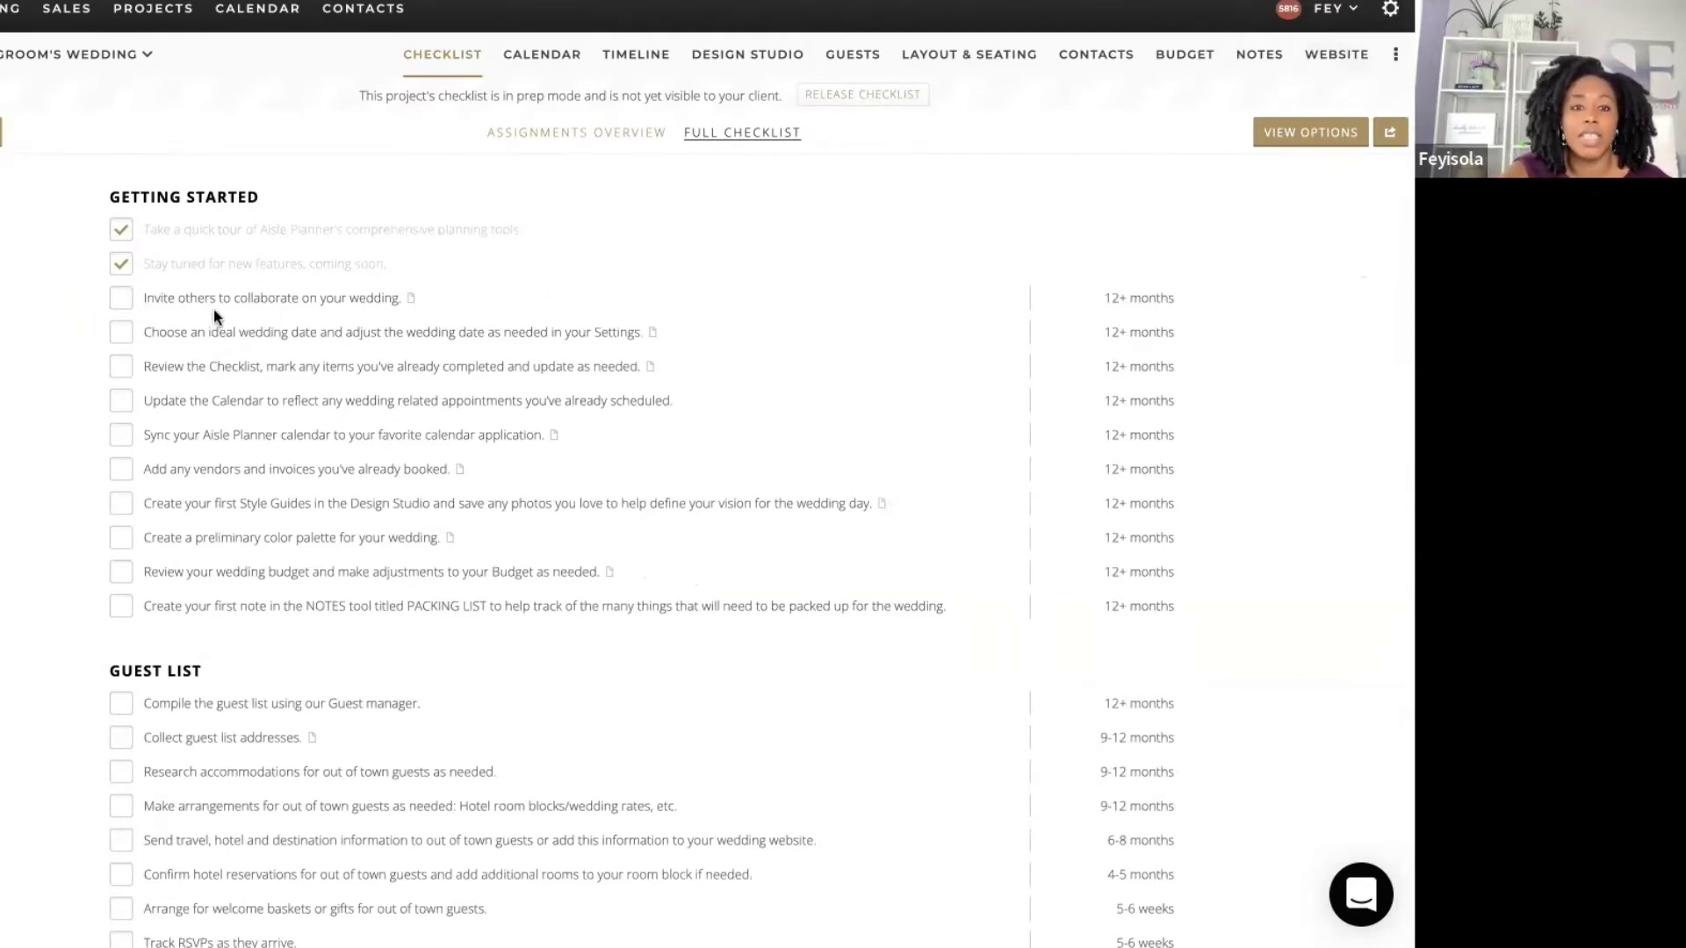
Step: In Planning Partners, start a new client and enter the client's e-mail address
left_click(1395, 61)
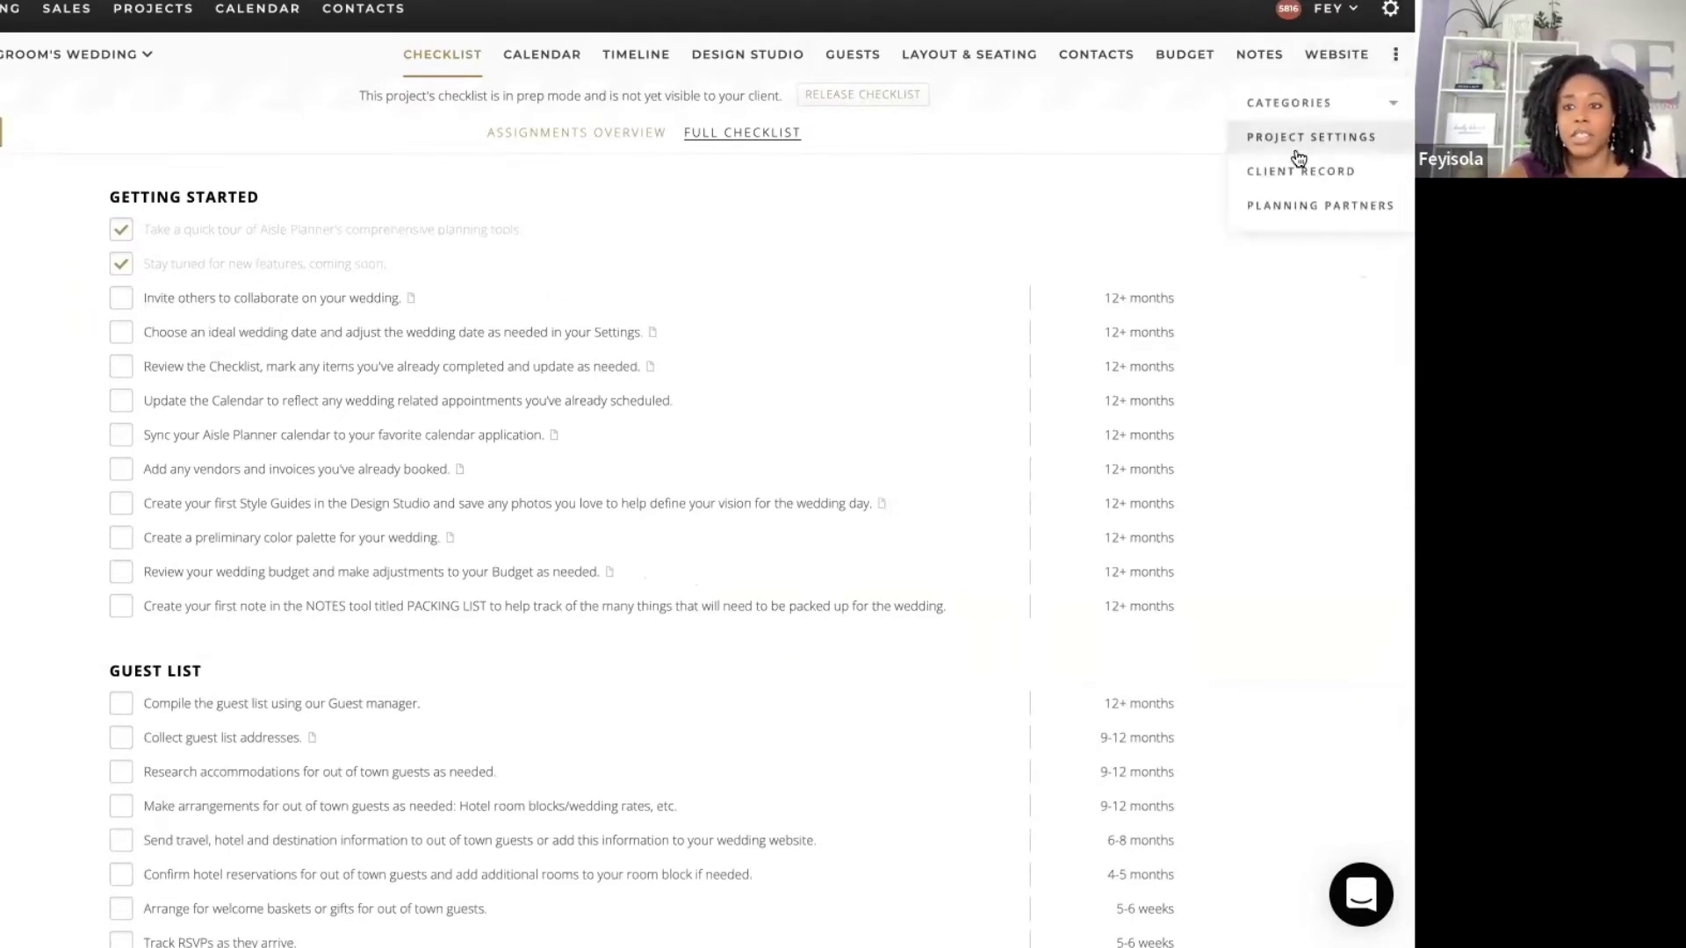
left_click(1300, 207)
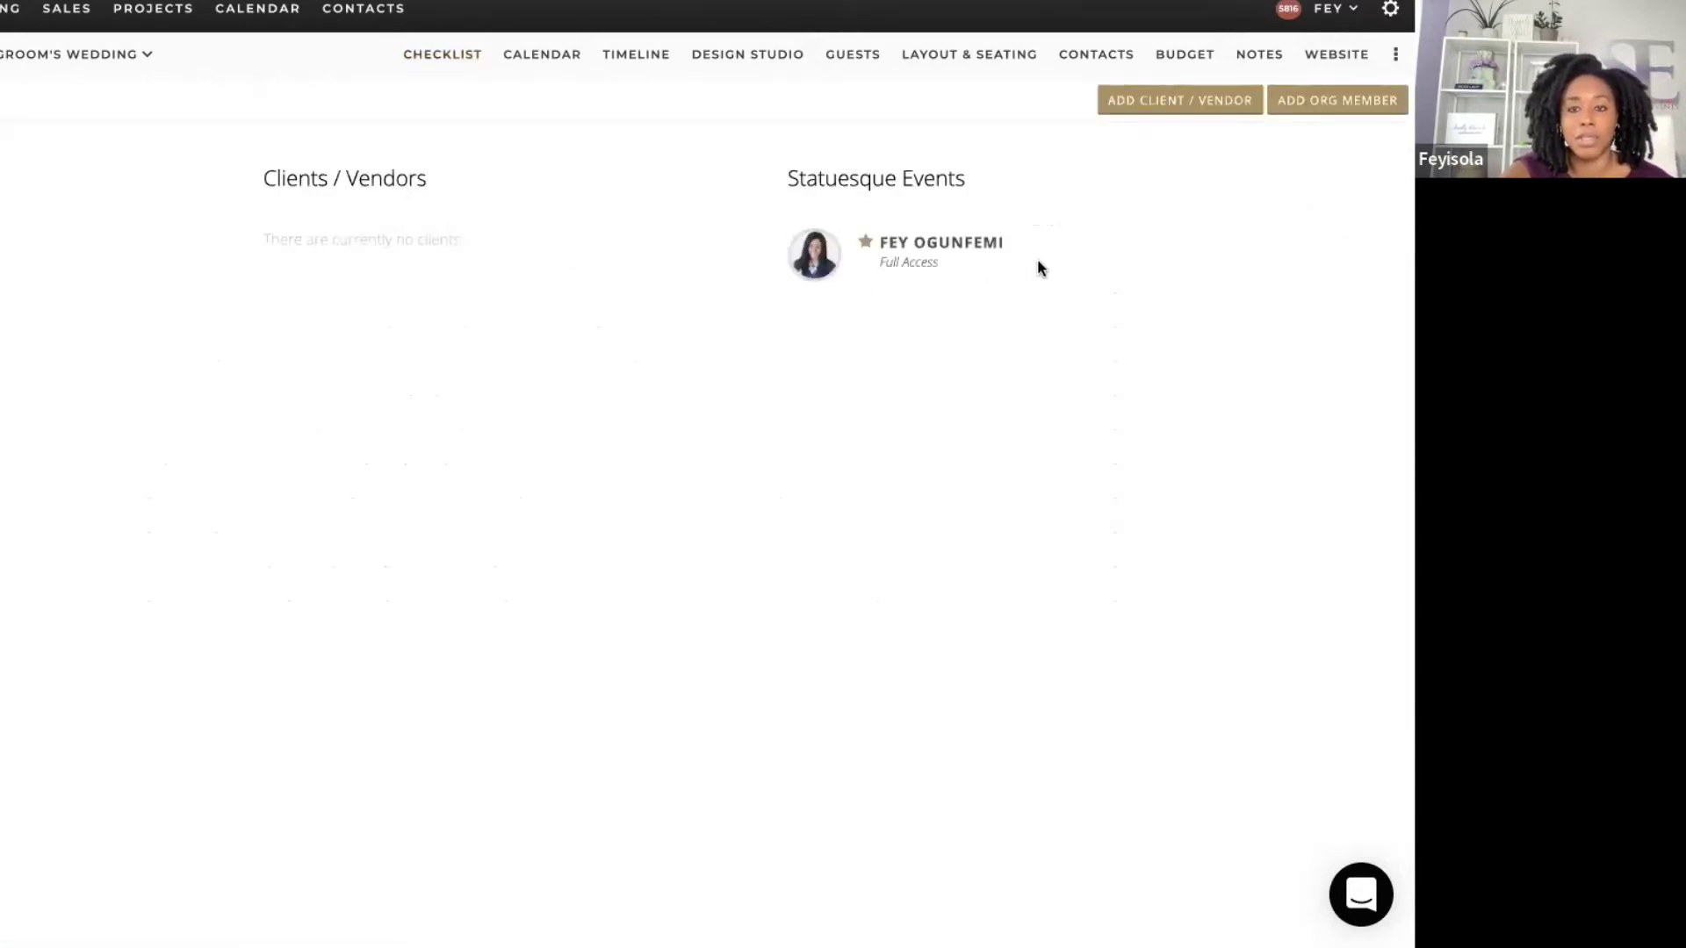
left_click(1178, 101)
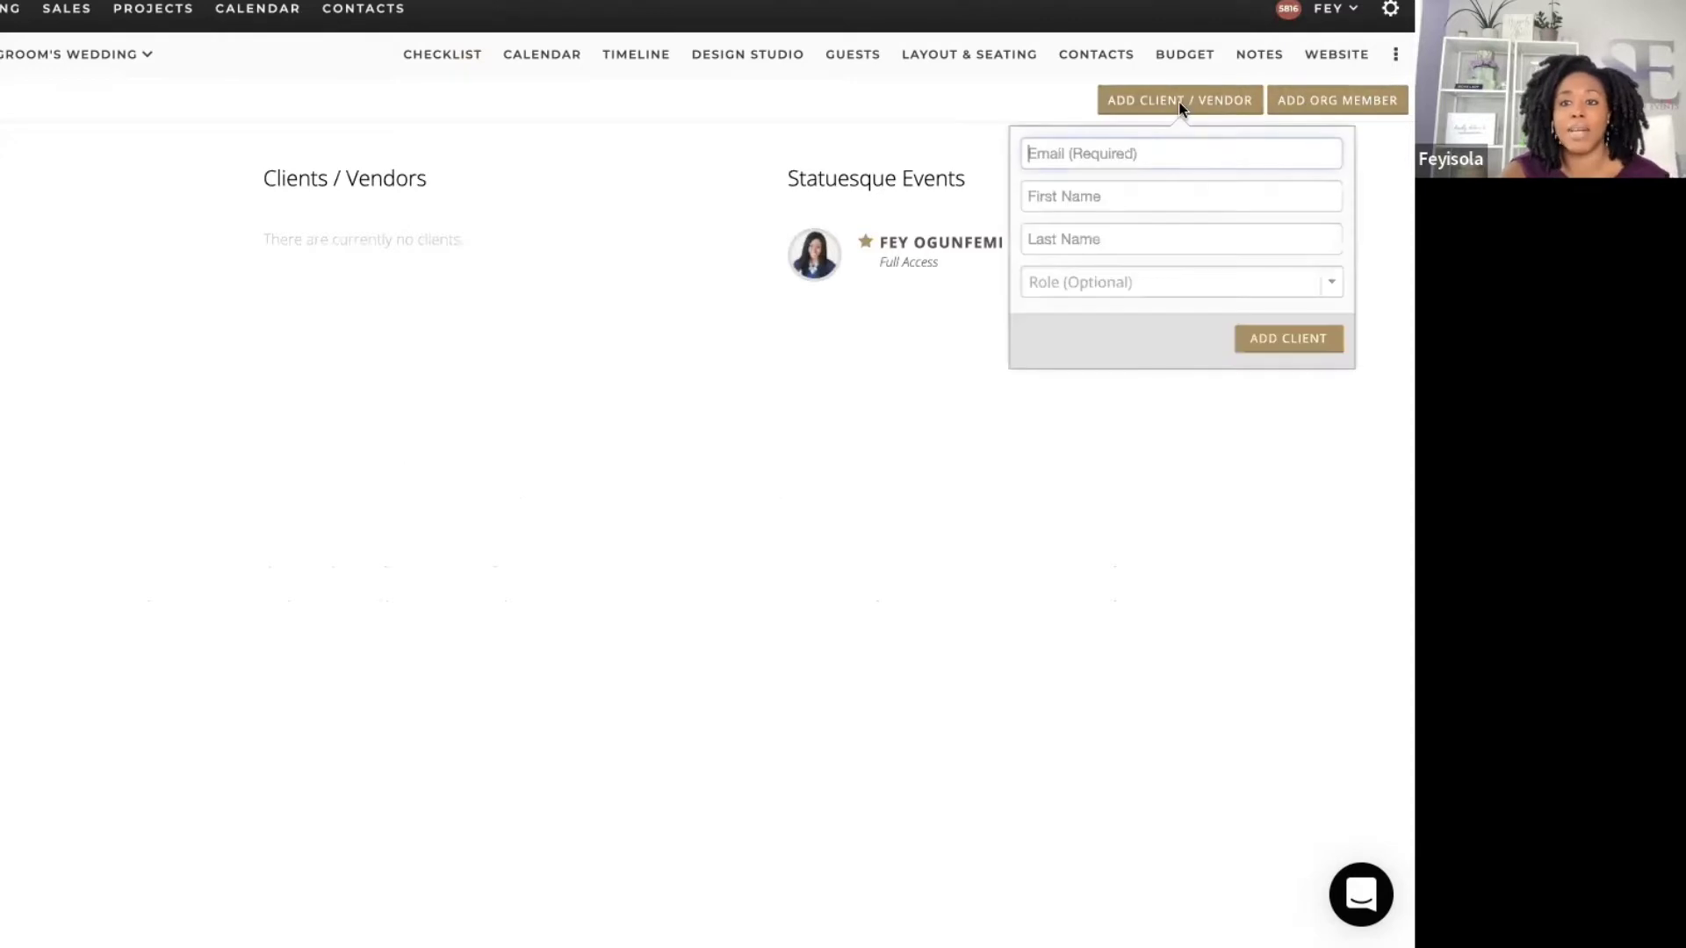
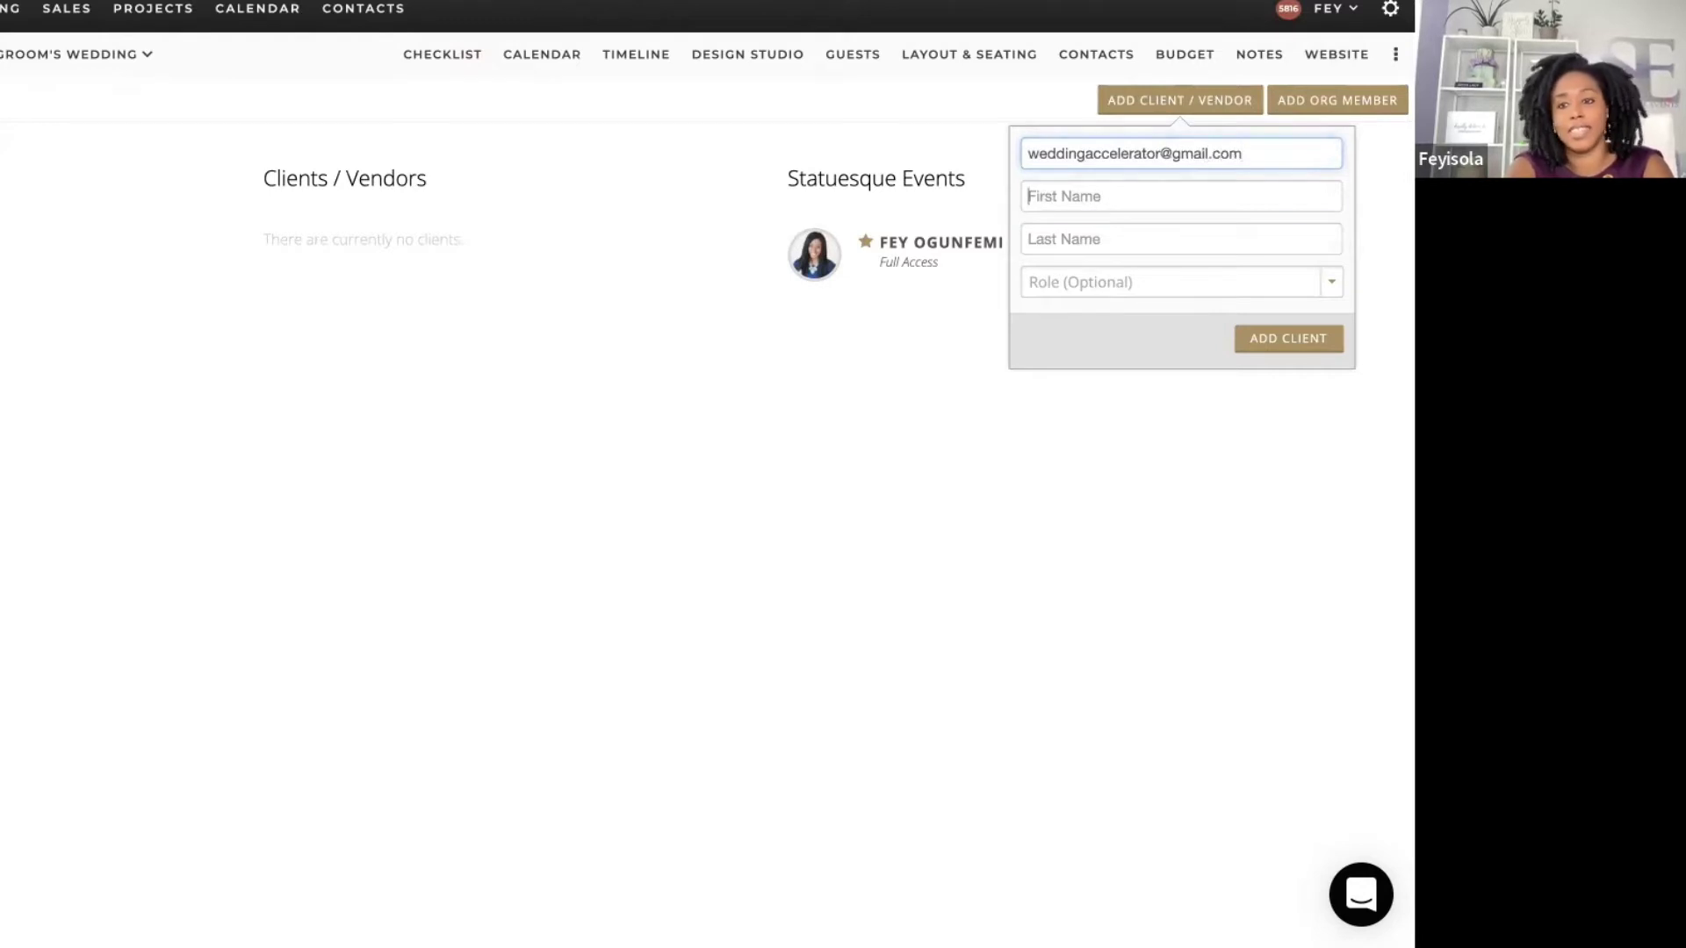
Step: Name the client Planners who Profit, give them the Bride role, and add them
left_click(1181, 195)
type("PWP")
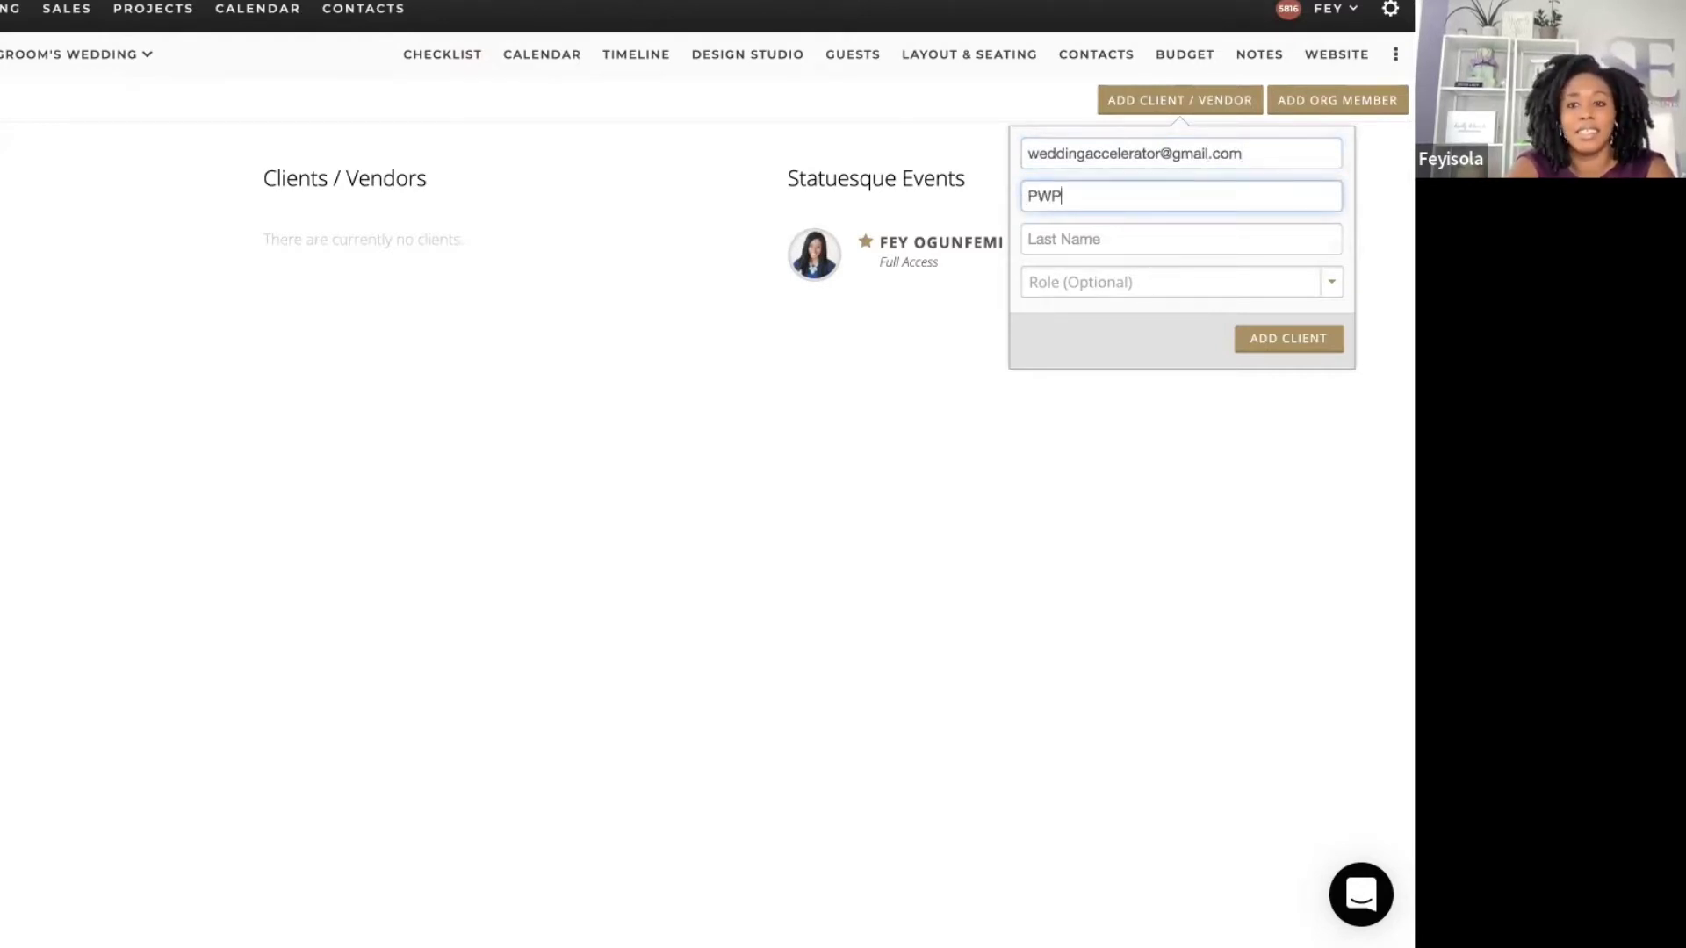
key("Tab")
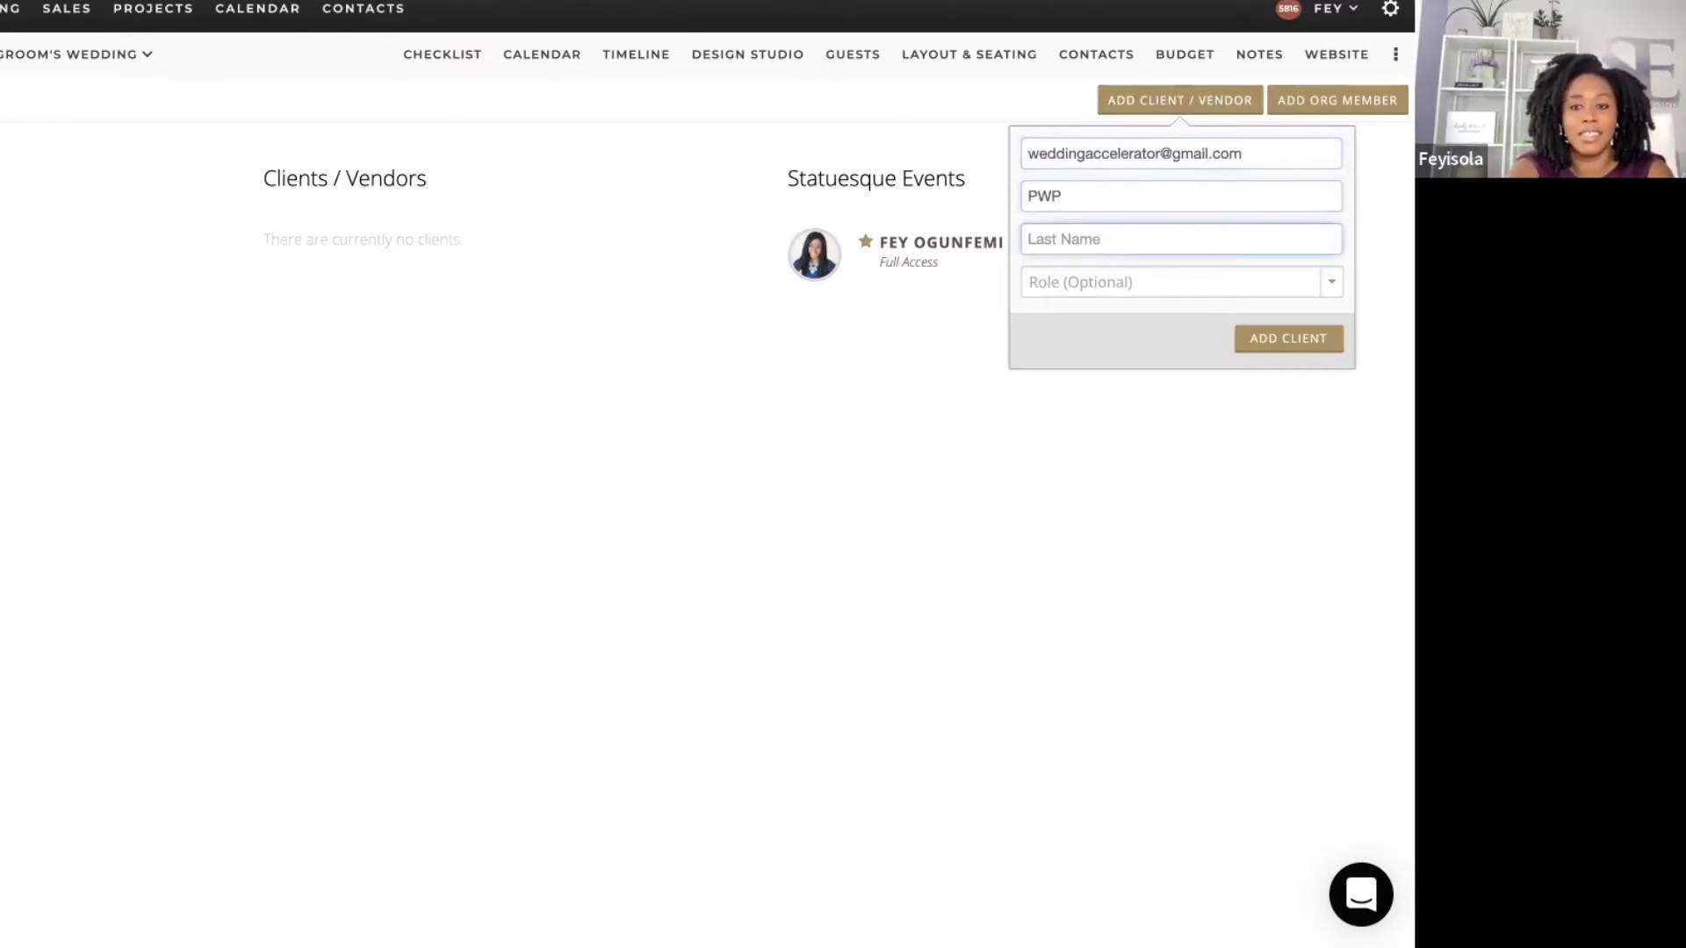
double_click(1041, 196)
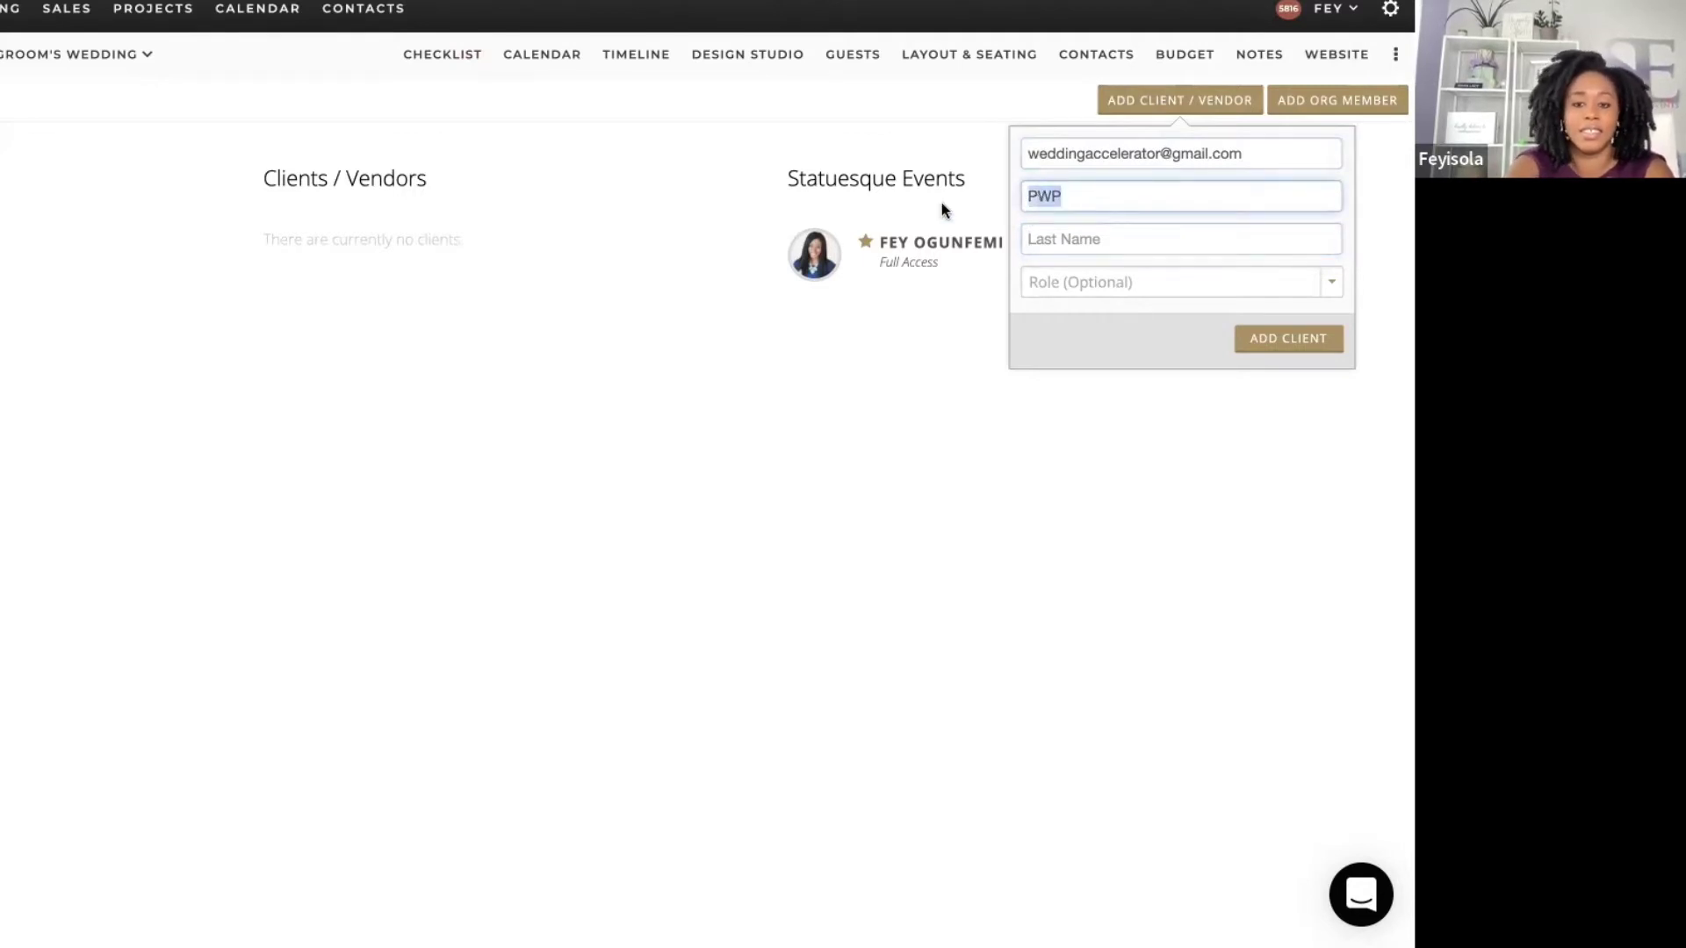
type("Planners")
key("Tab")
type("w")
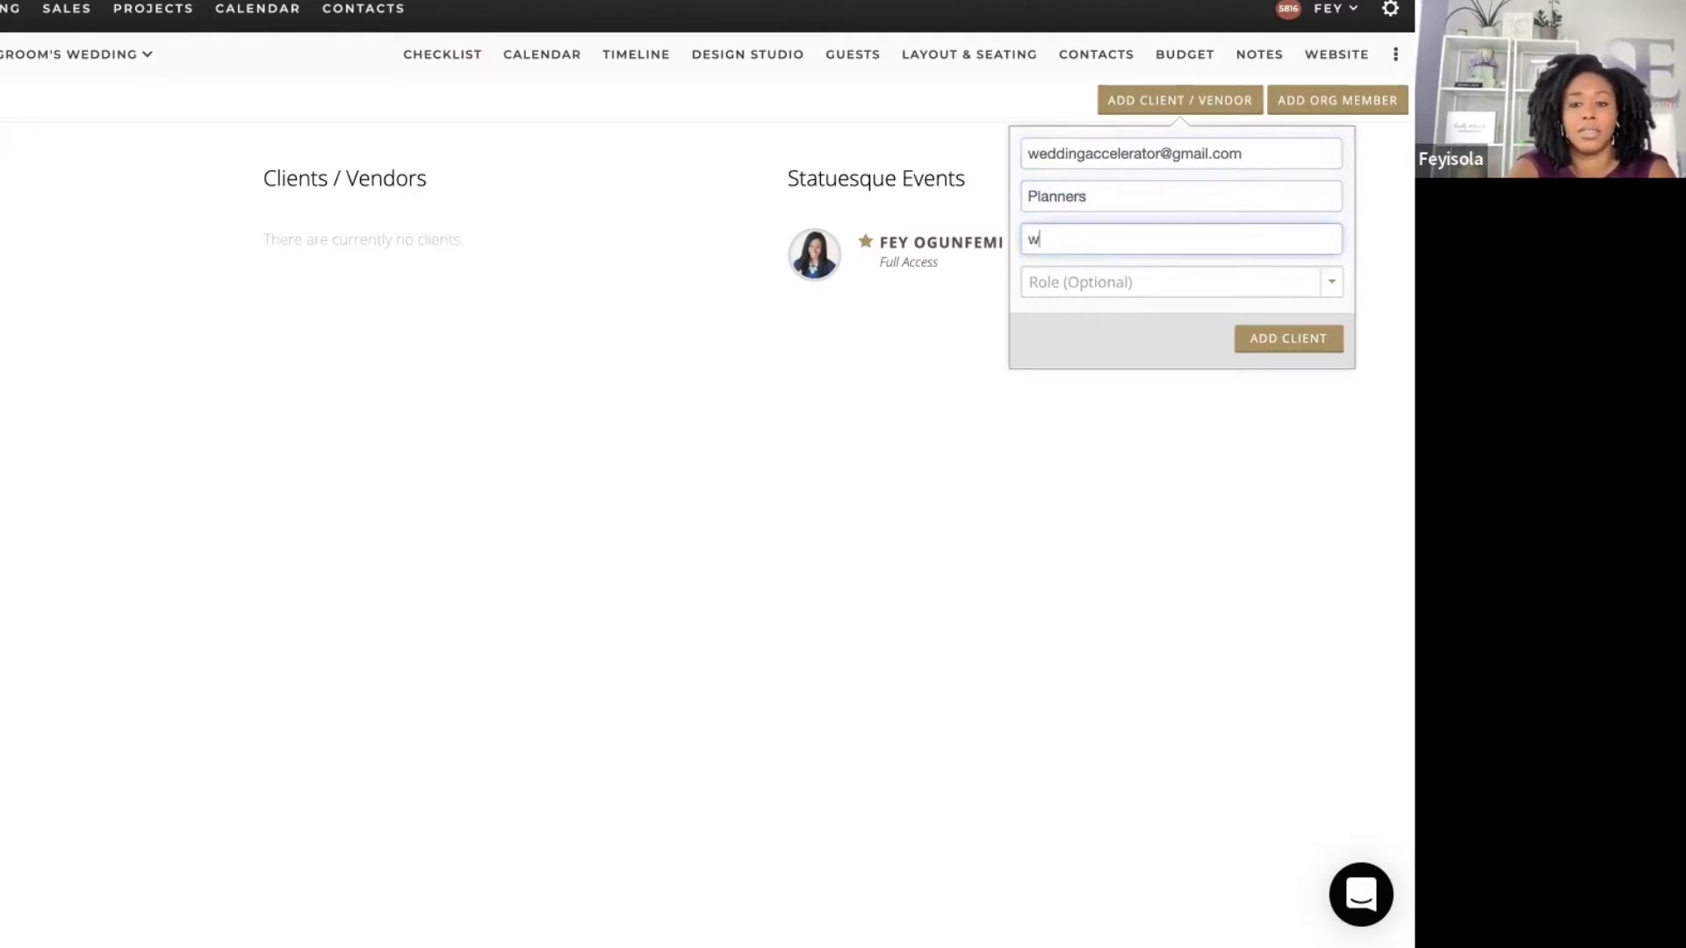
type("ho Profit")
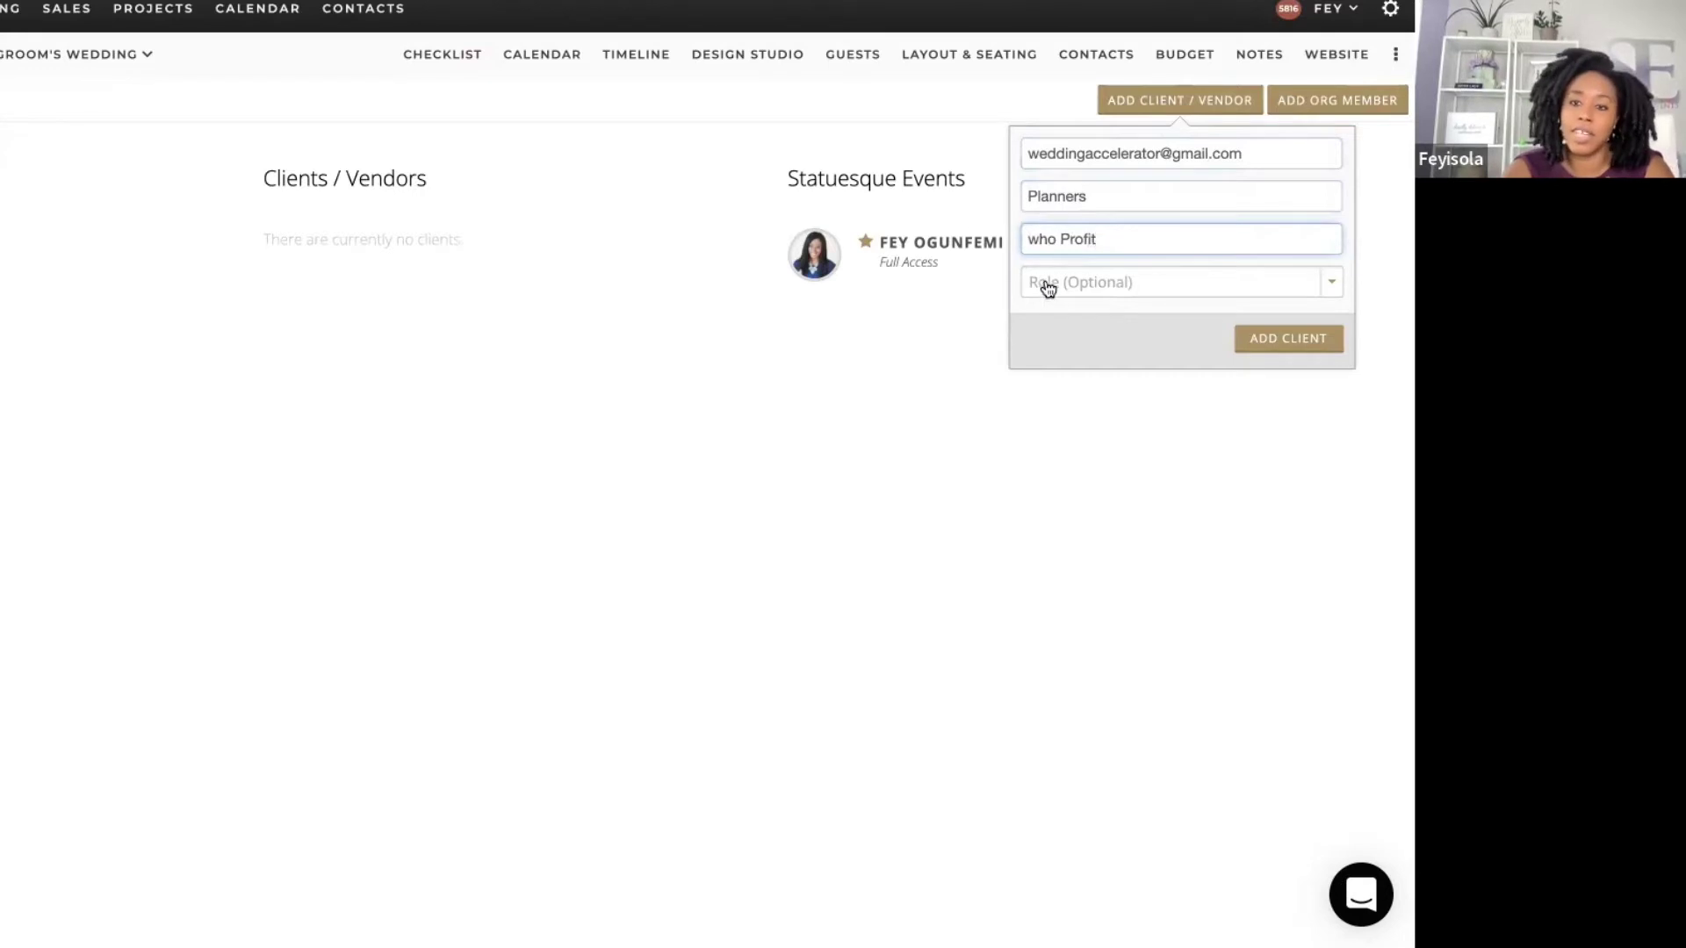
left_click(1047, 288)
left_click(1083, 314)
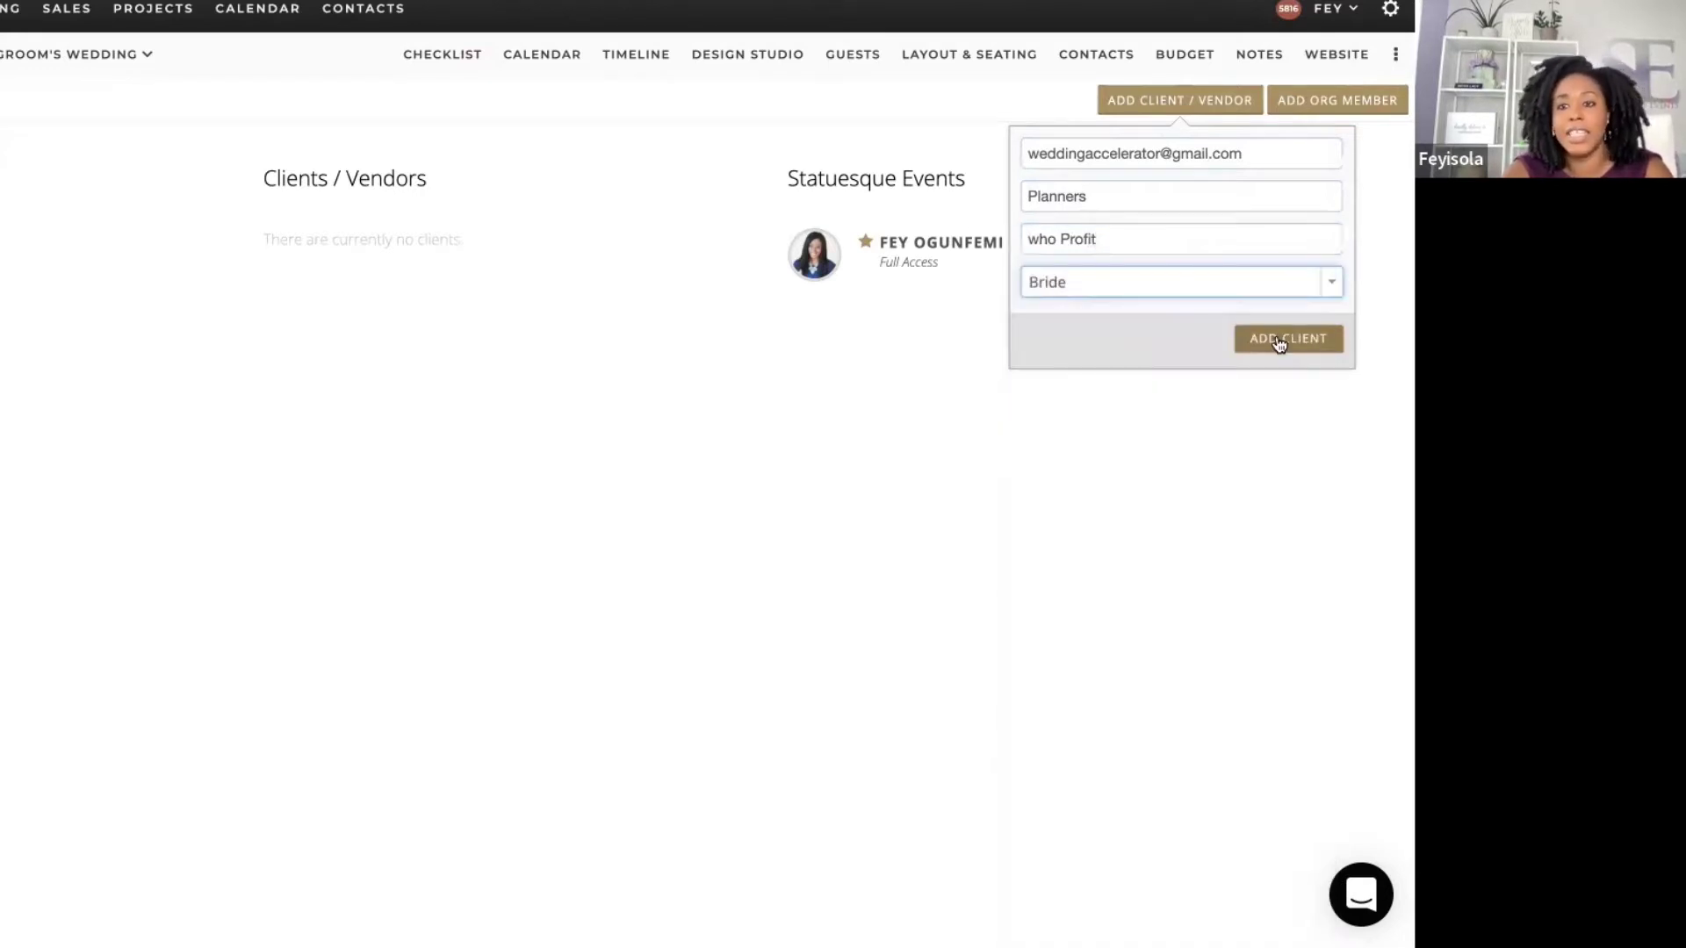
left_click(1278, 342)
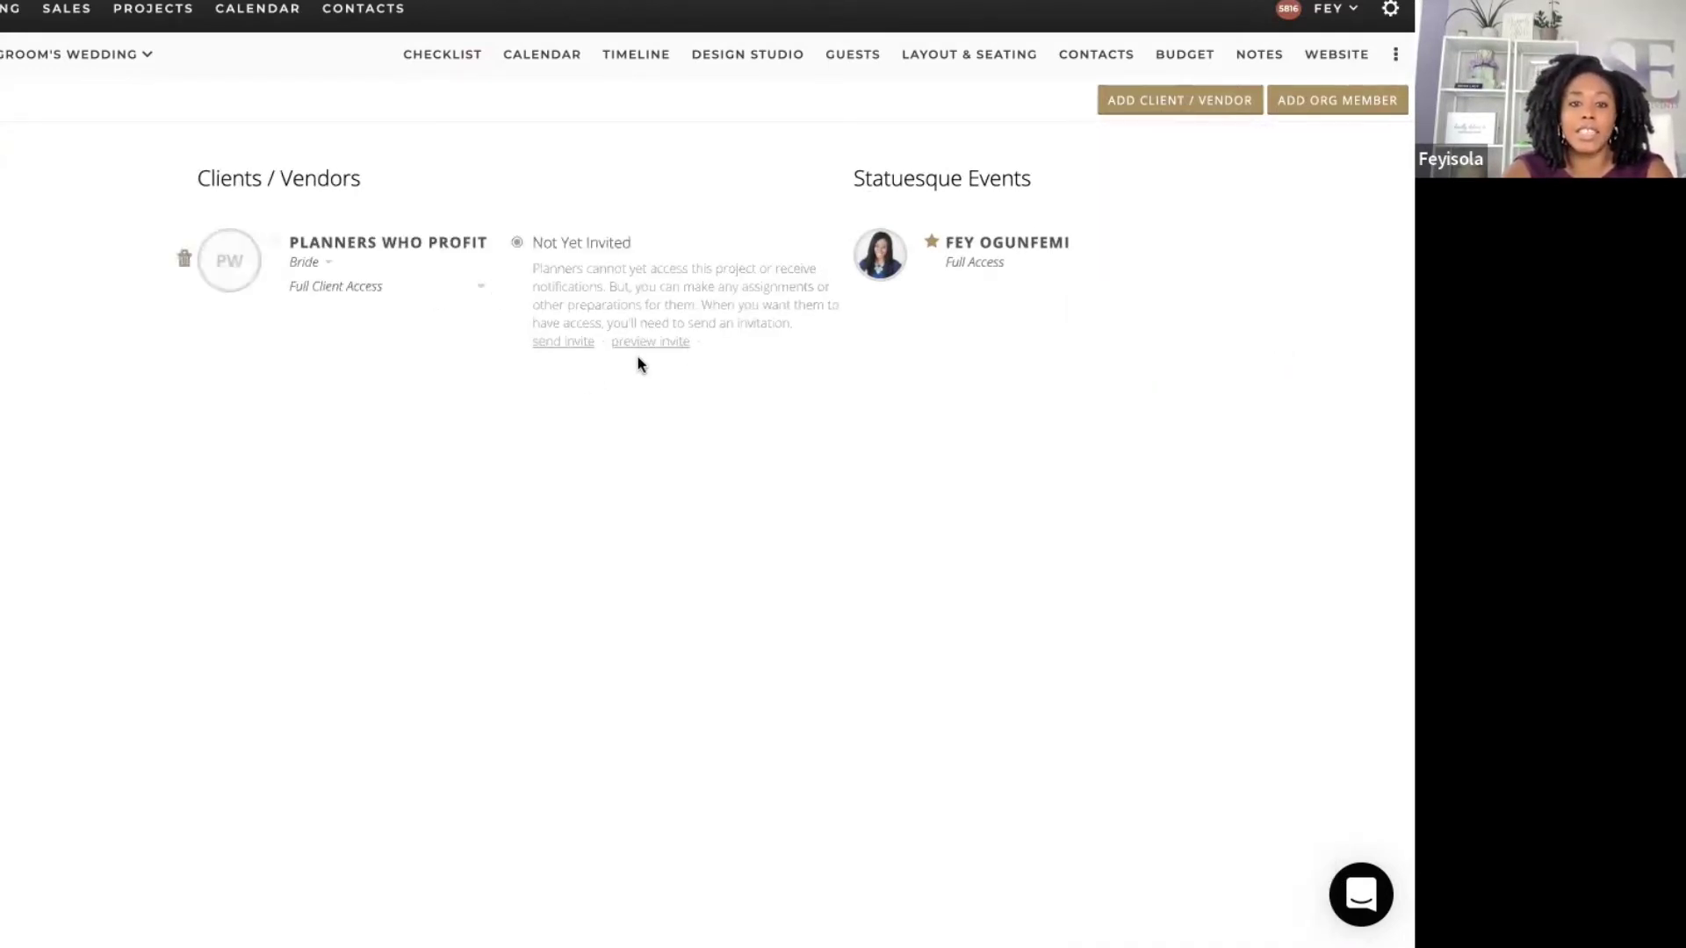
Step: Assign 'Invite others to collaborate on your wedding' to Planners who Profit and check it off
left_click(442, 60)
left_click(294, 298)
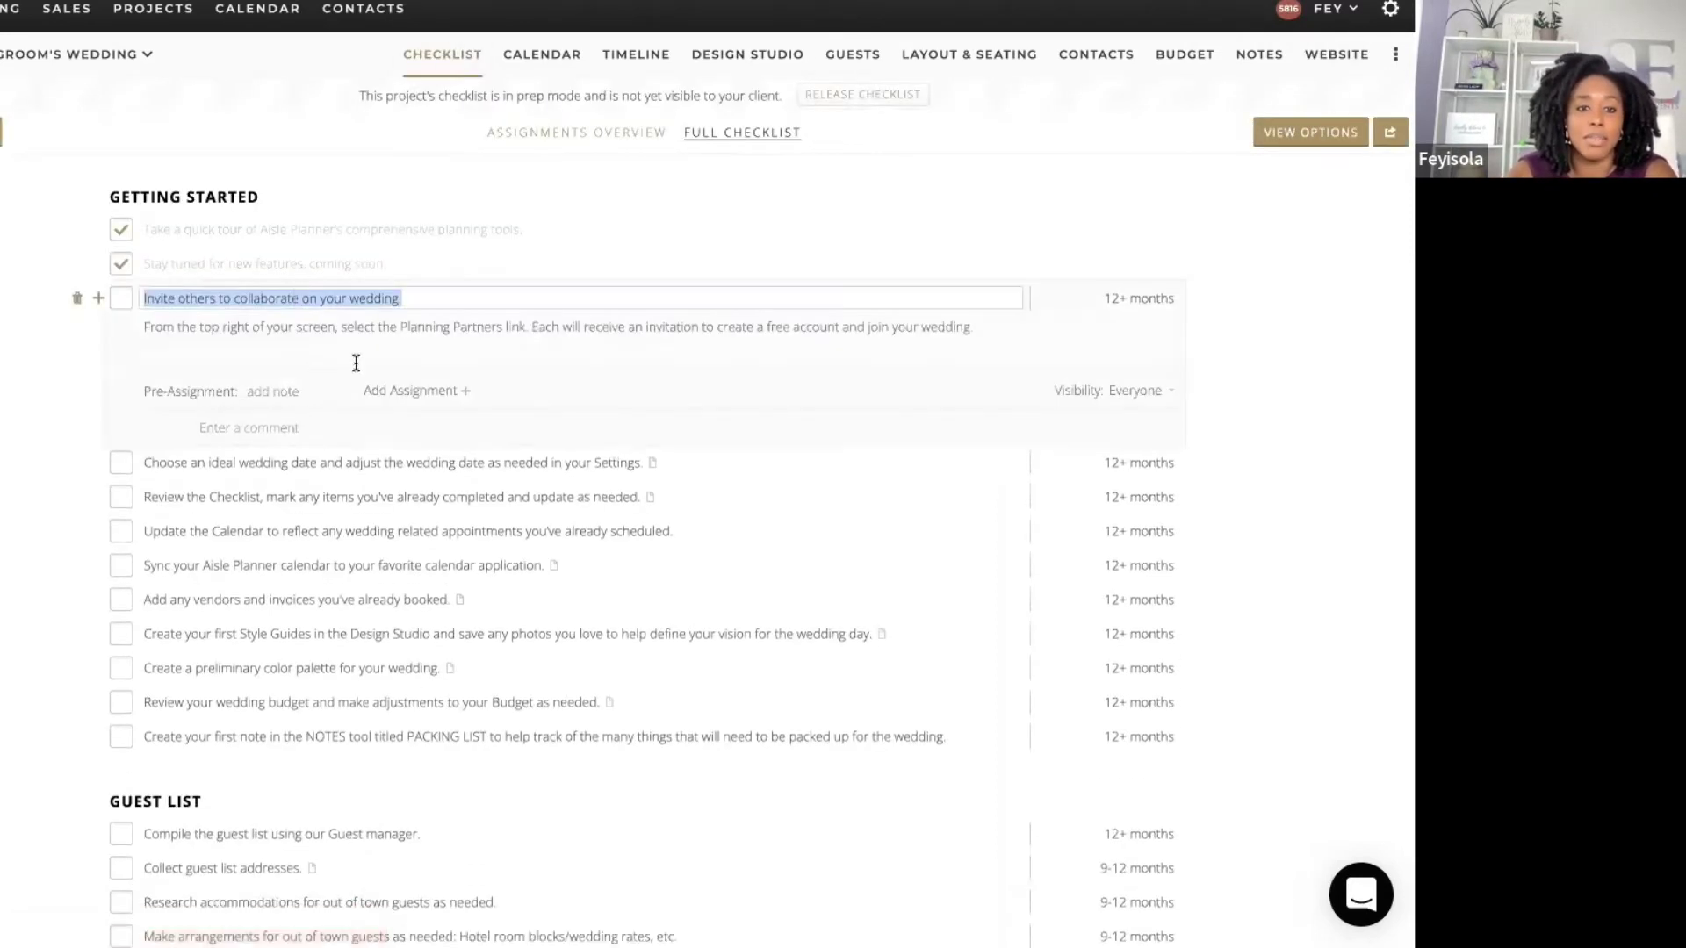
left_click(425, 392)
left_click(433, 447)
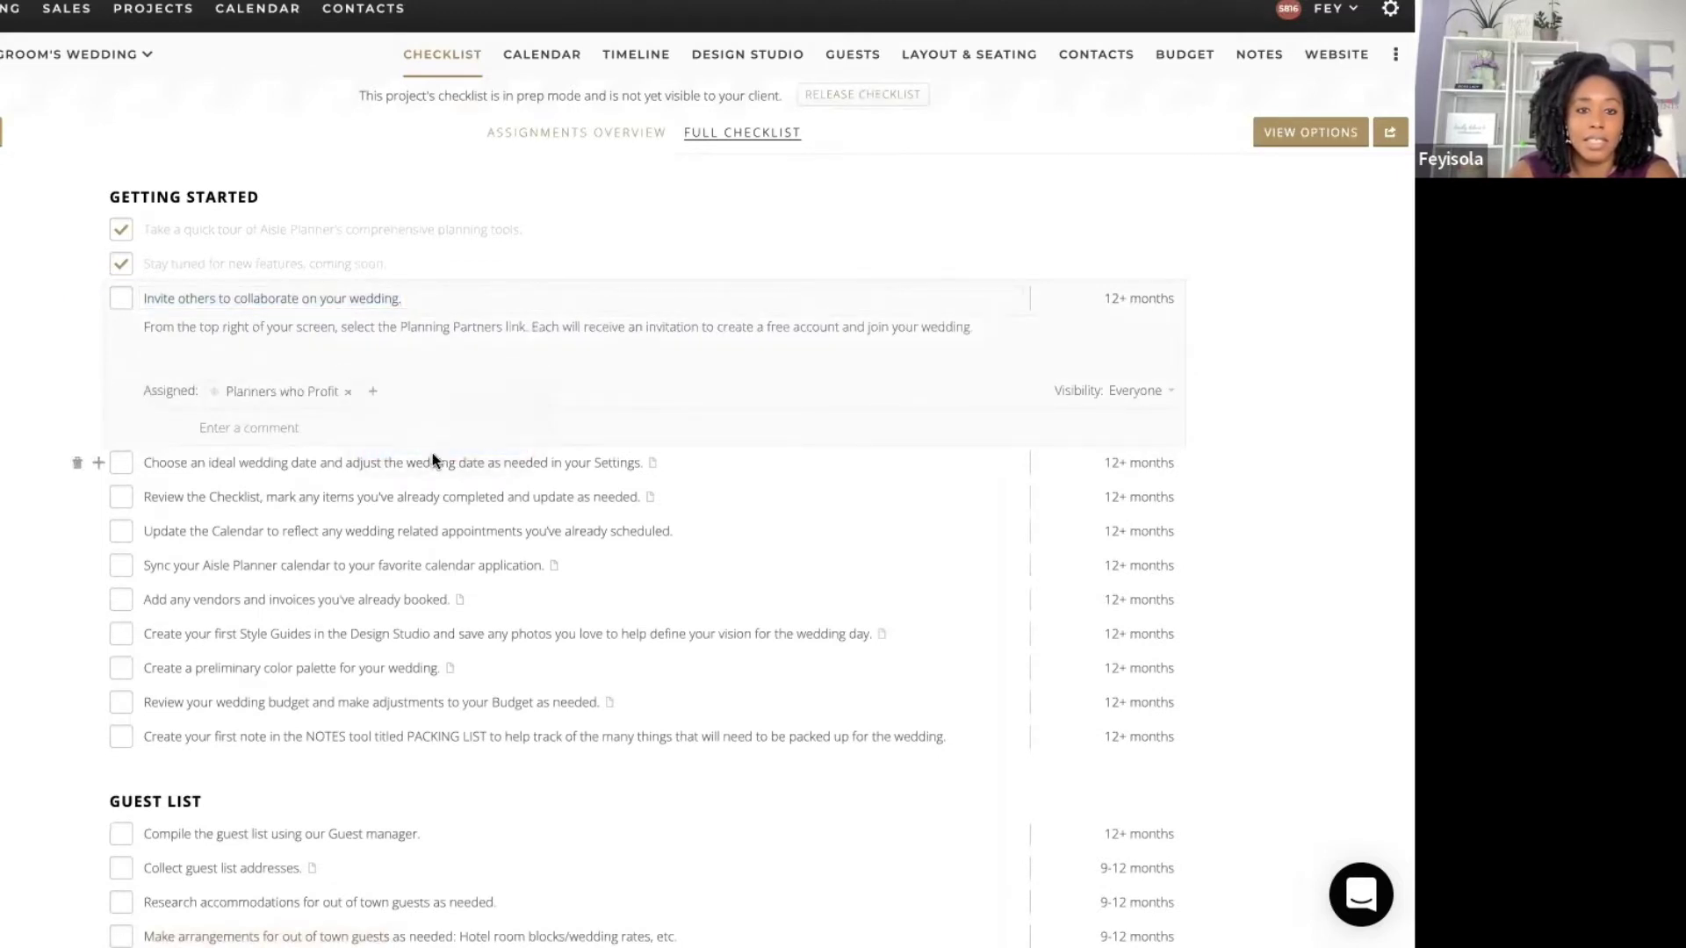
left_click(128, 301)
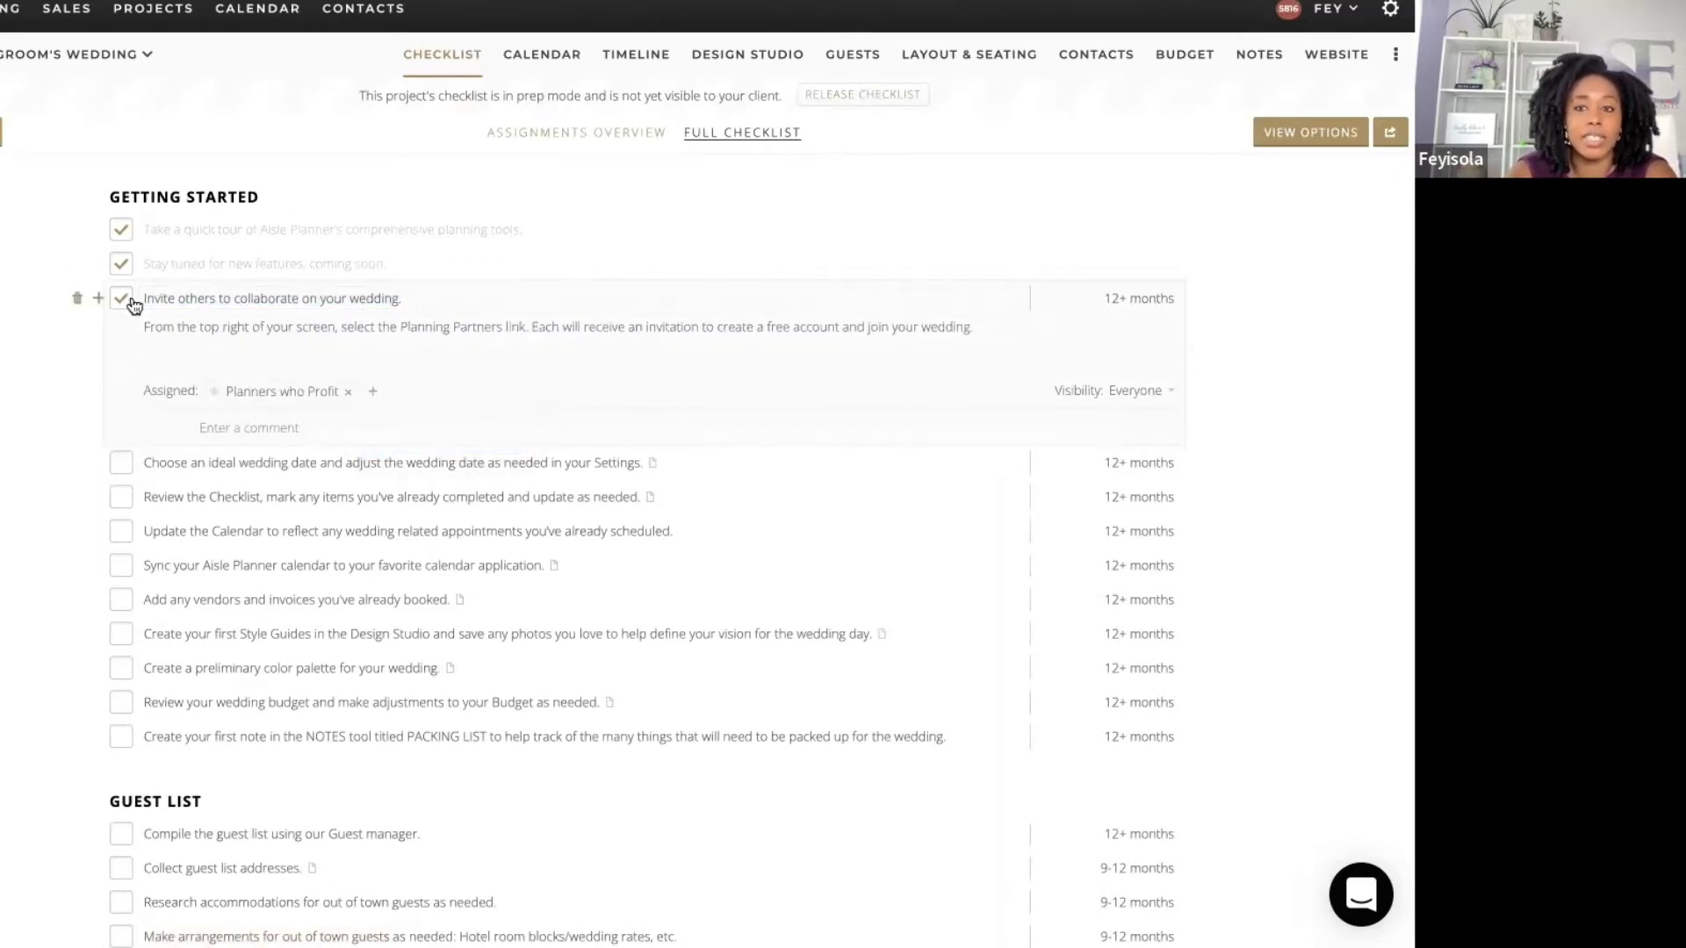
left_click(1228, 404)
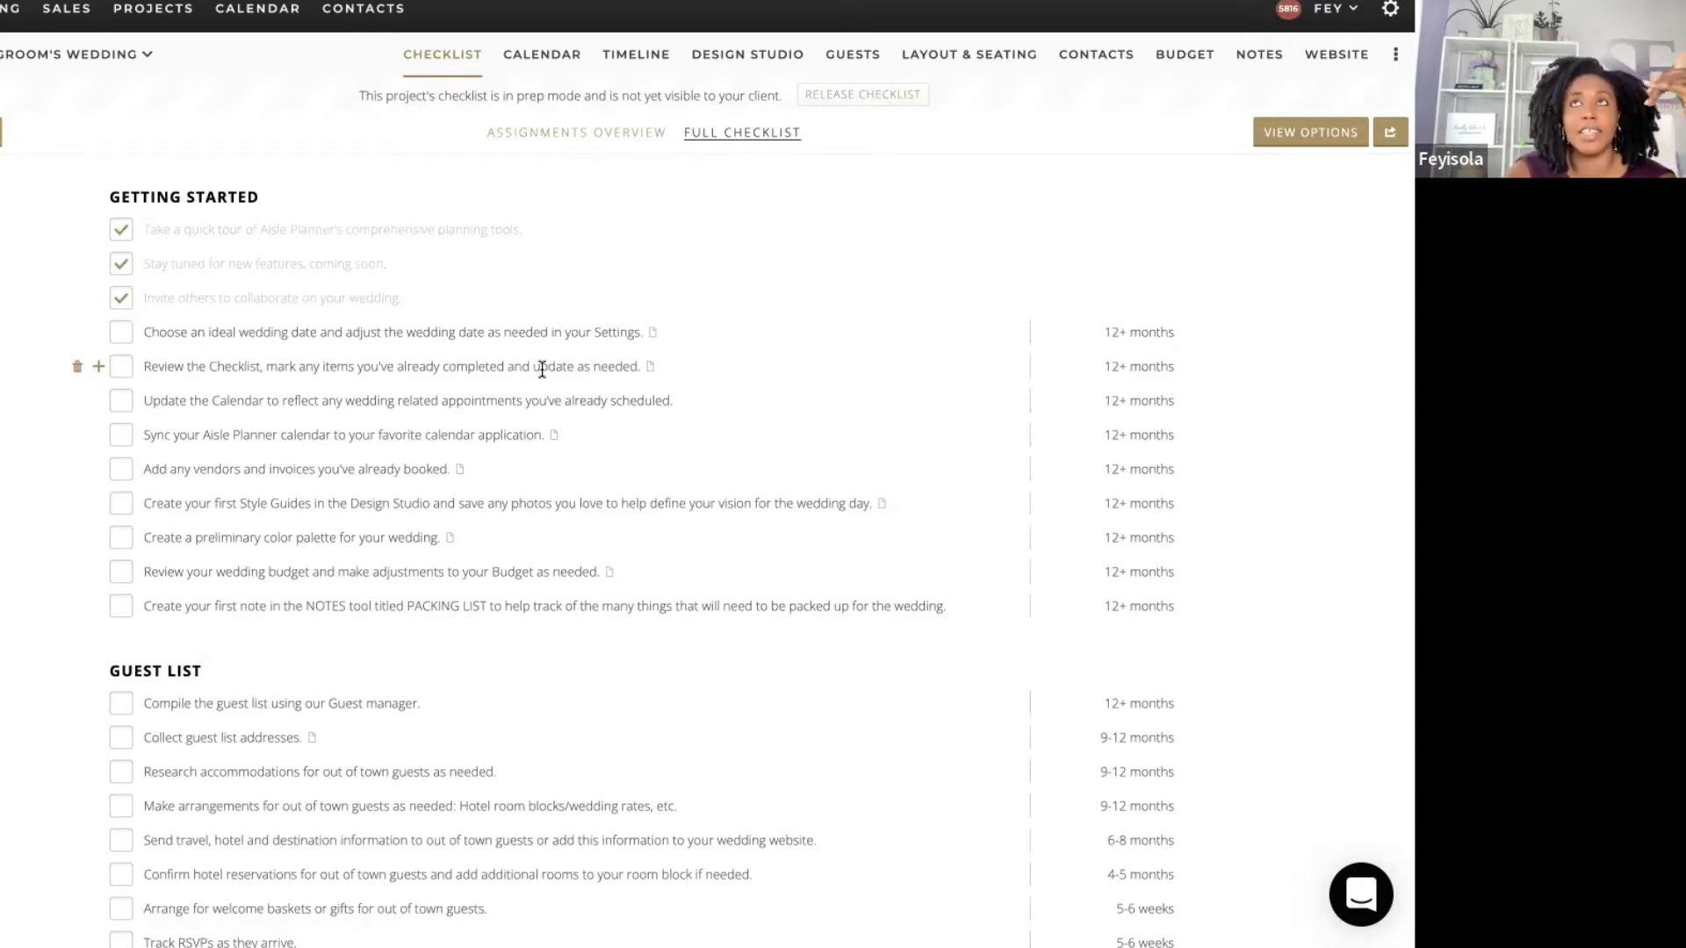
Step: Release the checklist to the client and assign 'Choose an ideal wedding date' to Planners who Profit
left_click(851, 92)
left_click(842, 302)
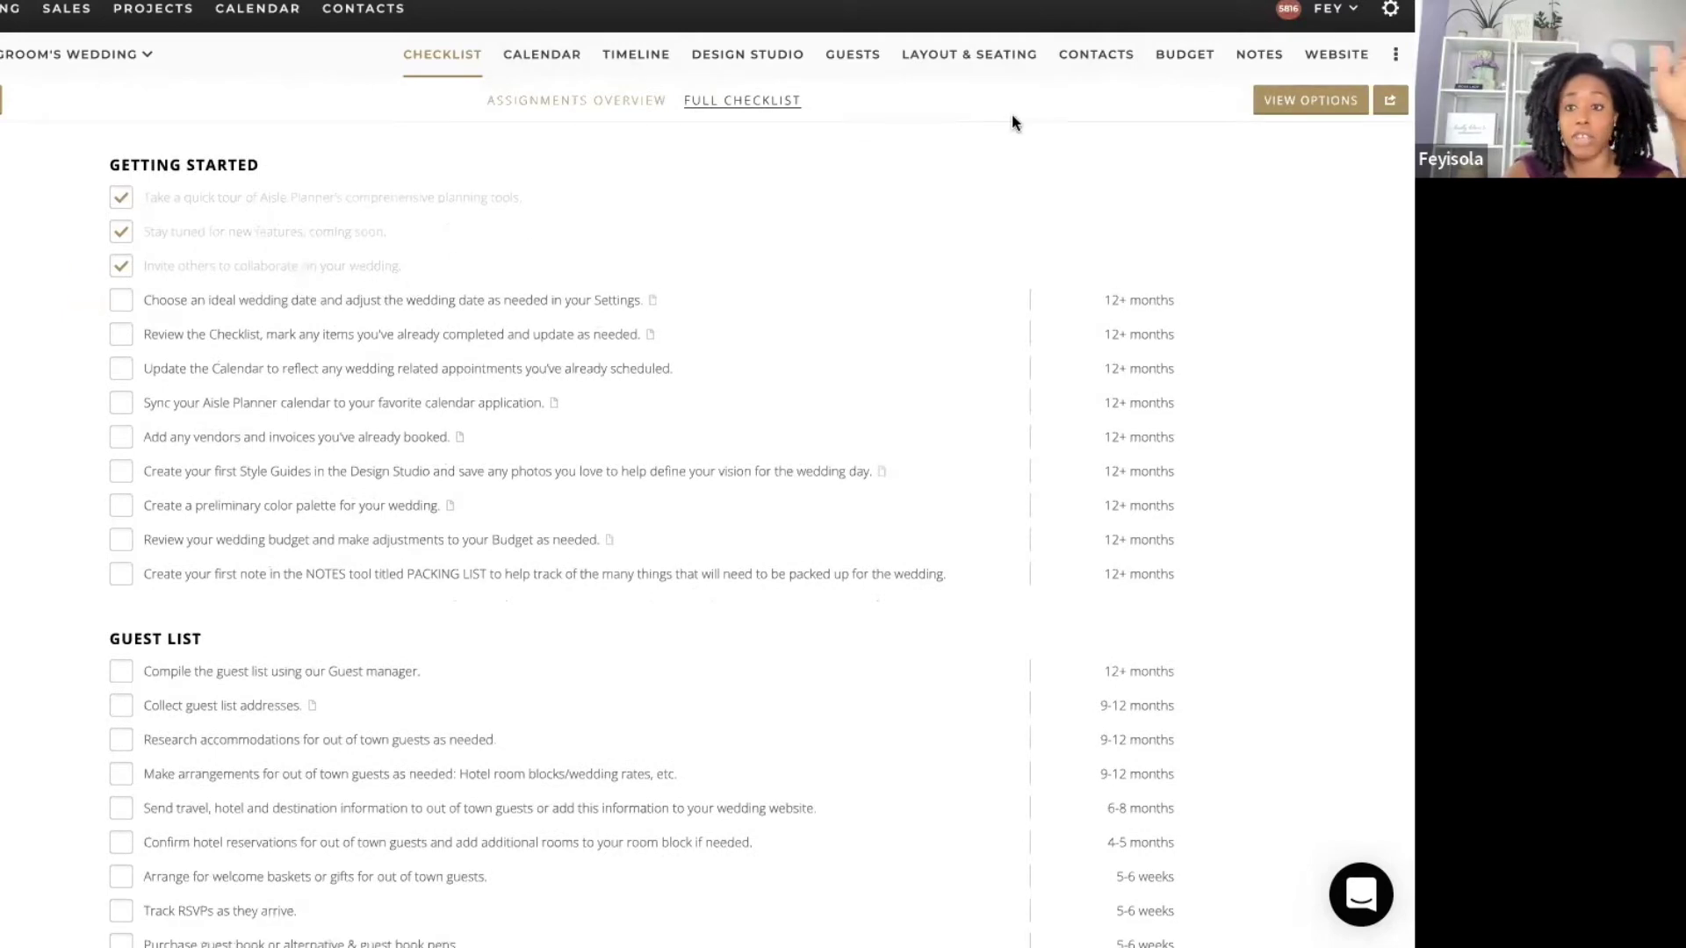
left_click(289, 301)
left_click(413, 392)
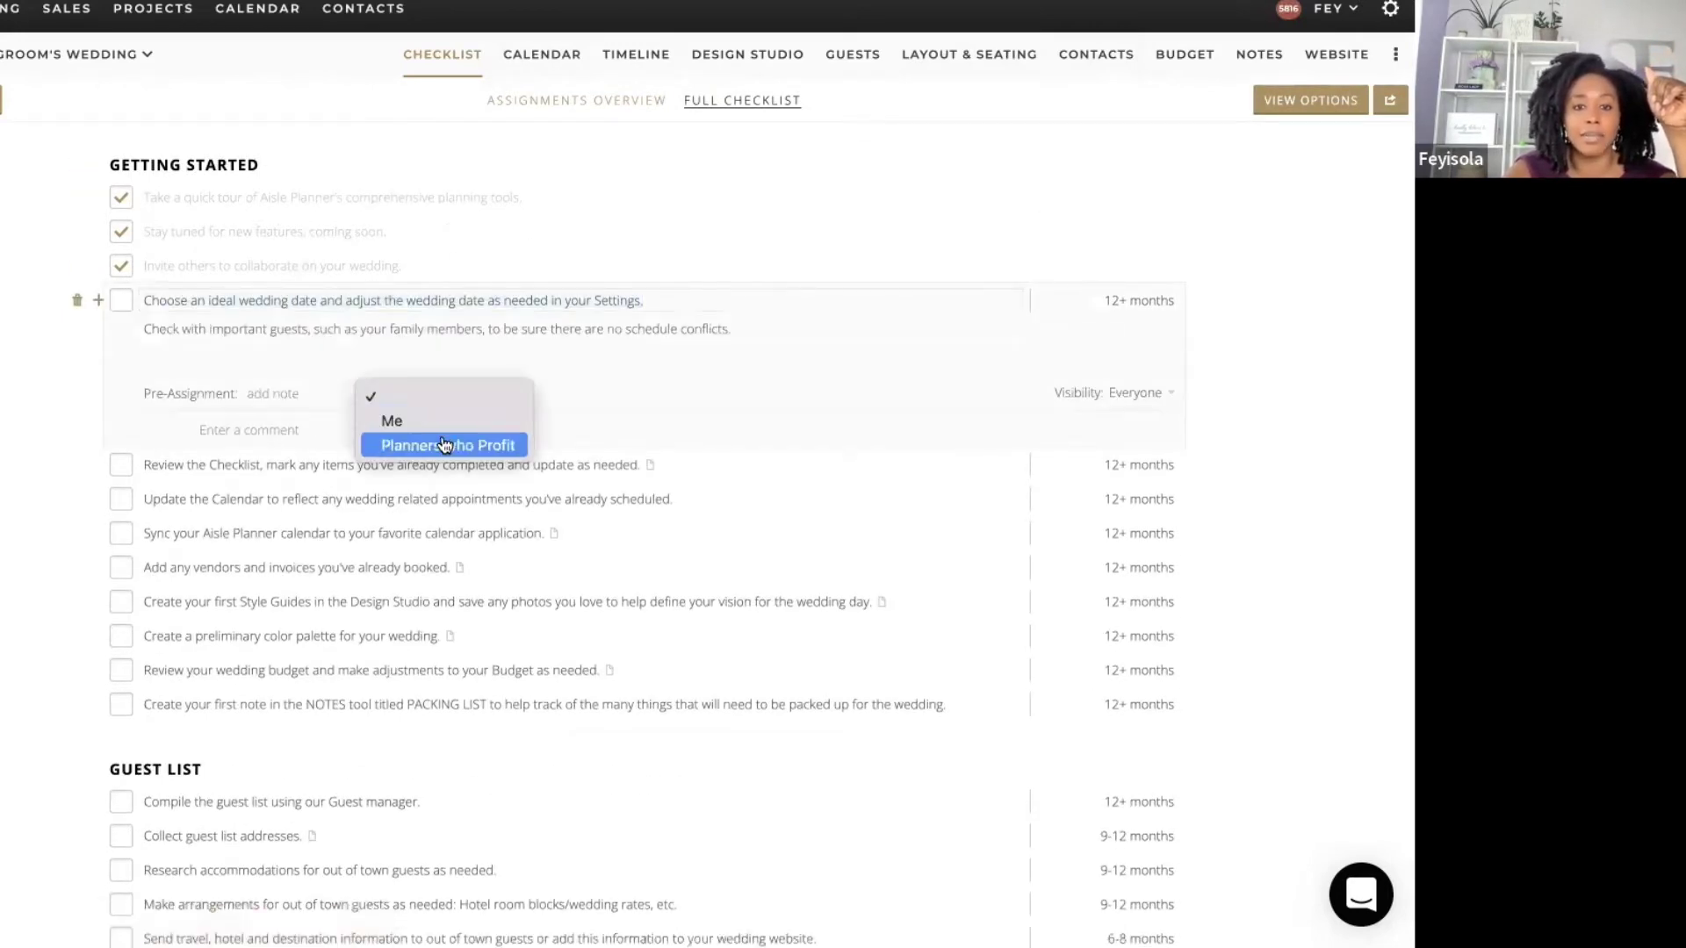
left_click(445, 446)
left_click(400, 425)
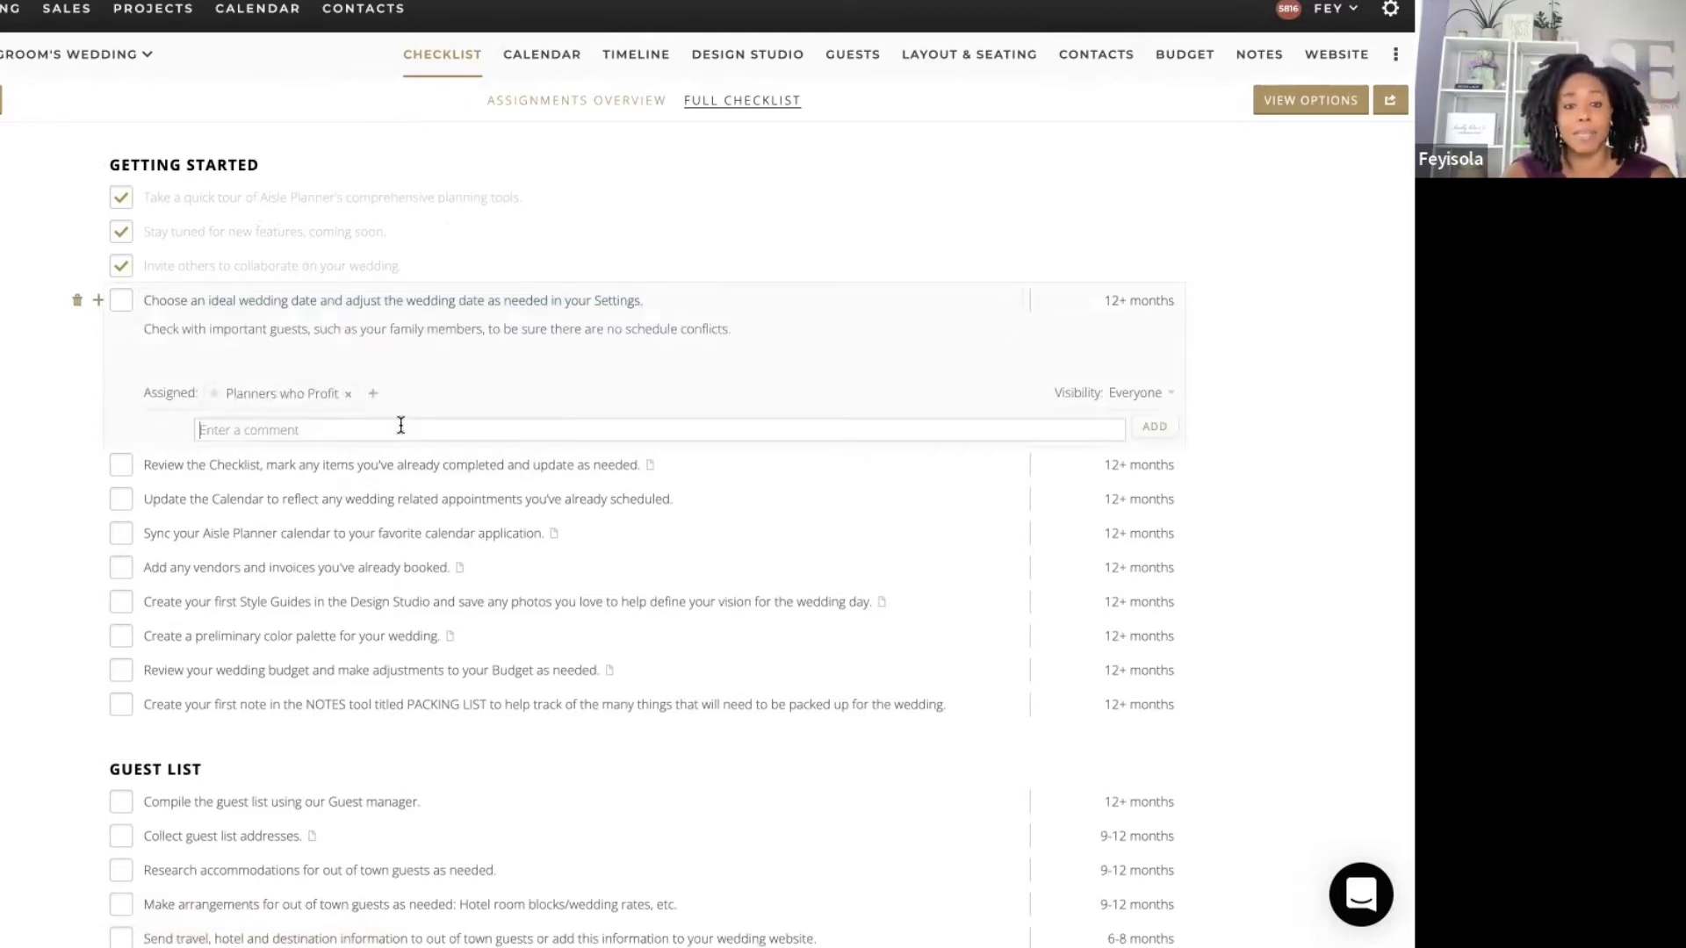
Step: Post the comment 'Hey, just a reminder to confirm if your parents are available in September or October.'
type("Hey")
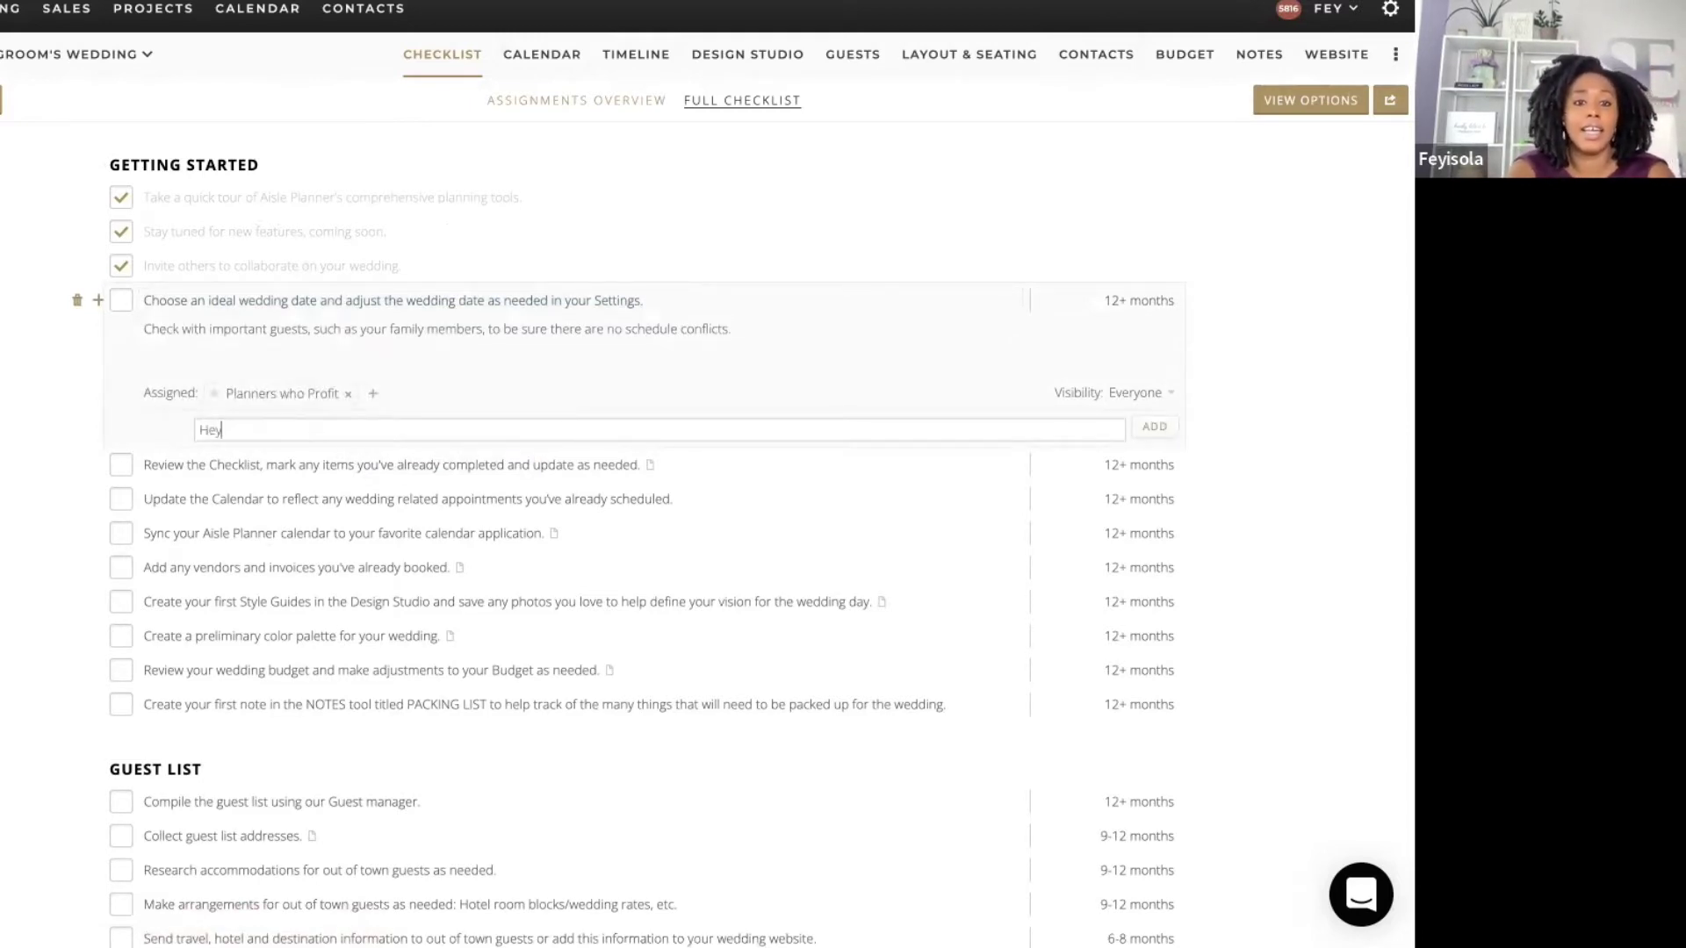
type(", ")
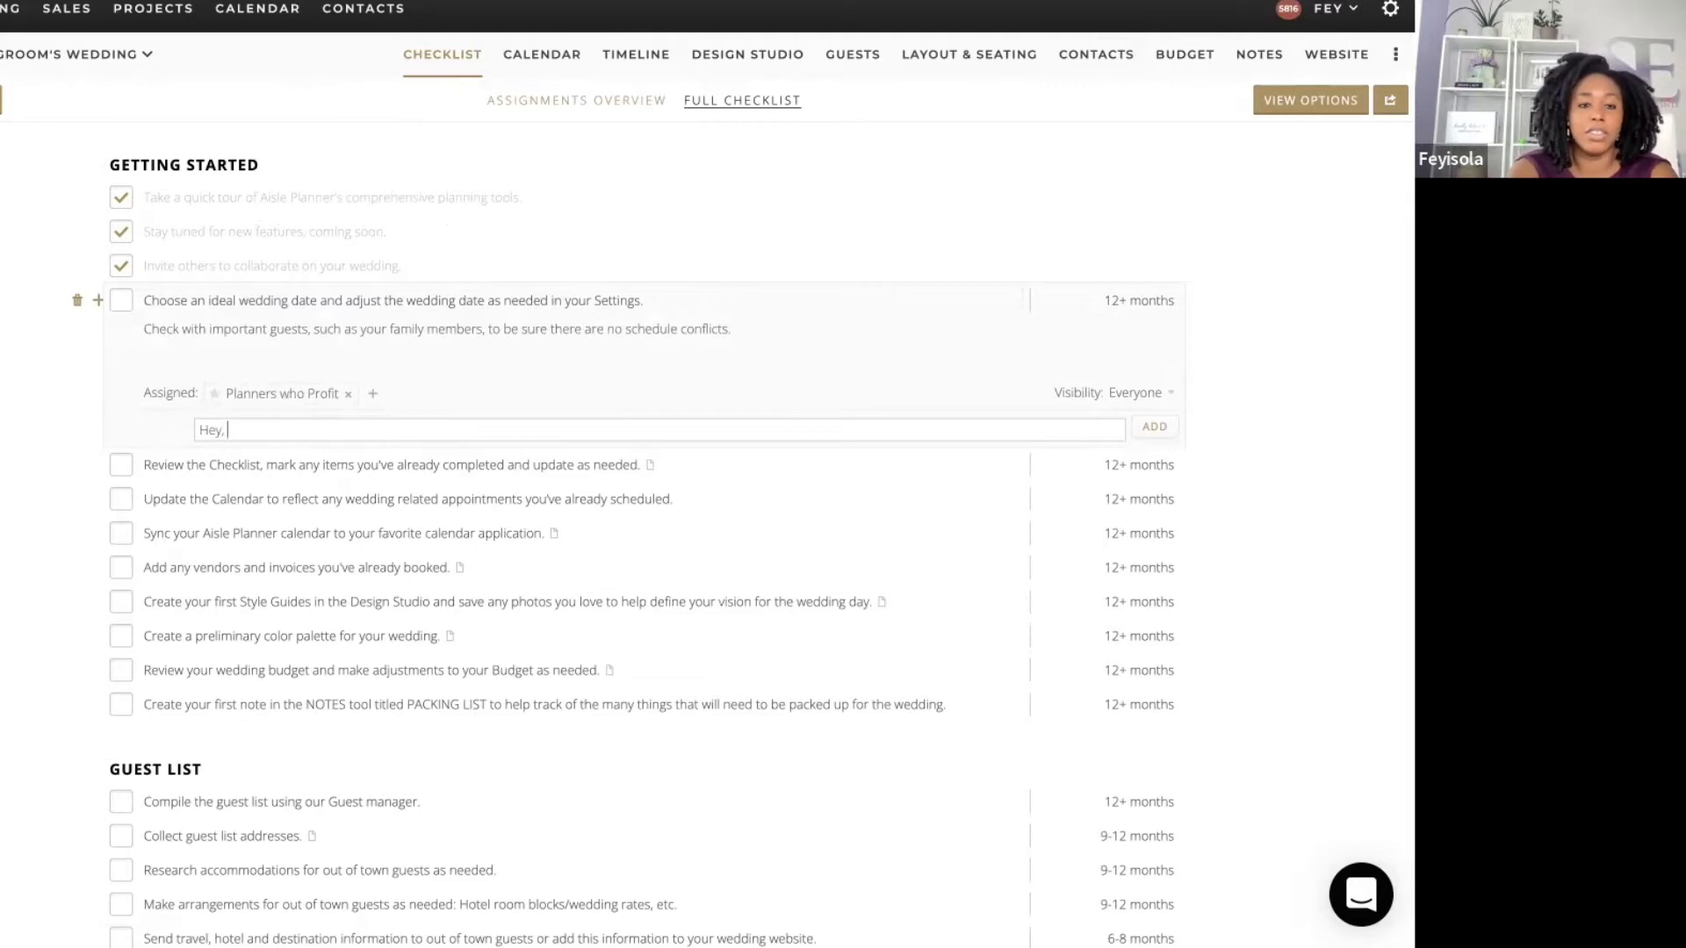
type("just a rem")
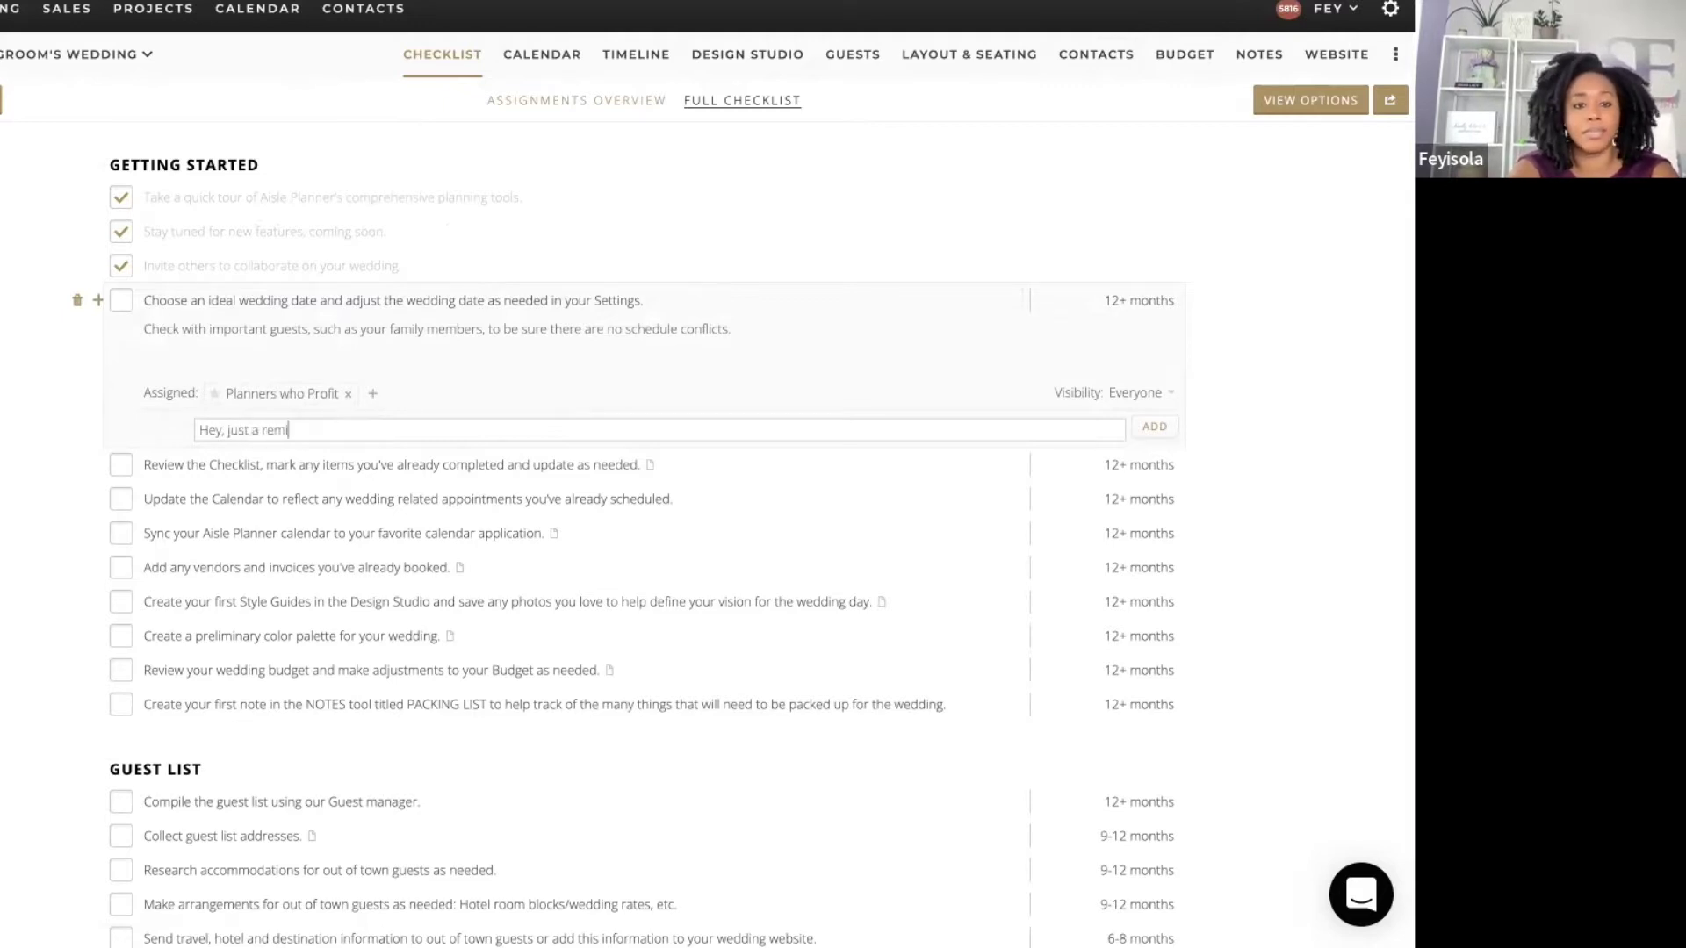
type("inder to confirm if ")
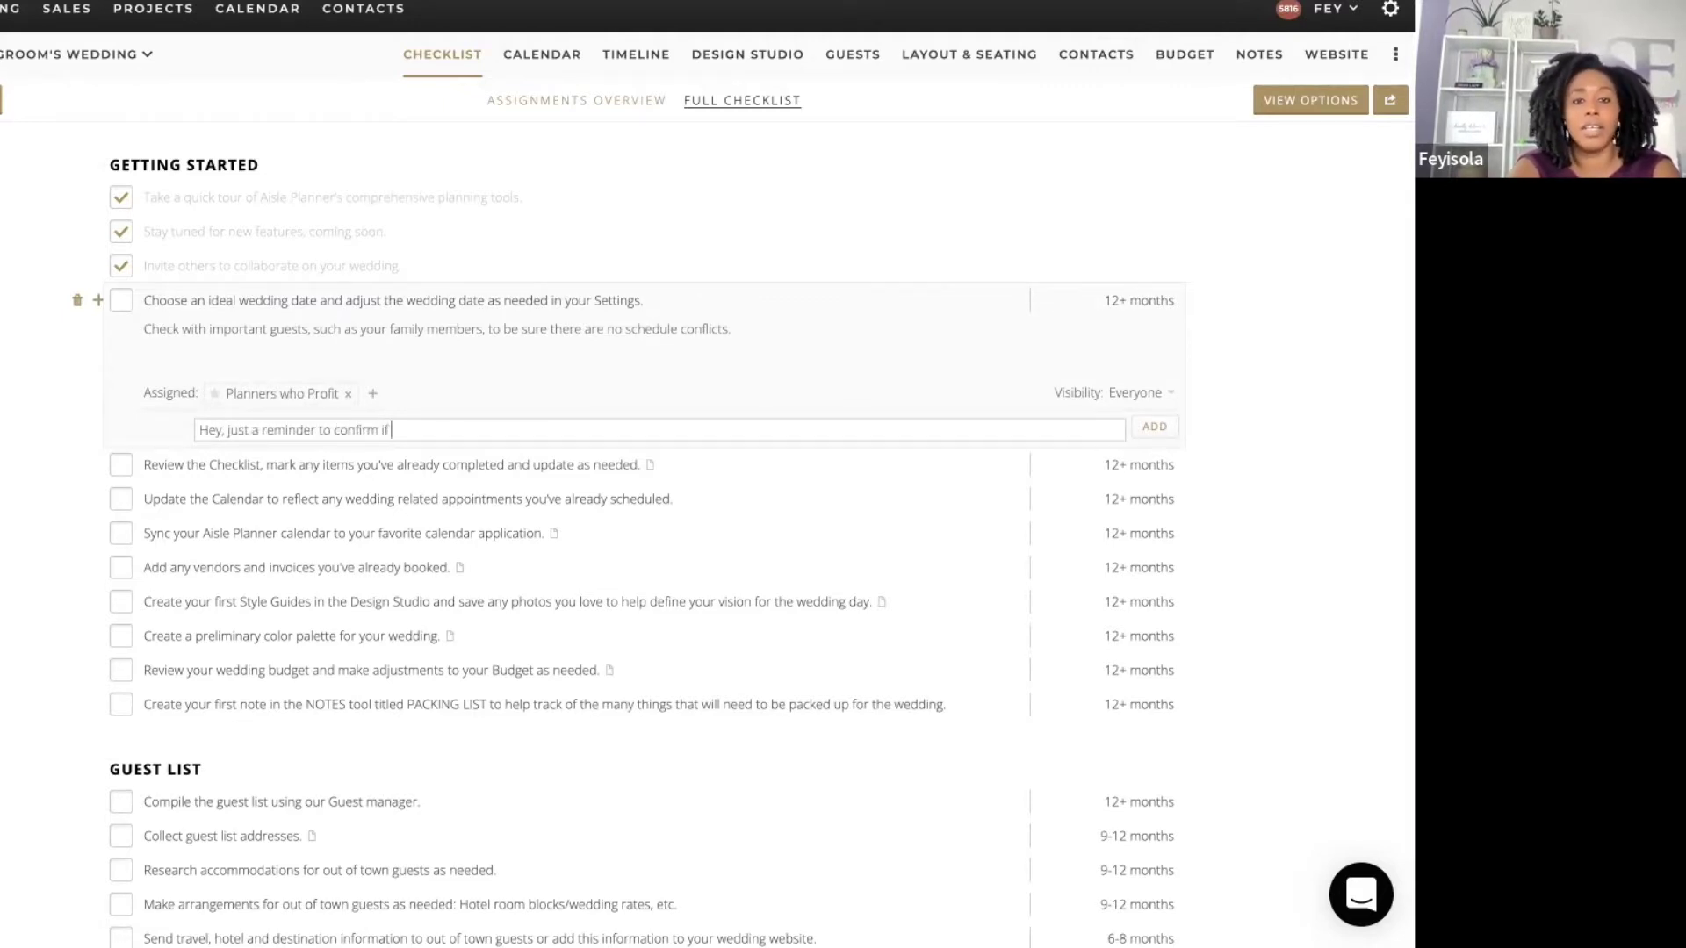
type("you")
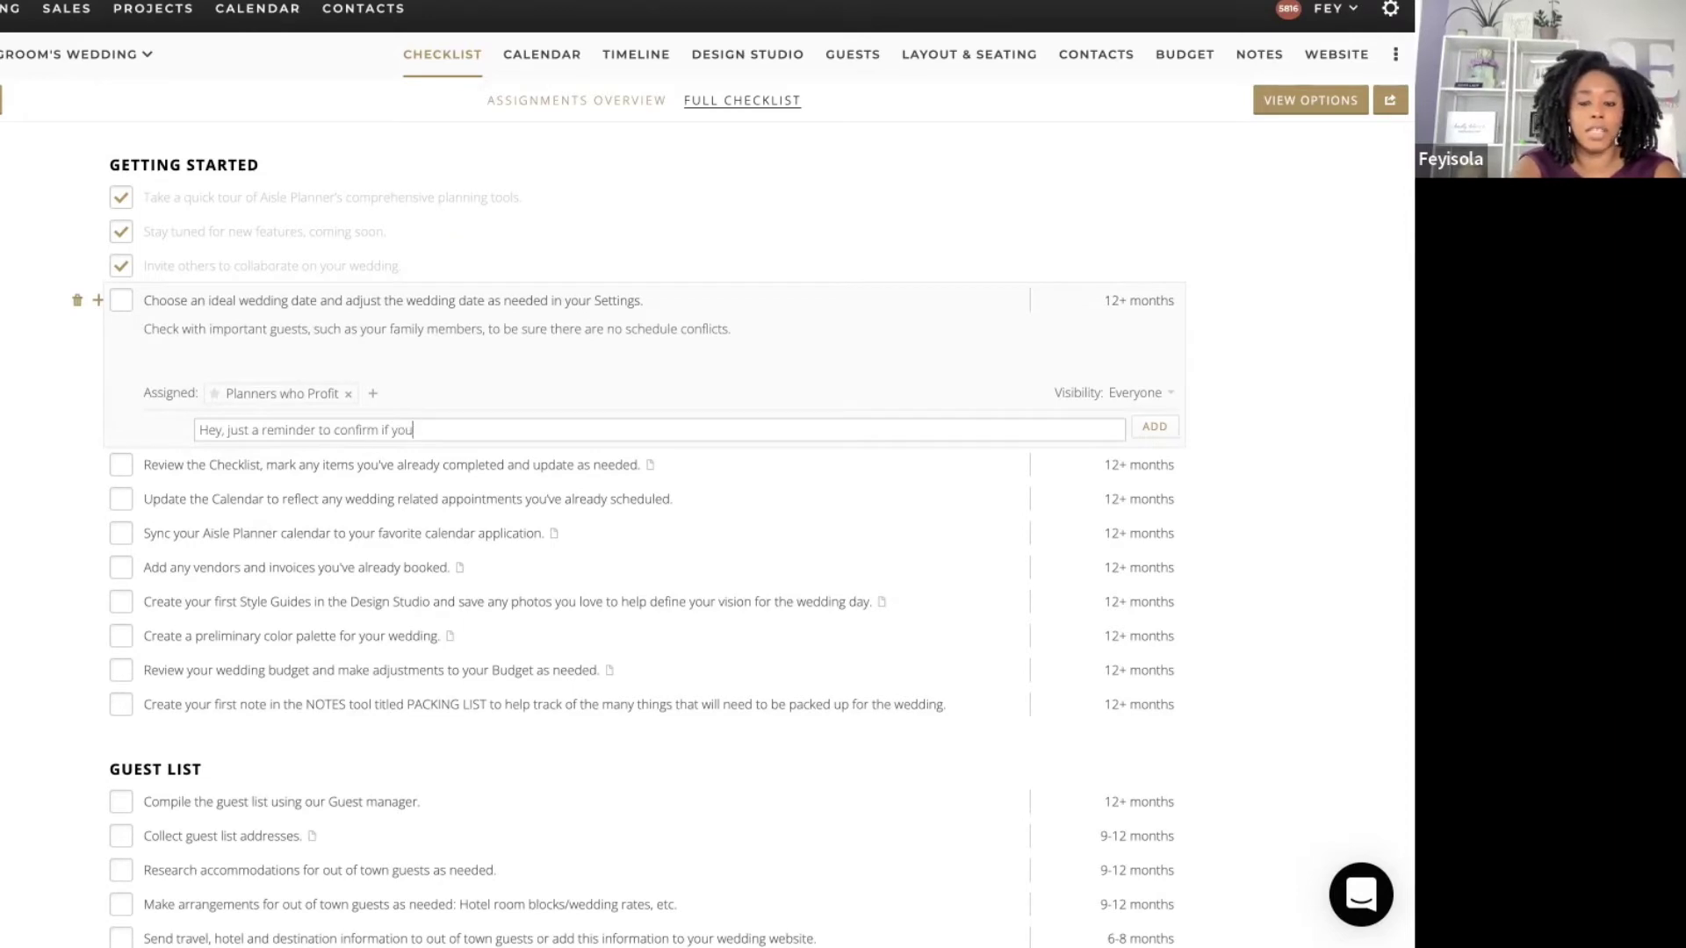
type("r parents ar")
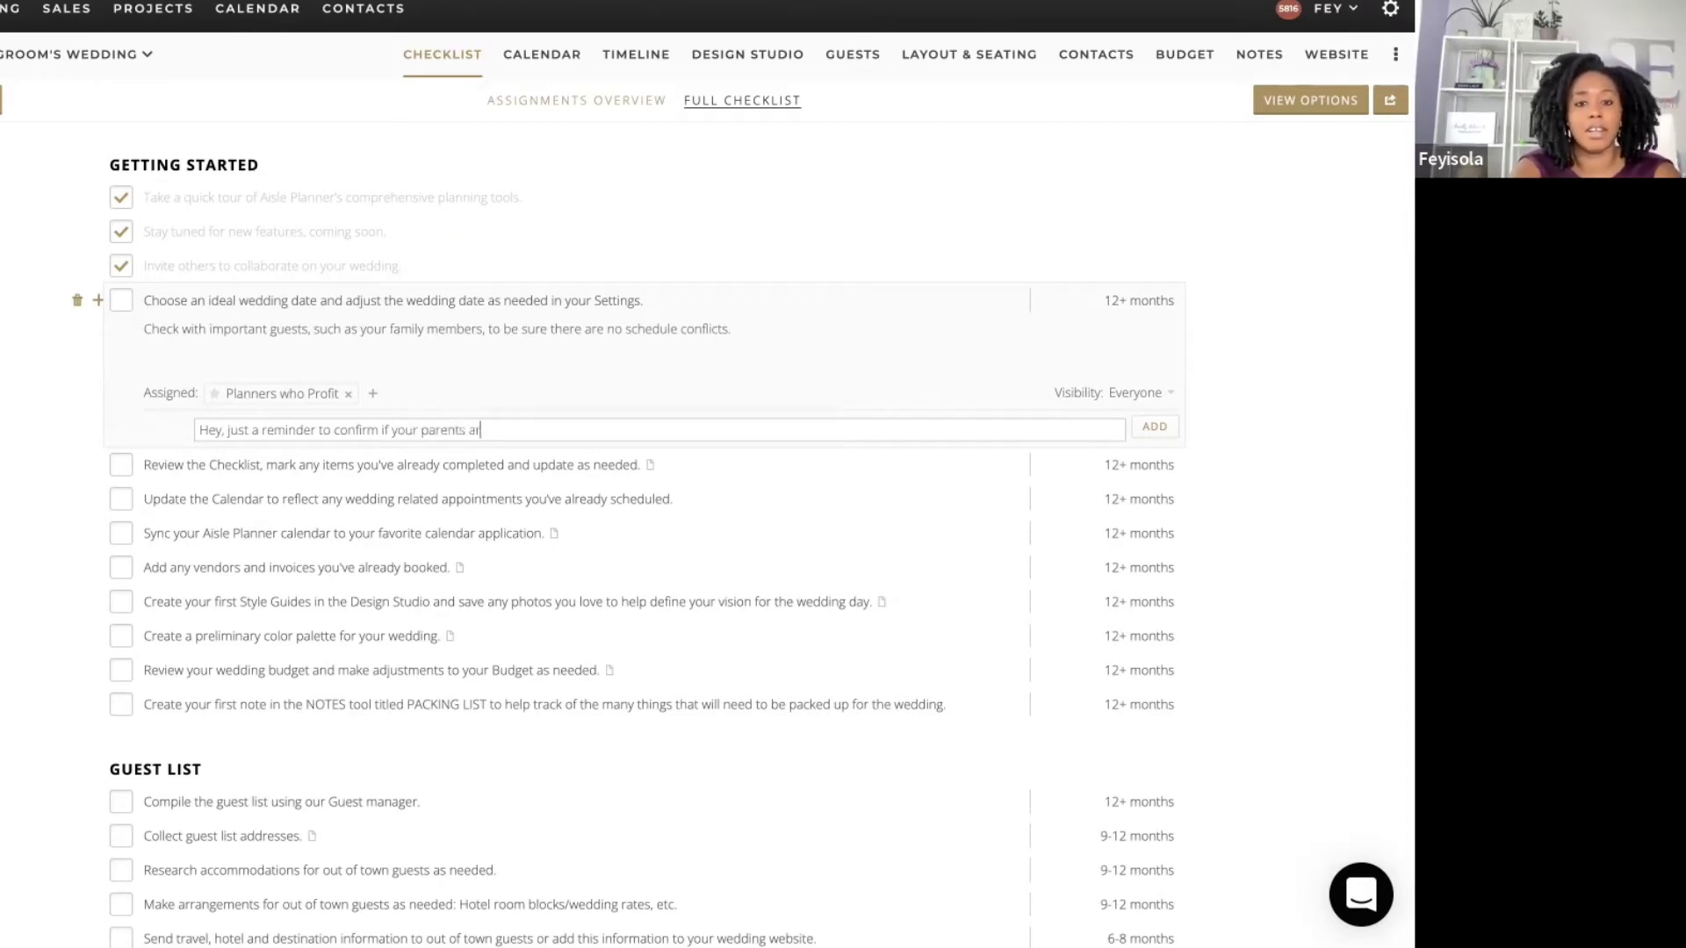
type("e available in Sep")
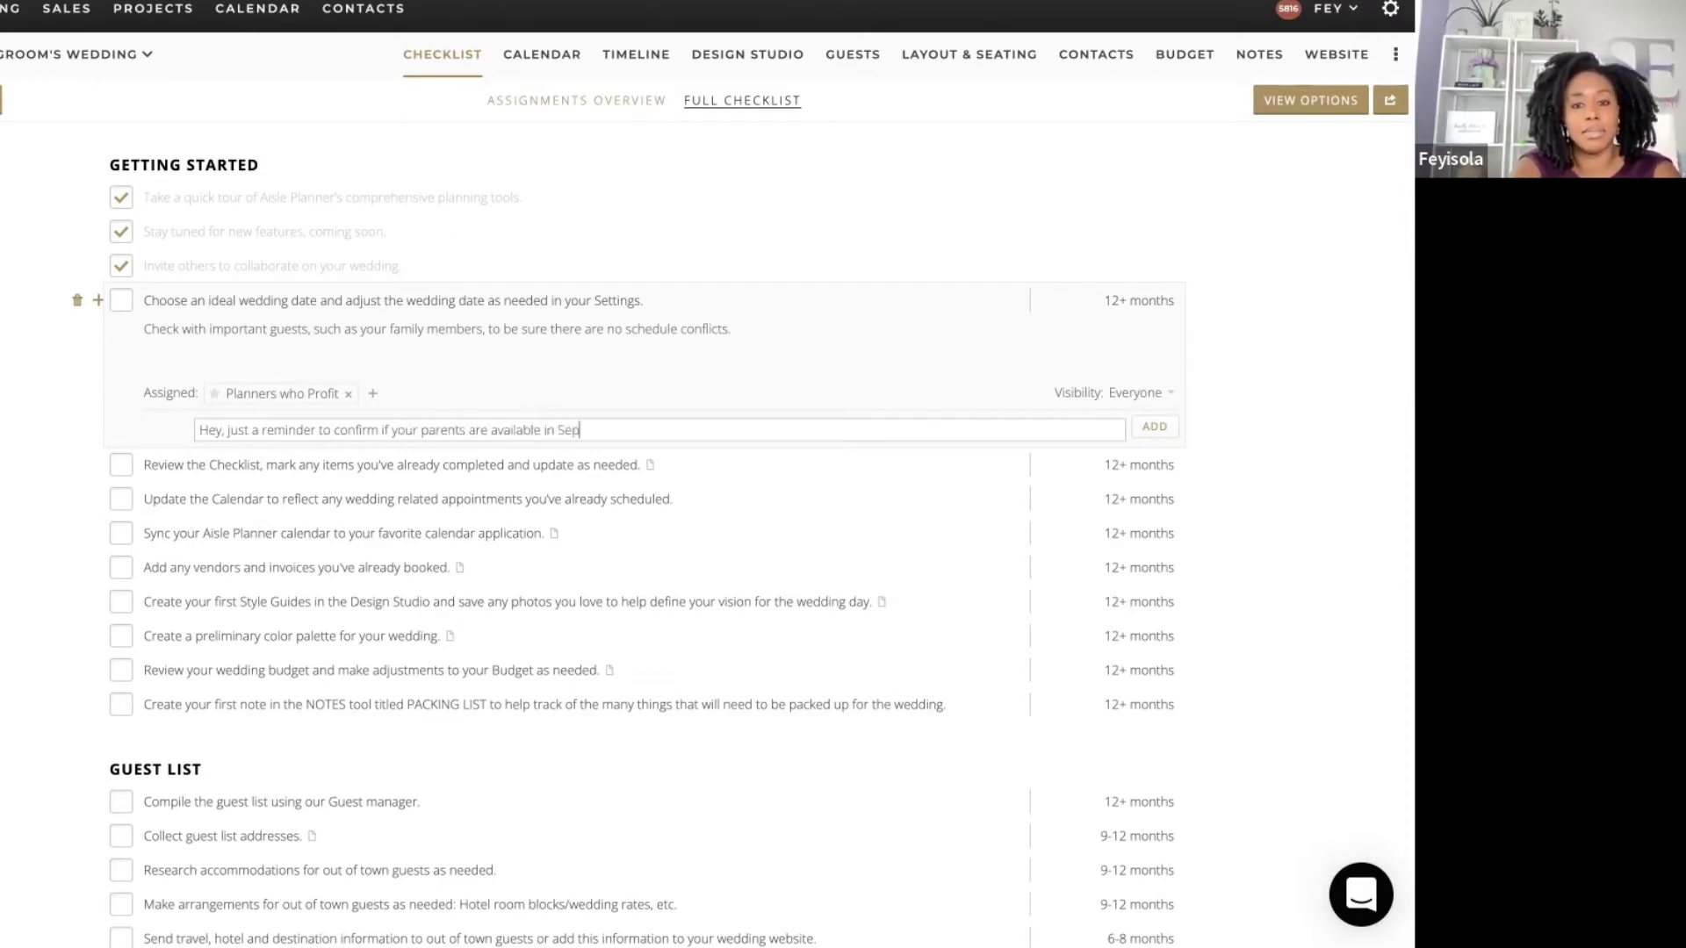
type("tembe")
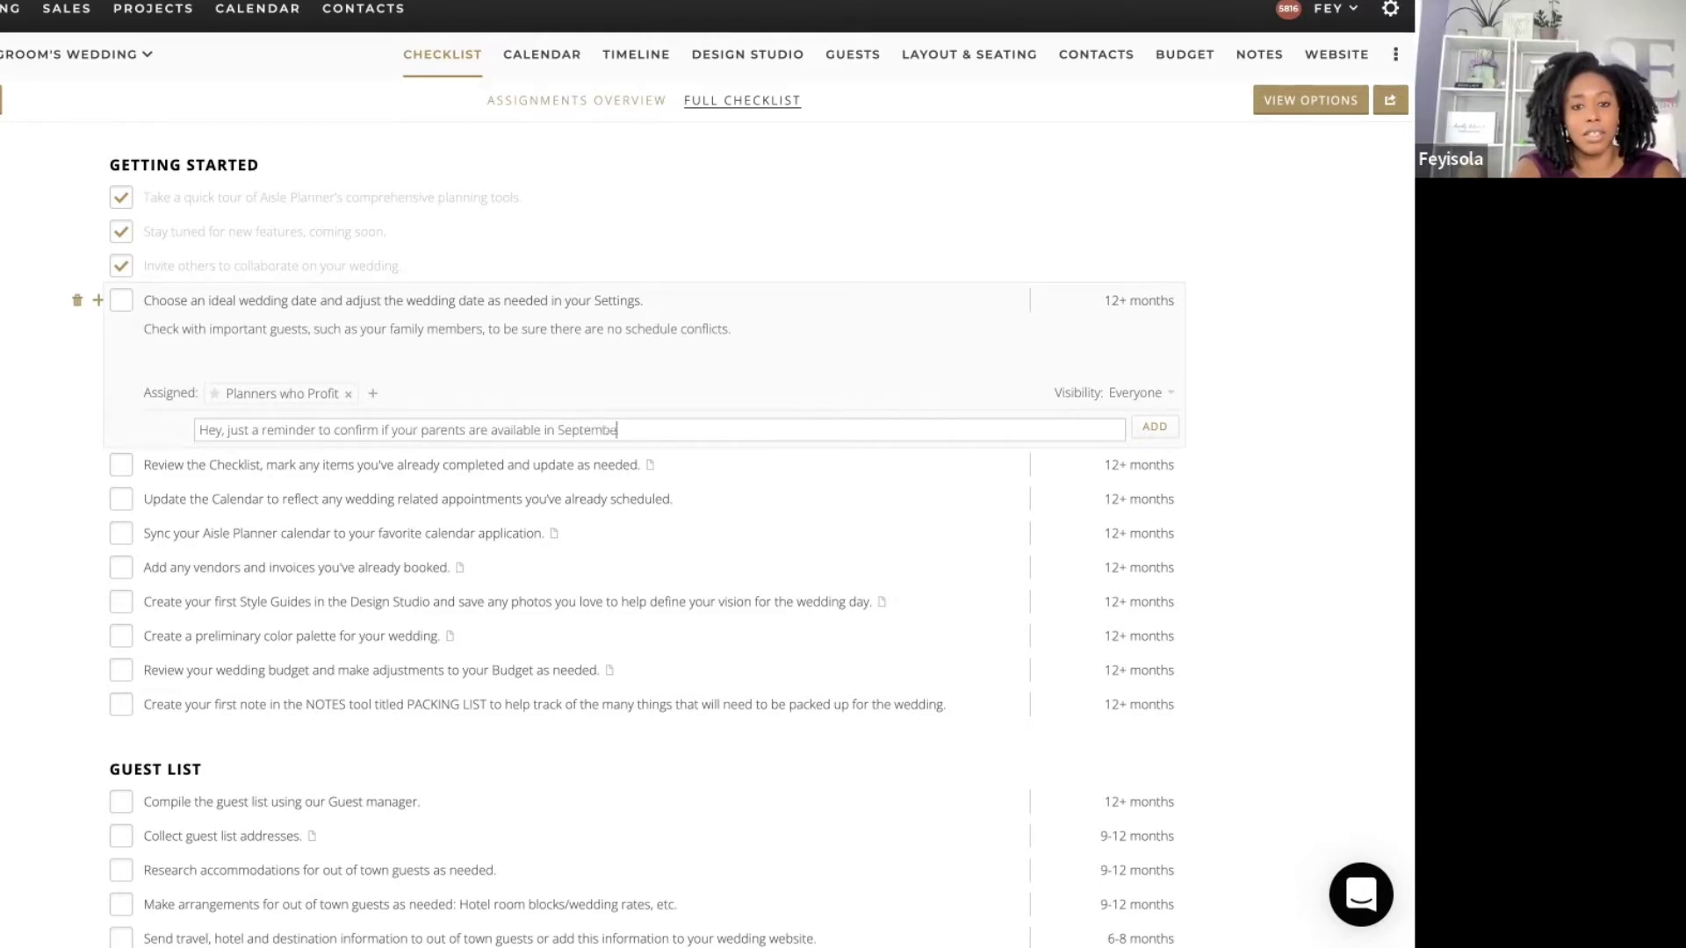
type("r. or October.")
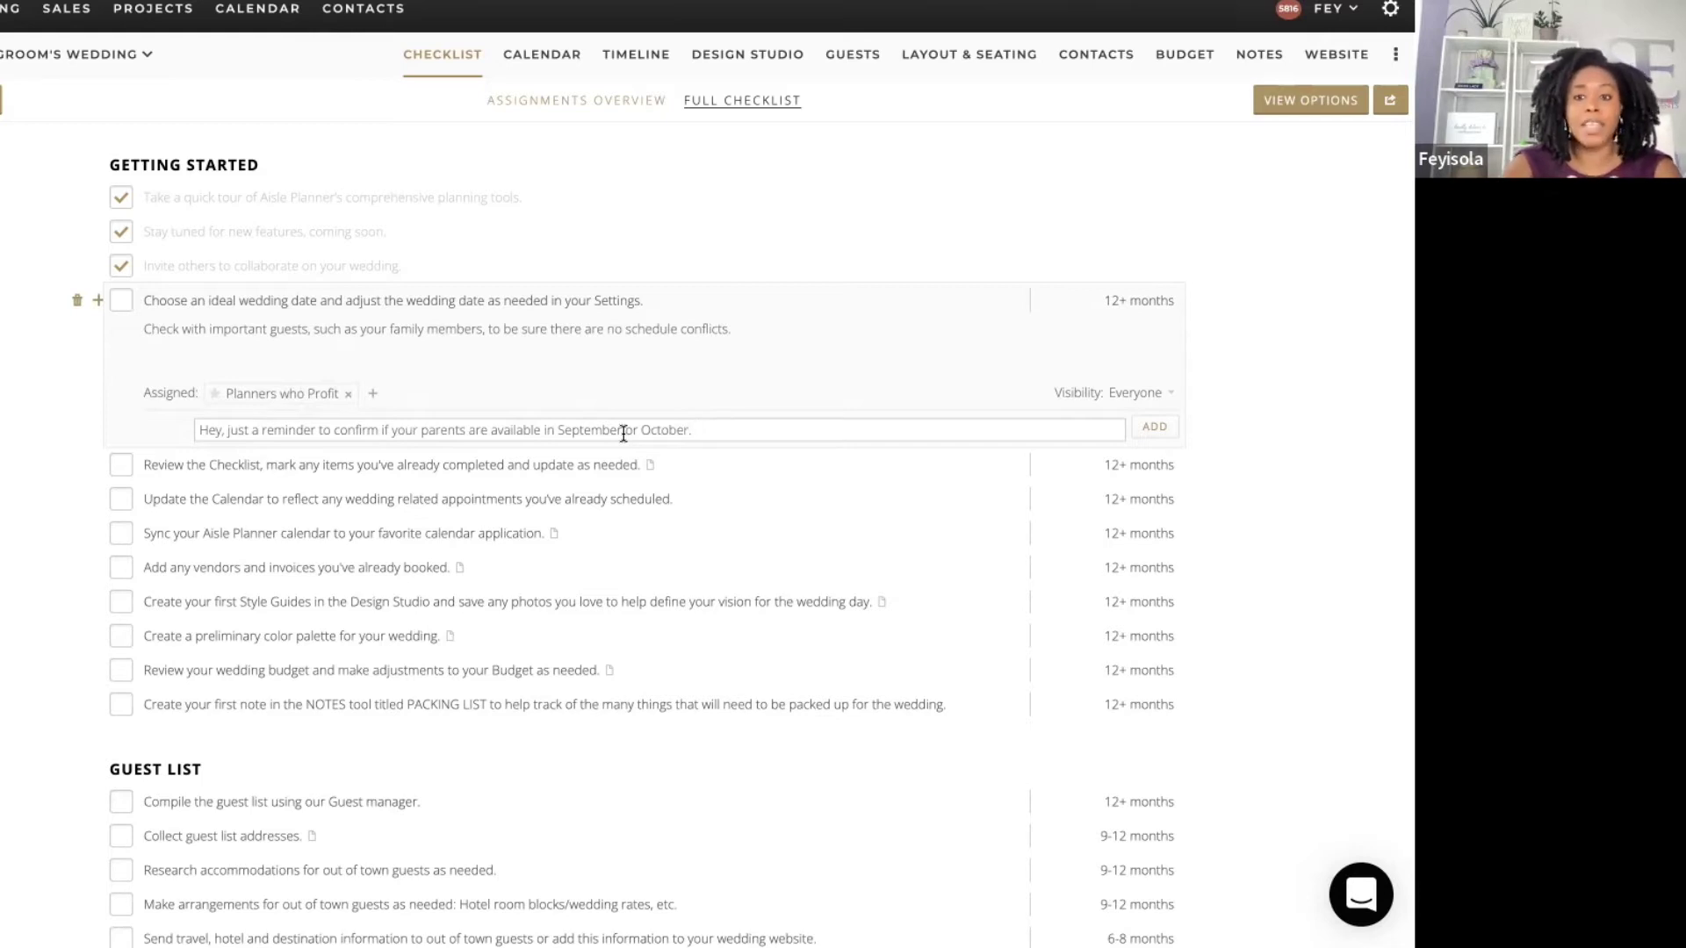
left_click(1147, 426)
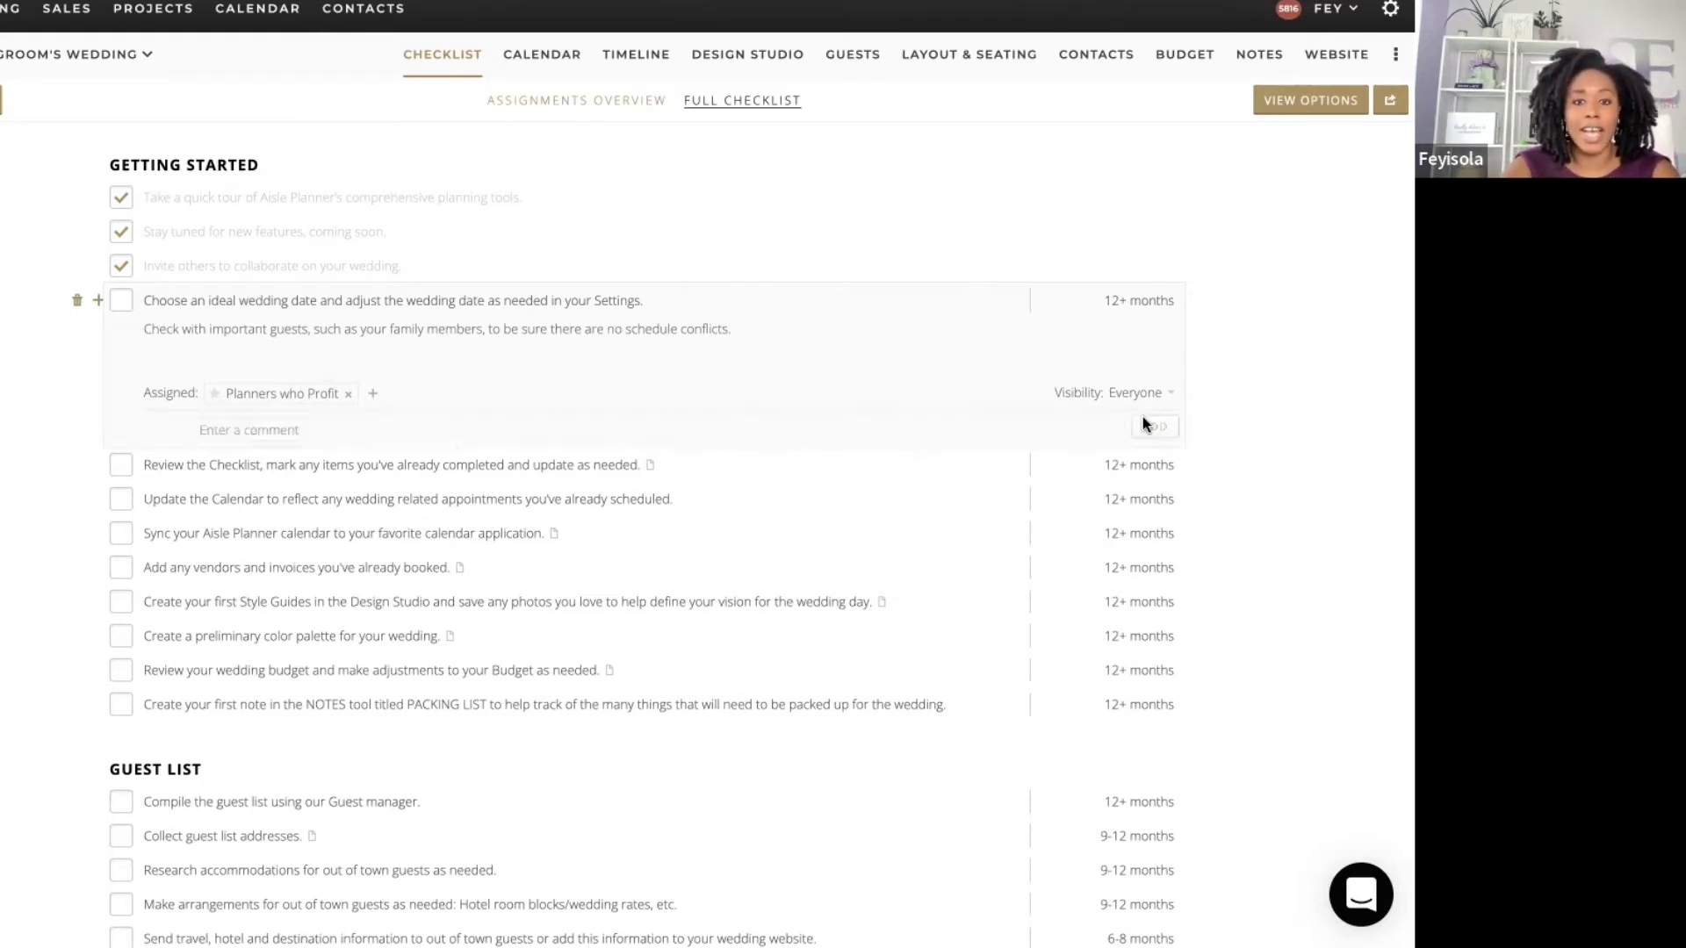
left_click(726, 493)
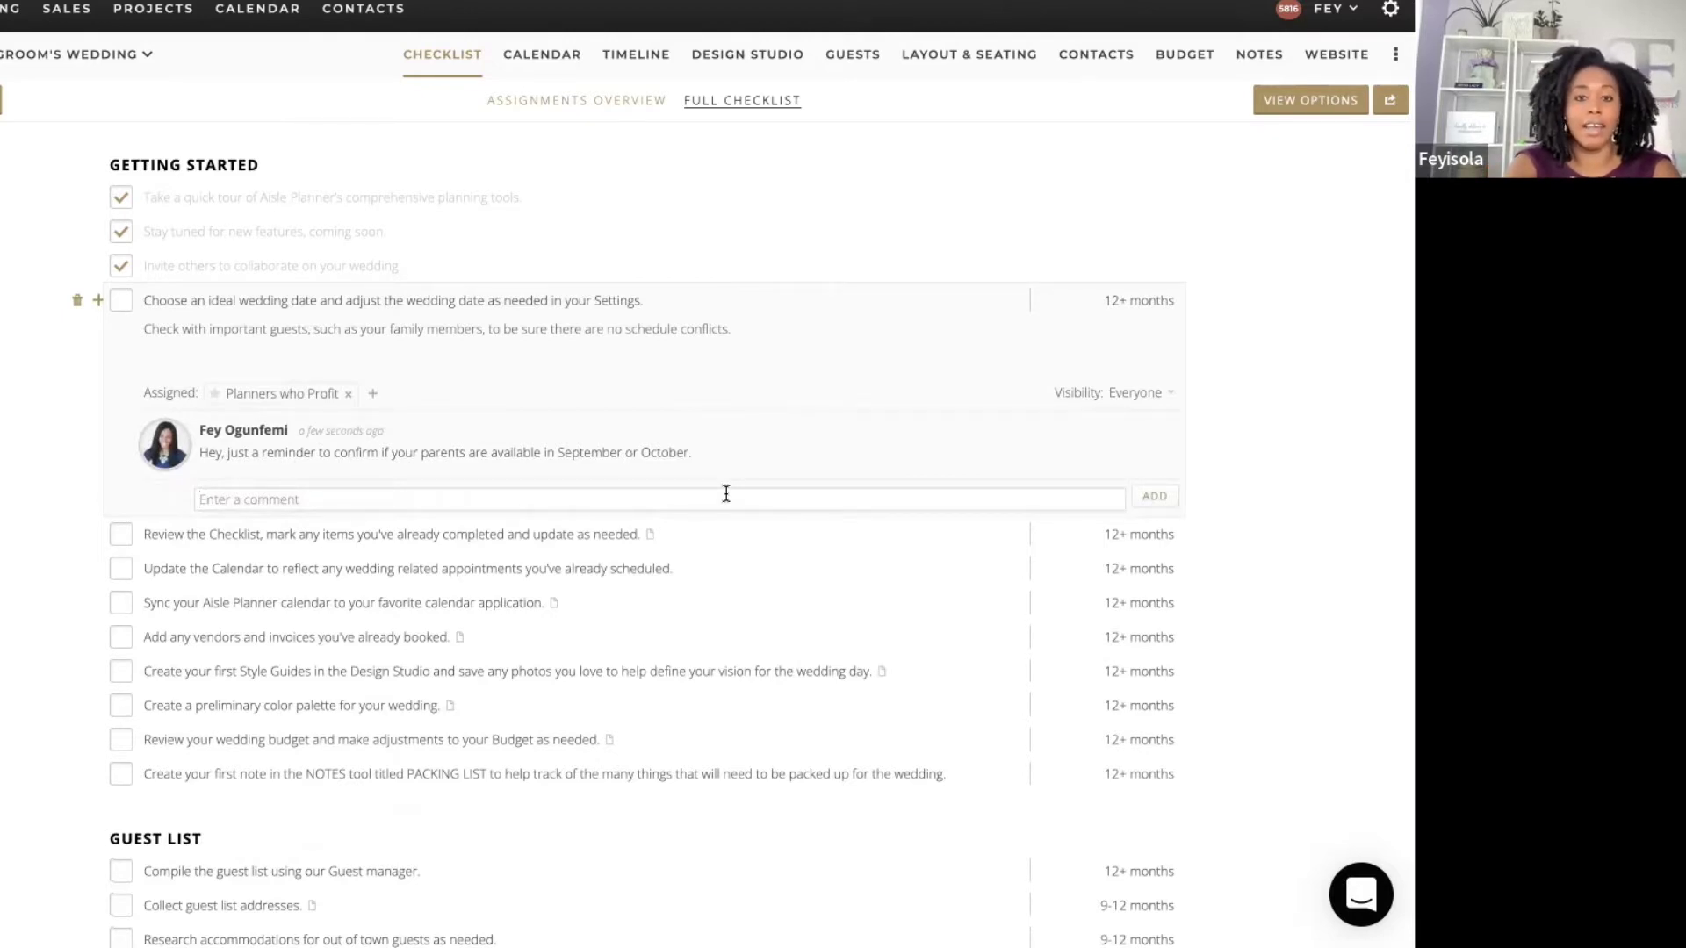
Step: Post a comment saying any AislePlanner comment email can be answered by replying with a comment
type("As a reminde")
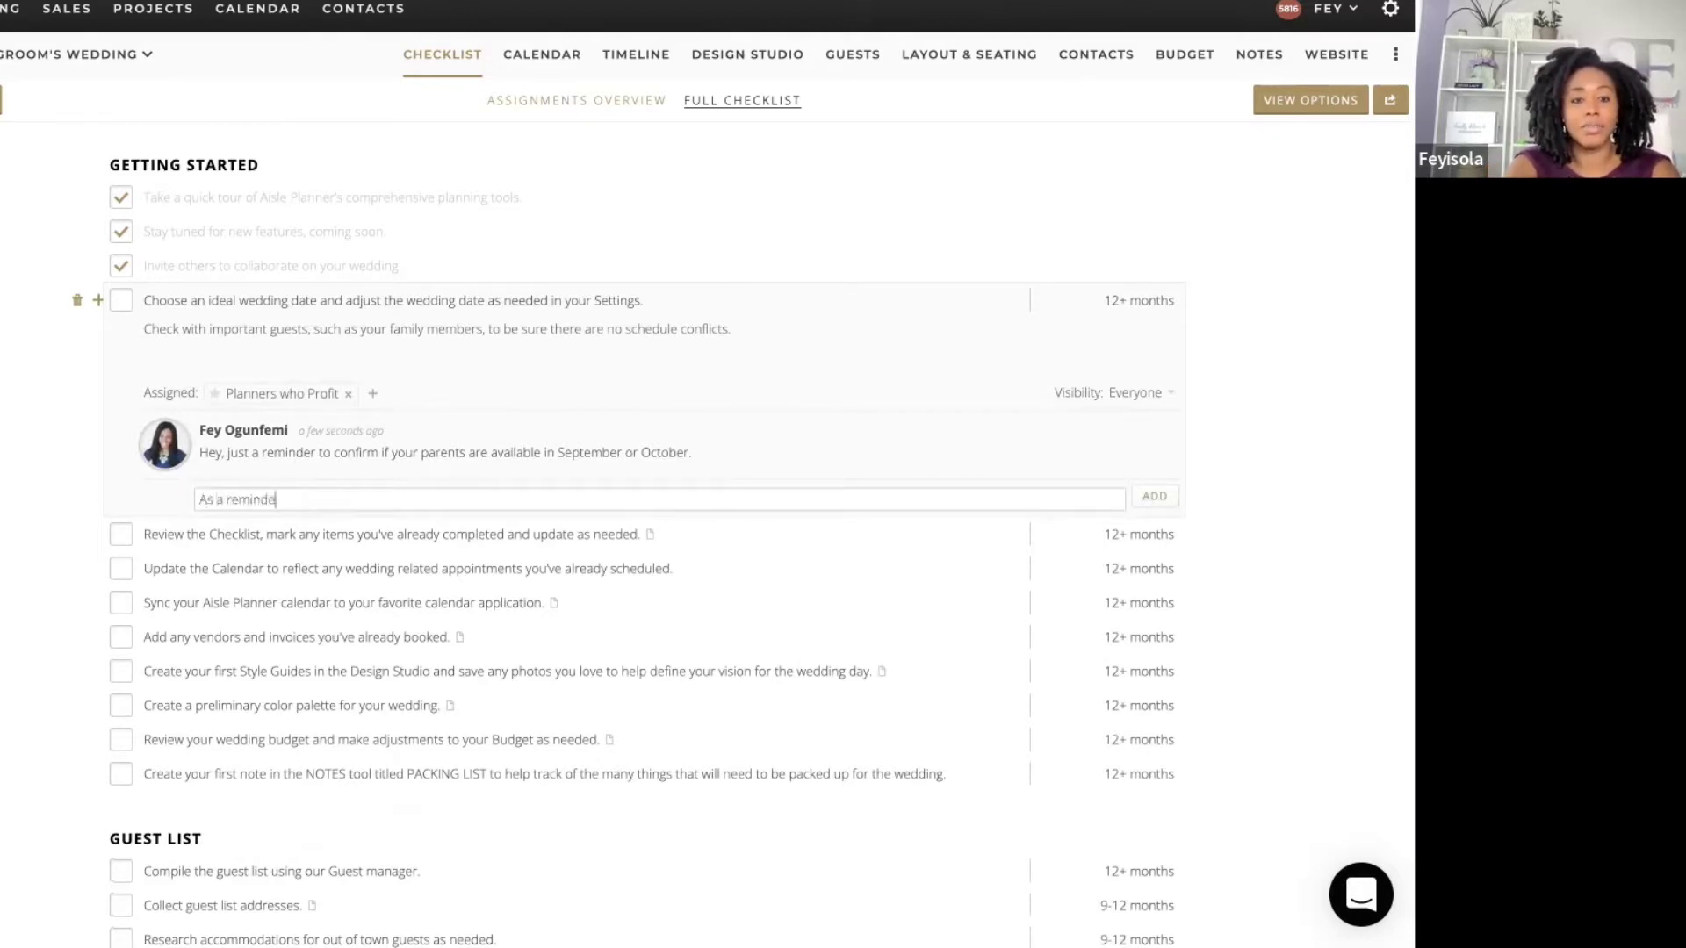
type("r, you can hit reply to a")
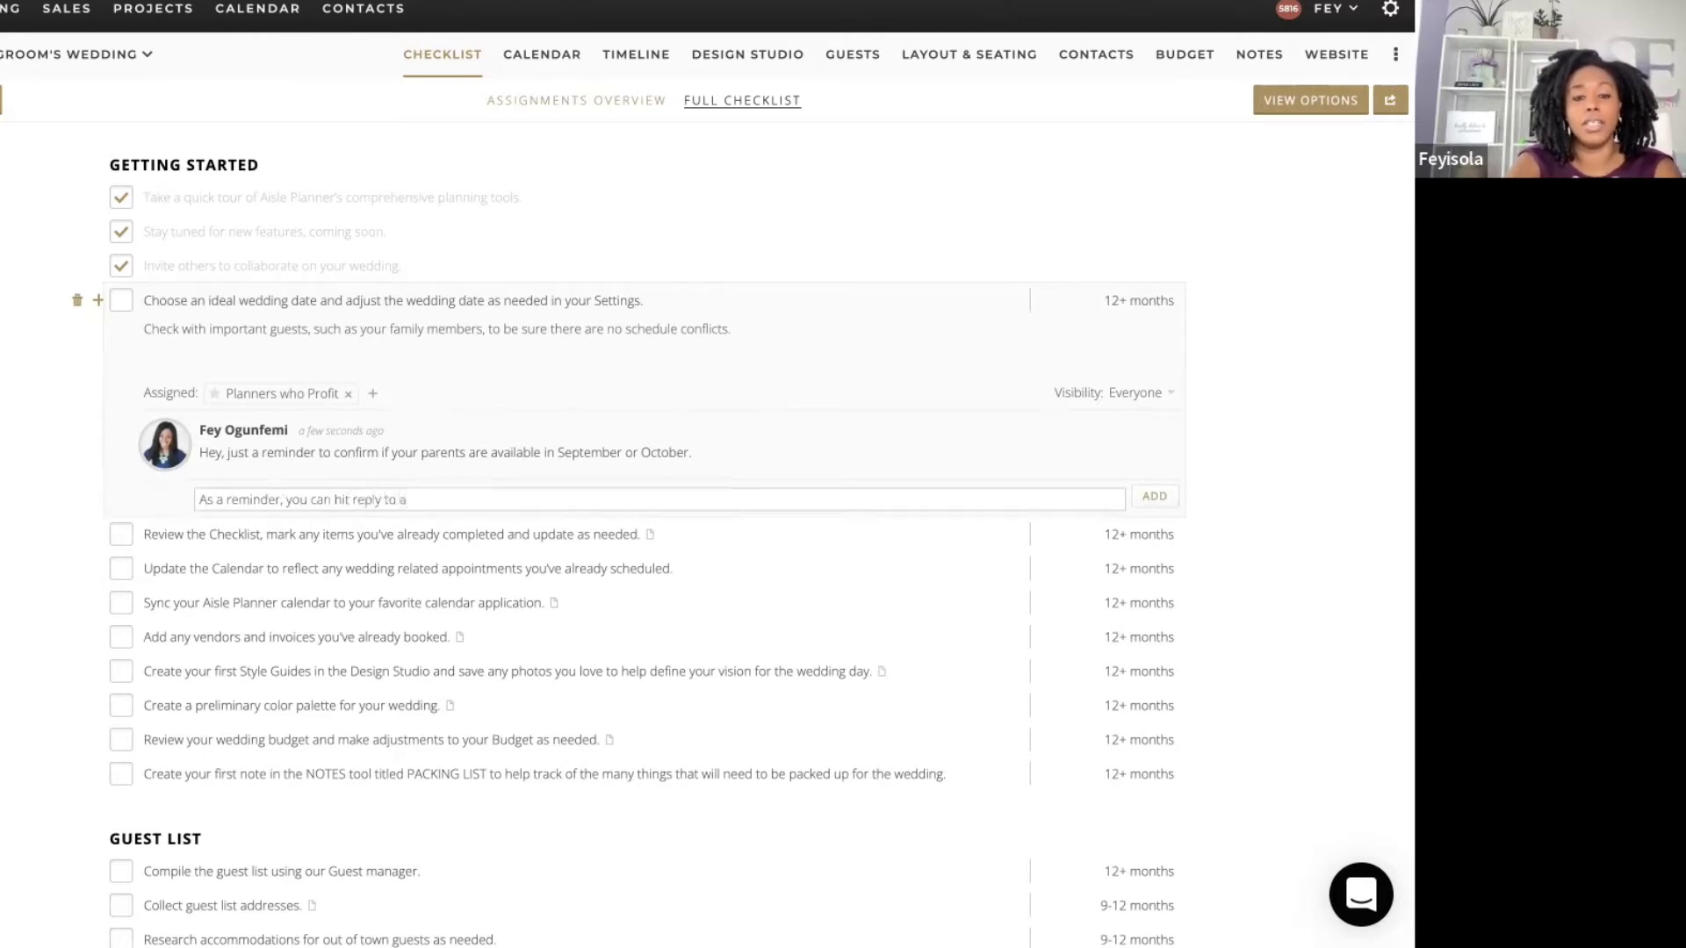
key("BackSpace")
type("th")
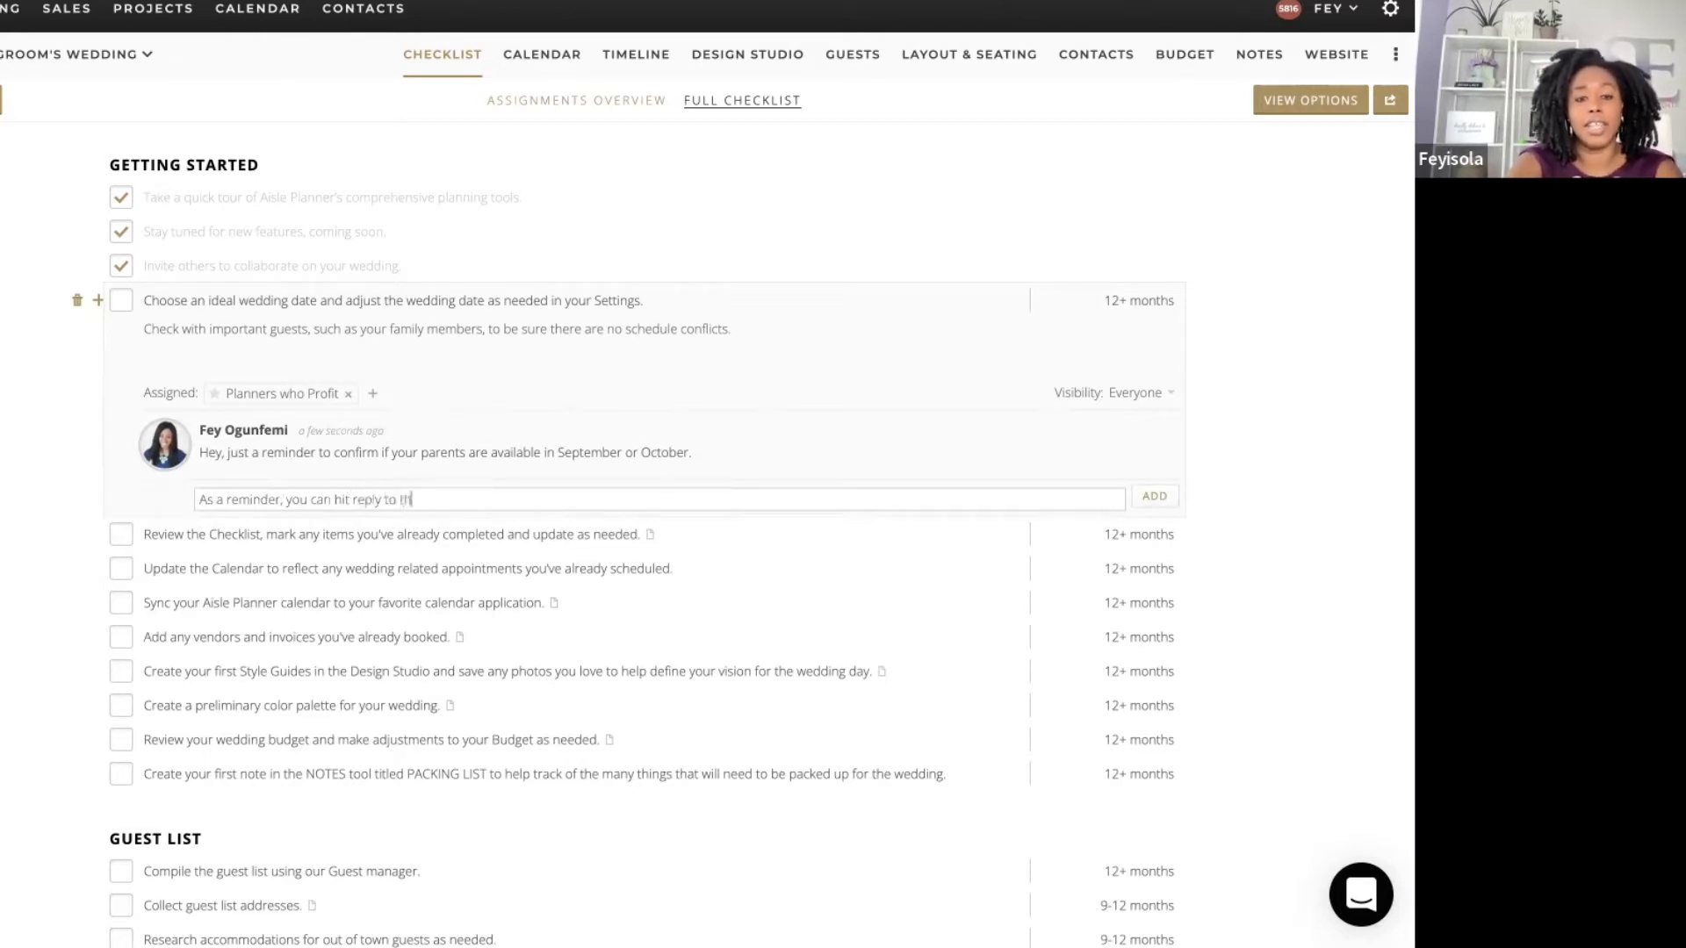
type("is (and")
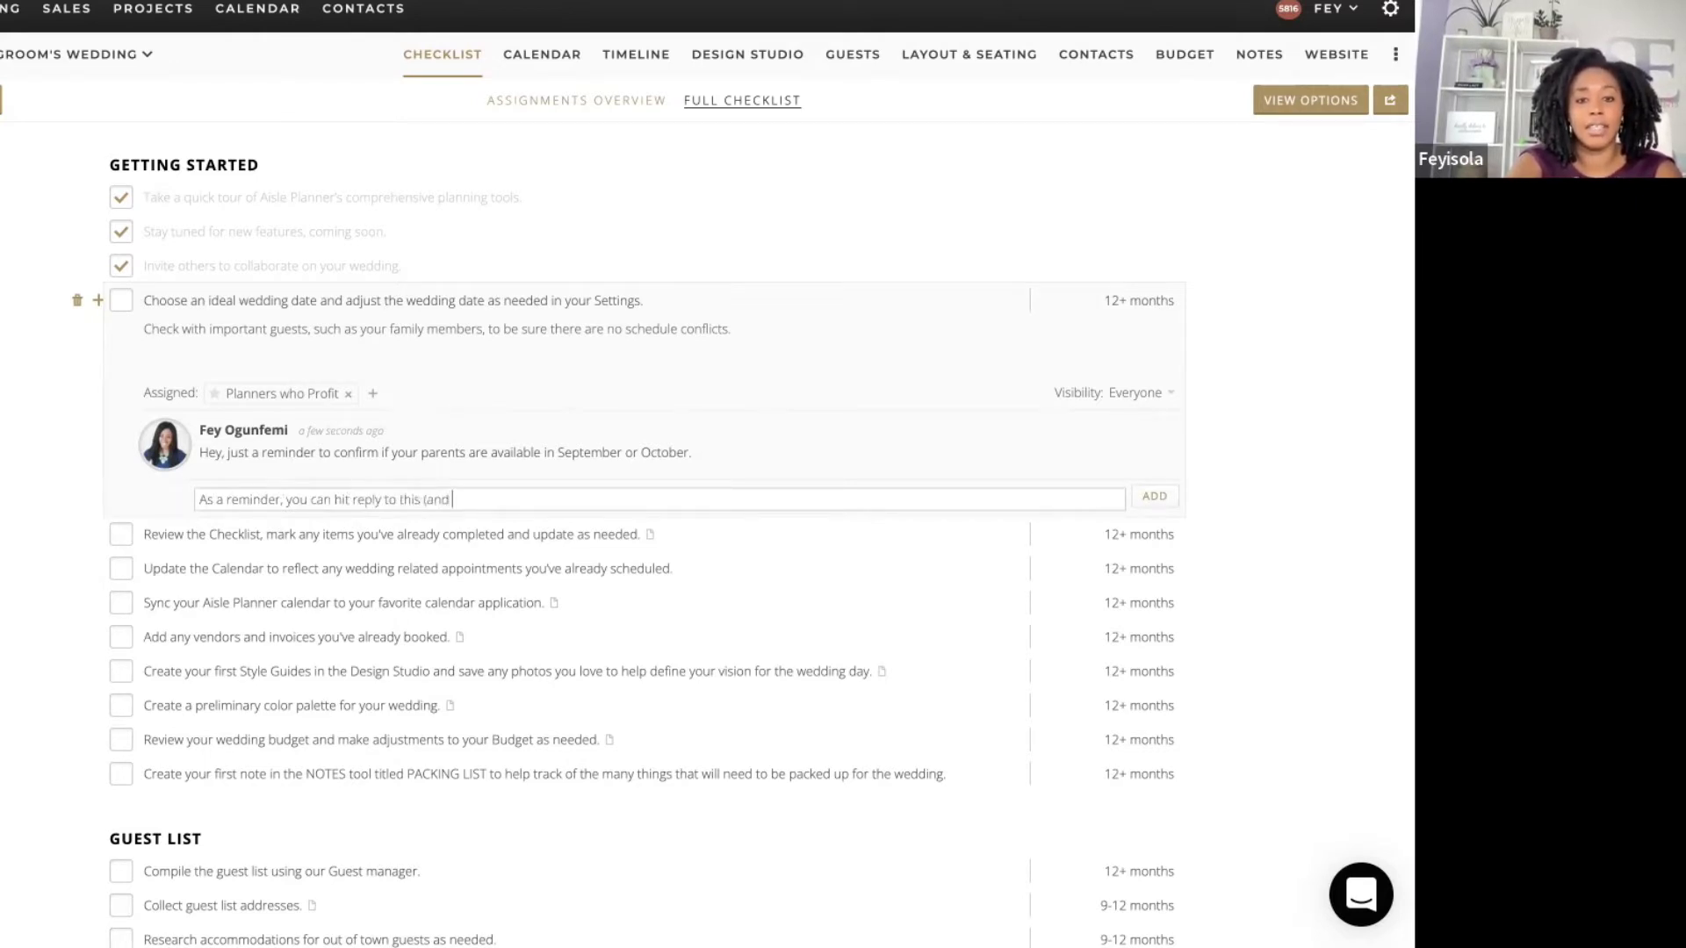
type(" any other comment ")
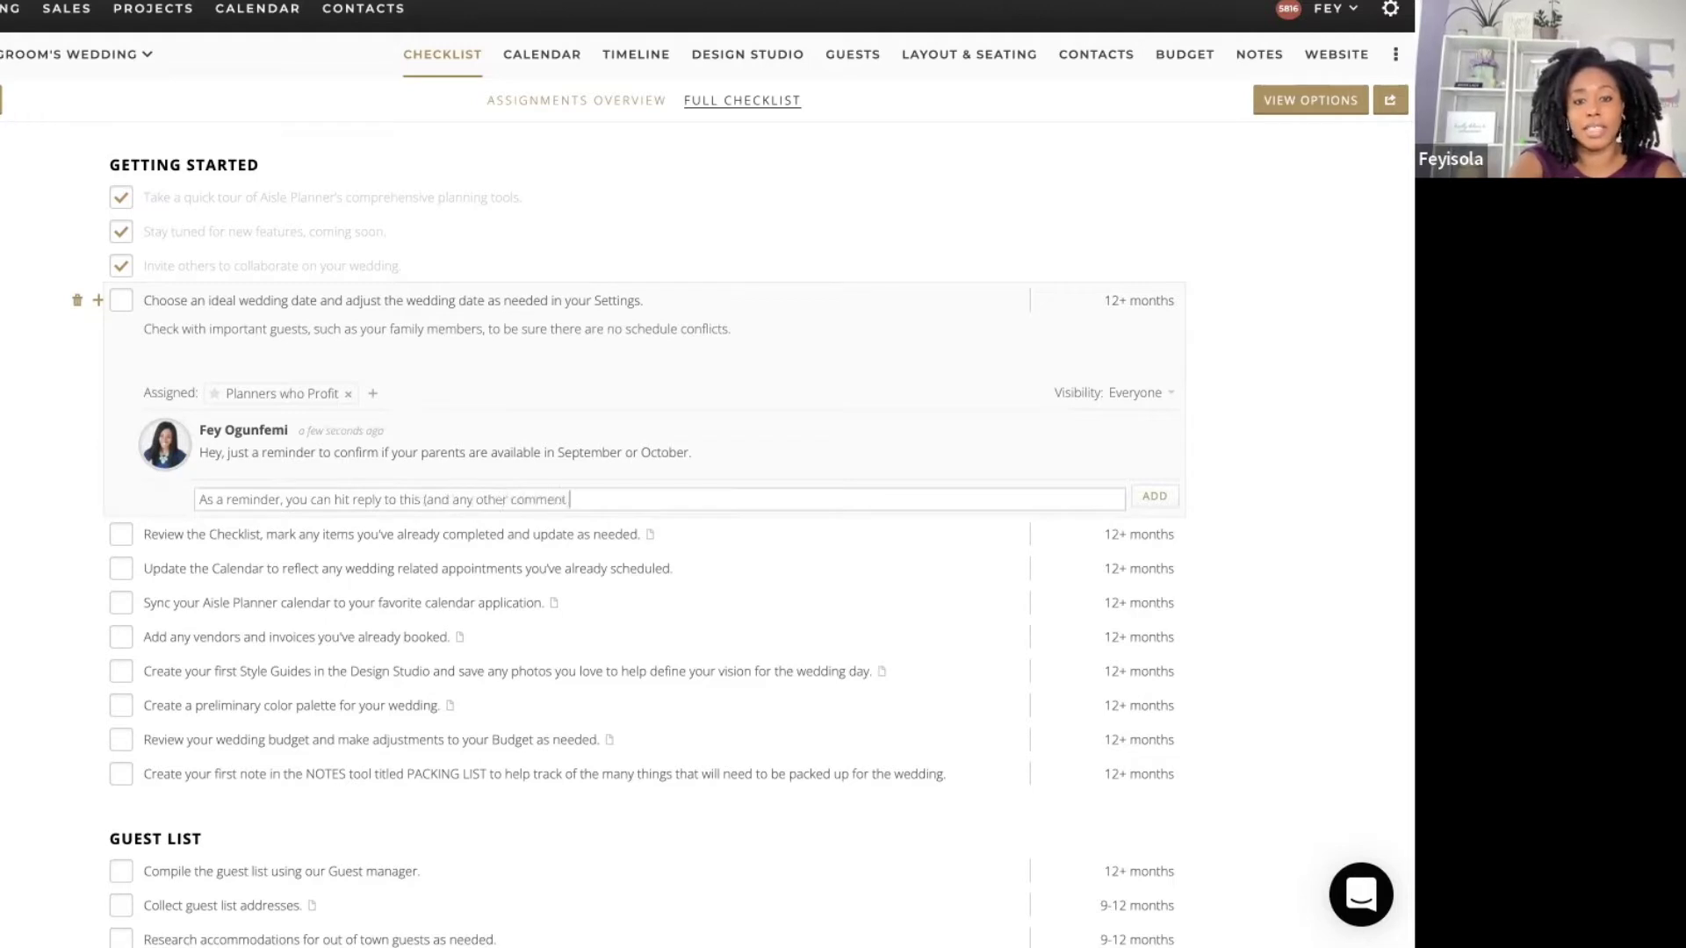
type("email via Aisle")
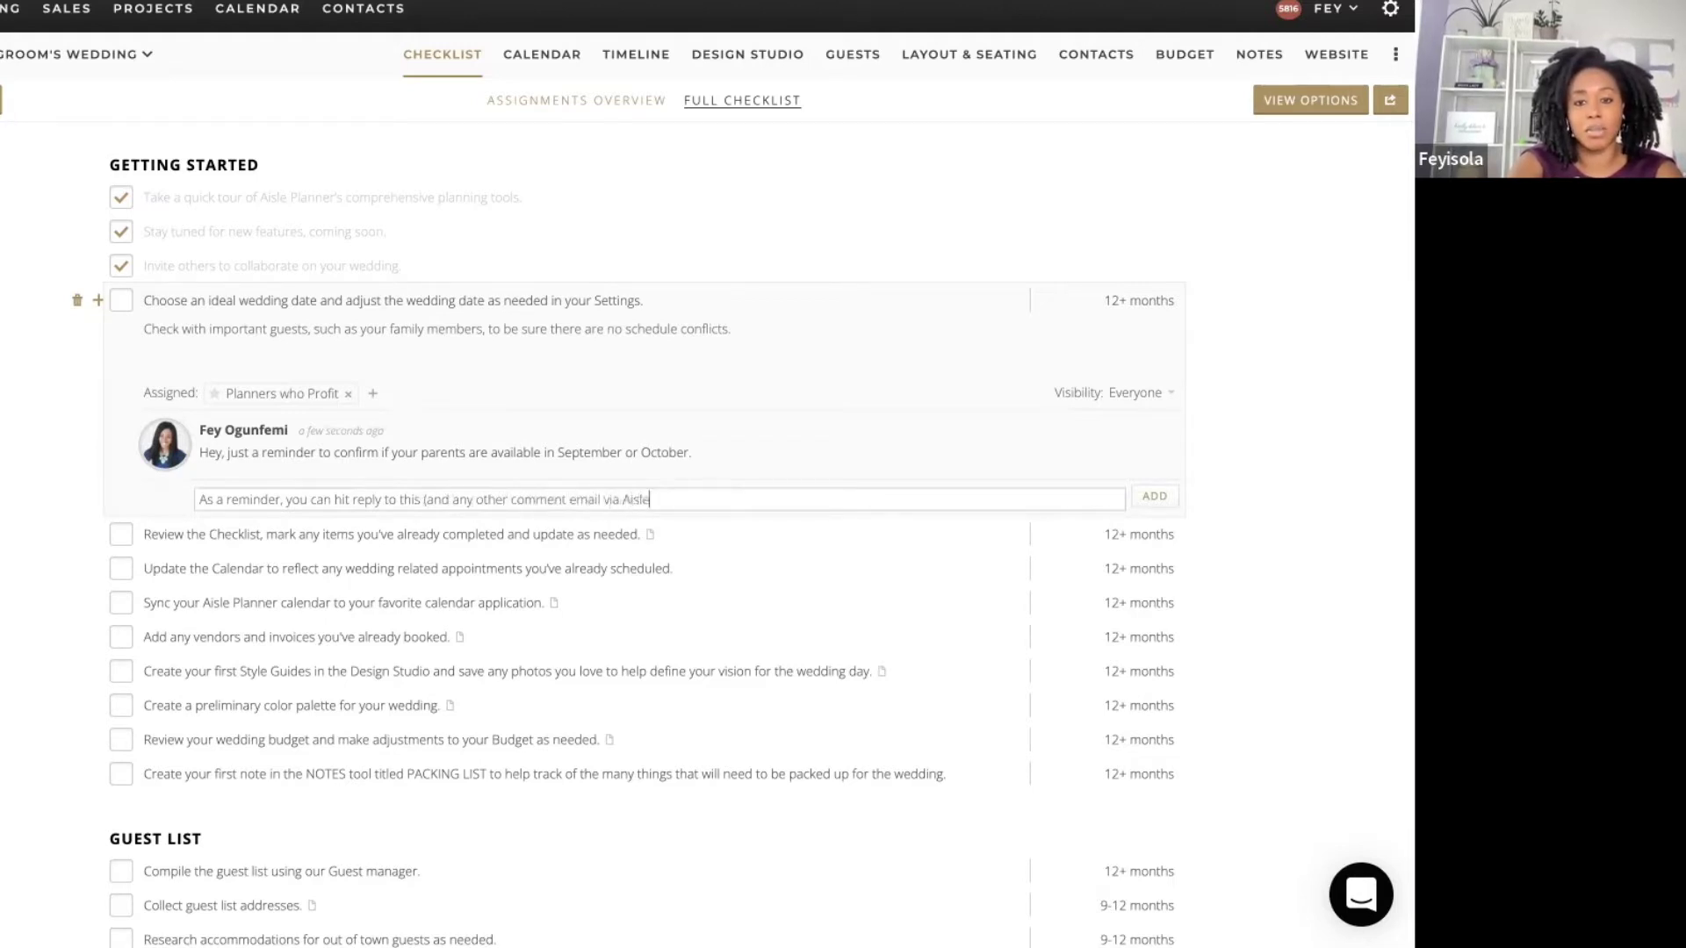
type("Planner) to replay")
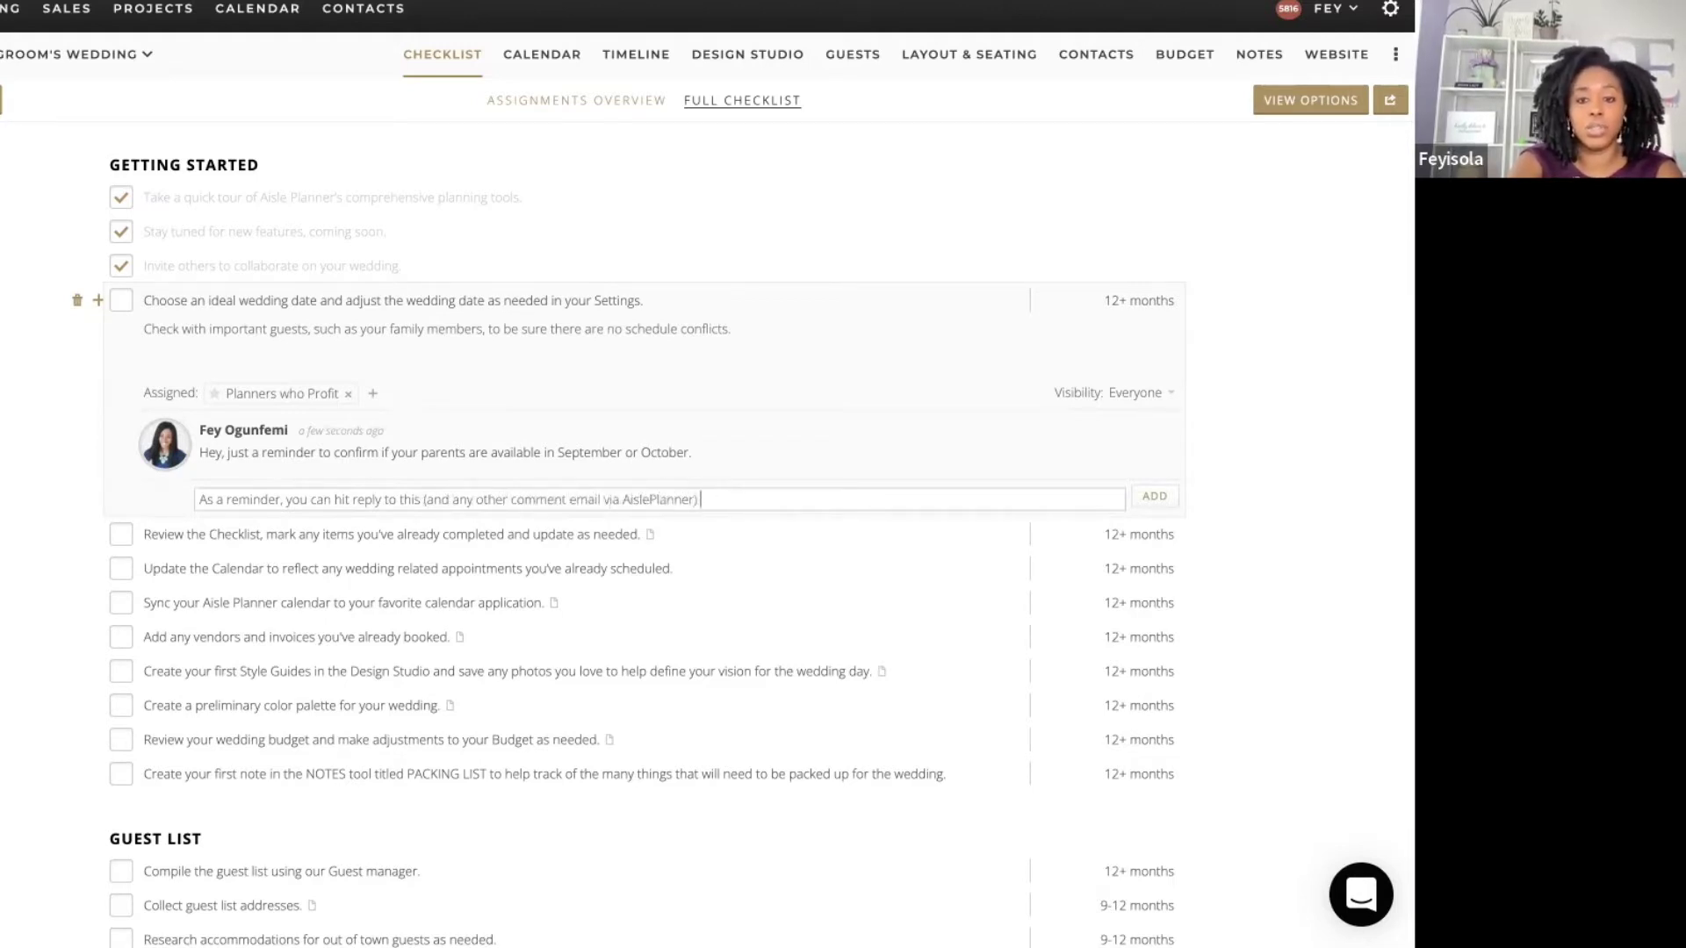
key("BackSpace")
key("BackSpace")
type("y wth")
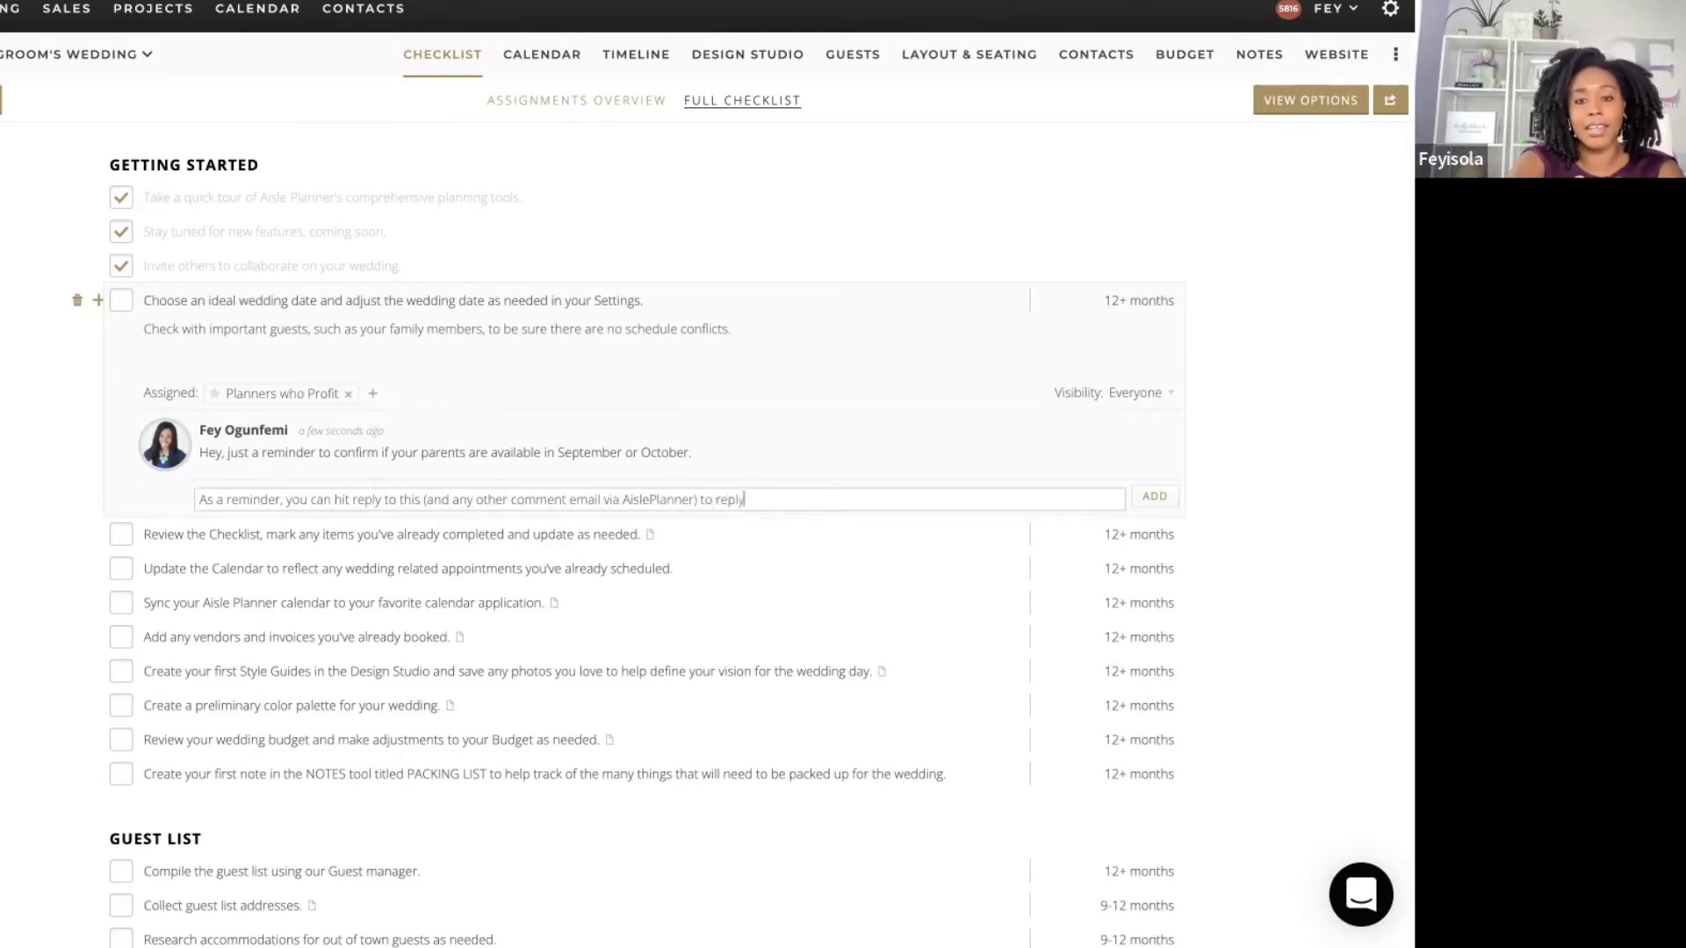
key("BackSpace")
key("BackSpace")
type("ith a c")
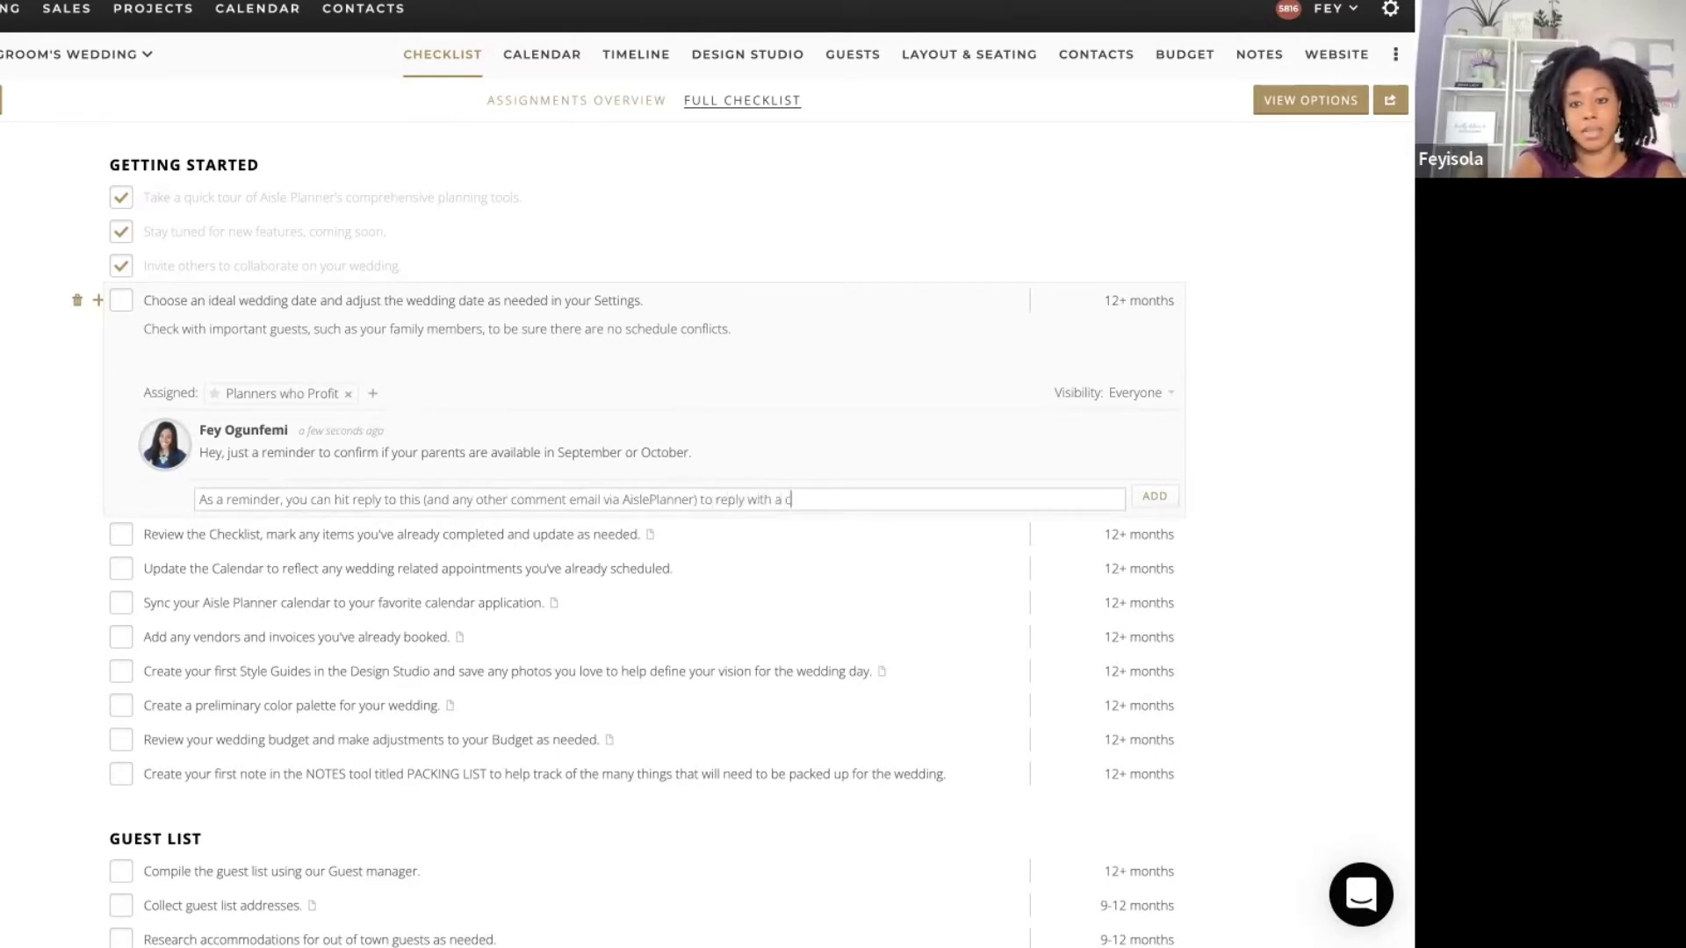
type("omment to me")
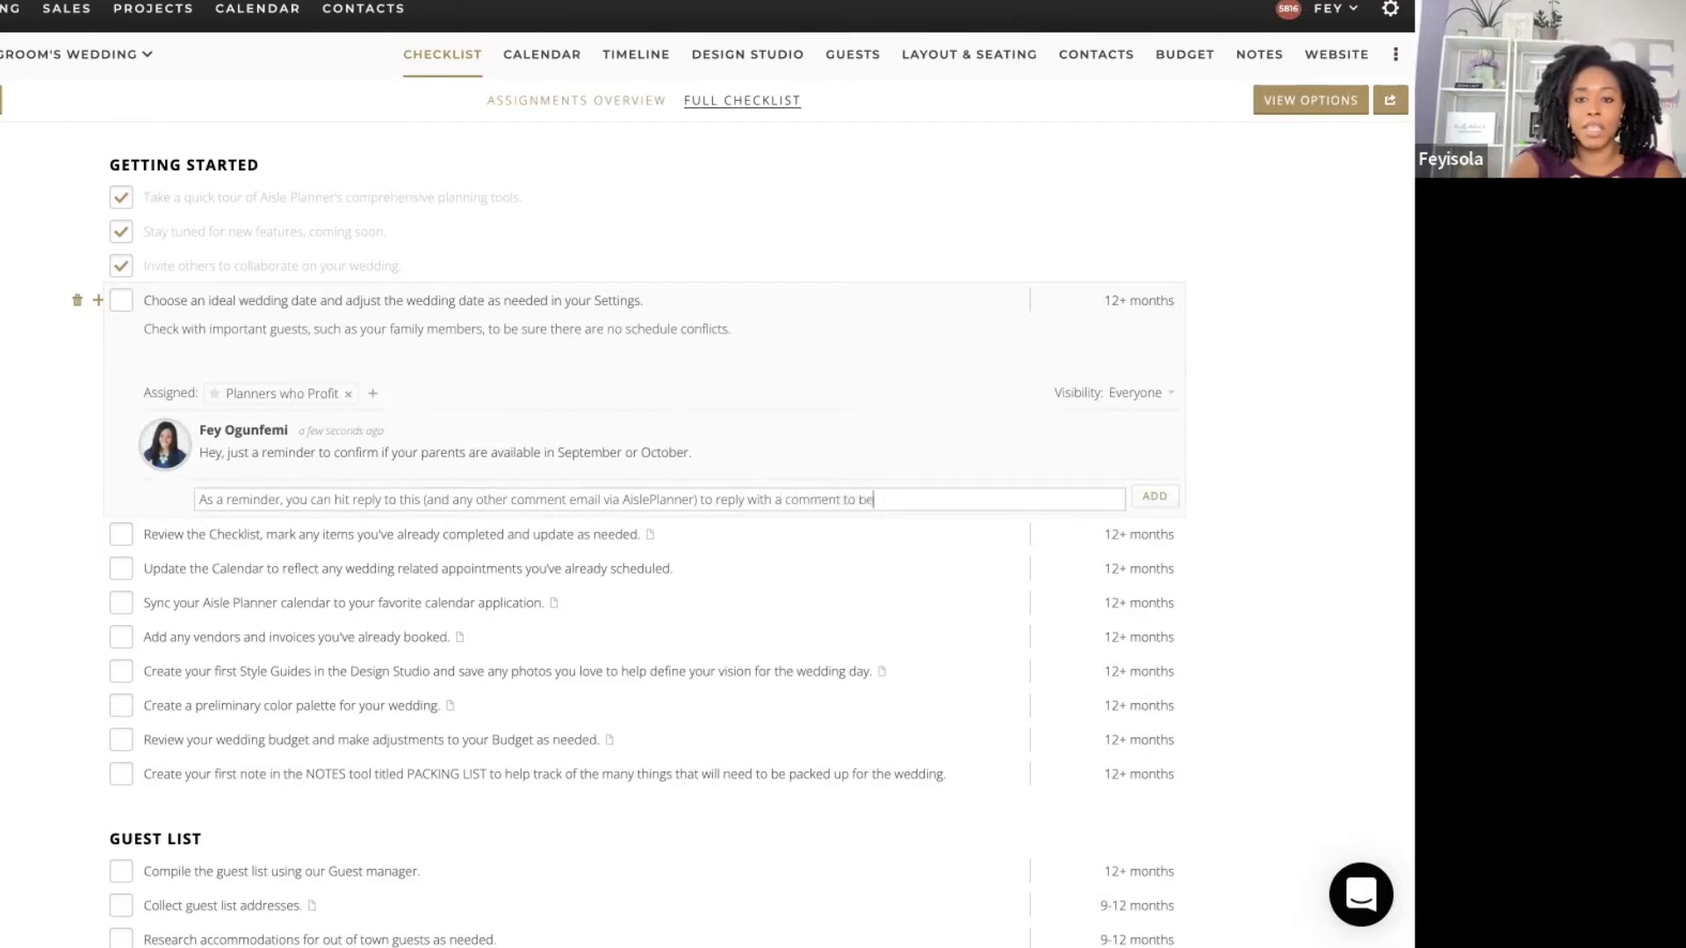
left_click(1157, 497)
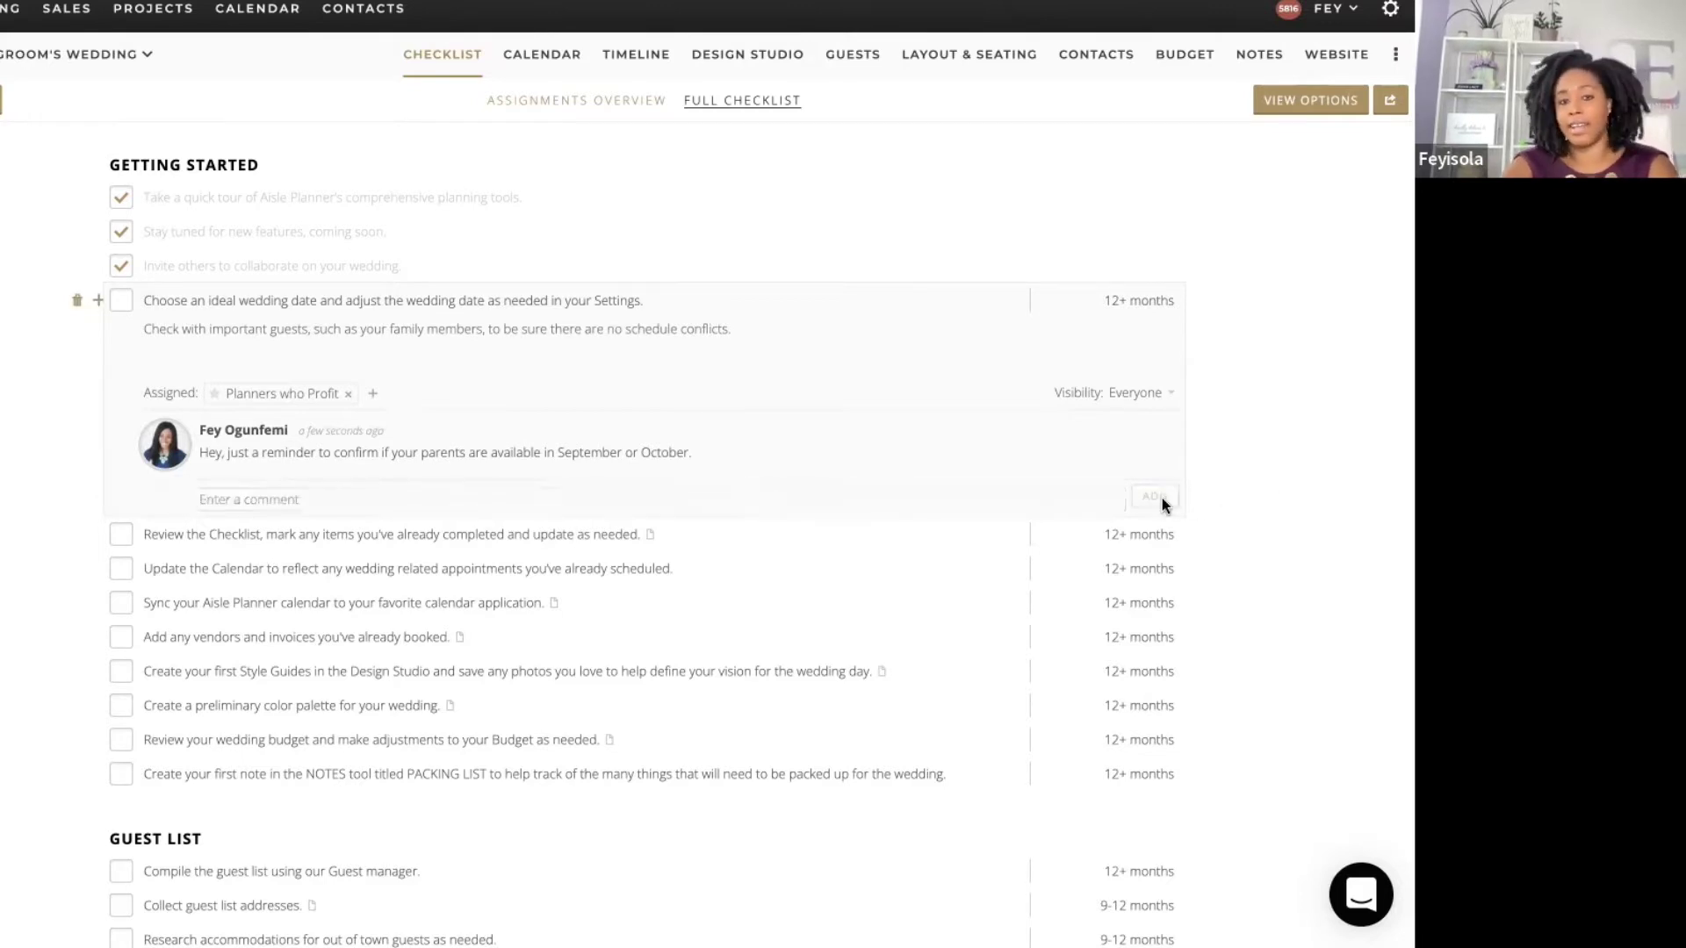
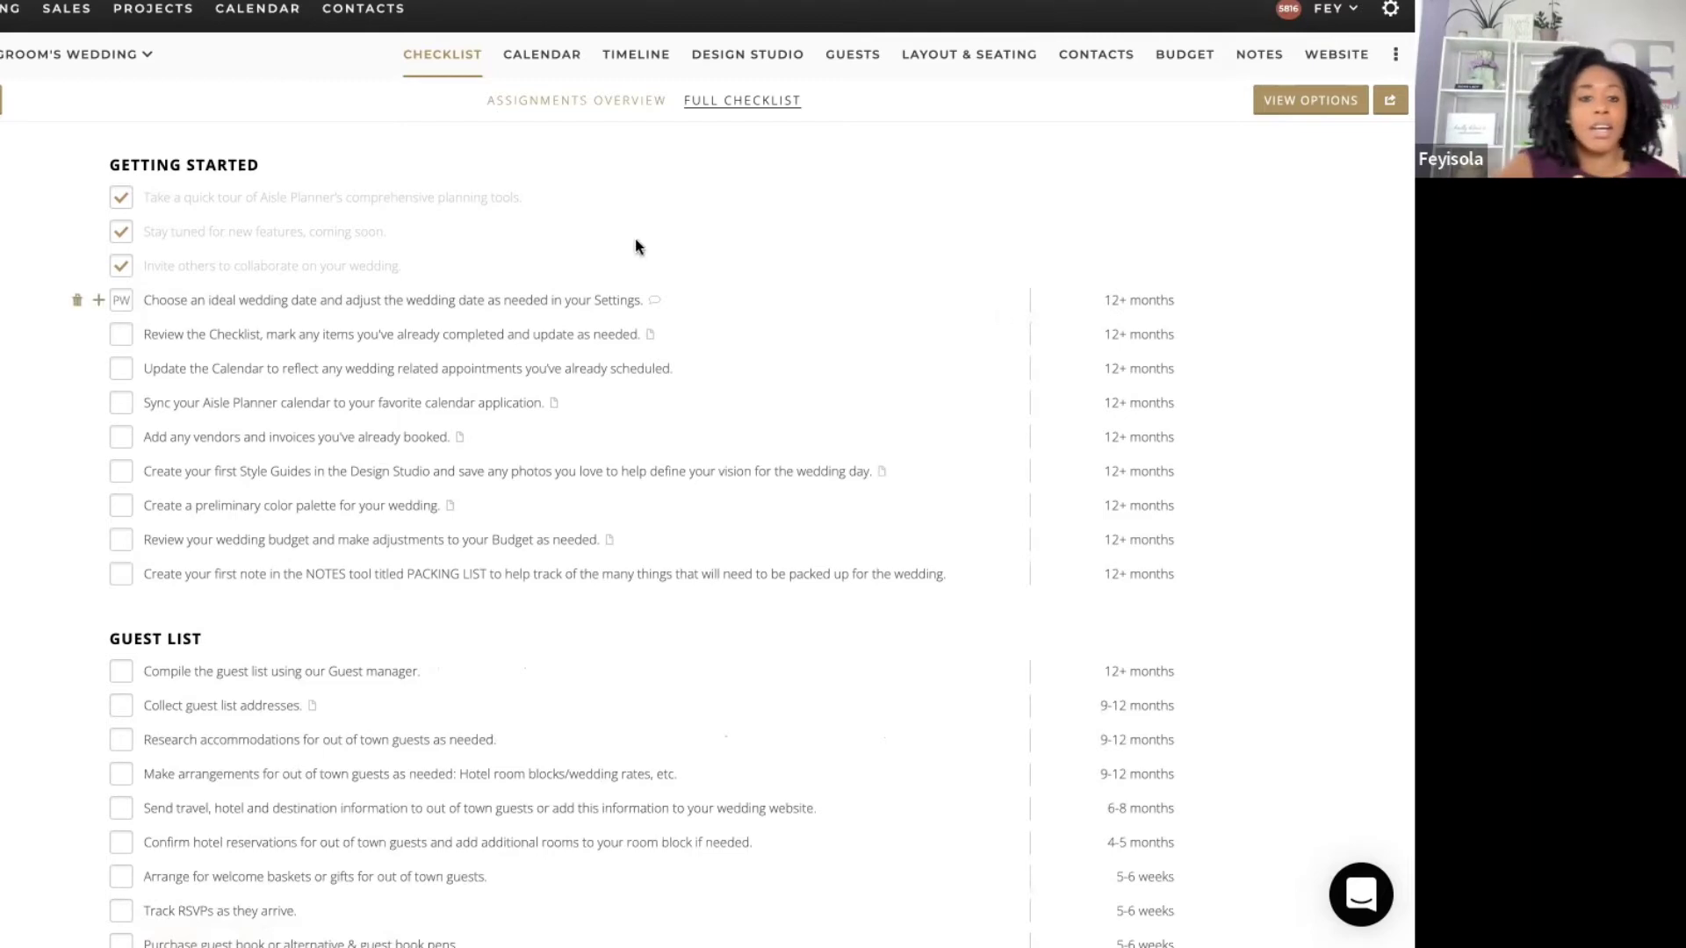
Step: Scroll down through the tasks on the wedding's full checklist
scroll(1324, 349, "down", 5)
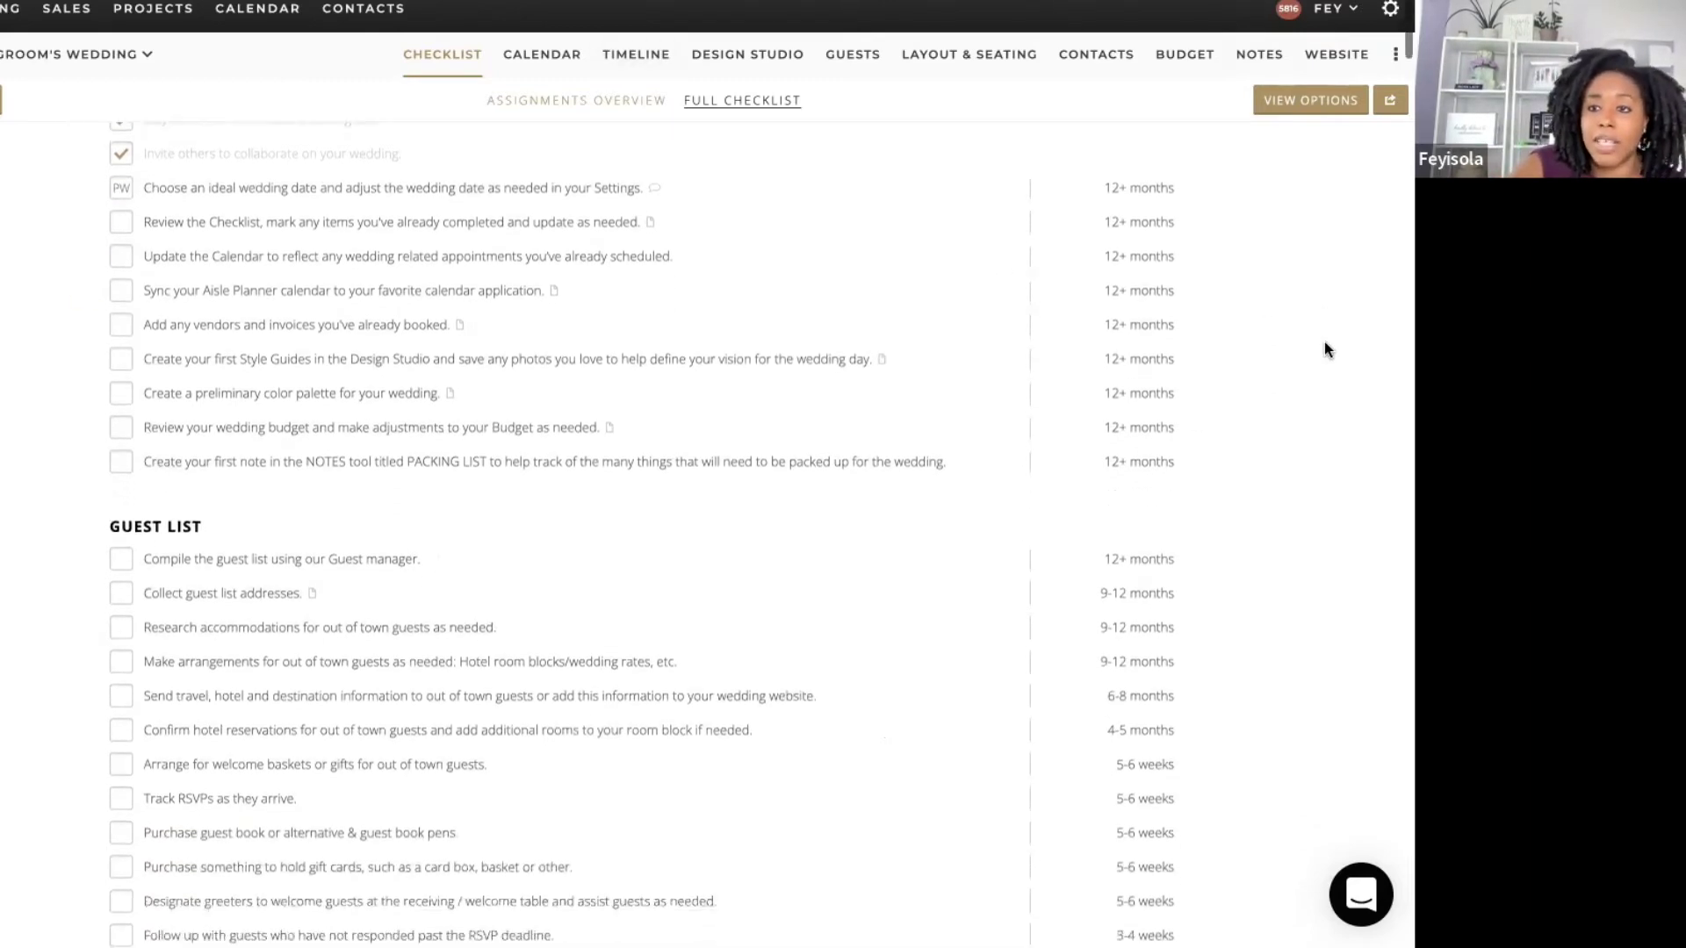
Step: Make the wedding-date task due August 31 and check it on the August 2022 calendar
left_click_drag(1400, 736, 1402, 36)
left_click(1169, 298)
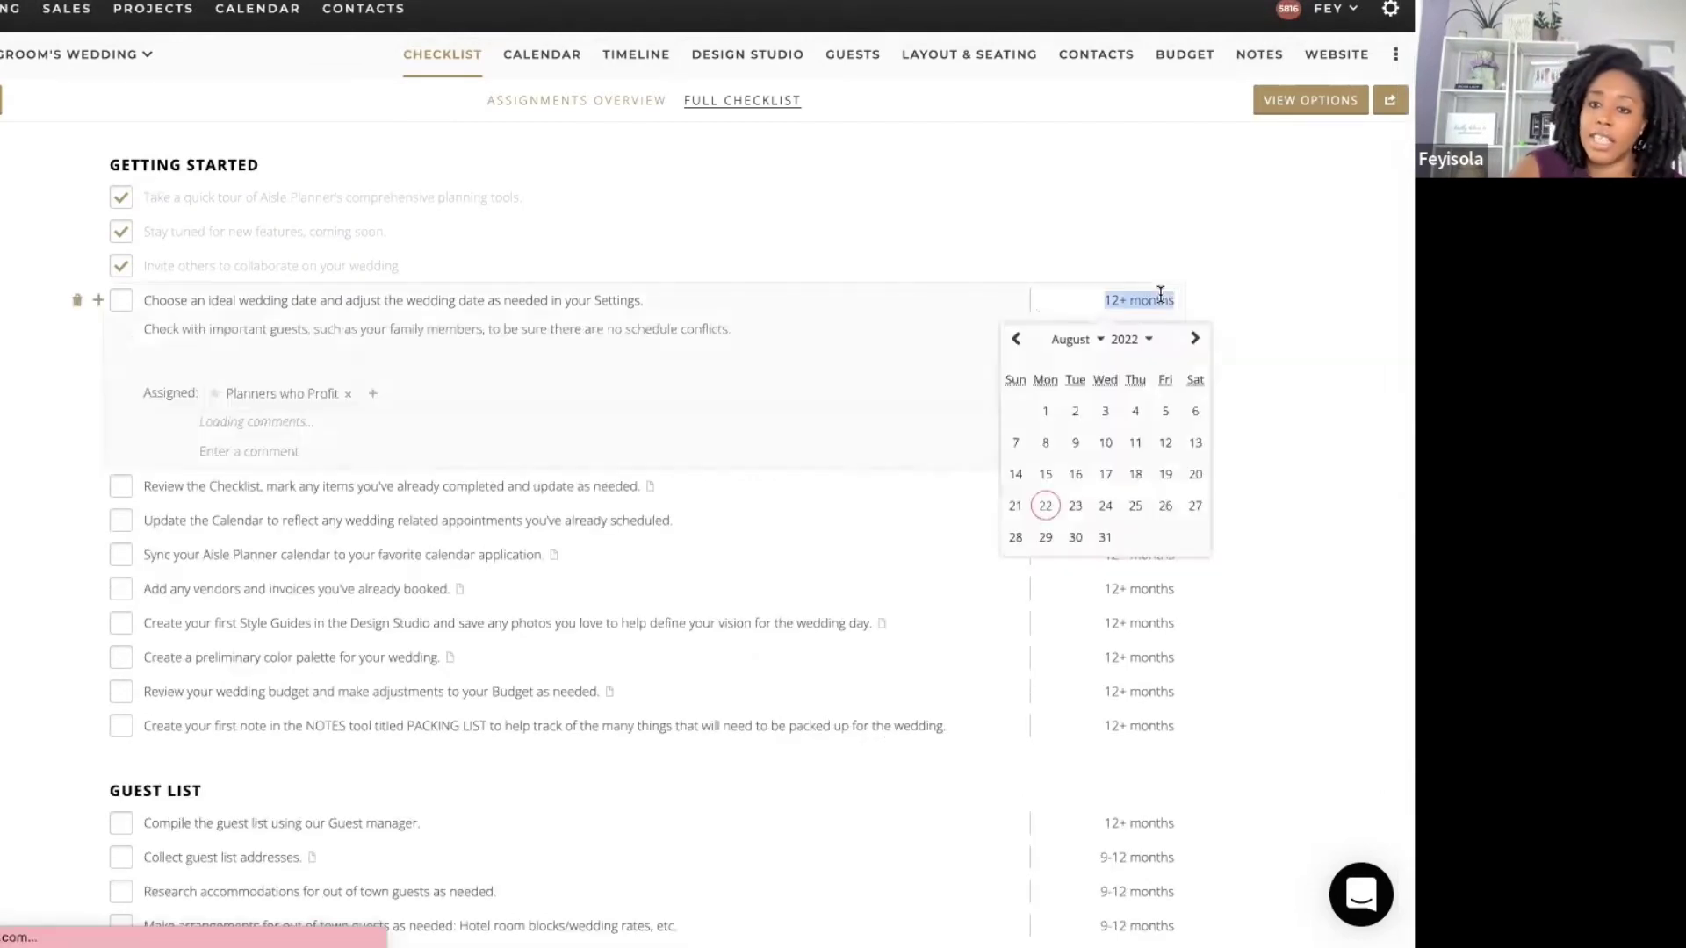
left_click(1105, 537)
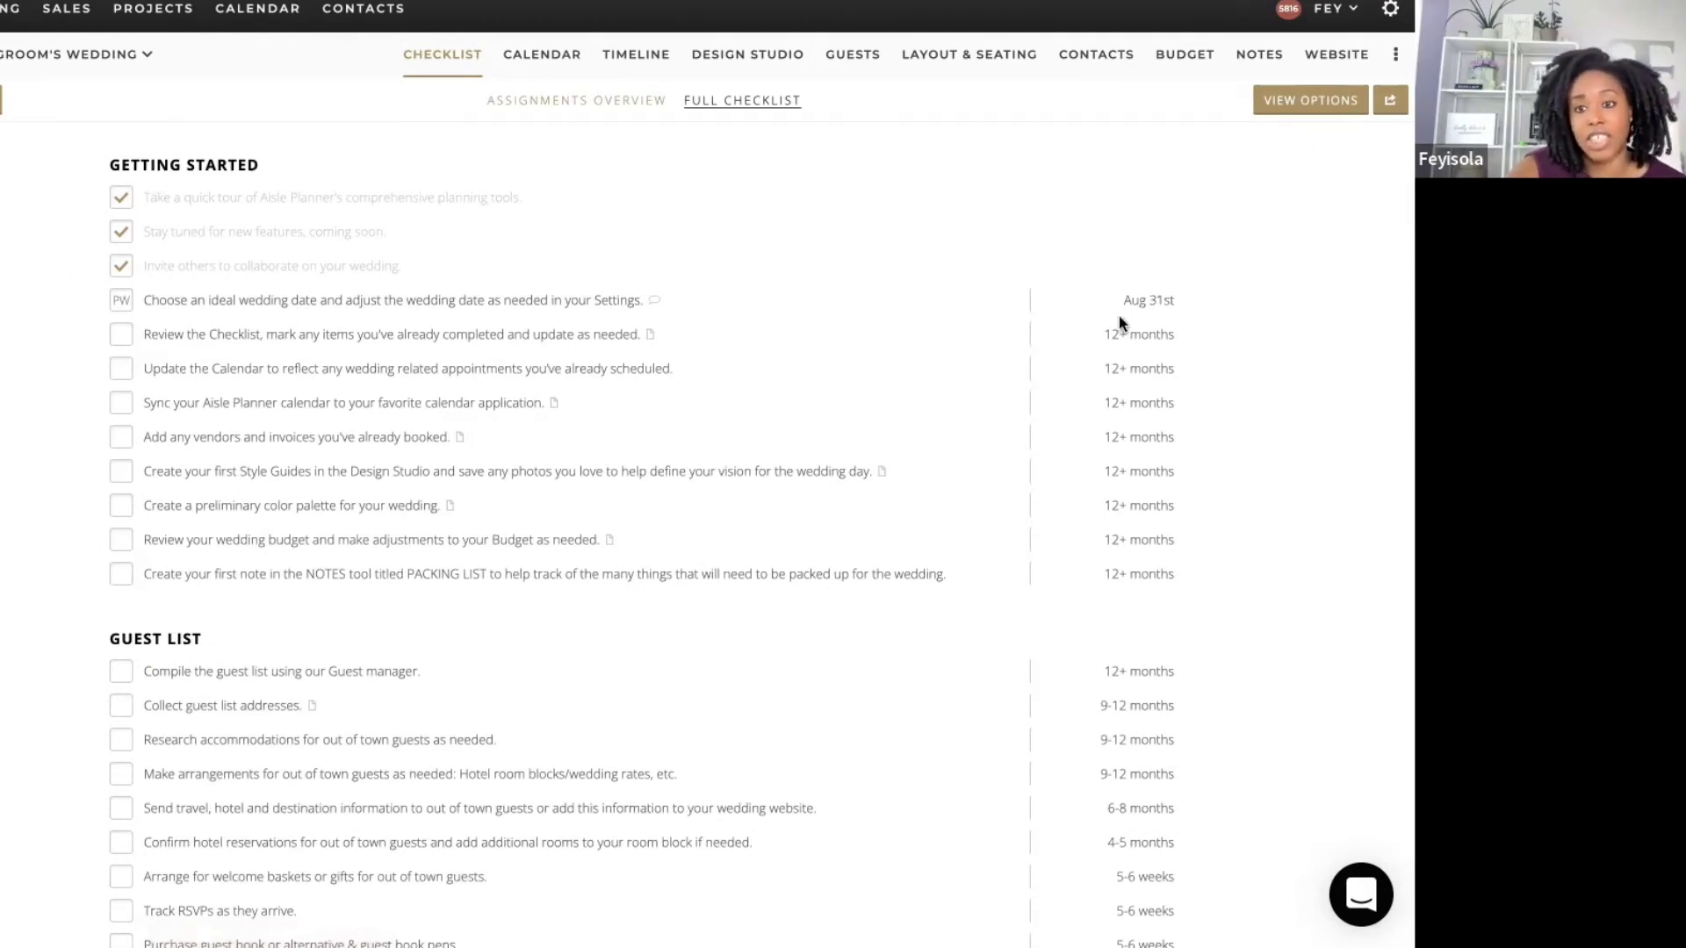
left_click(545, 52)
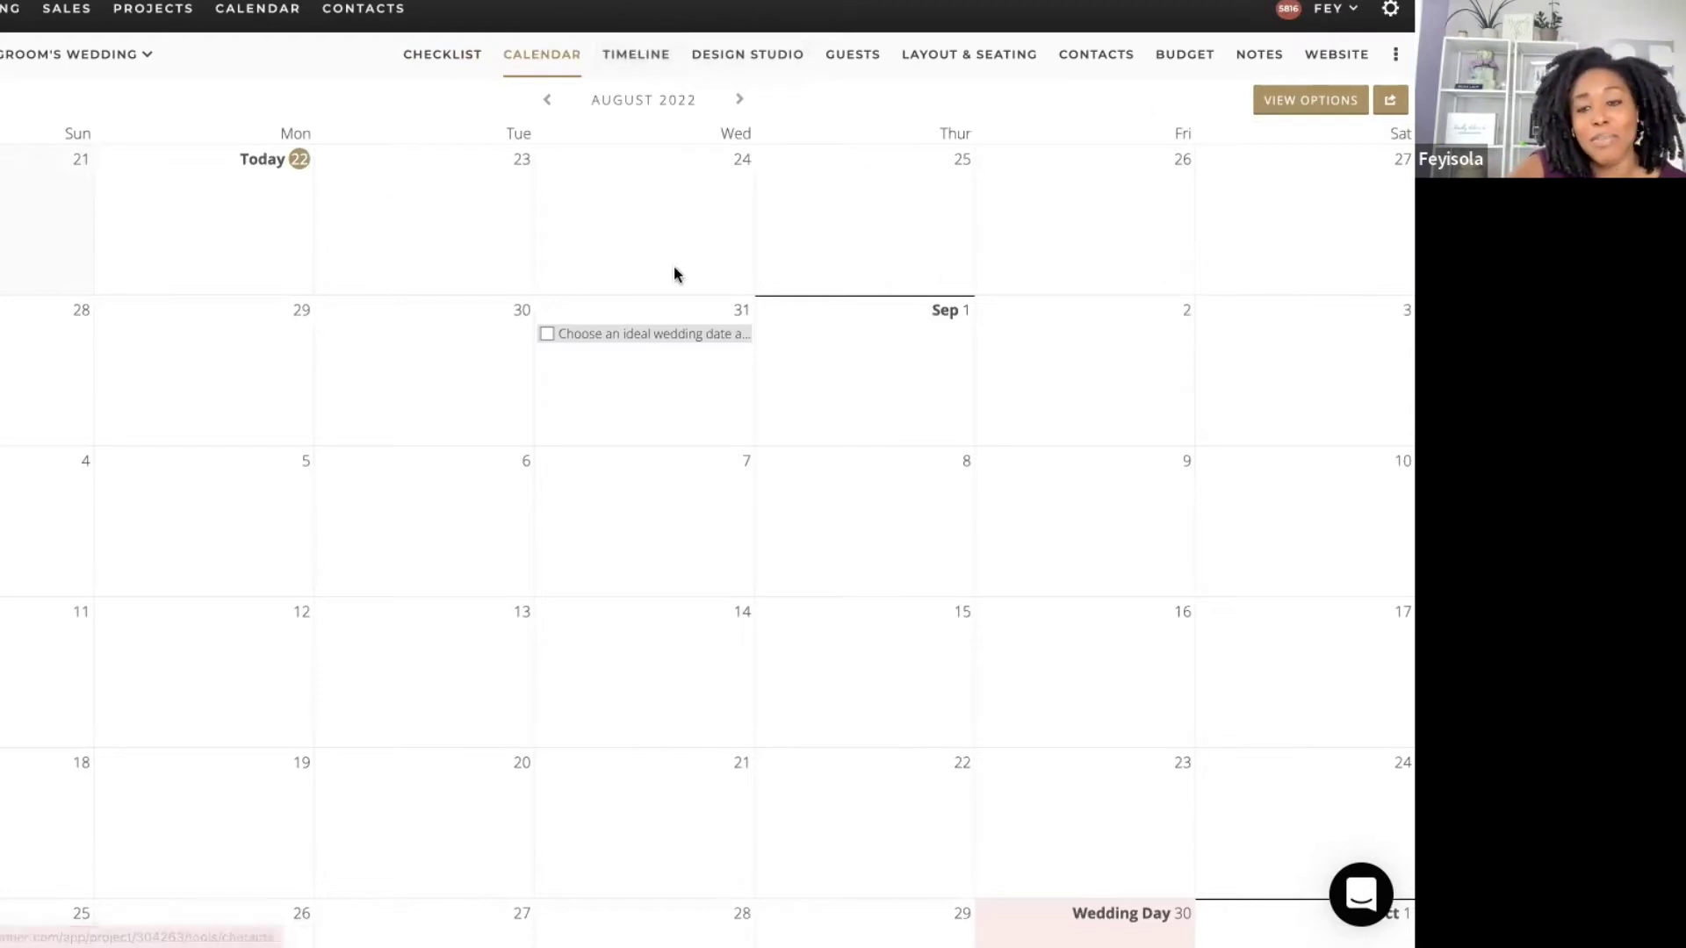
left_click(746, 56)
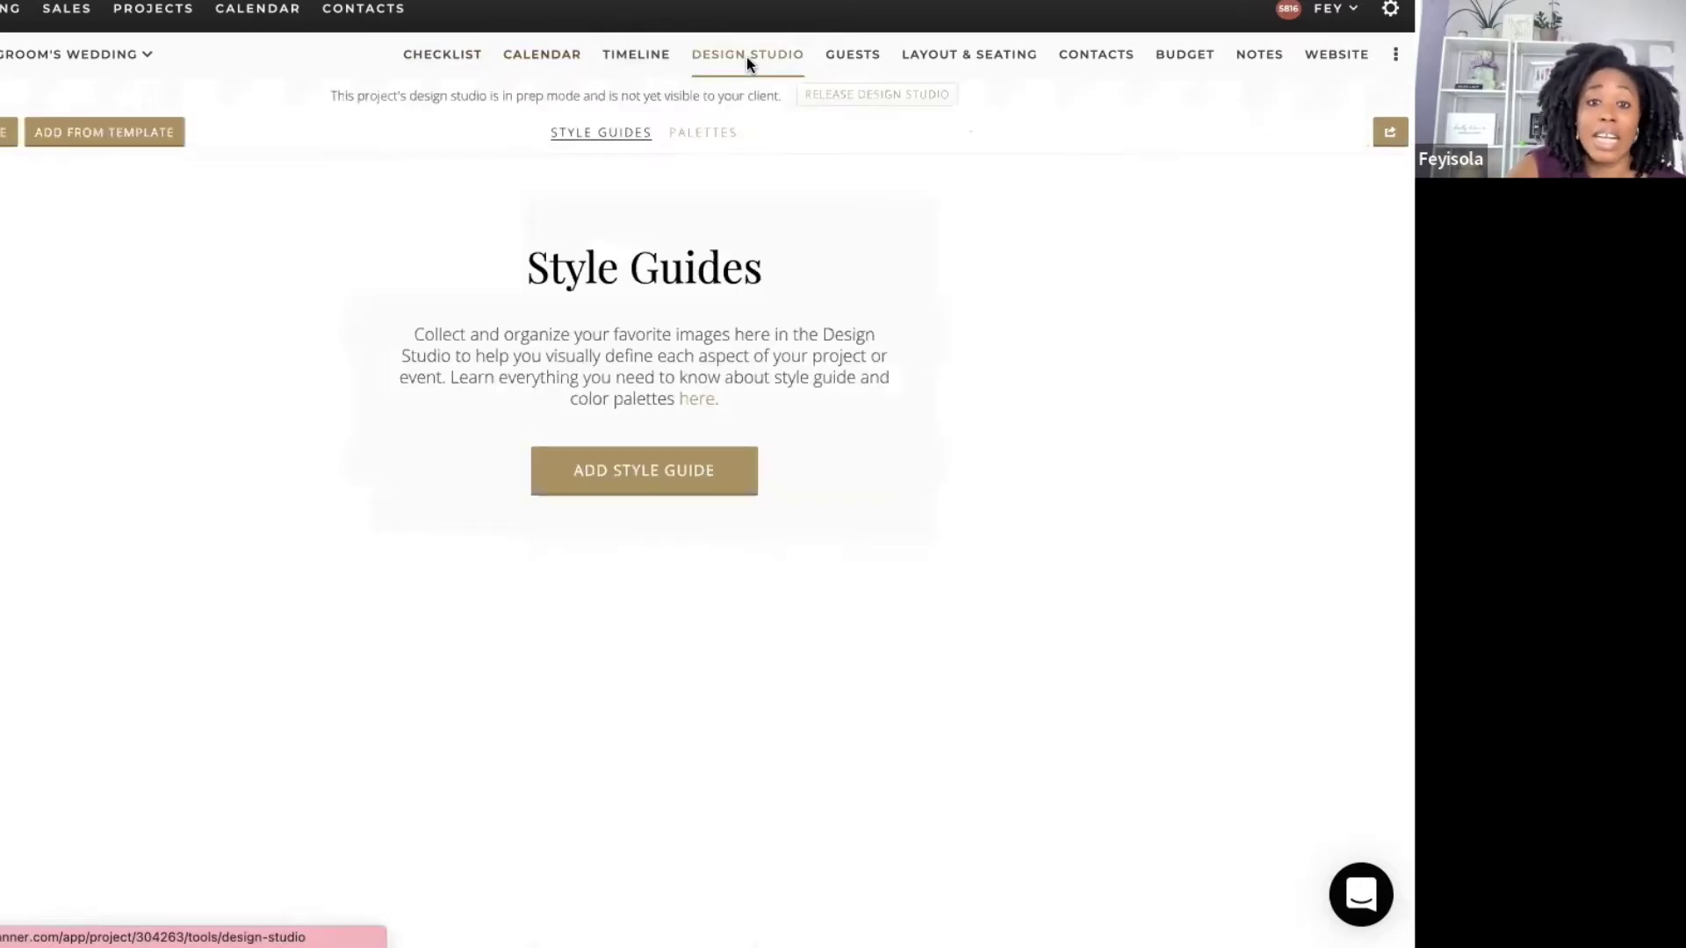
Step: Release the Design Studio to the client, confirming in the popover
left_click(909, 99)
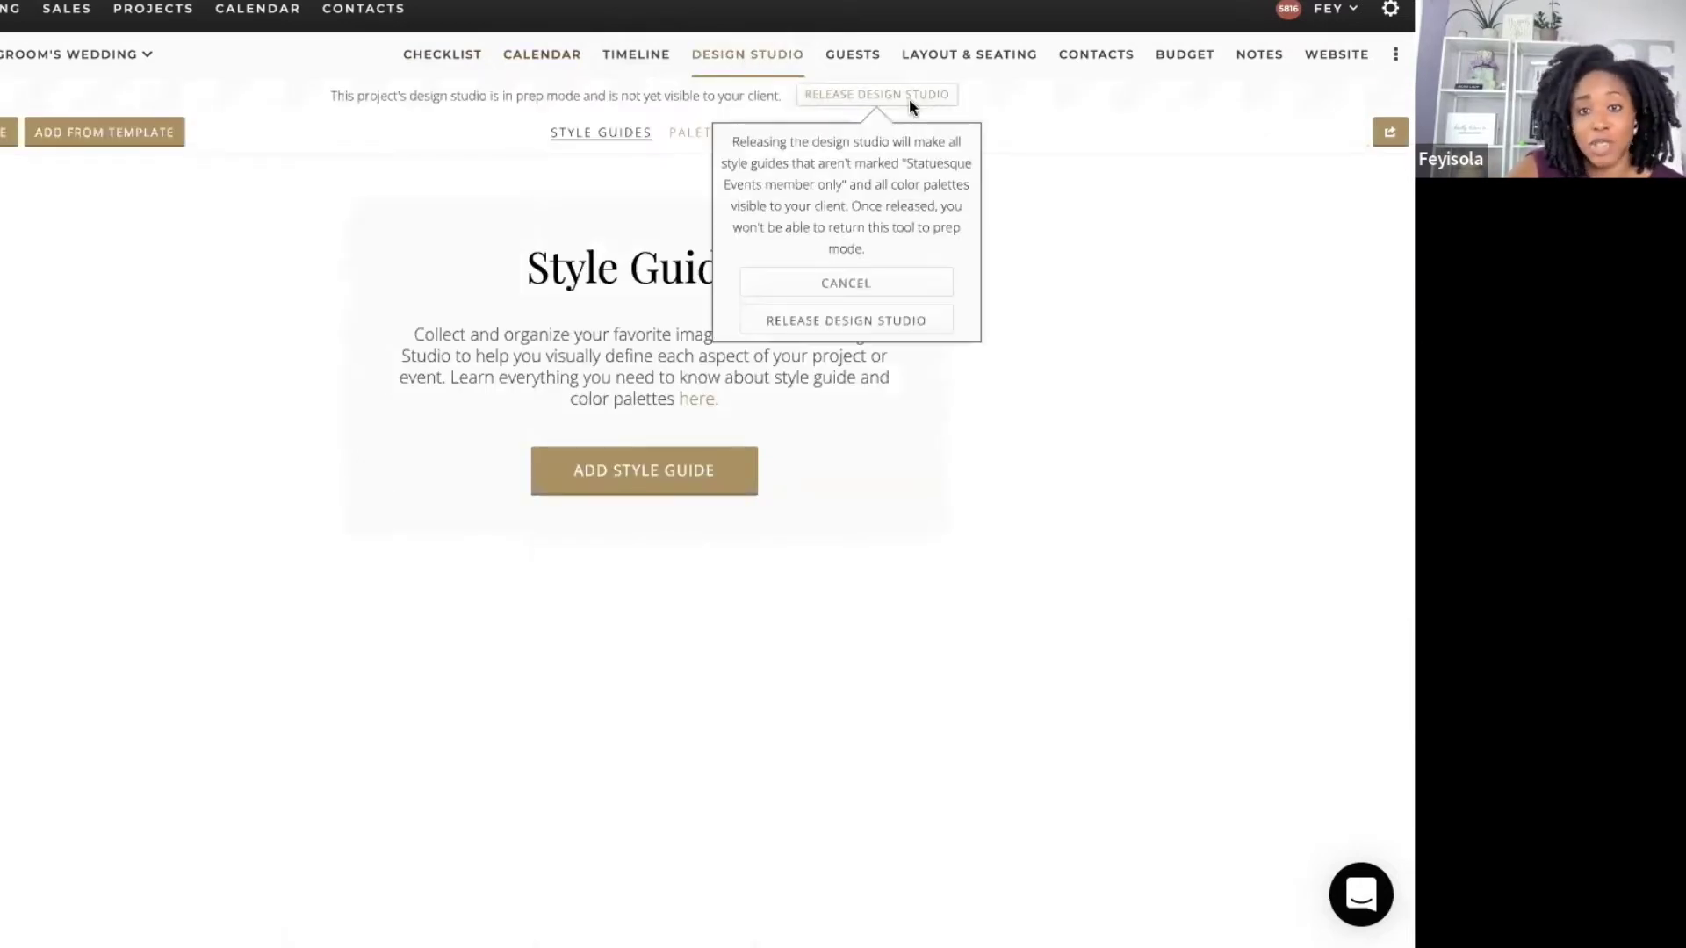
left_click(866, 323)
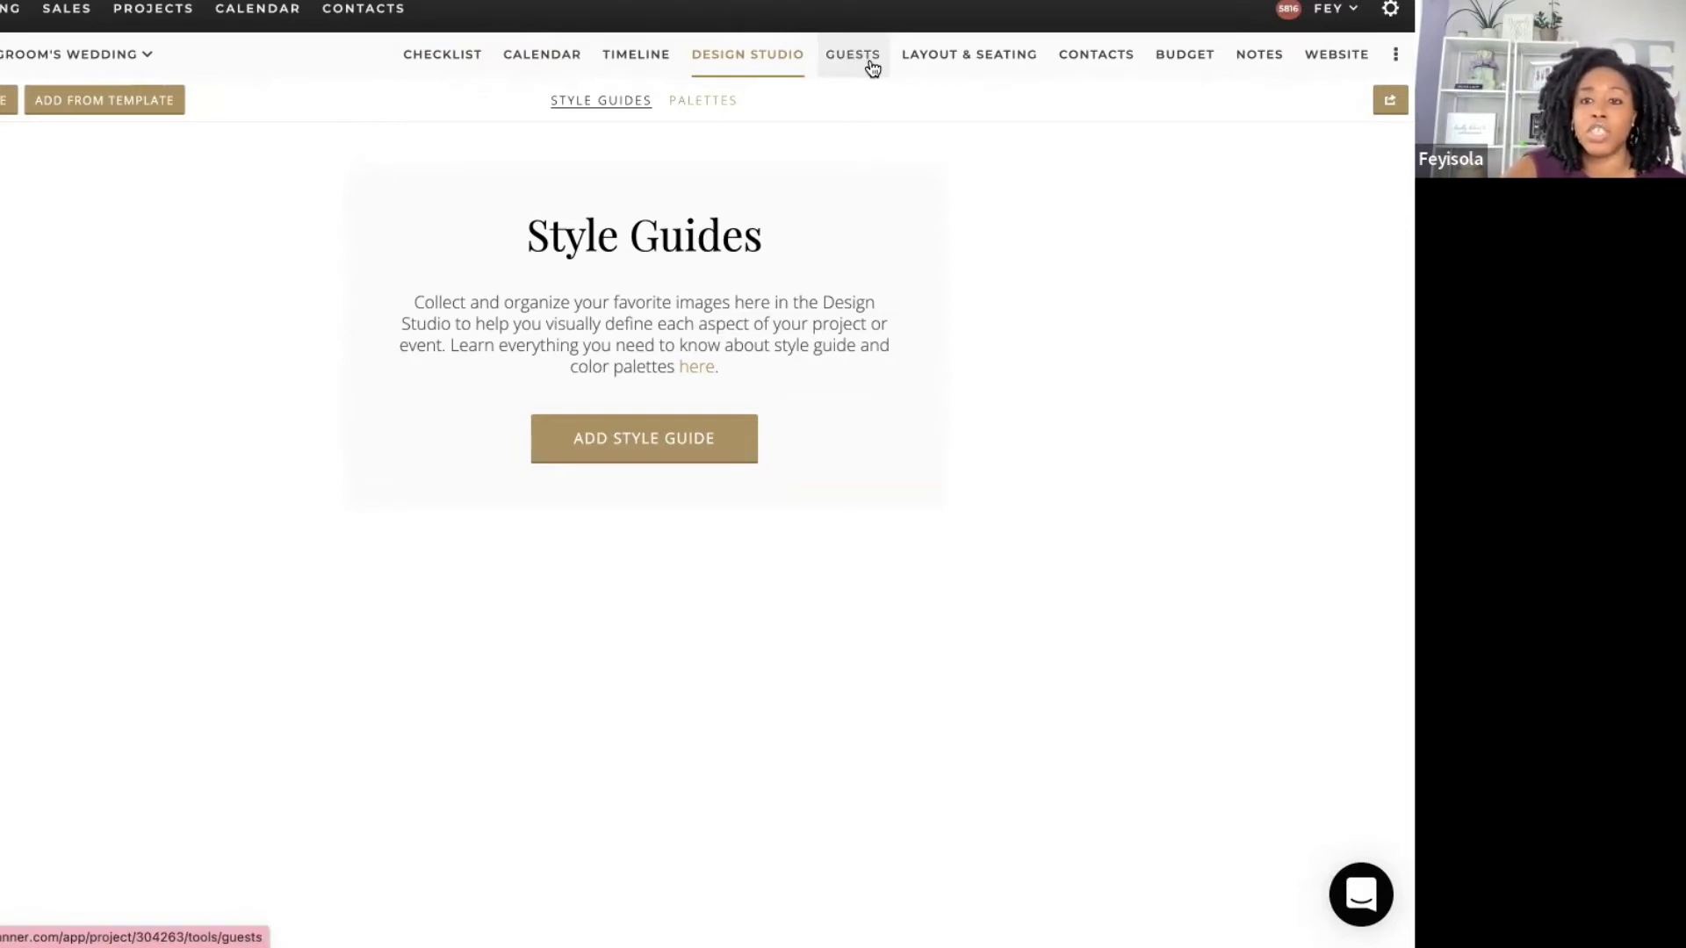
left_click(1167, 81)
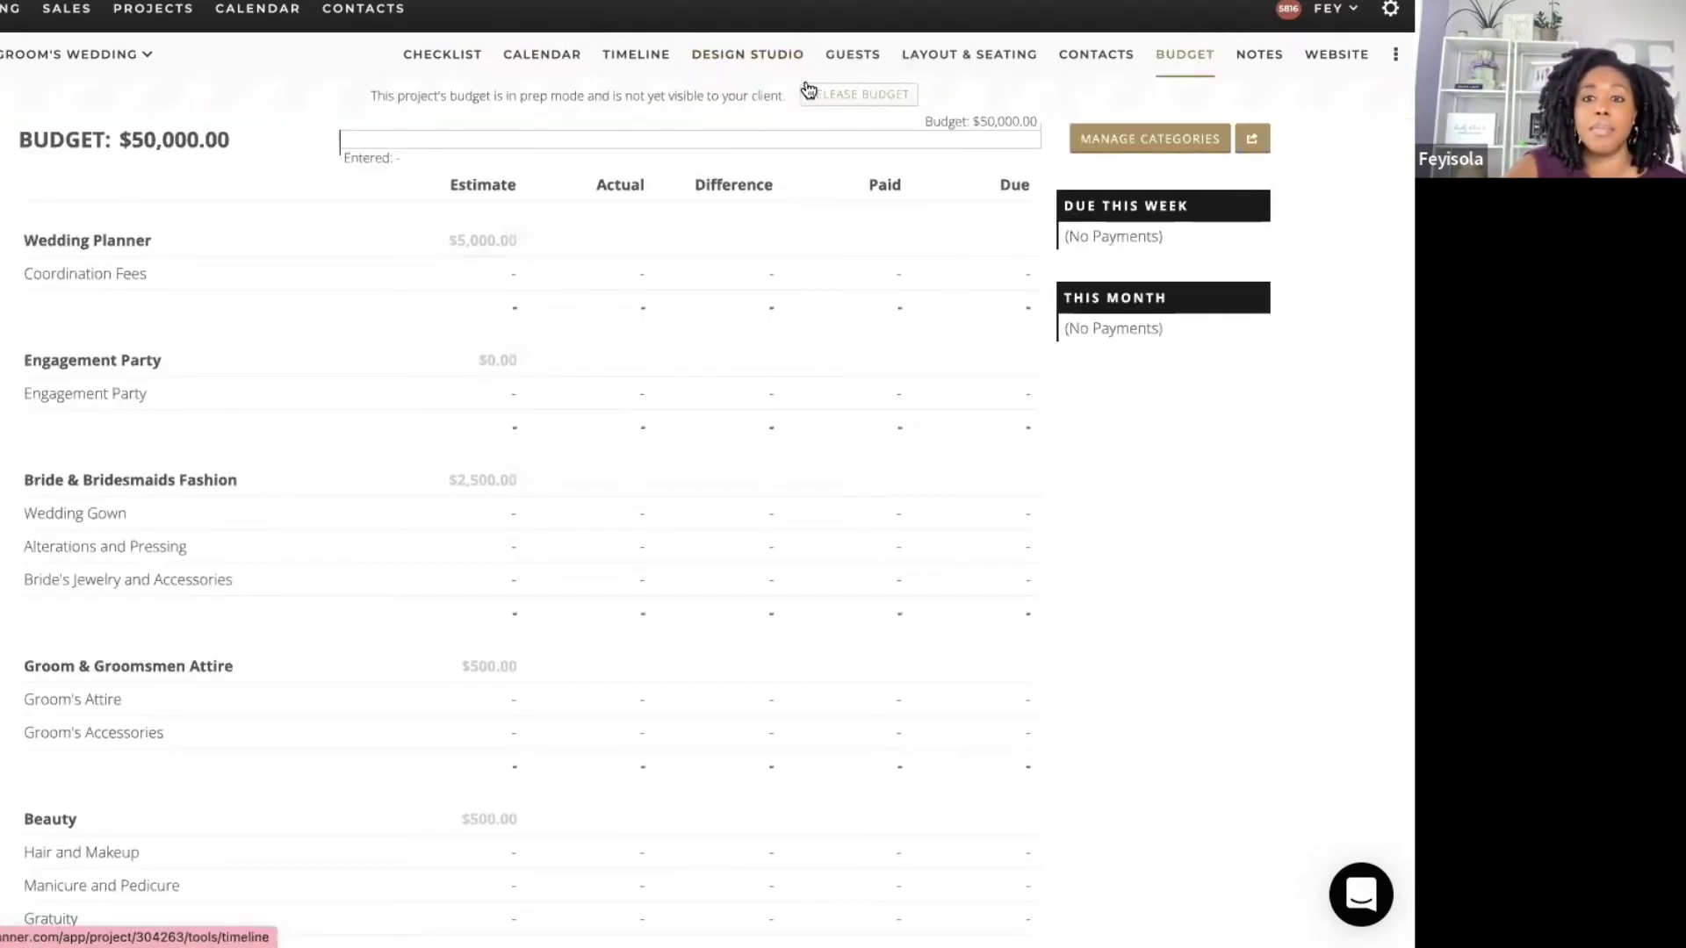
Step: Release the $50,000.00 budget to the client
left_click(831, 94)
left_click(790, 260)
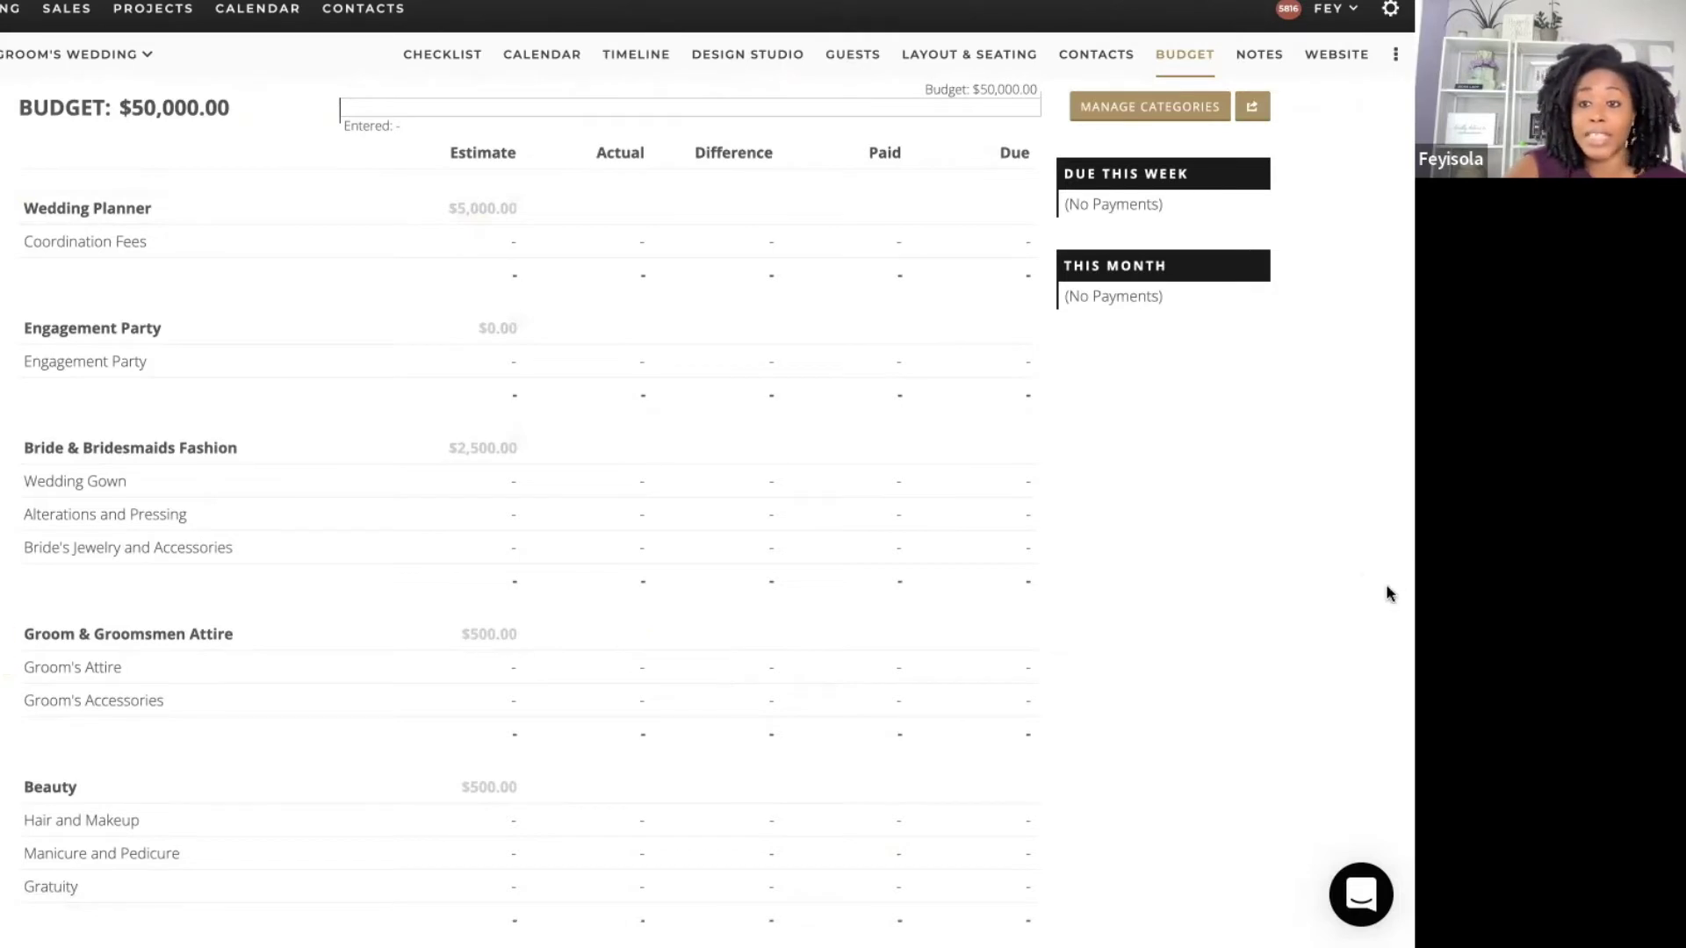
scroll(1309, 475, "down", 2)
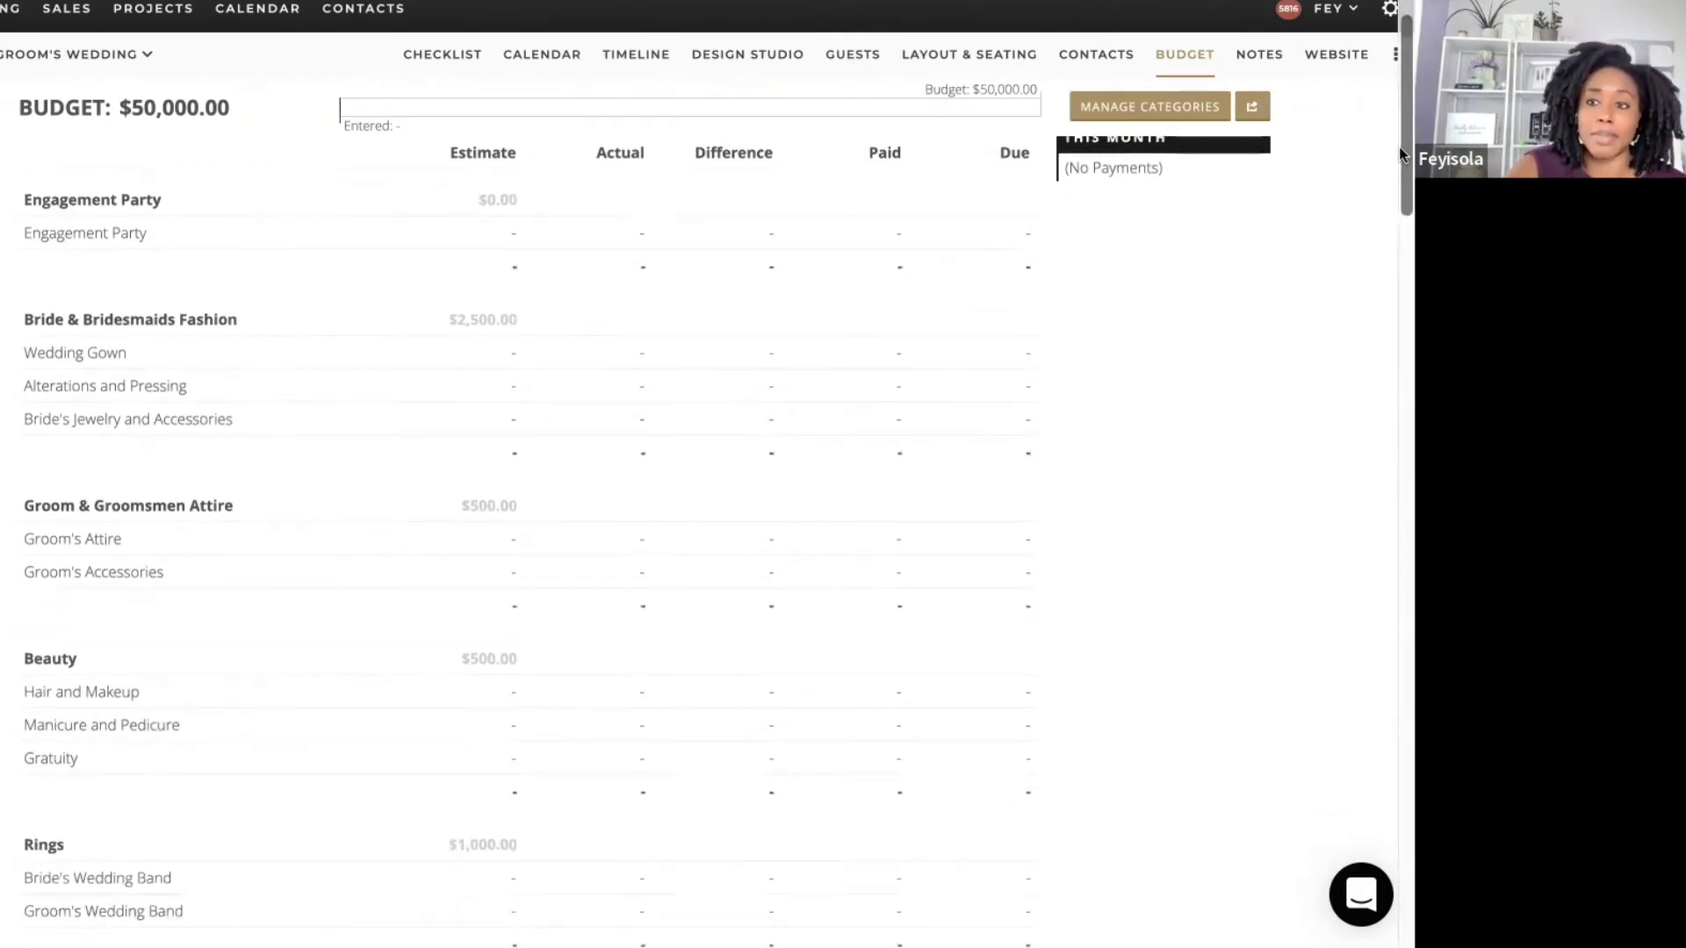
left_click_drag(1402, 250, 1398, 118)
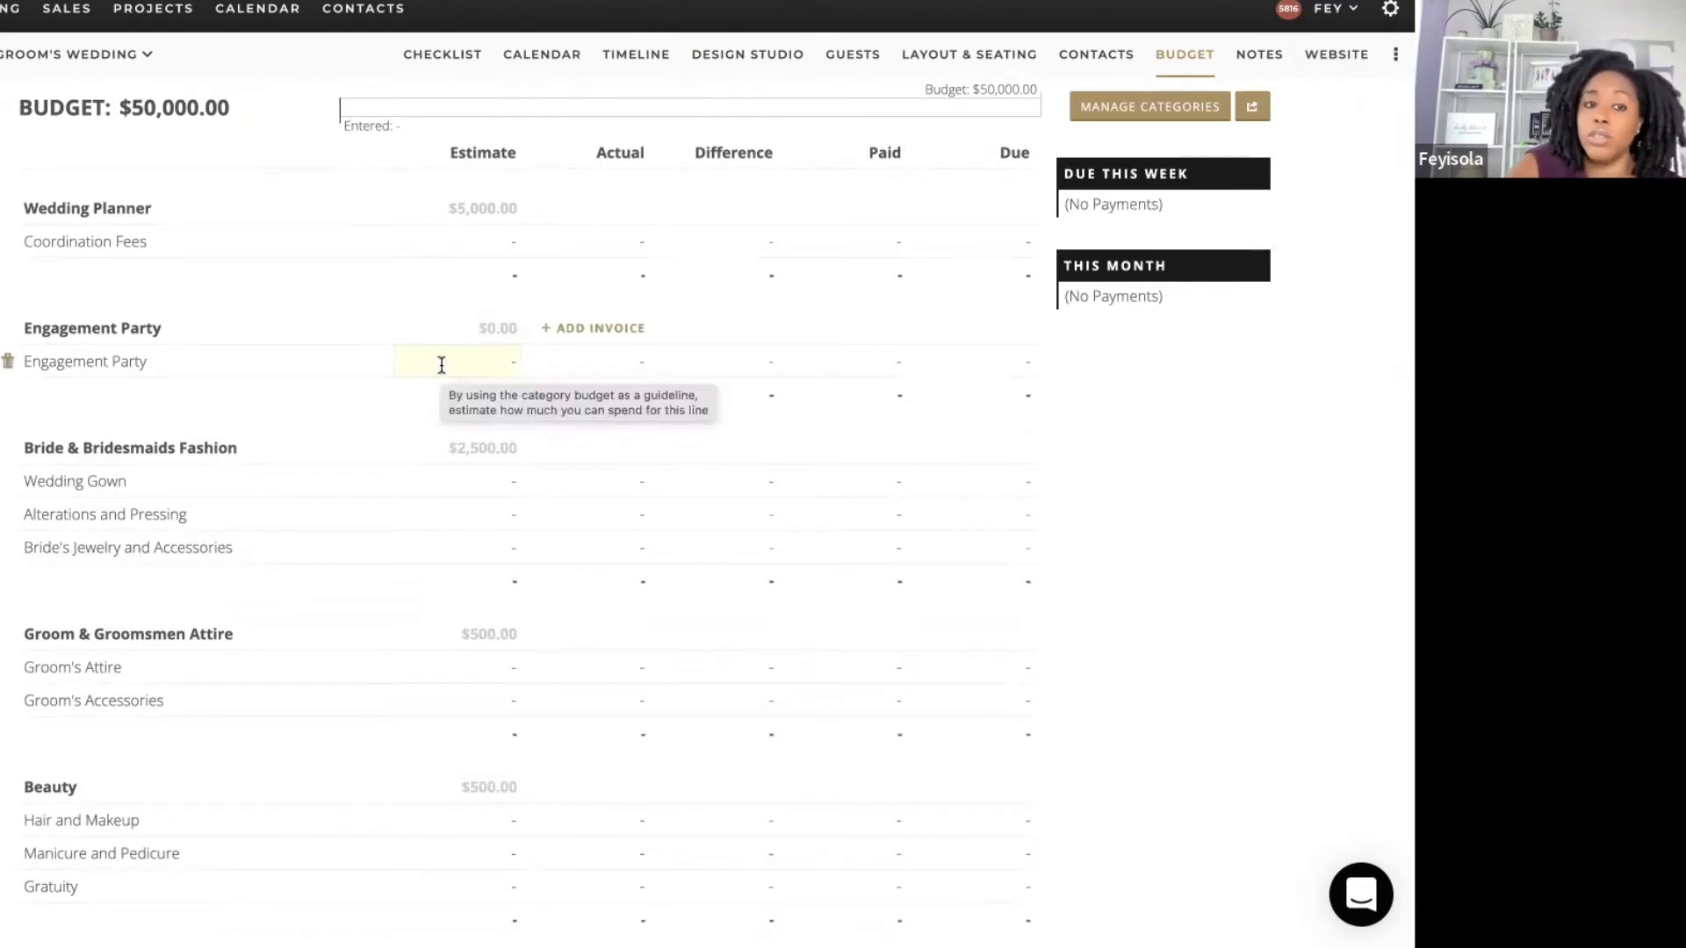
Step: Scroll through the budget categories to review them
scroll(441, 364, "down", 1)
scroll(440, 369, "up", 1)
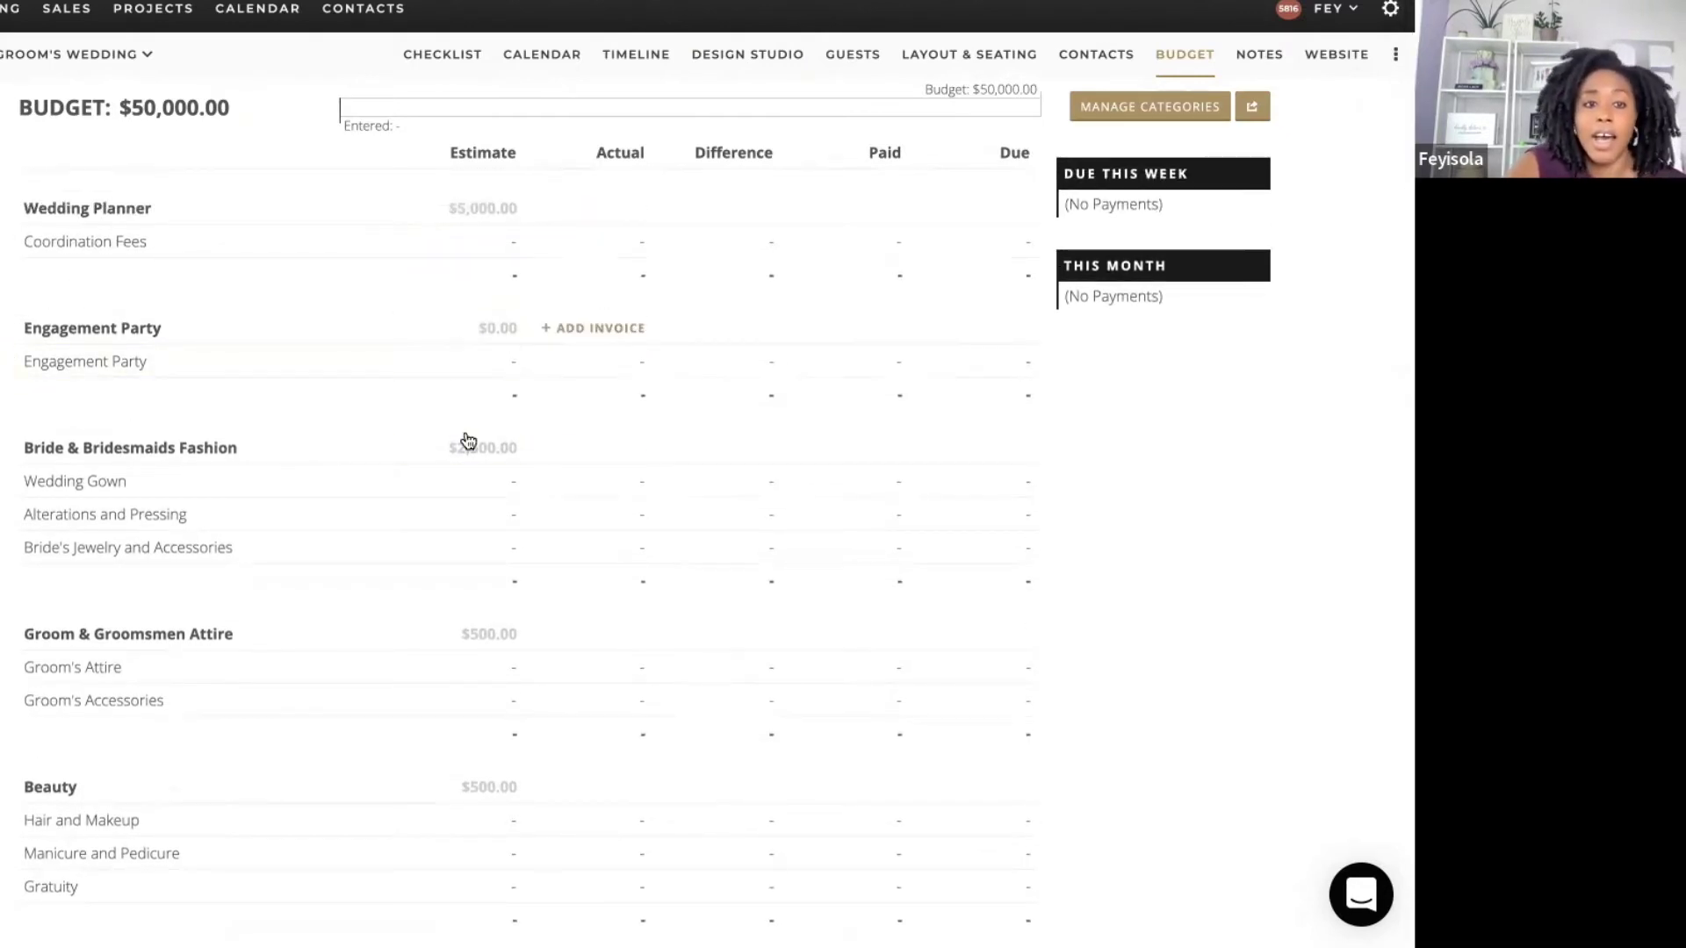
scroll(468, 453, "down", 3)
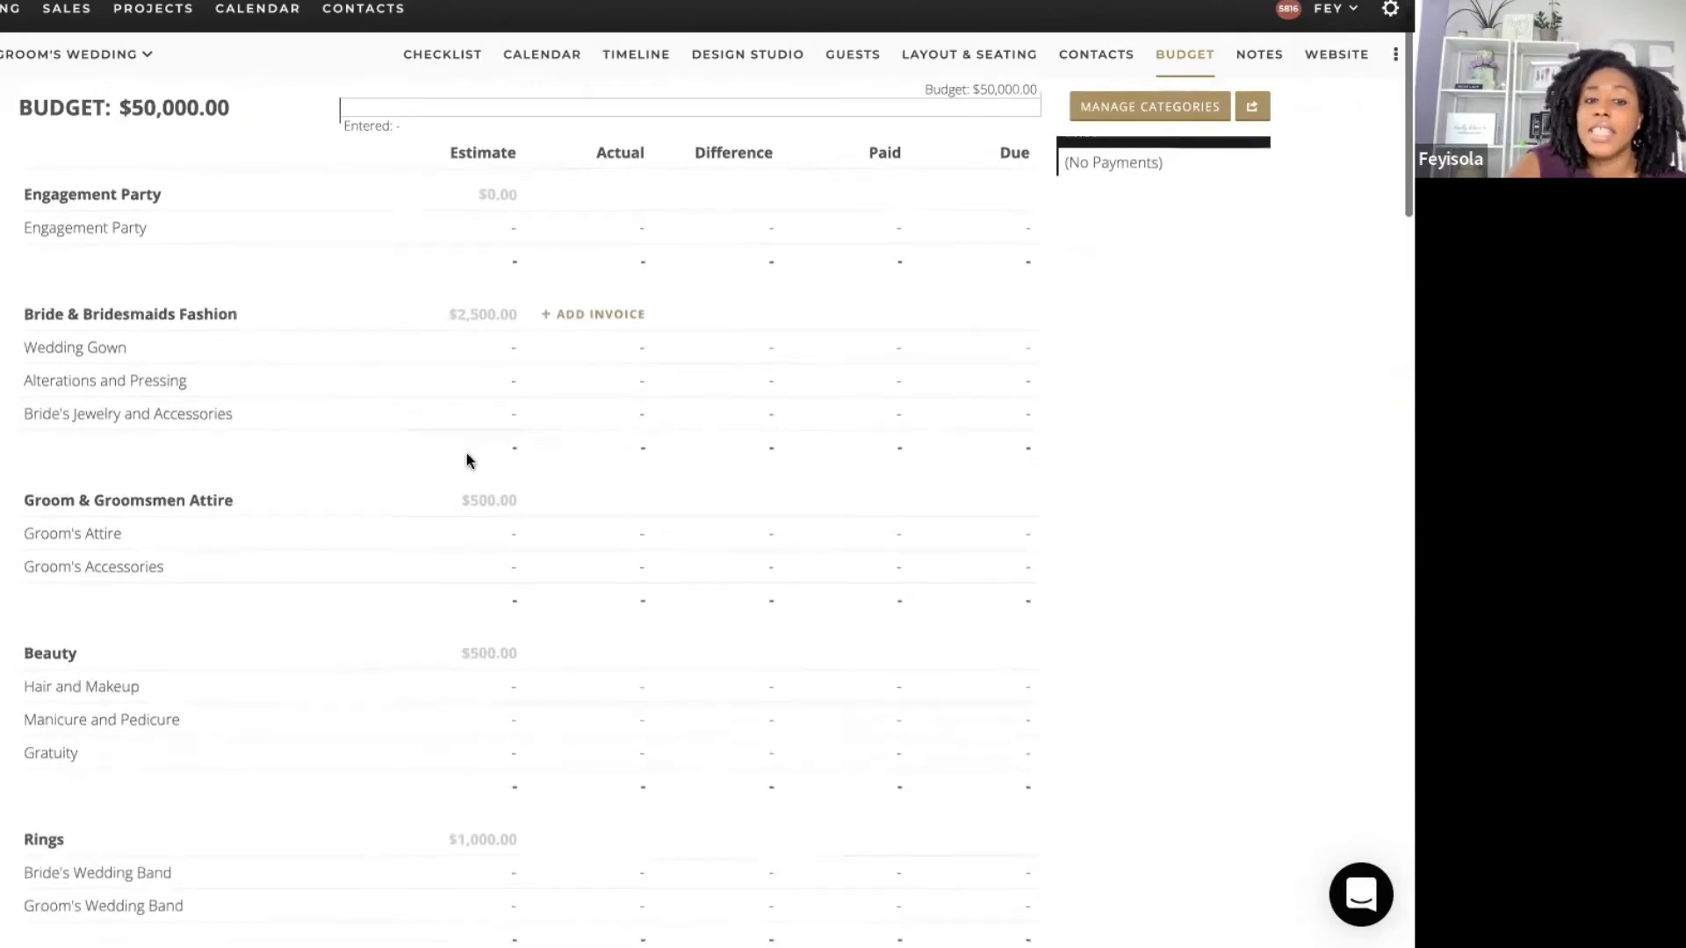
scroll(466, 460, "down", 1)
mouse_move(468, 463)
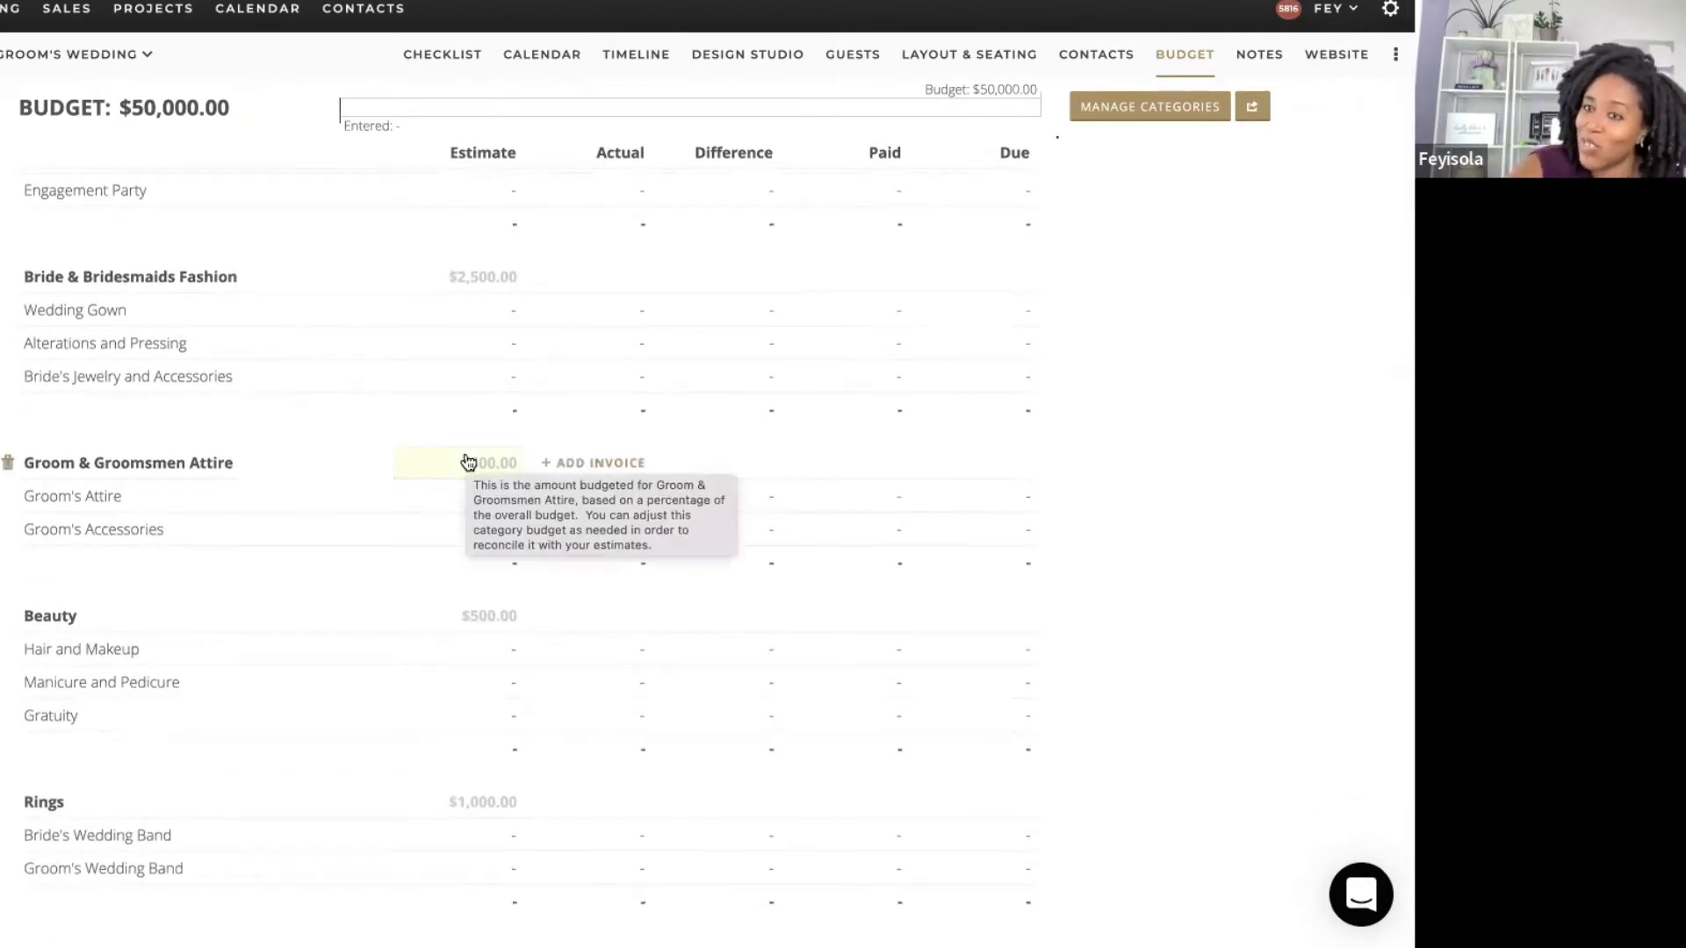
scroll(468, 463, "down", 8)
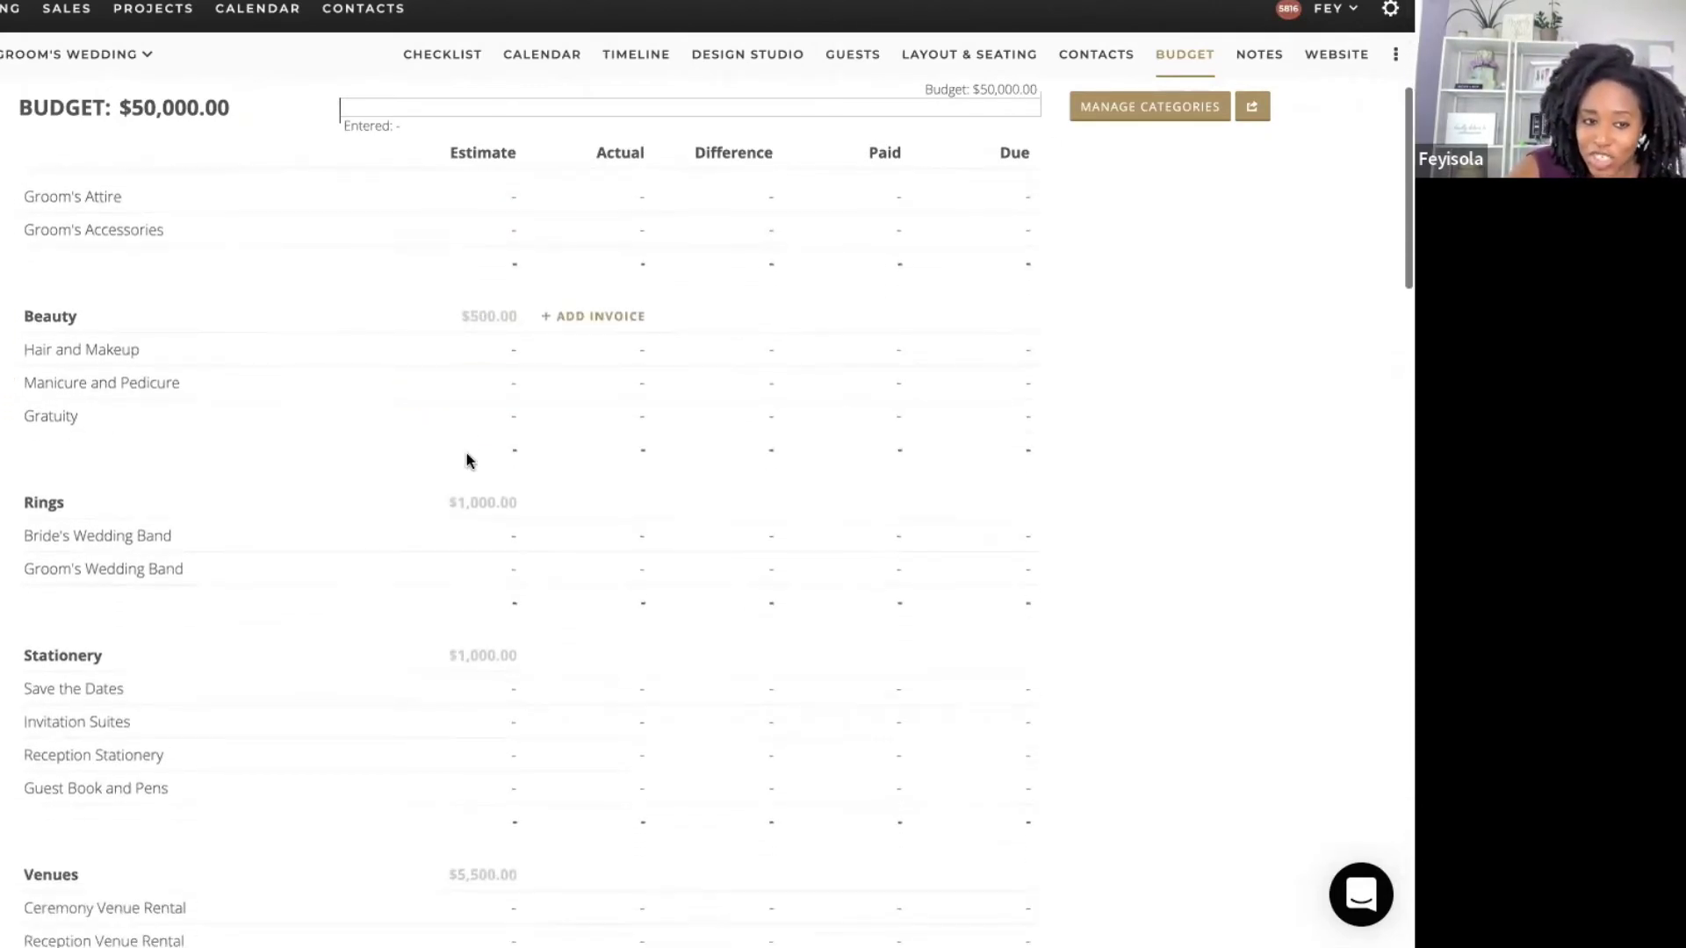
scroll(468, 462, "down", 3)
scroll(468, 456, "up", 4)
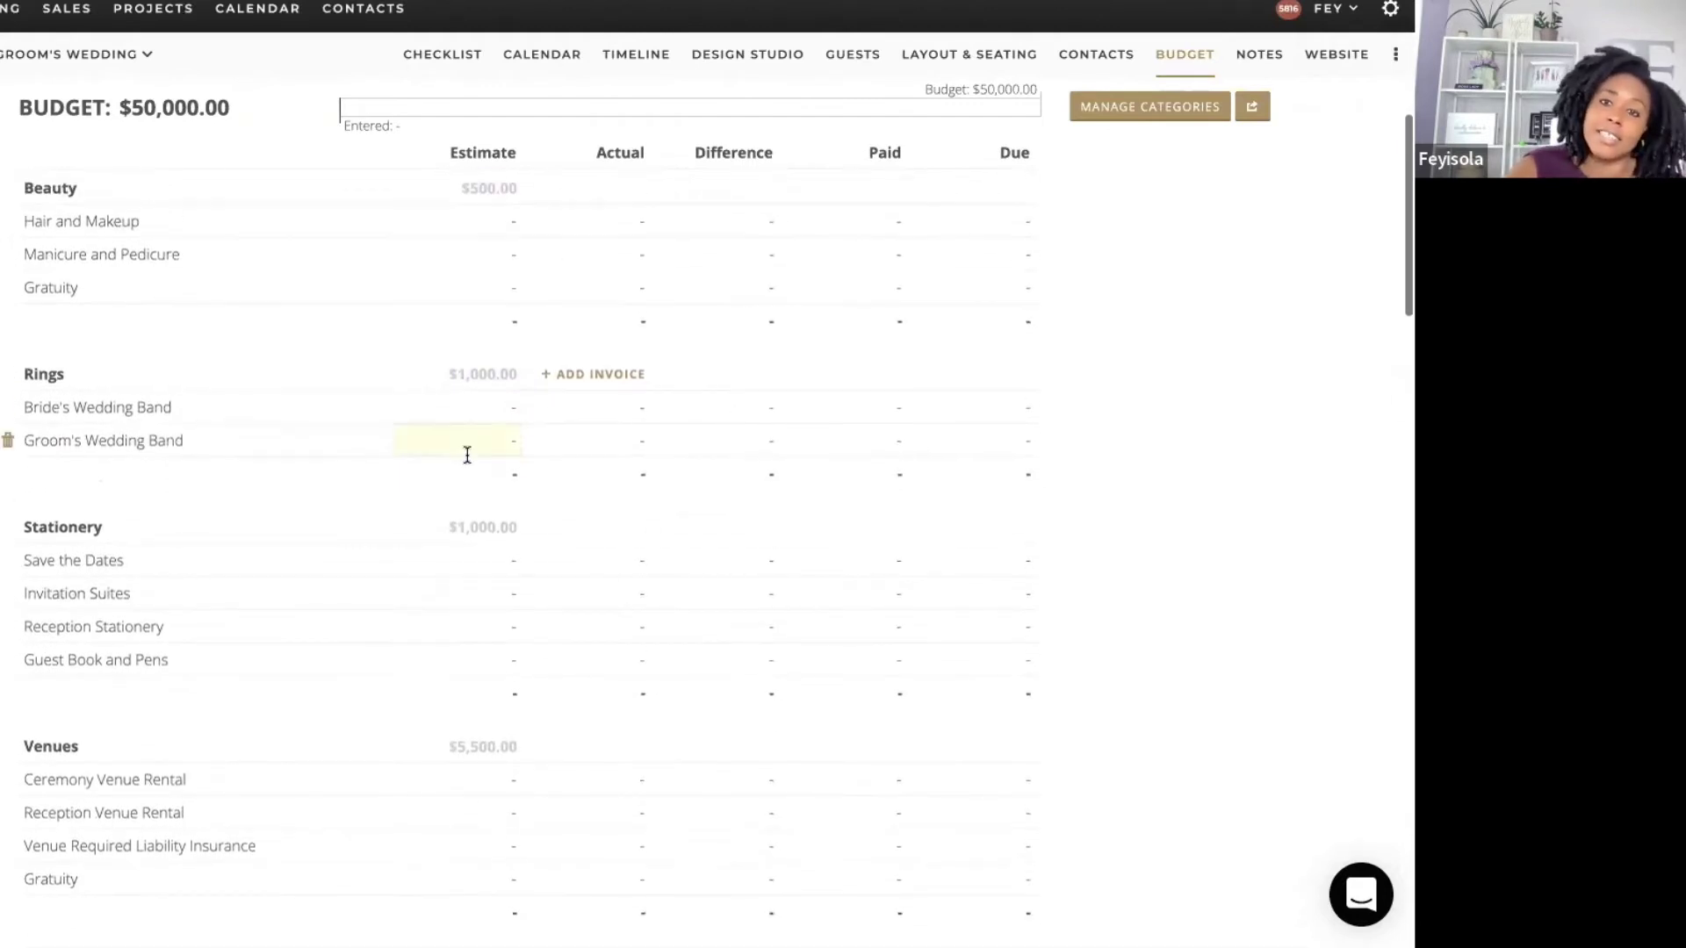
scroll(468, 460, "up", 10)
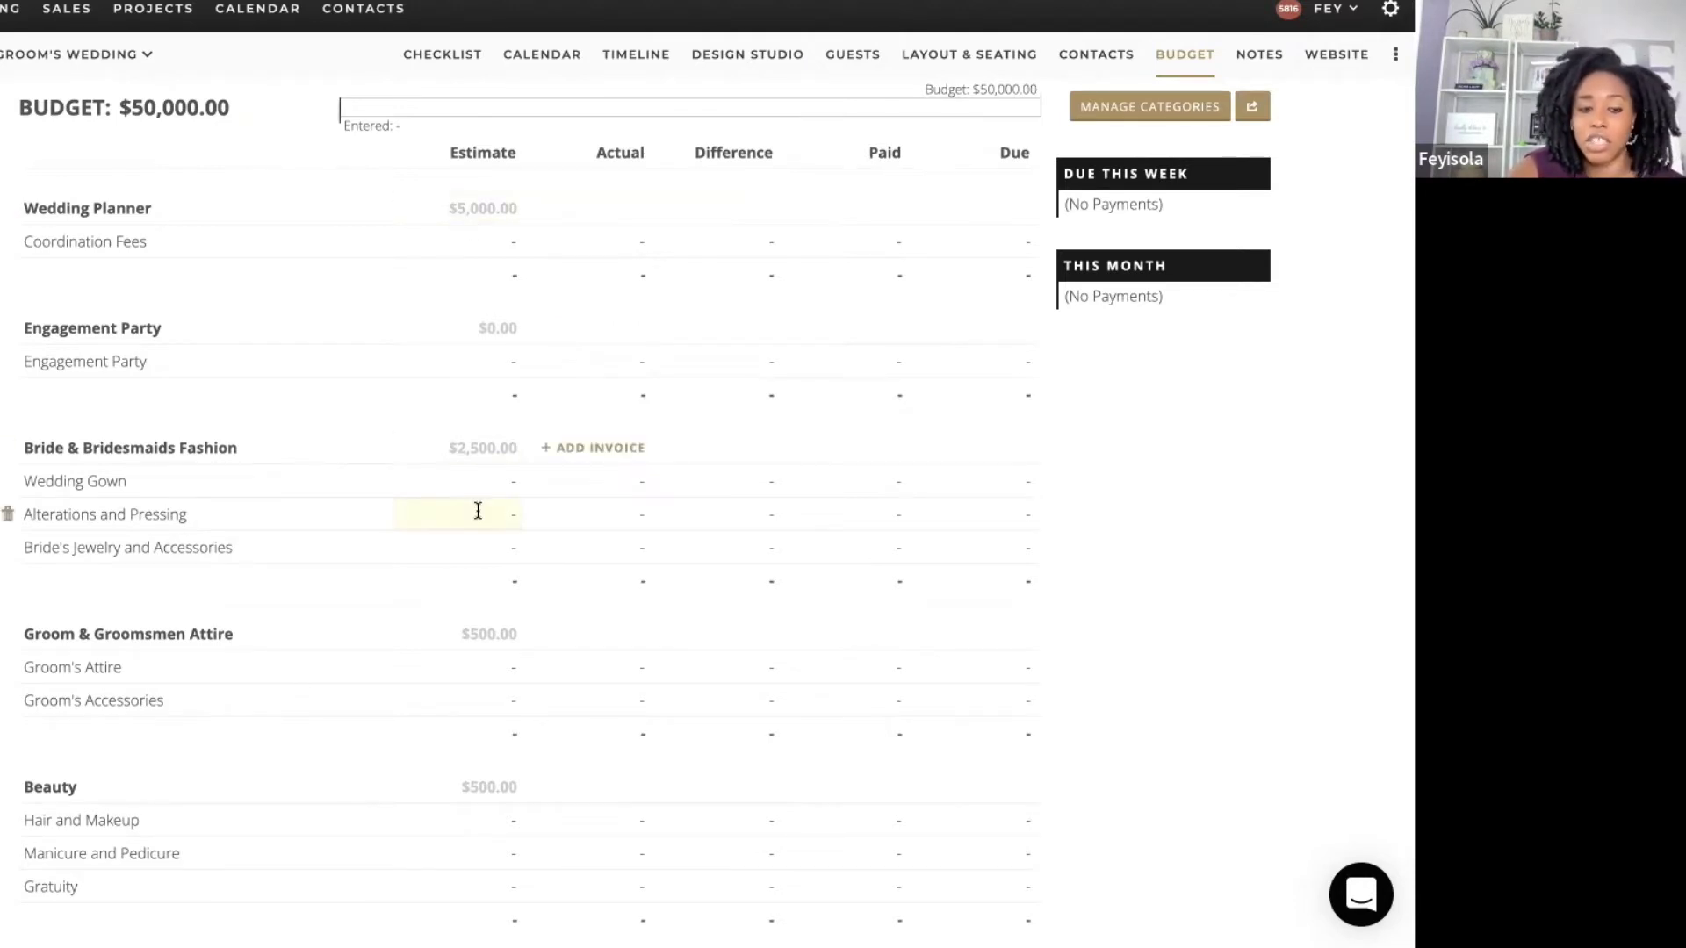
mouse_move(478, 508)
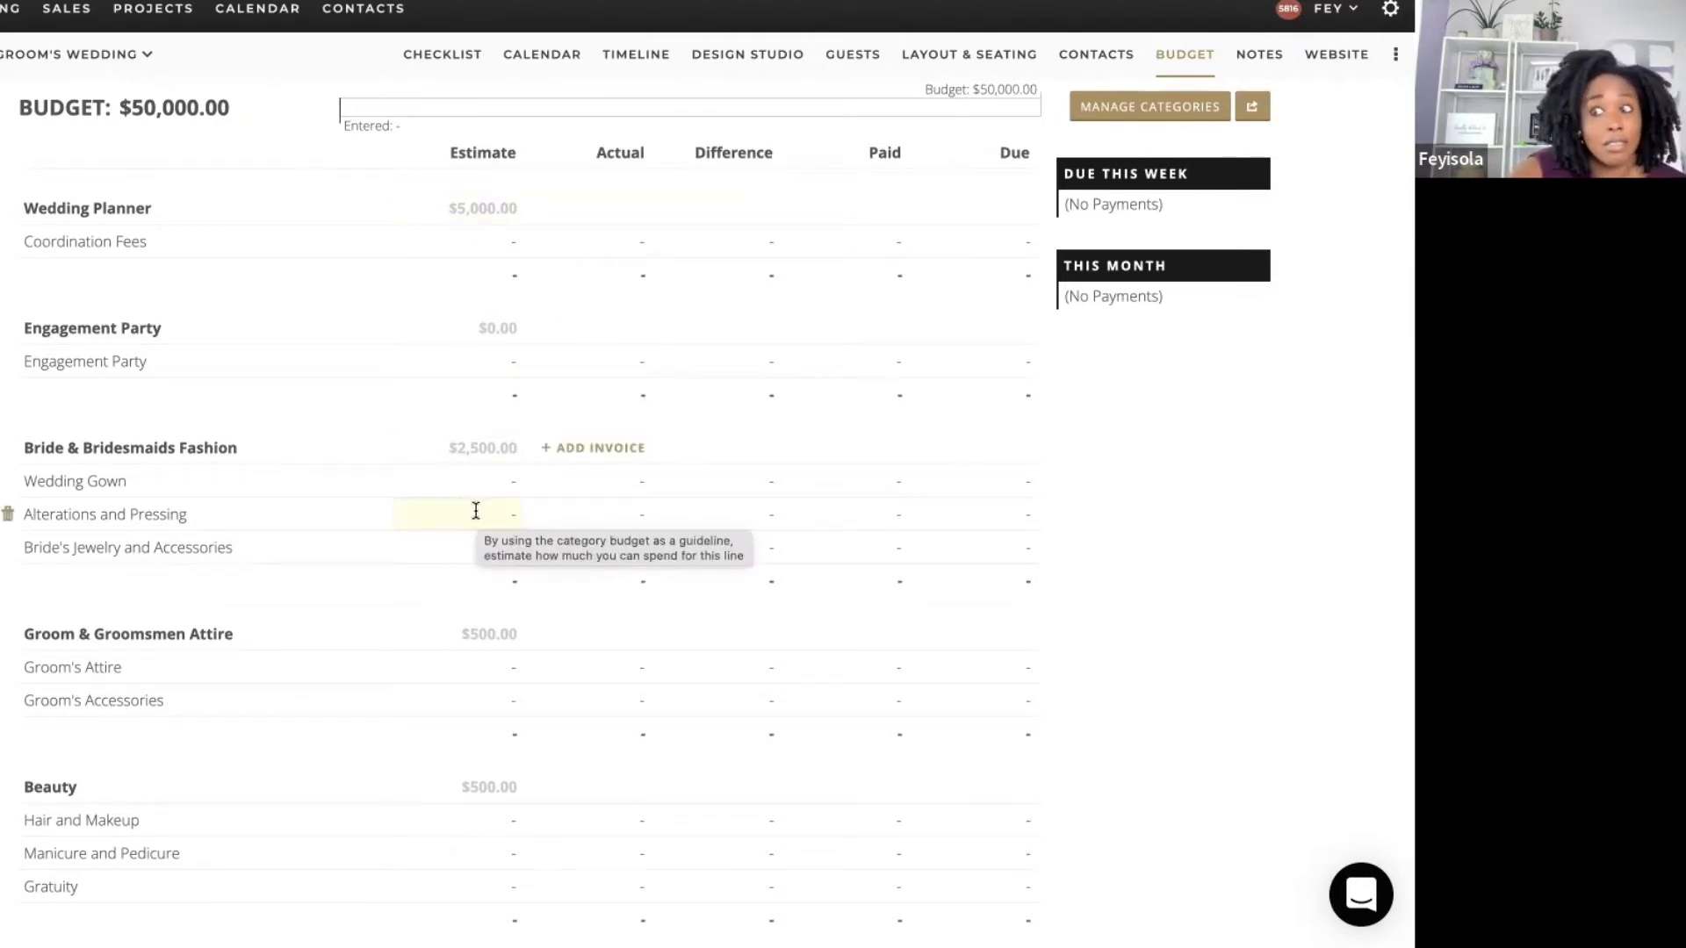
scroll(471, 510, "down", 2)
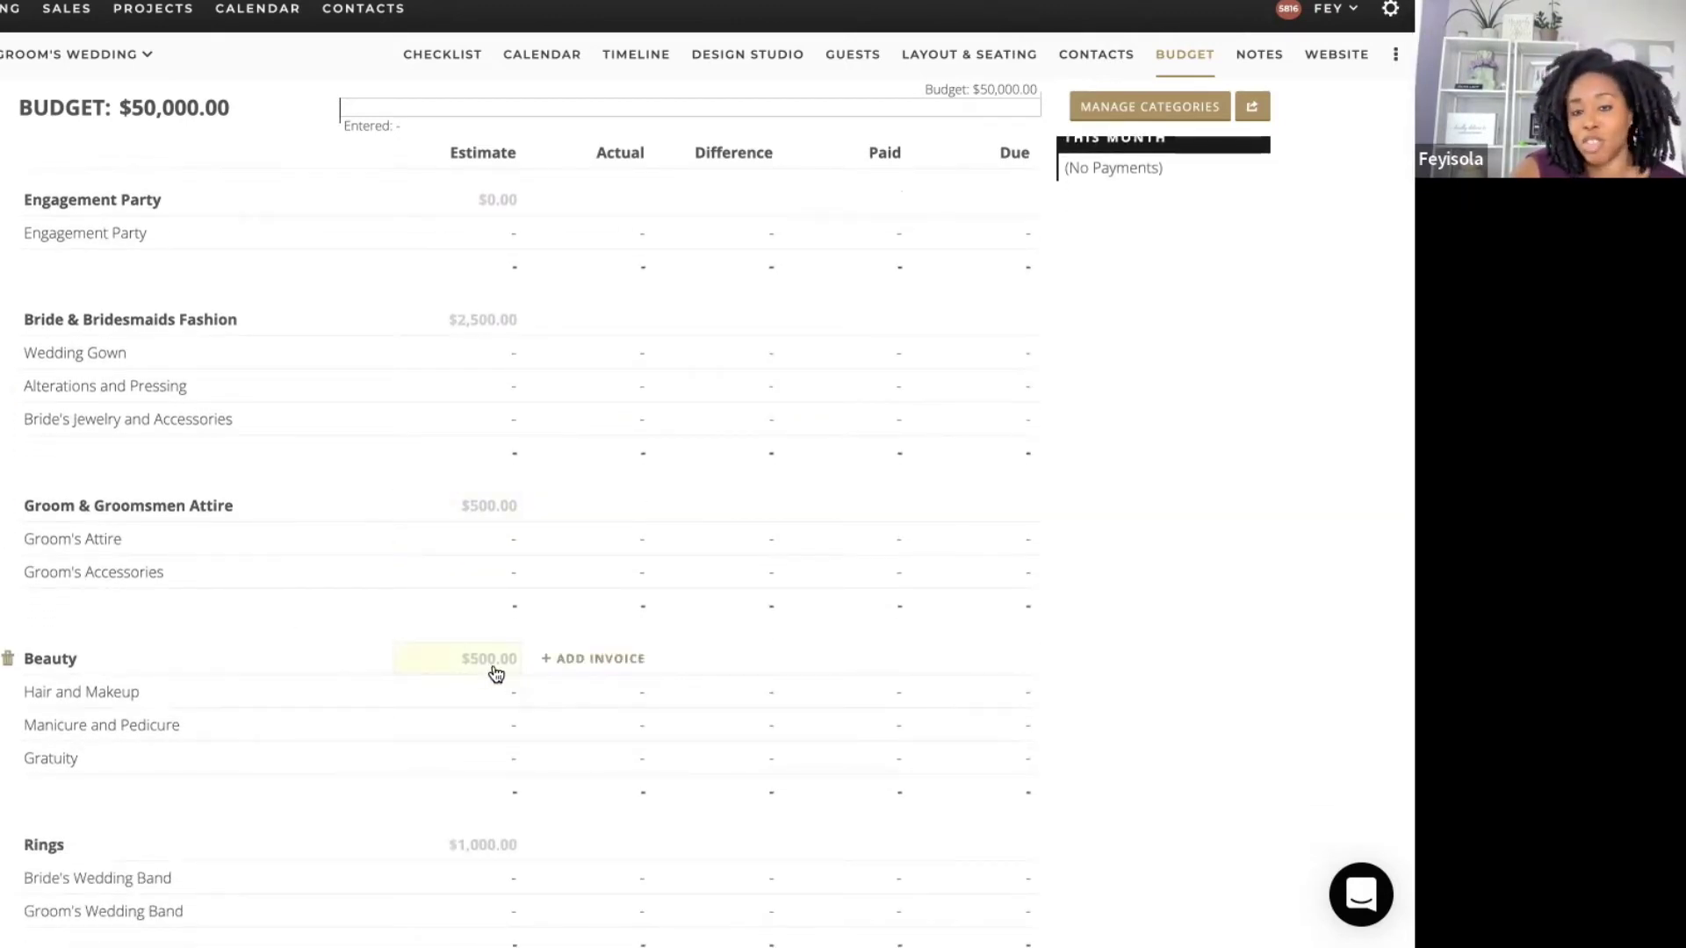
mouse_move(496, 674)
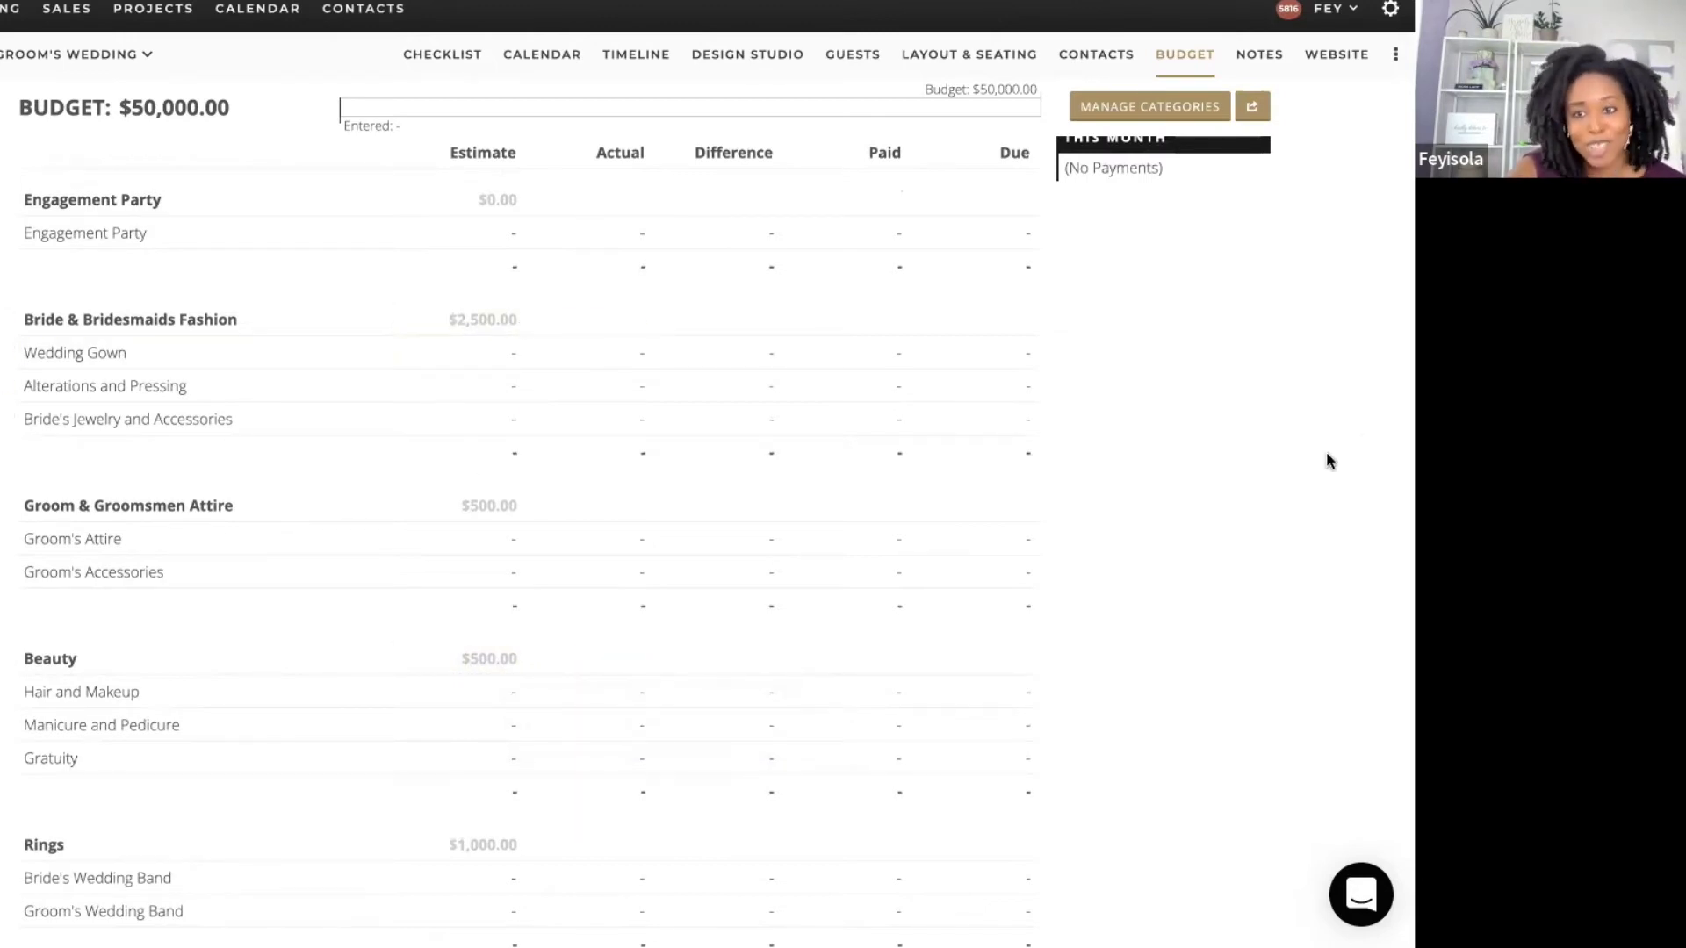
scroll(1262, 417, "down", 3)
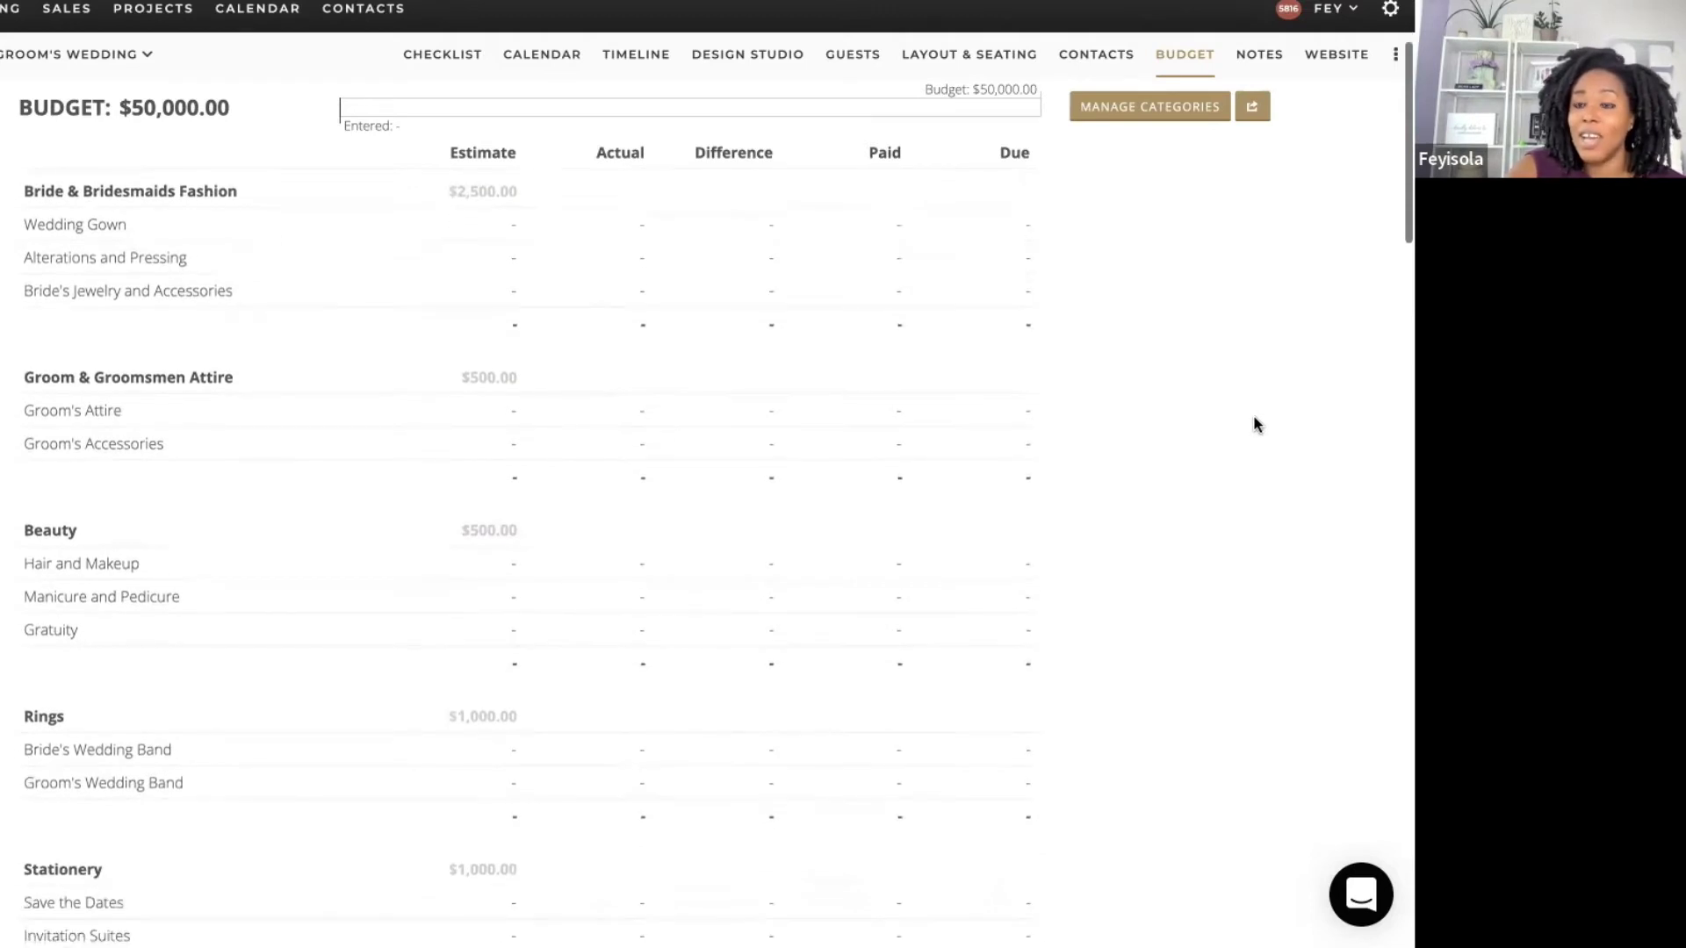
left_click_drag(1402, 196, 1398, 358)
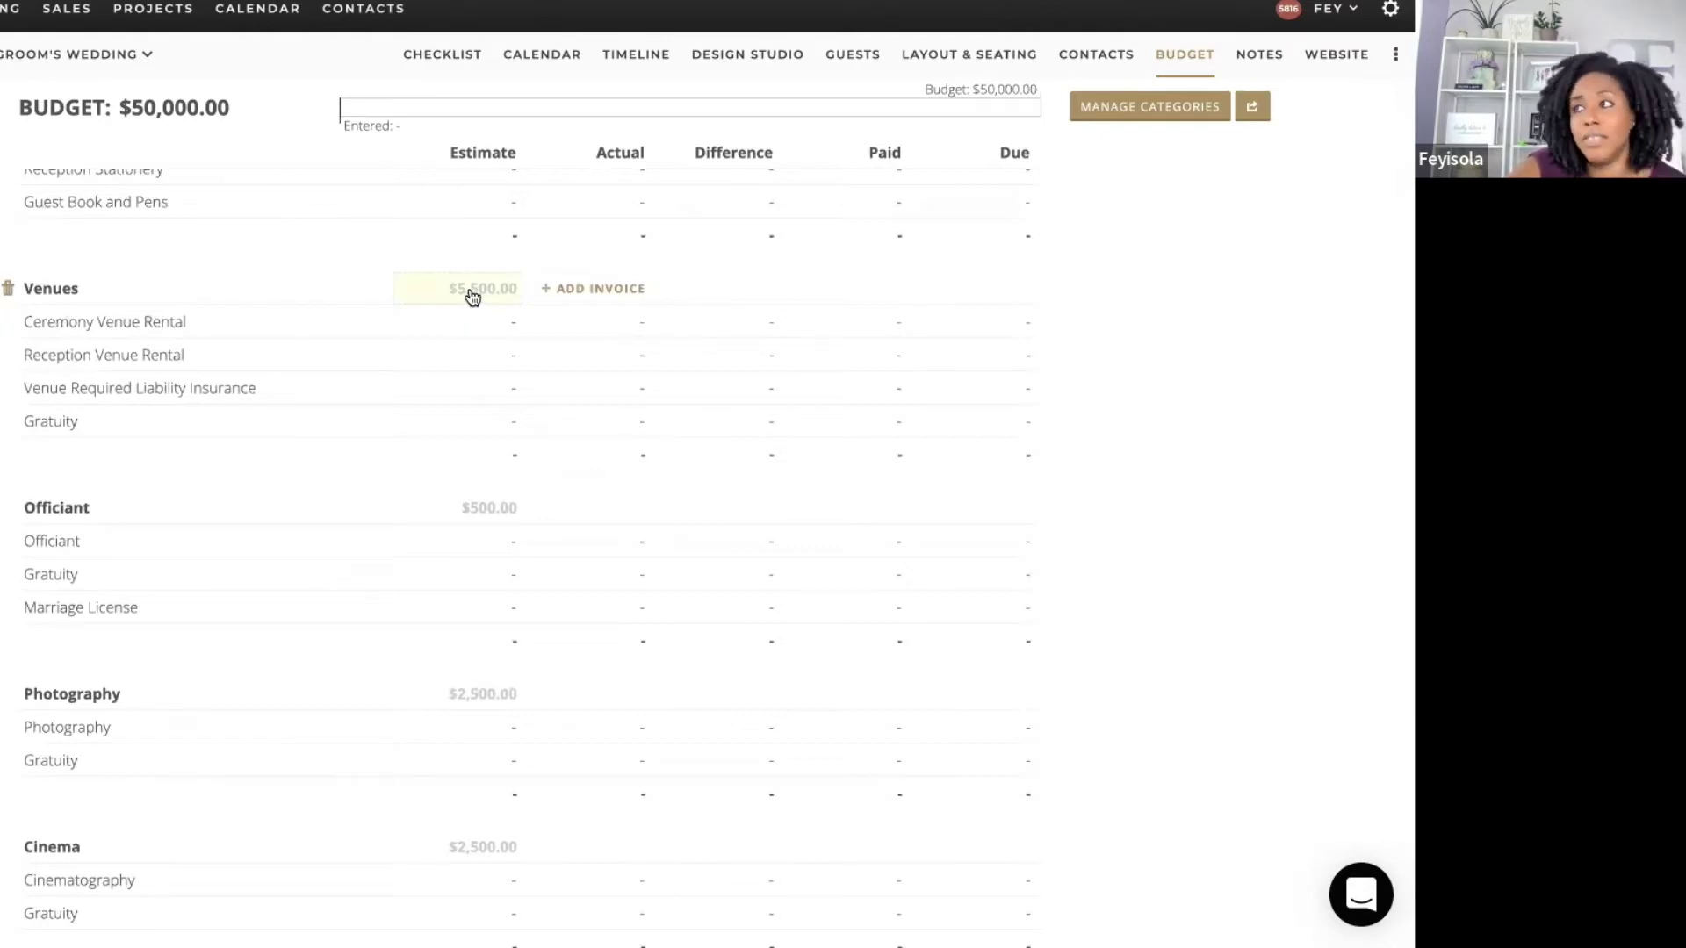
mouse_move(473, 297)
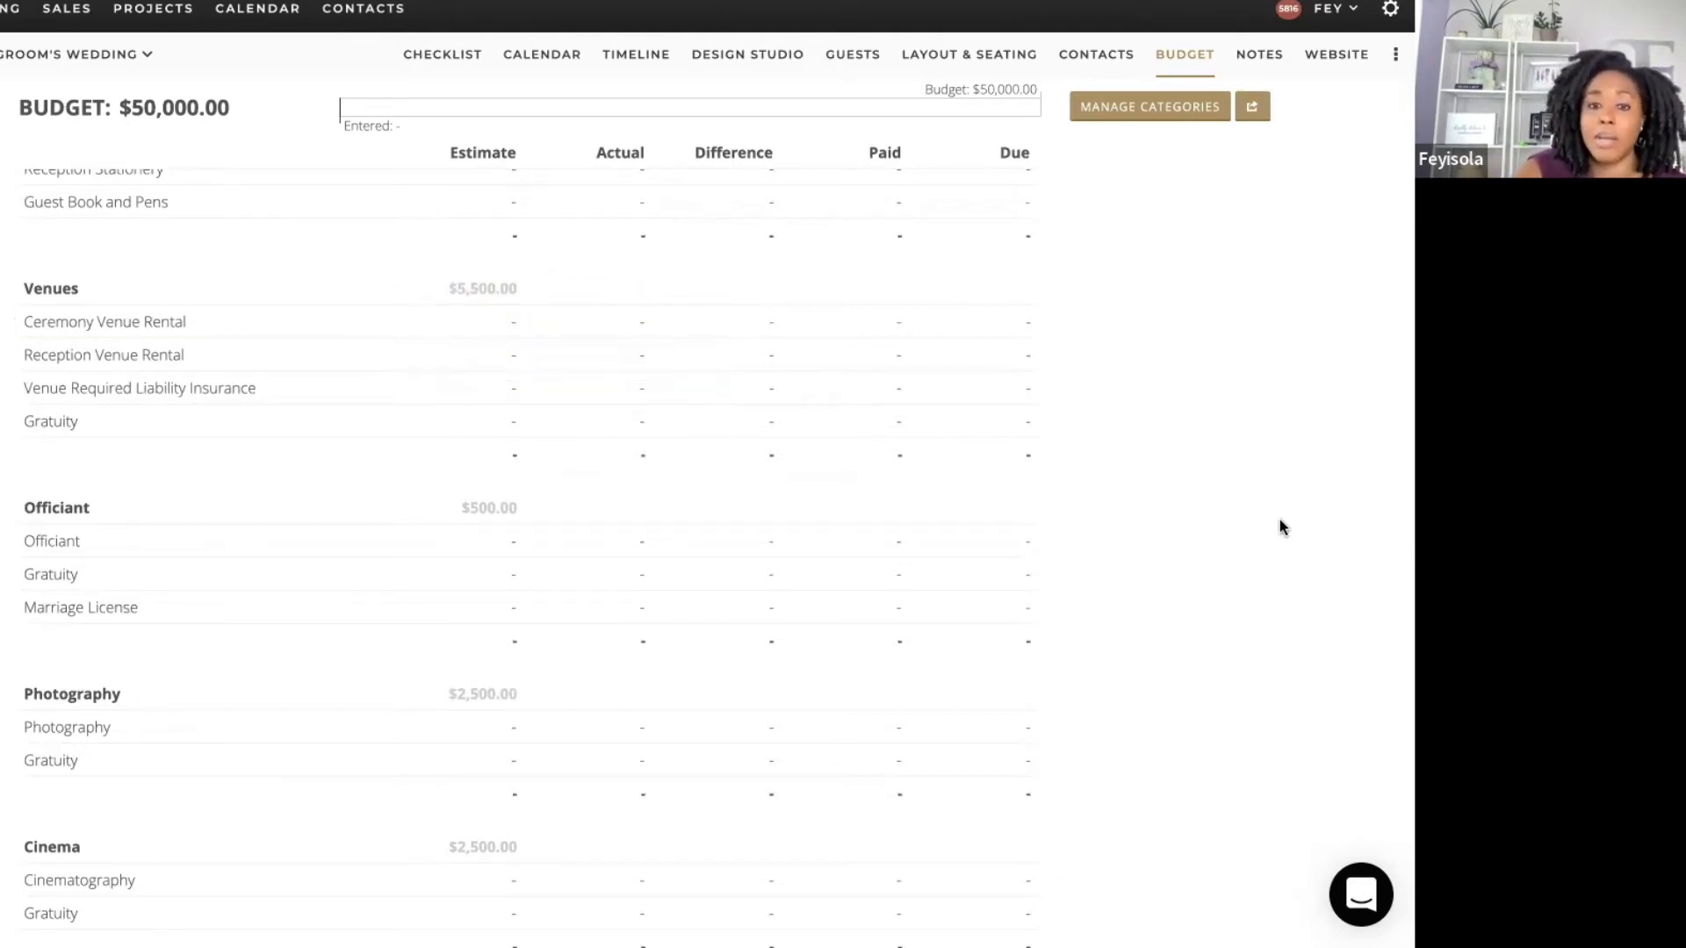
scroll(1279, 519, "down", 3)
left_click_drag(1402, 318, 1321, 59)
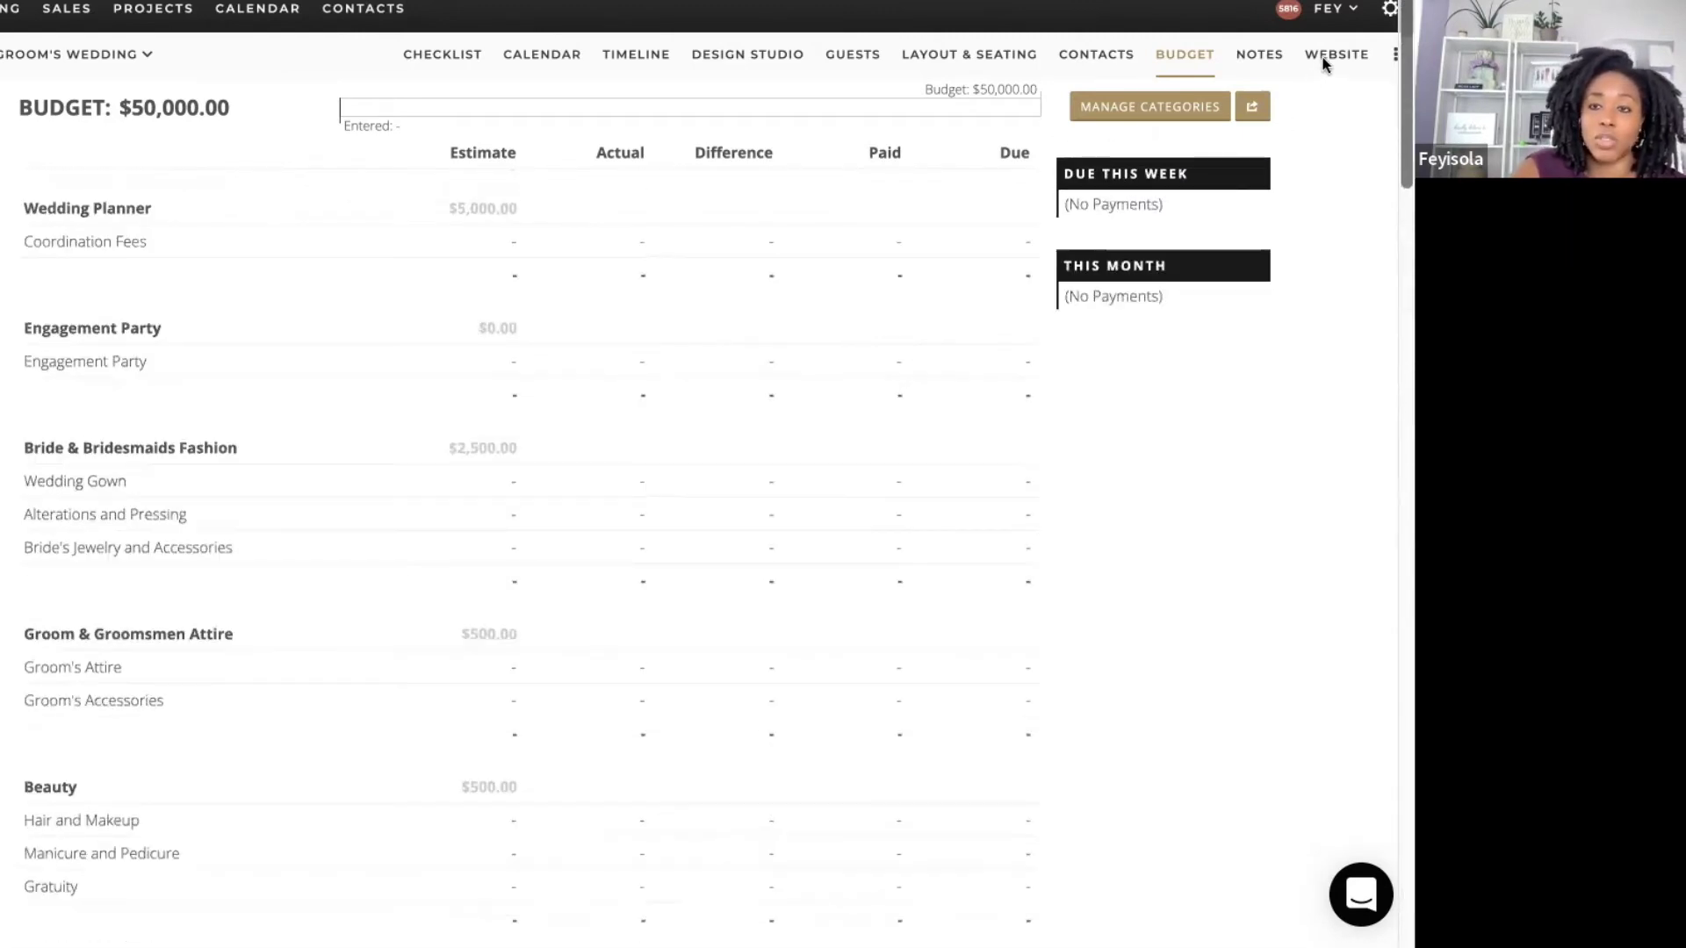
left_click(1096, 49)
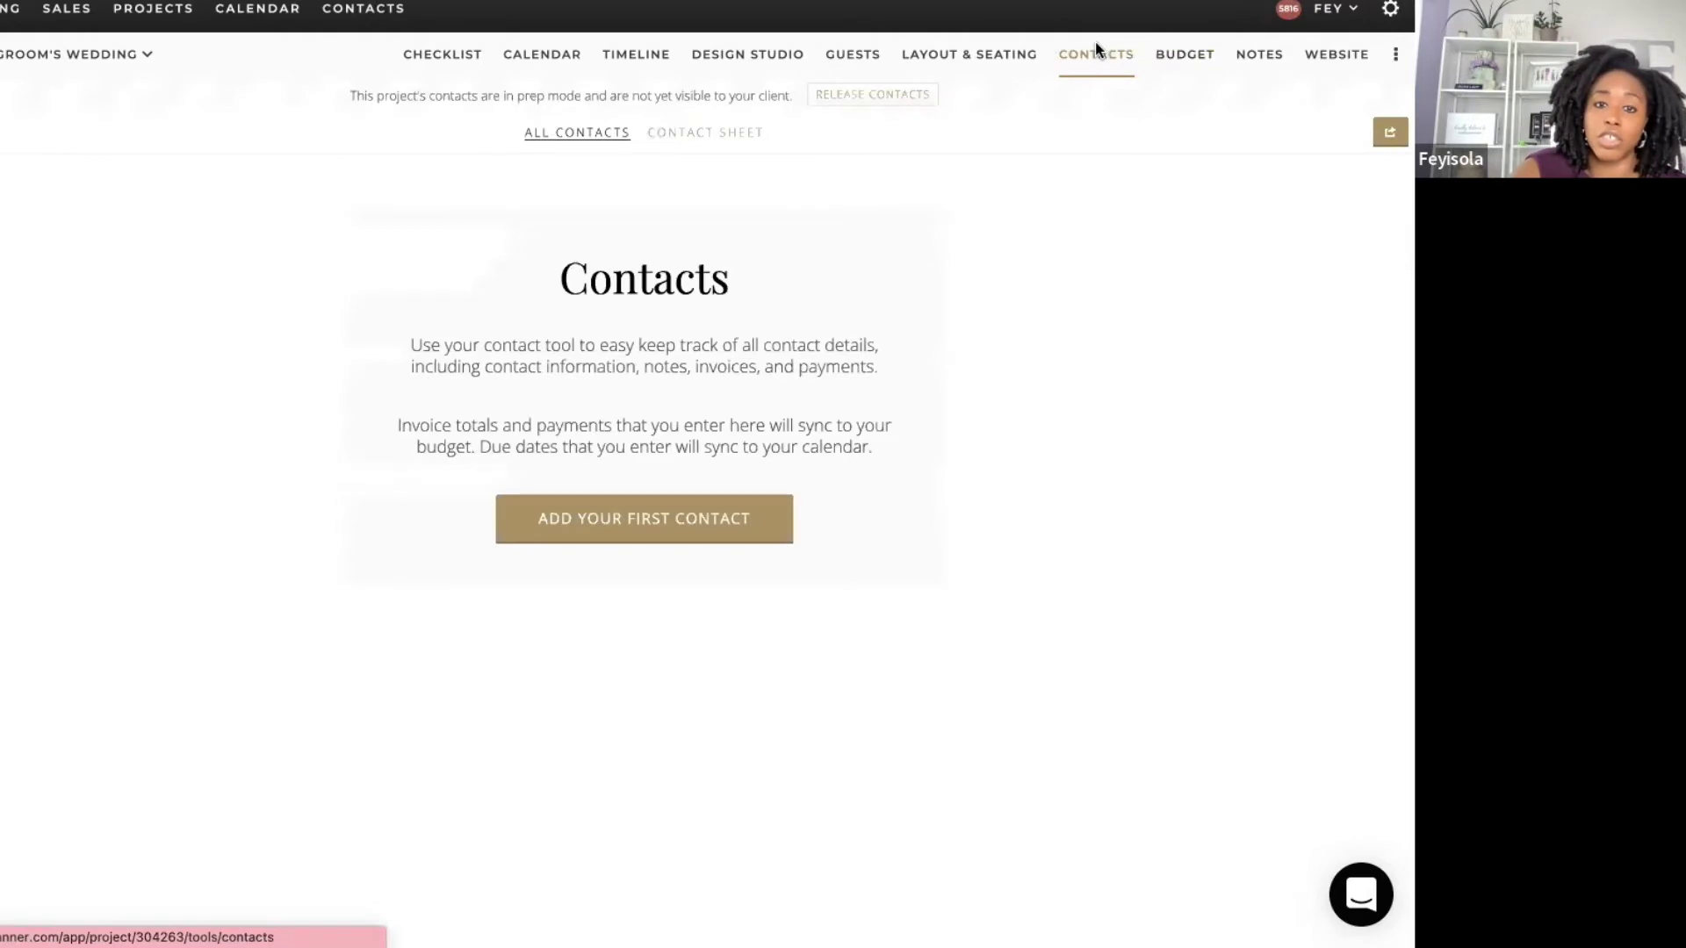
Step: Release the contacts to the client and add Statuesque Events as the Planner contact
left_click(845, 93)
left_click(797, 261)
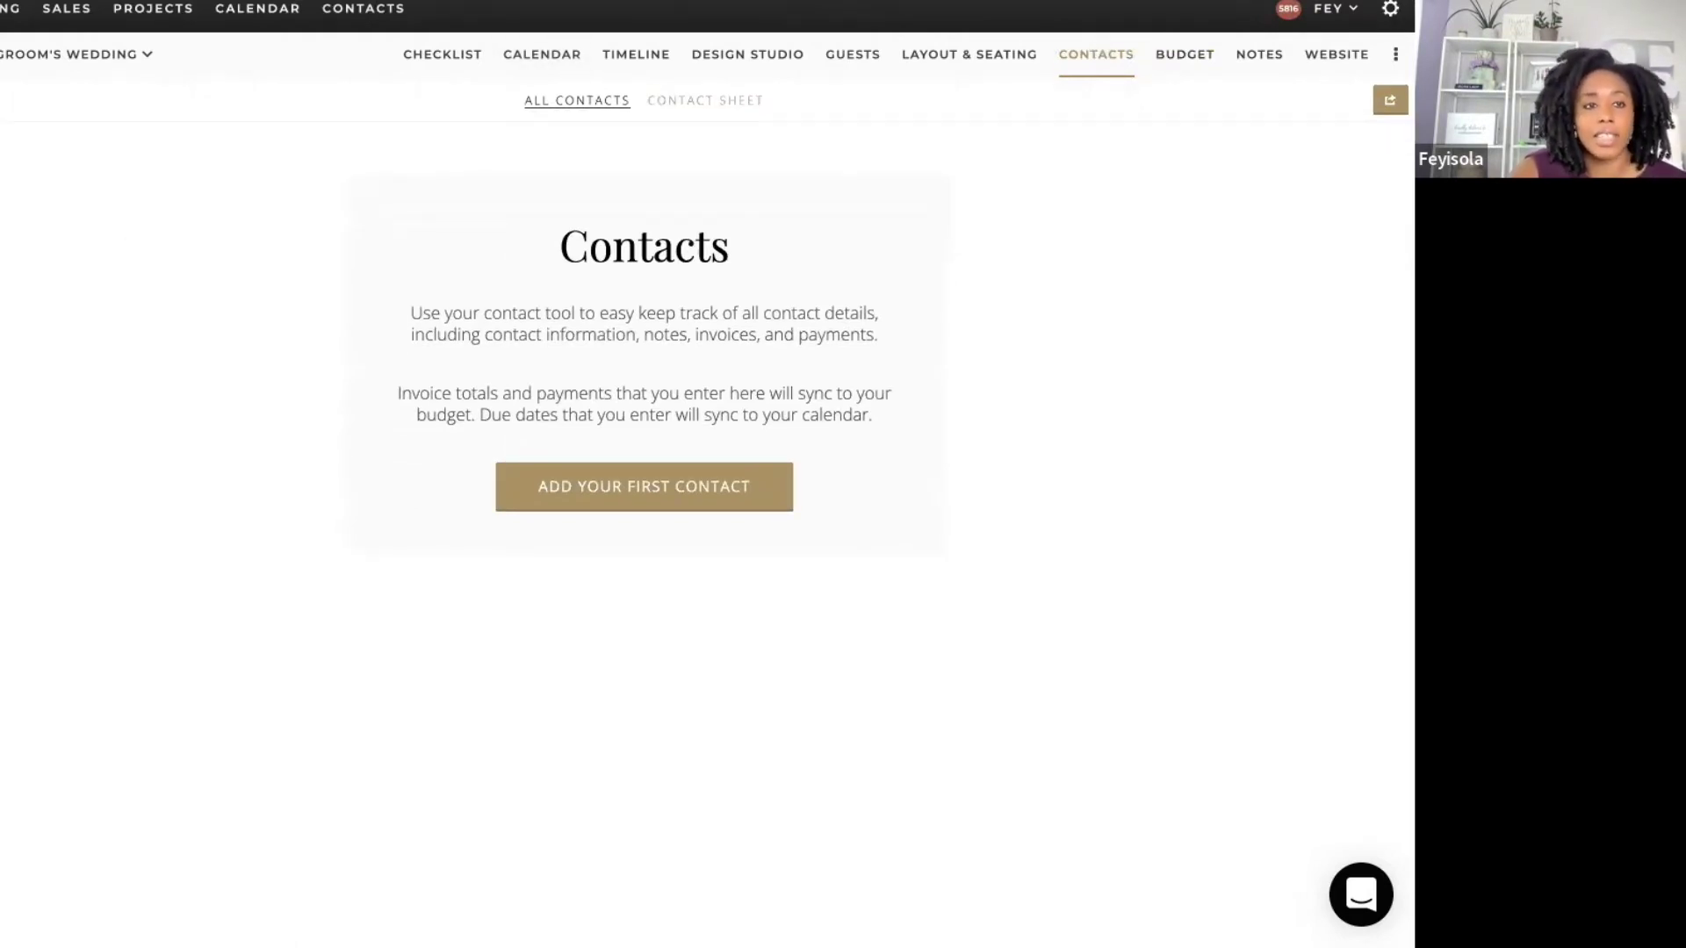
left_click(2, 100)
type("F")
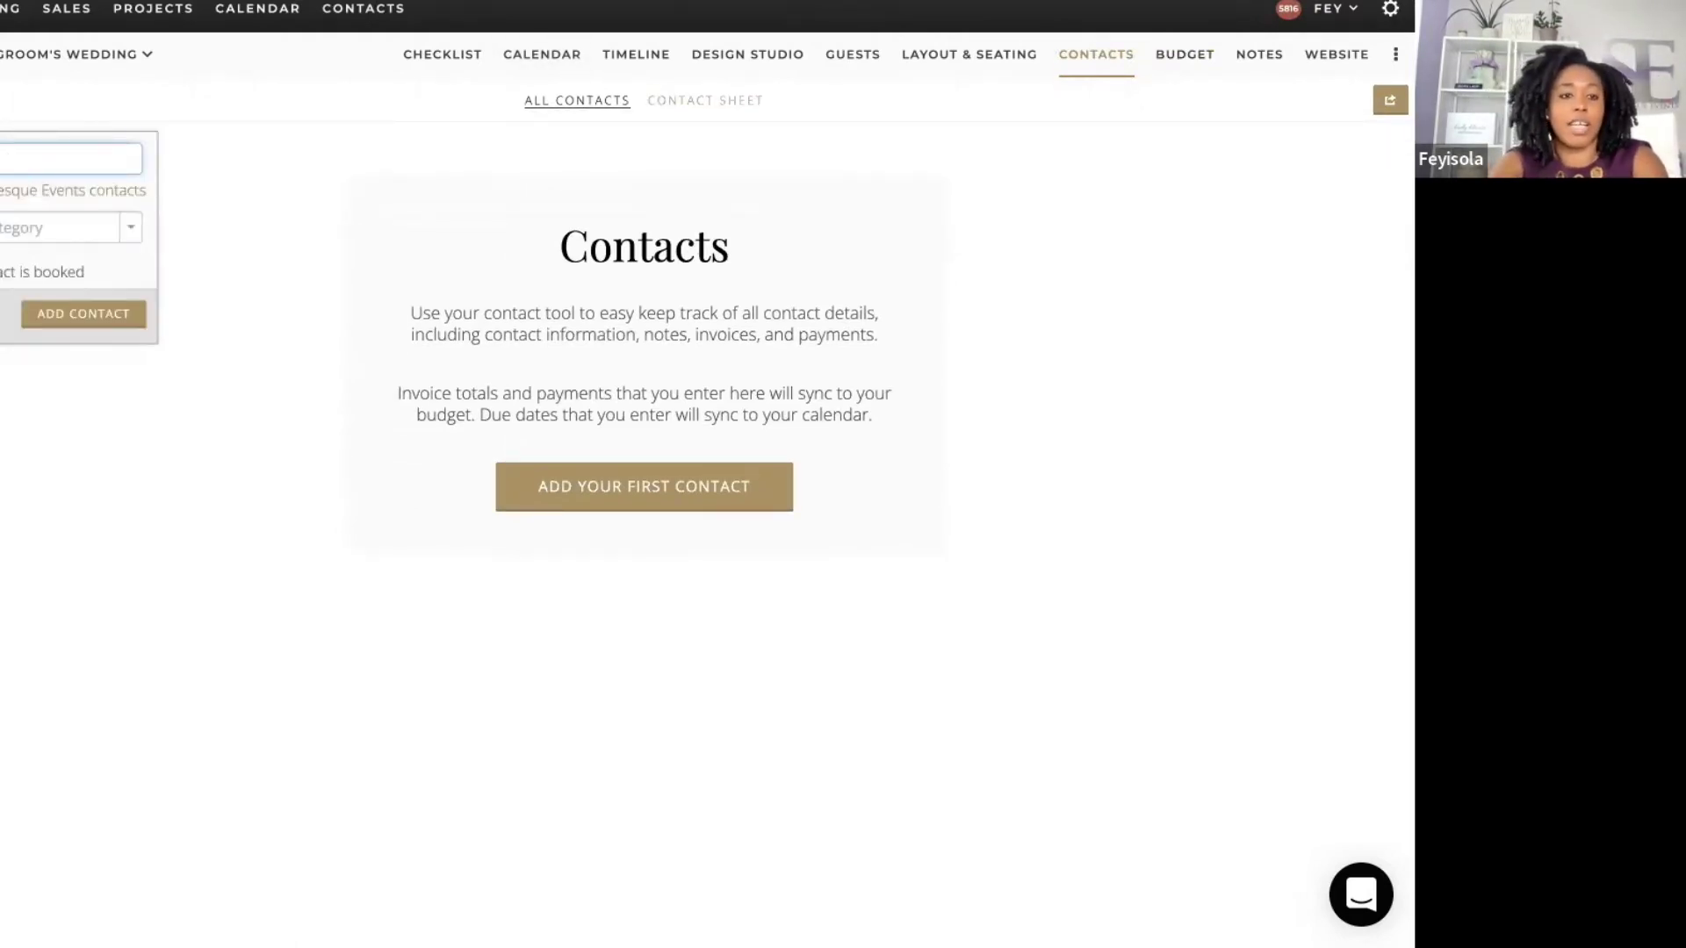
type("vents")
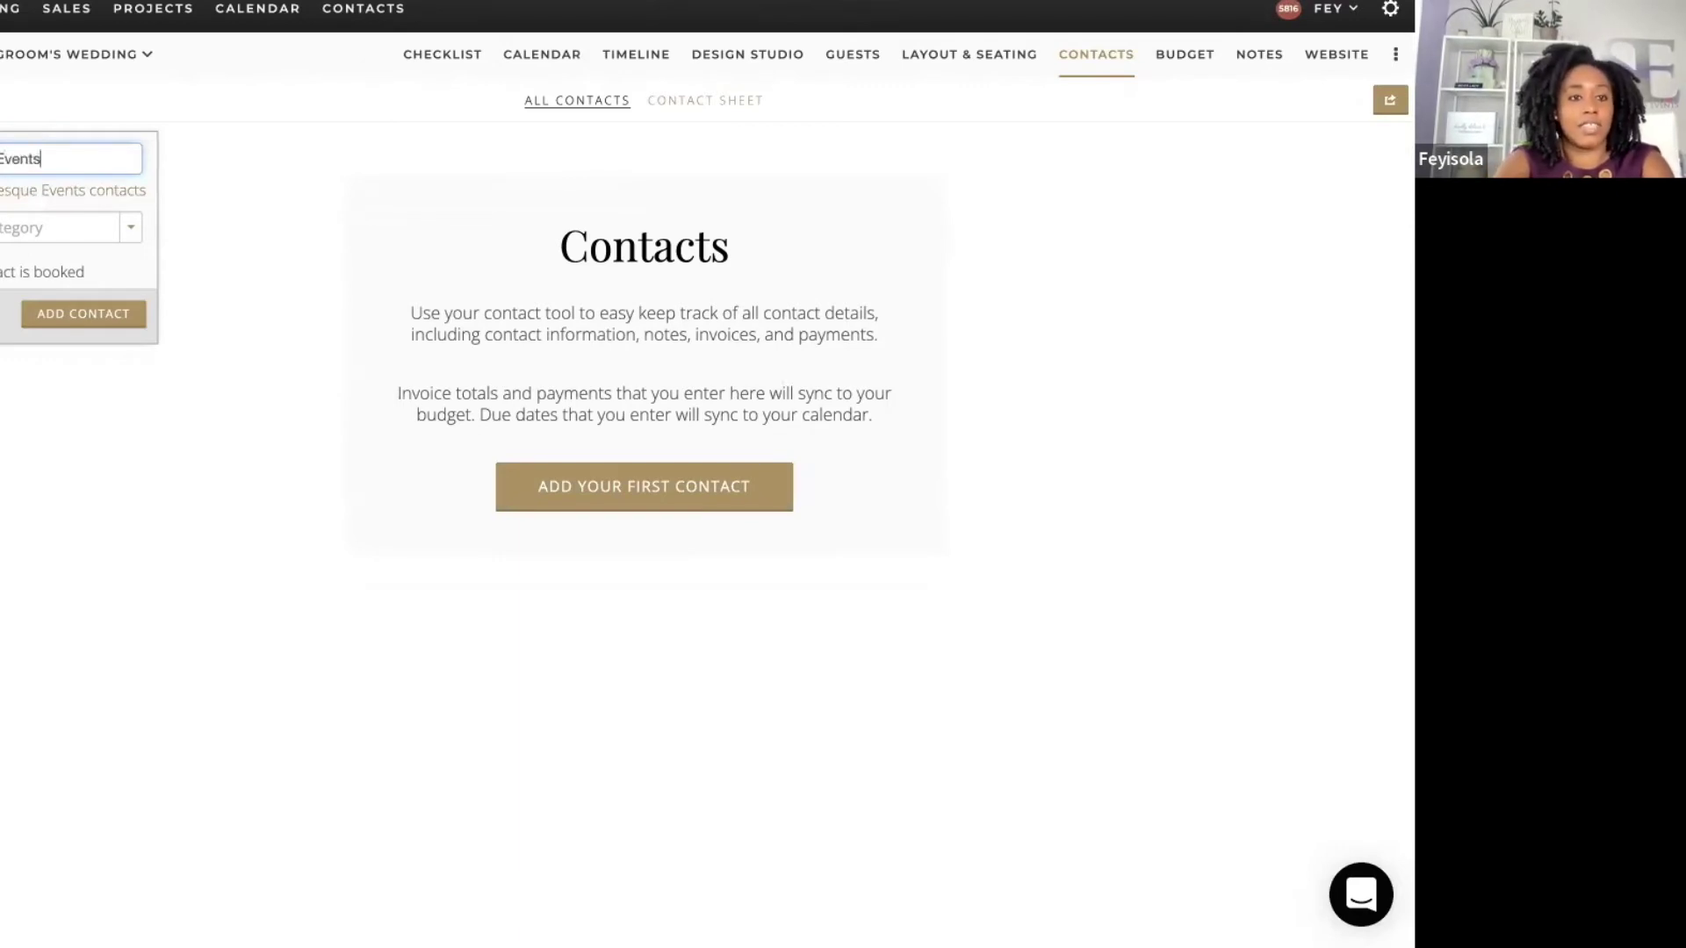
left_click(15, 230)
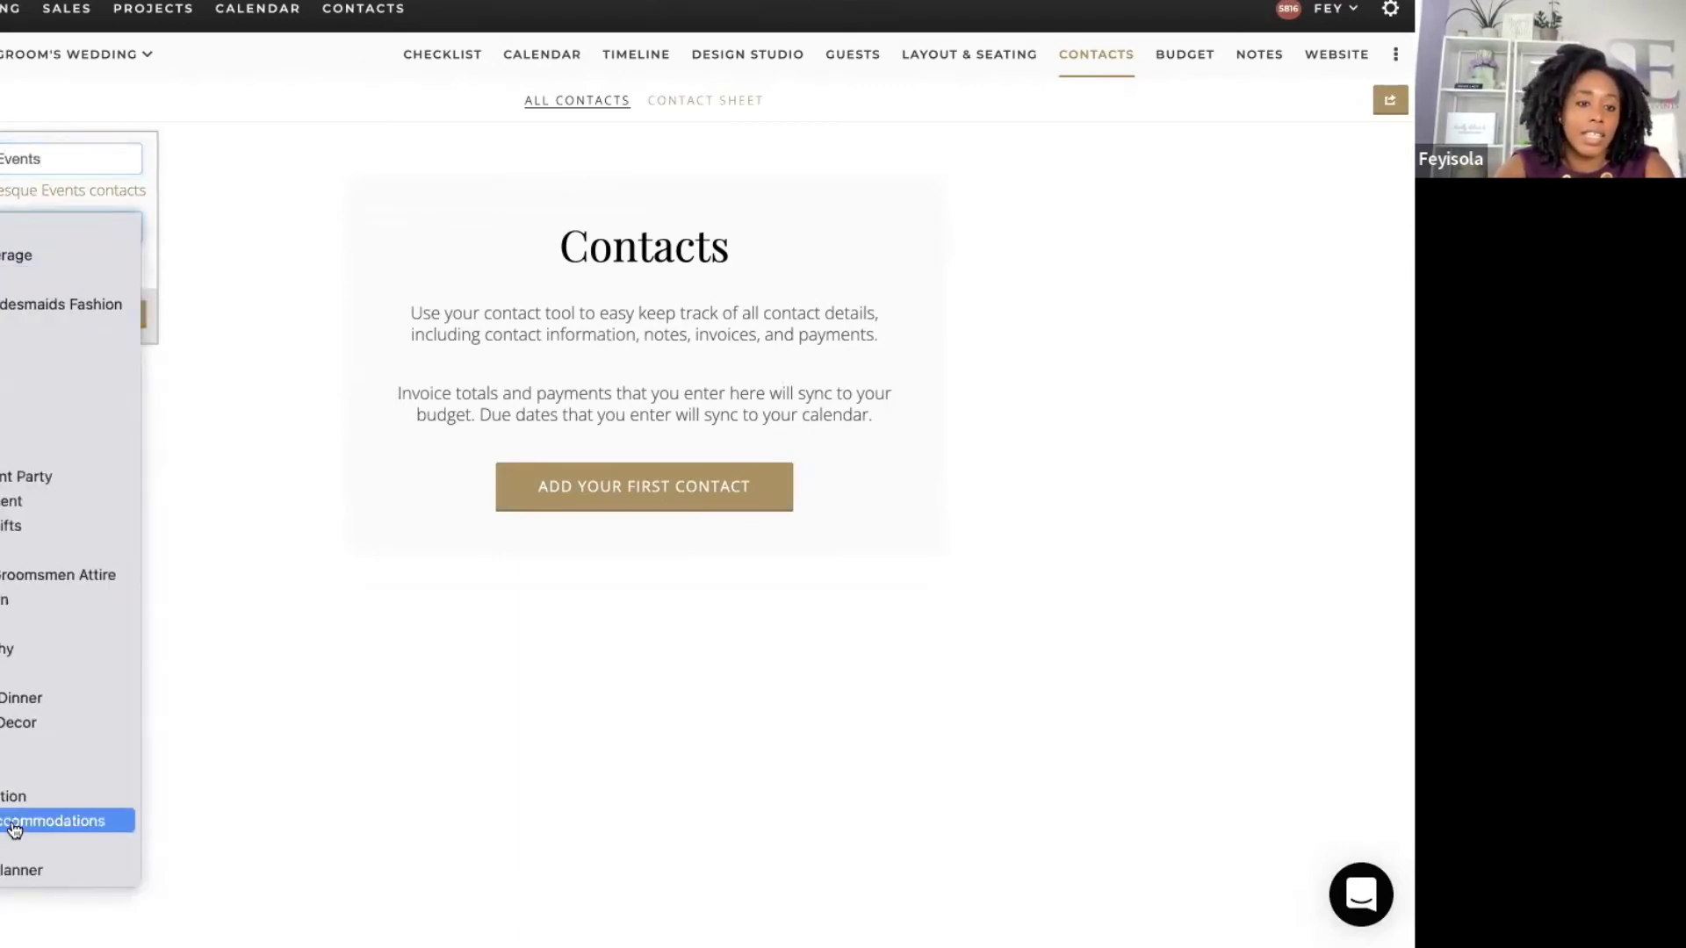
left_click(20, 870)
left_click(124, 318)
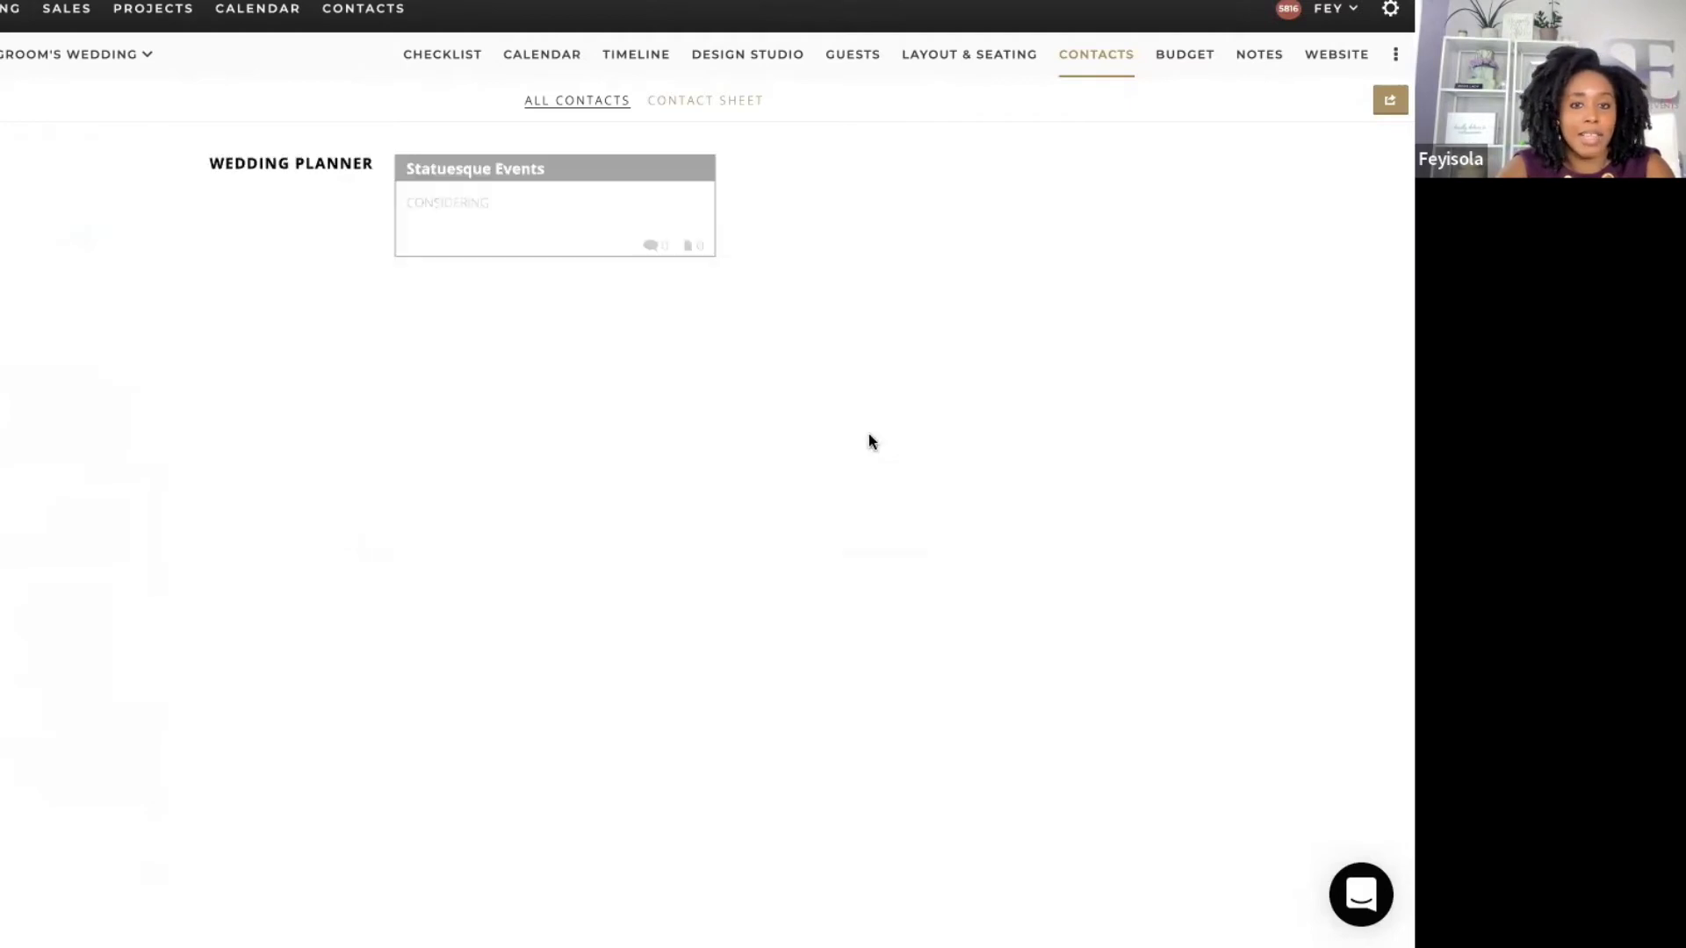
Step: Create a $5,000 Planner payment-schedule invoice for Statuesque Events
left_click(437, 230)
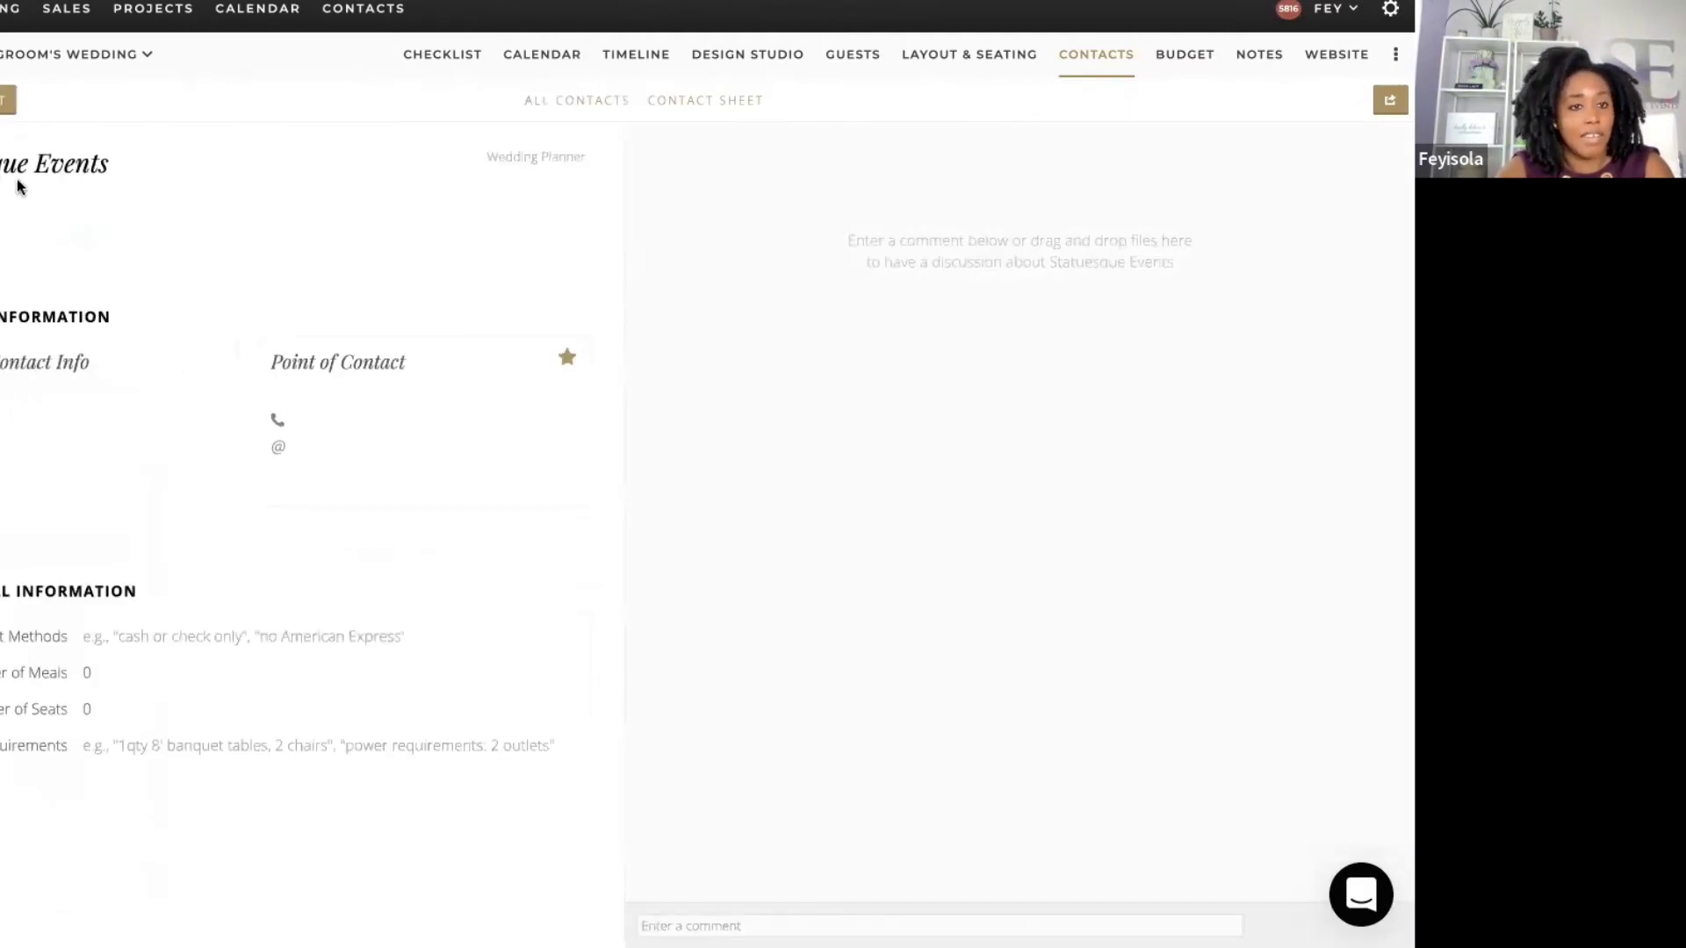
left_click(8, 99)
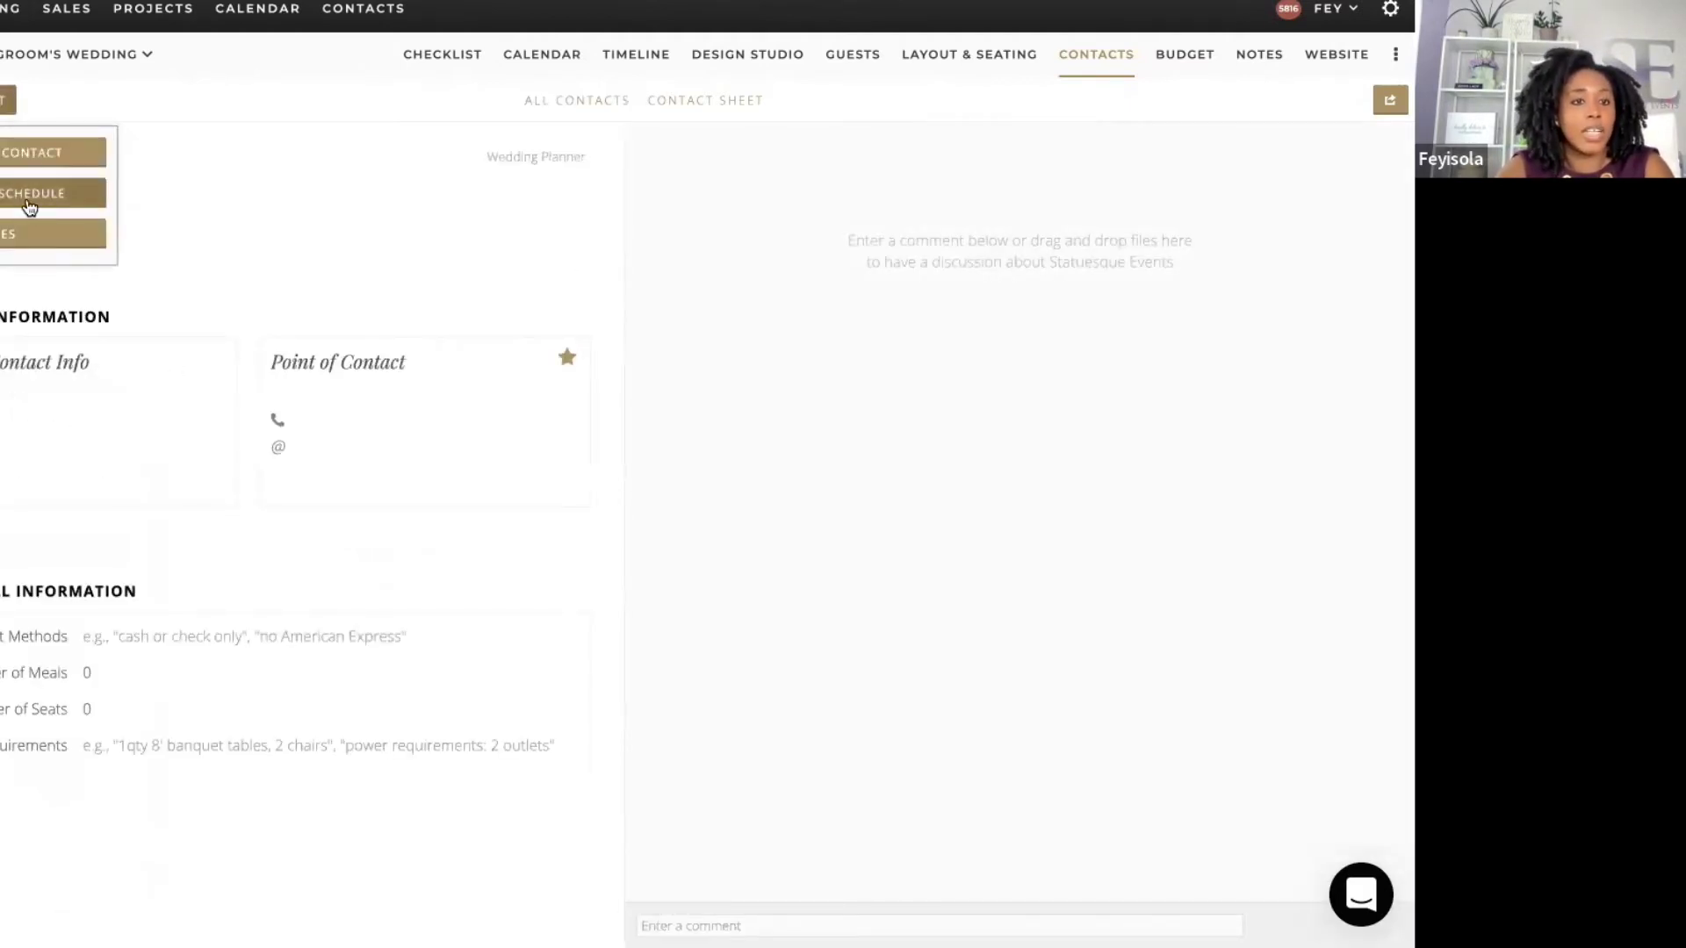
left_click(25, 195)
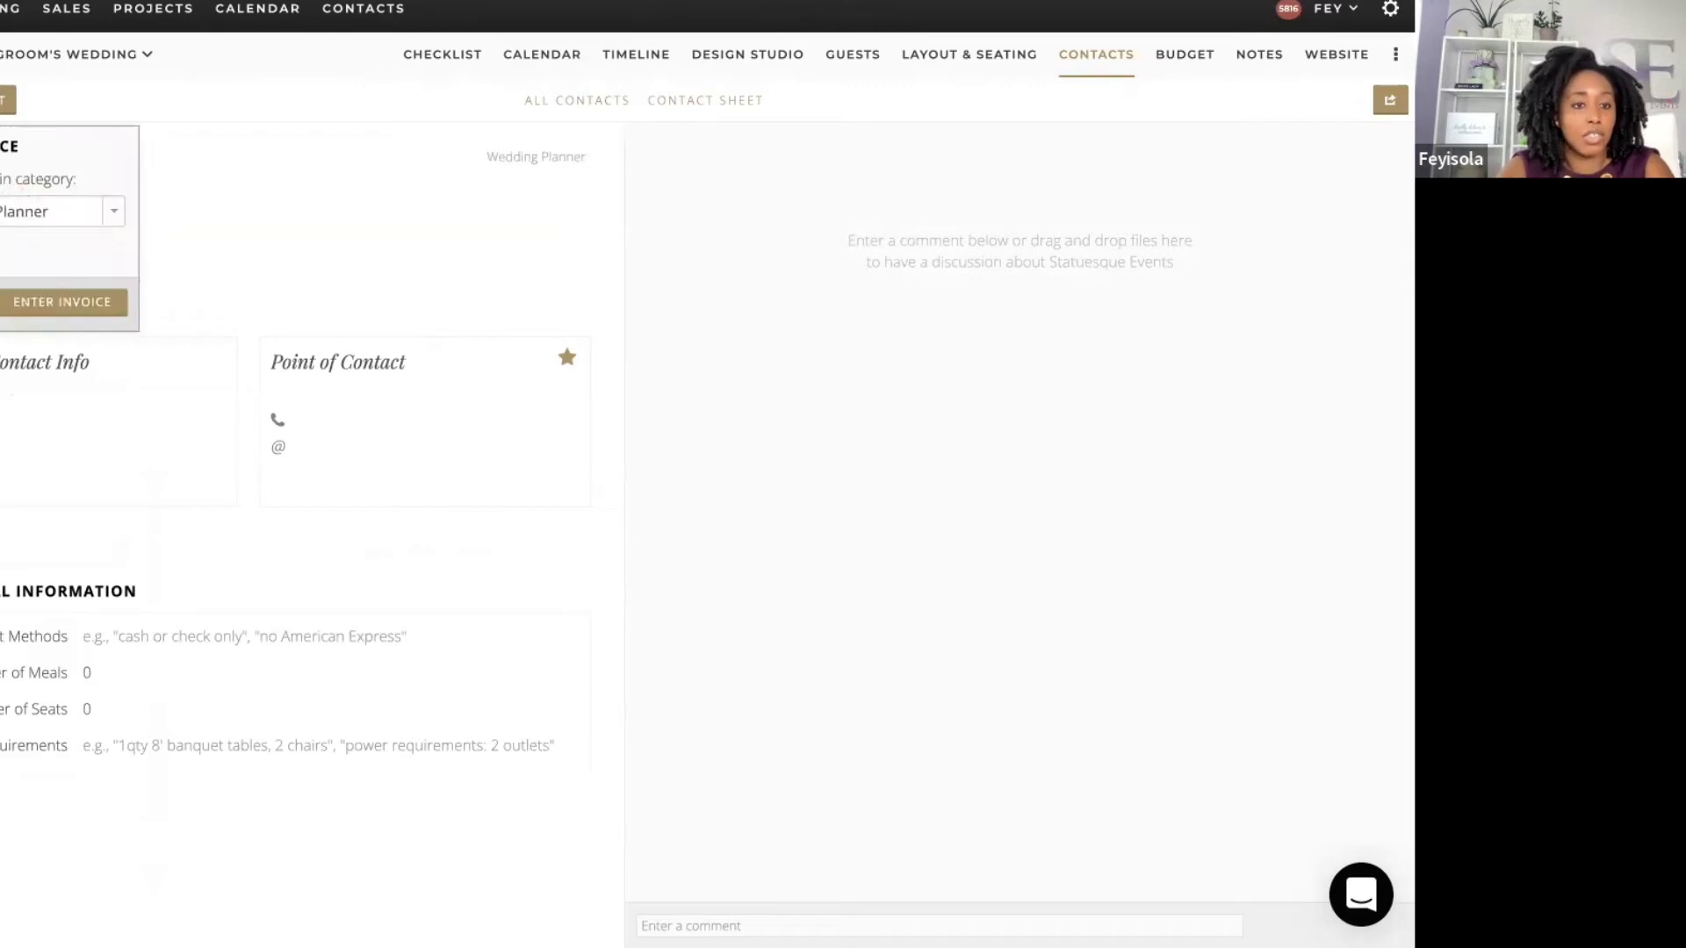
left_click(70, 301)
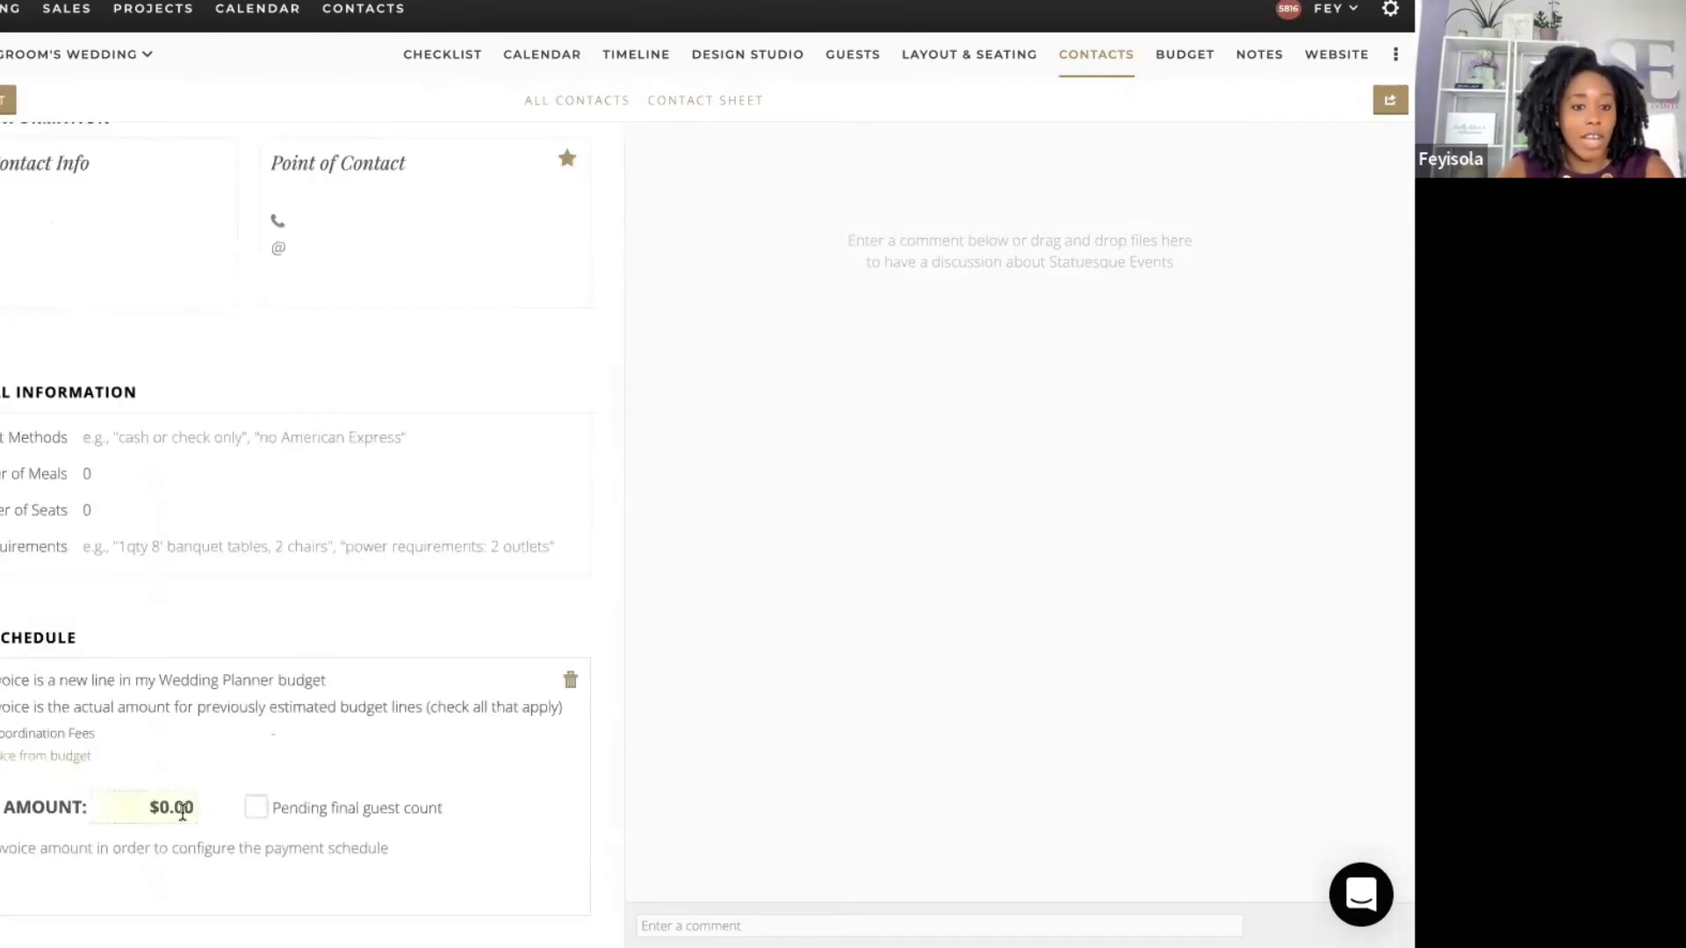
left_click(179, 810)
left_click(3, 734)
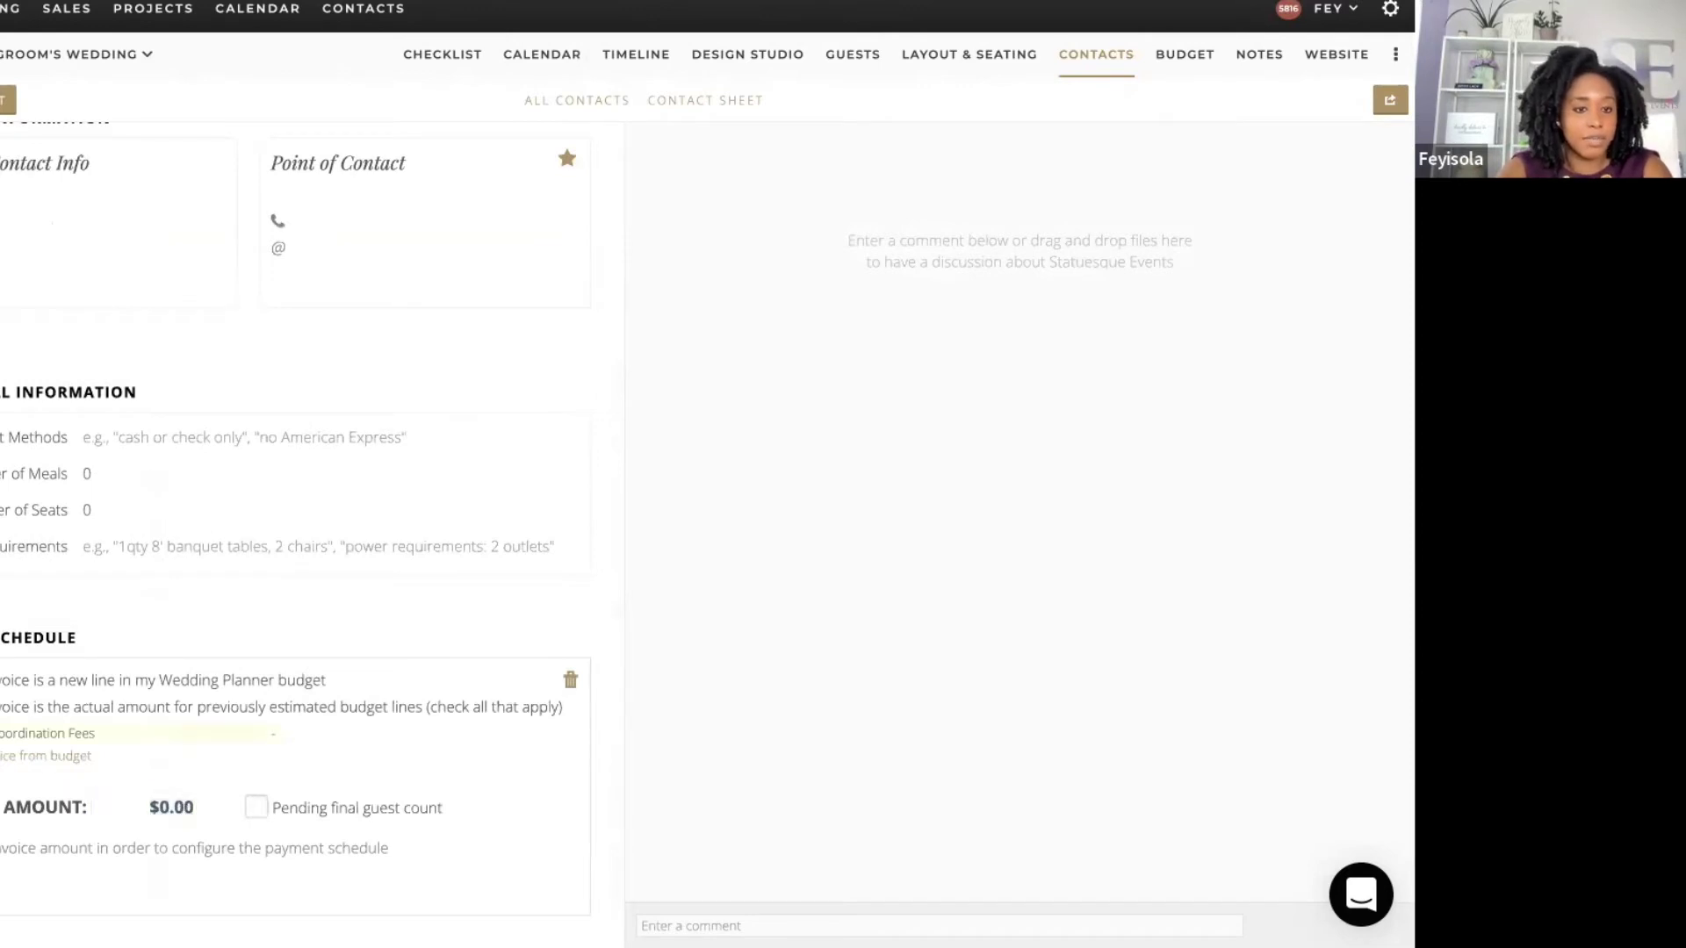
left_click(176, 808)
double_click(187, 809)
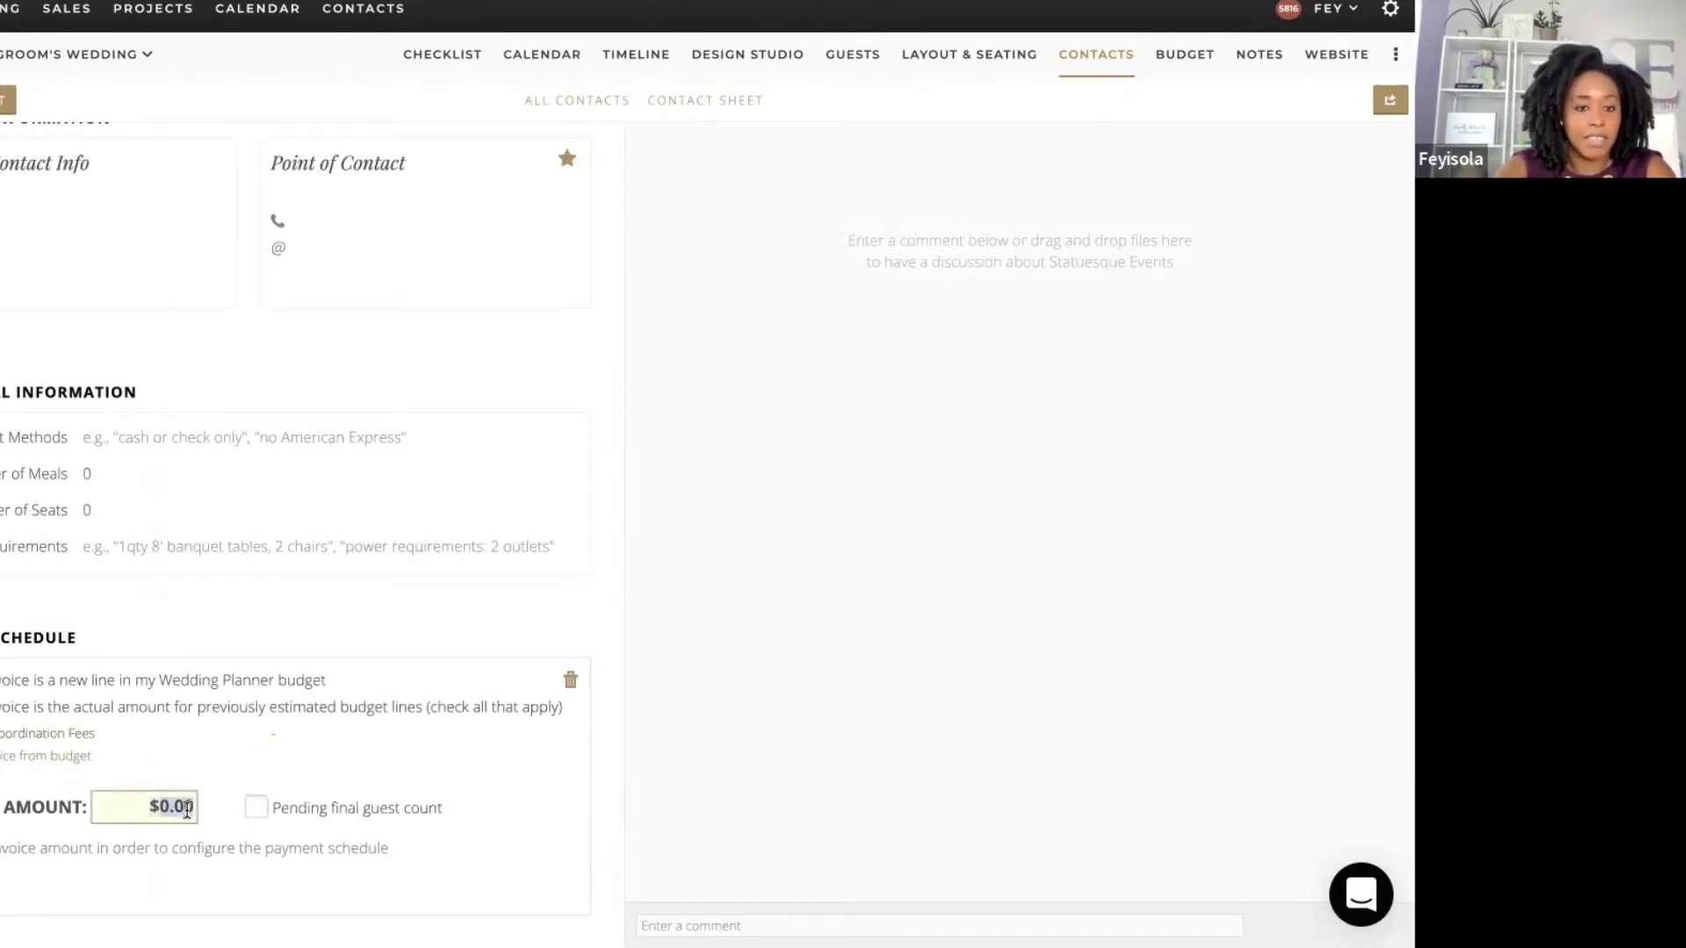
type("5000")
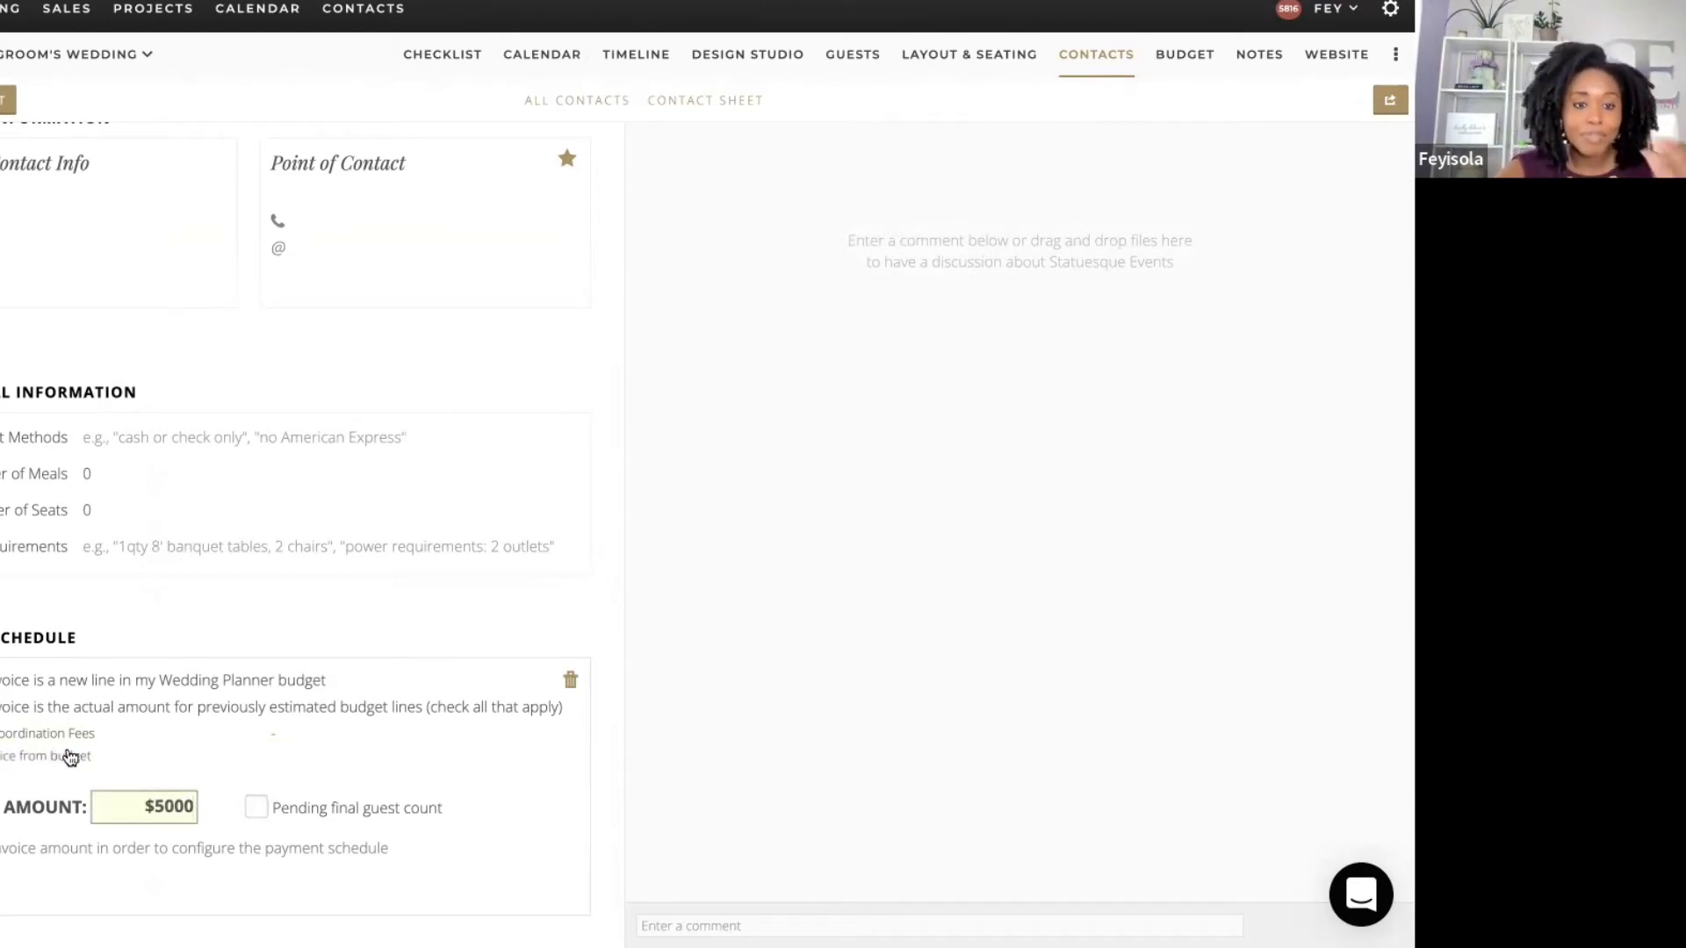
key("Tab")
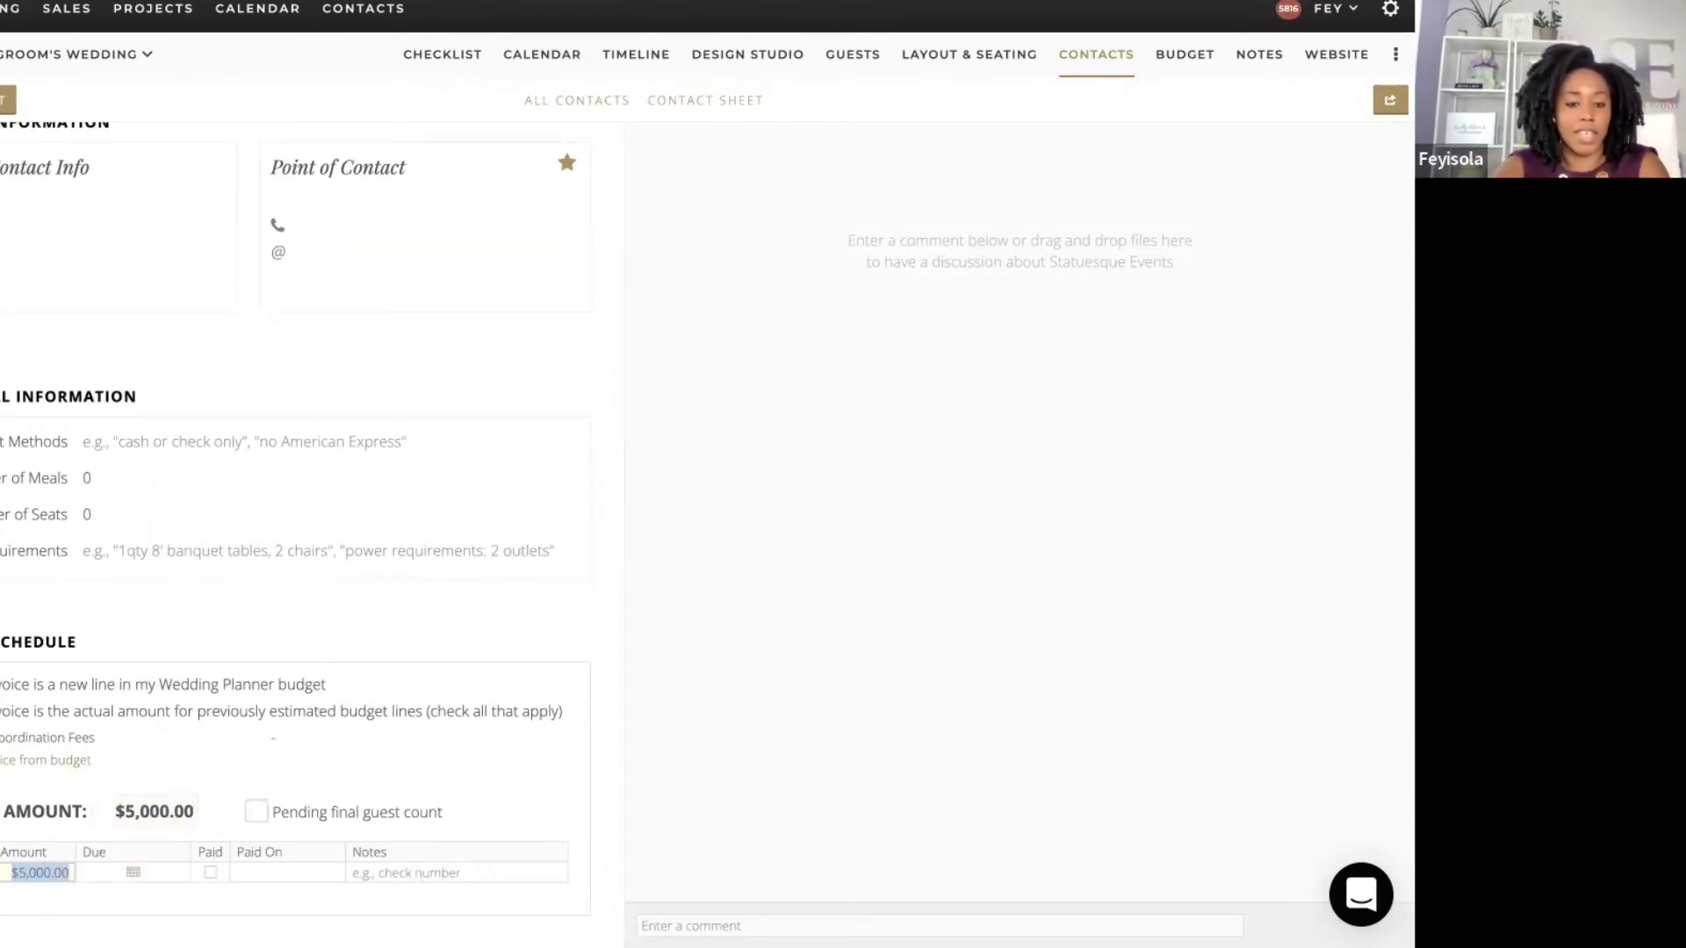
Step: Split it into two $2,500 payments, the first paid, the second due September 22, 2022
type("2,5")
type("00")
key("Tab")
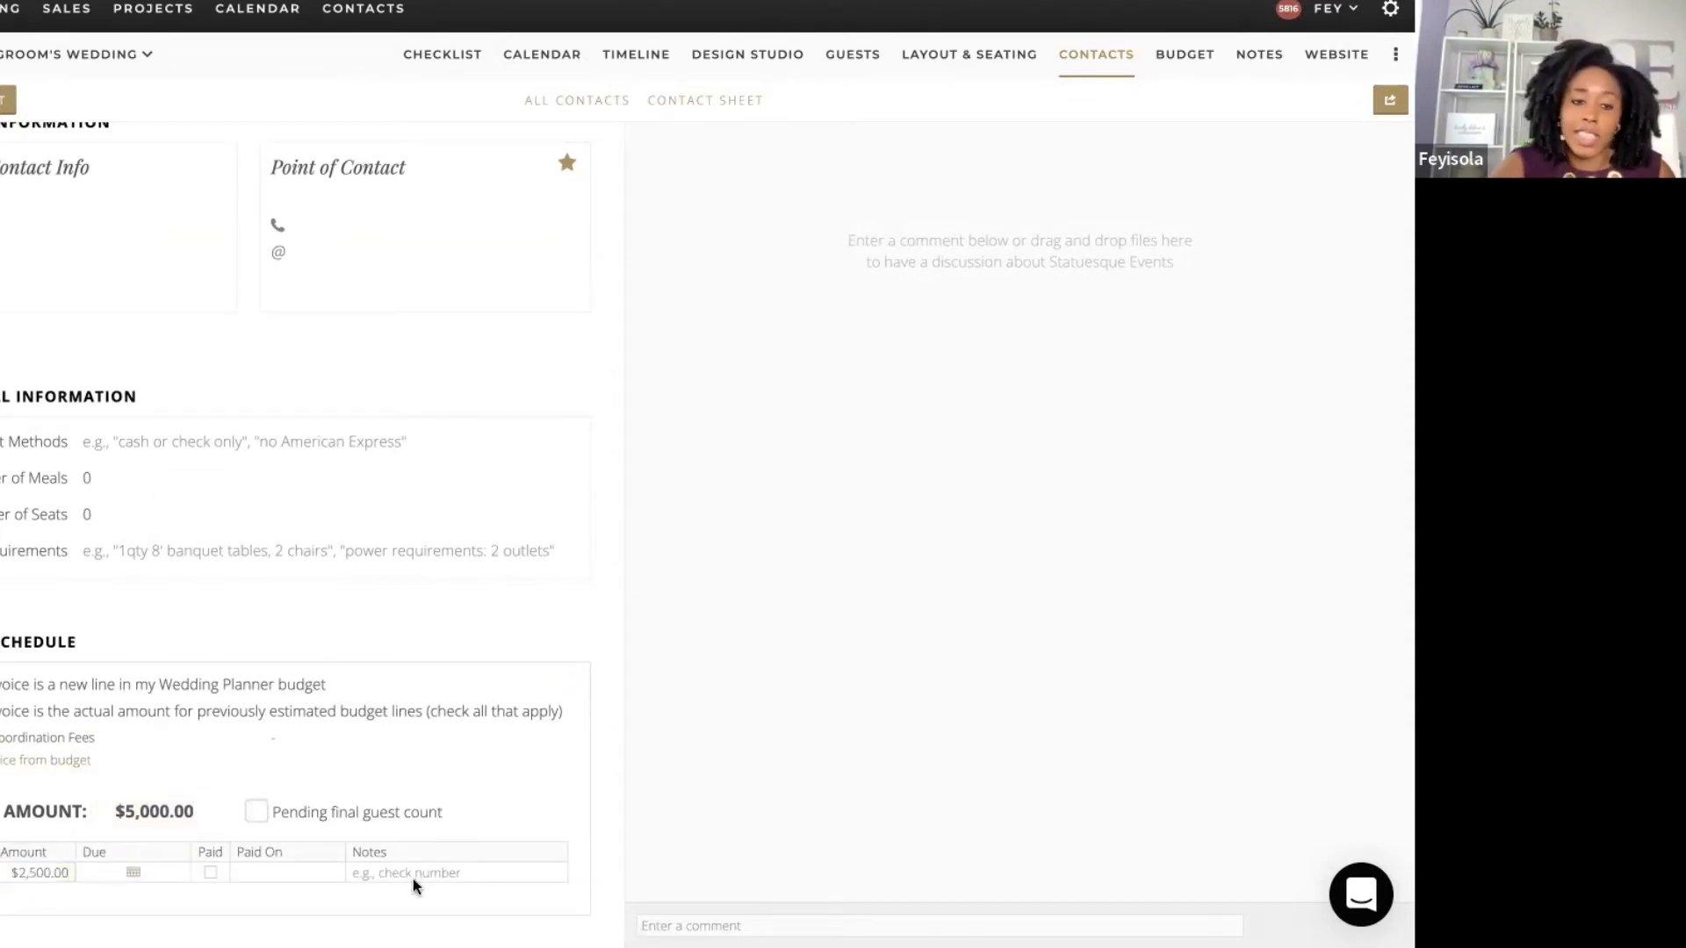
left_click(595, 717)
scroll(595, 717, "down", 1)
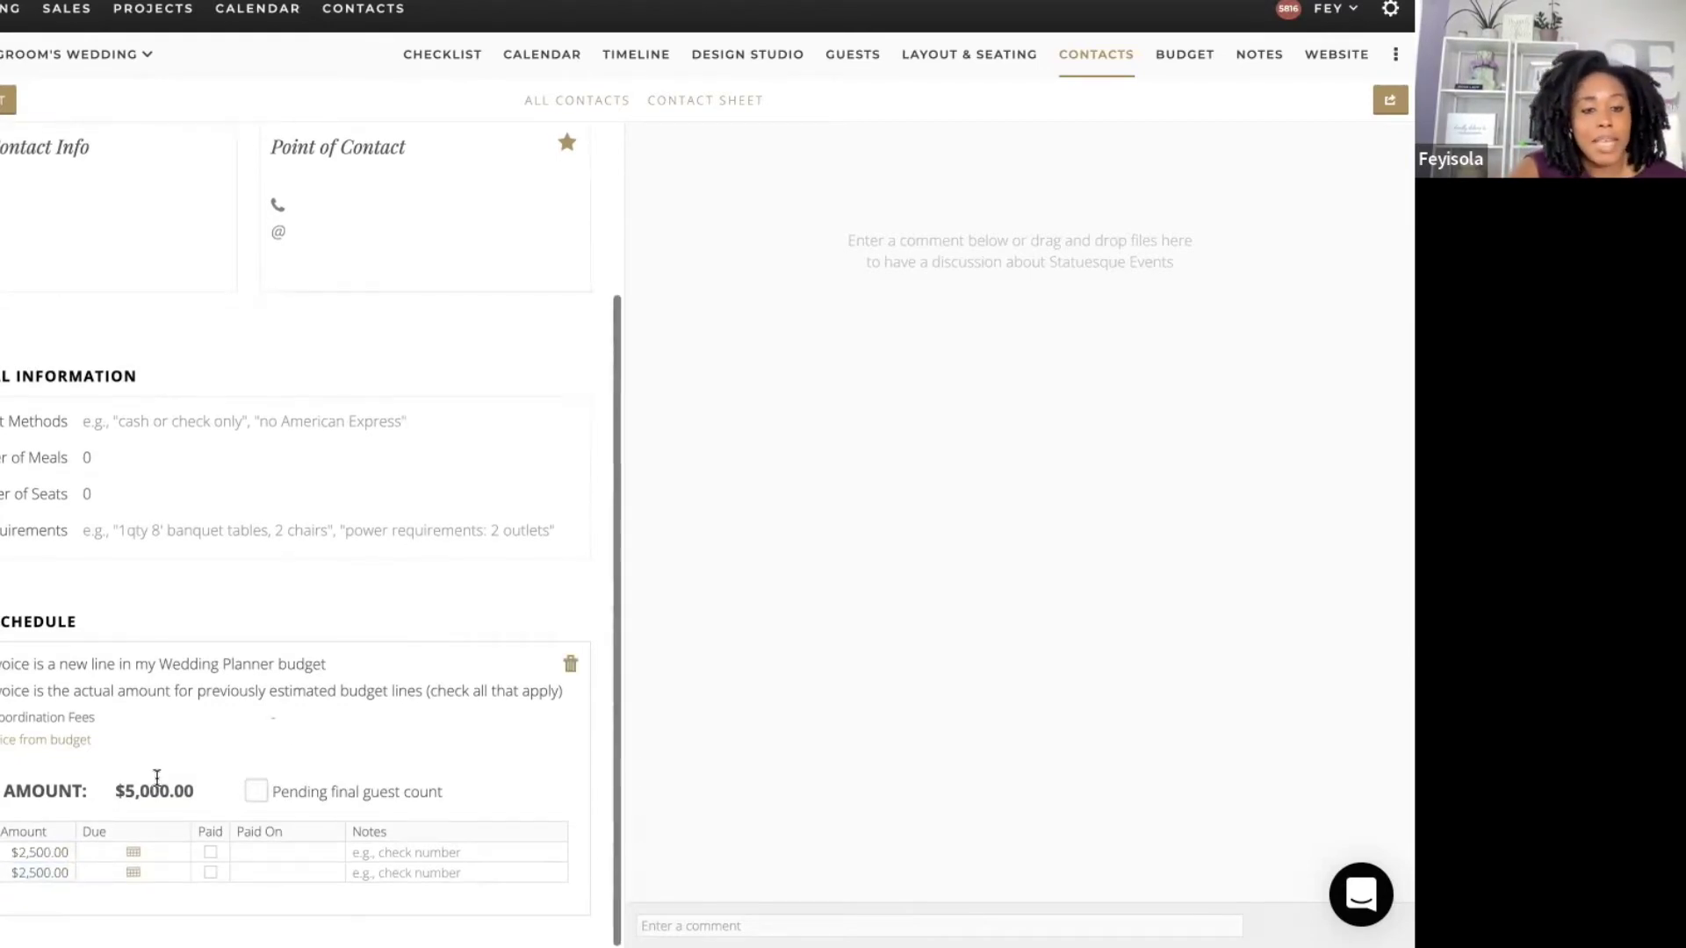
left_click(210, 854)
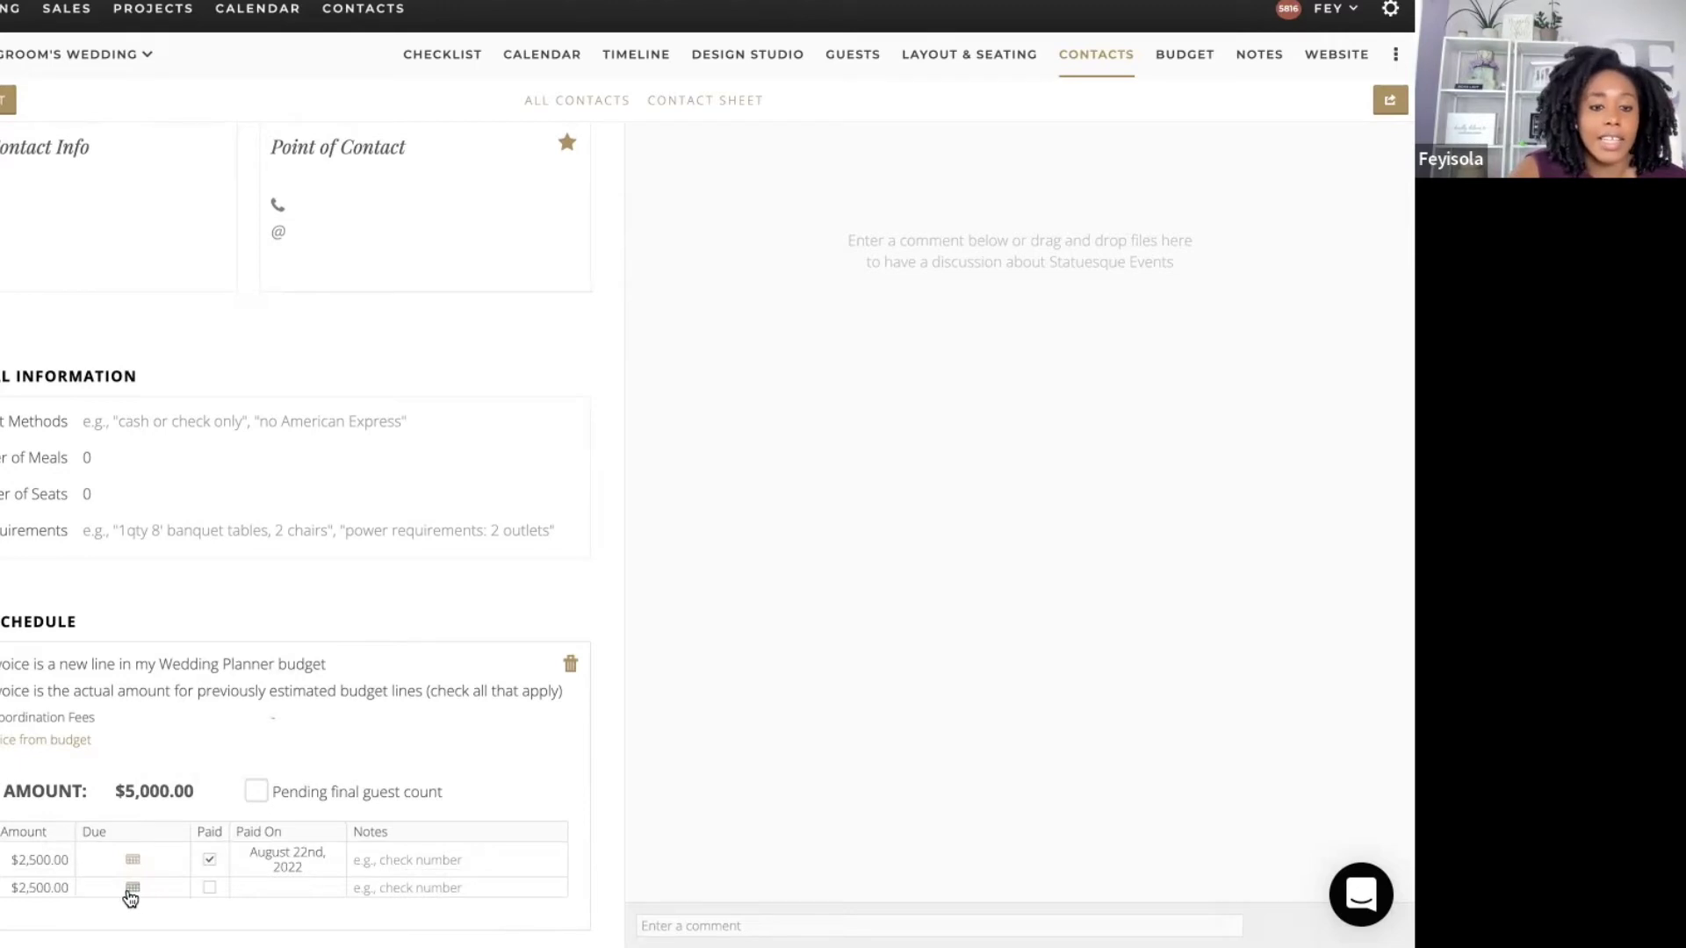
left_click(131, 888)
left_click(389, 565)
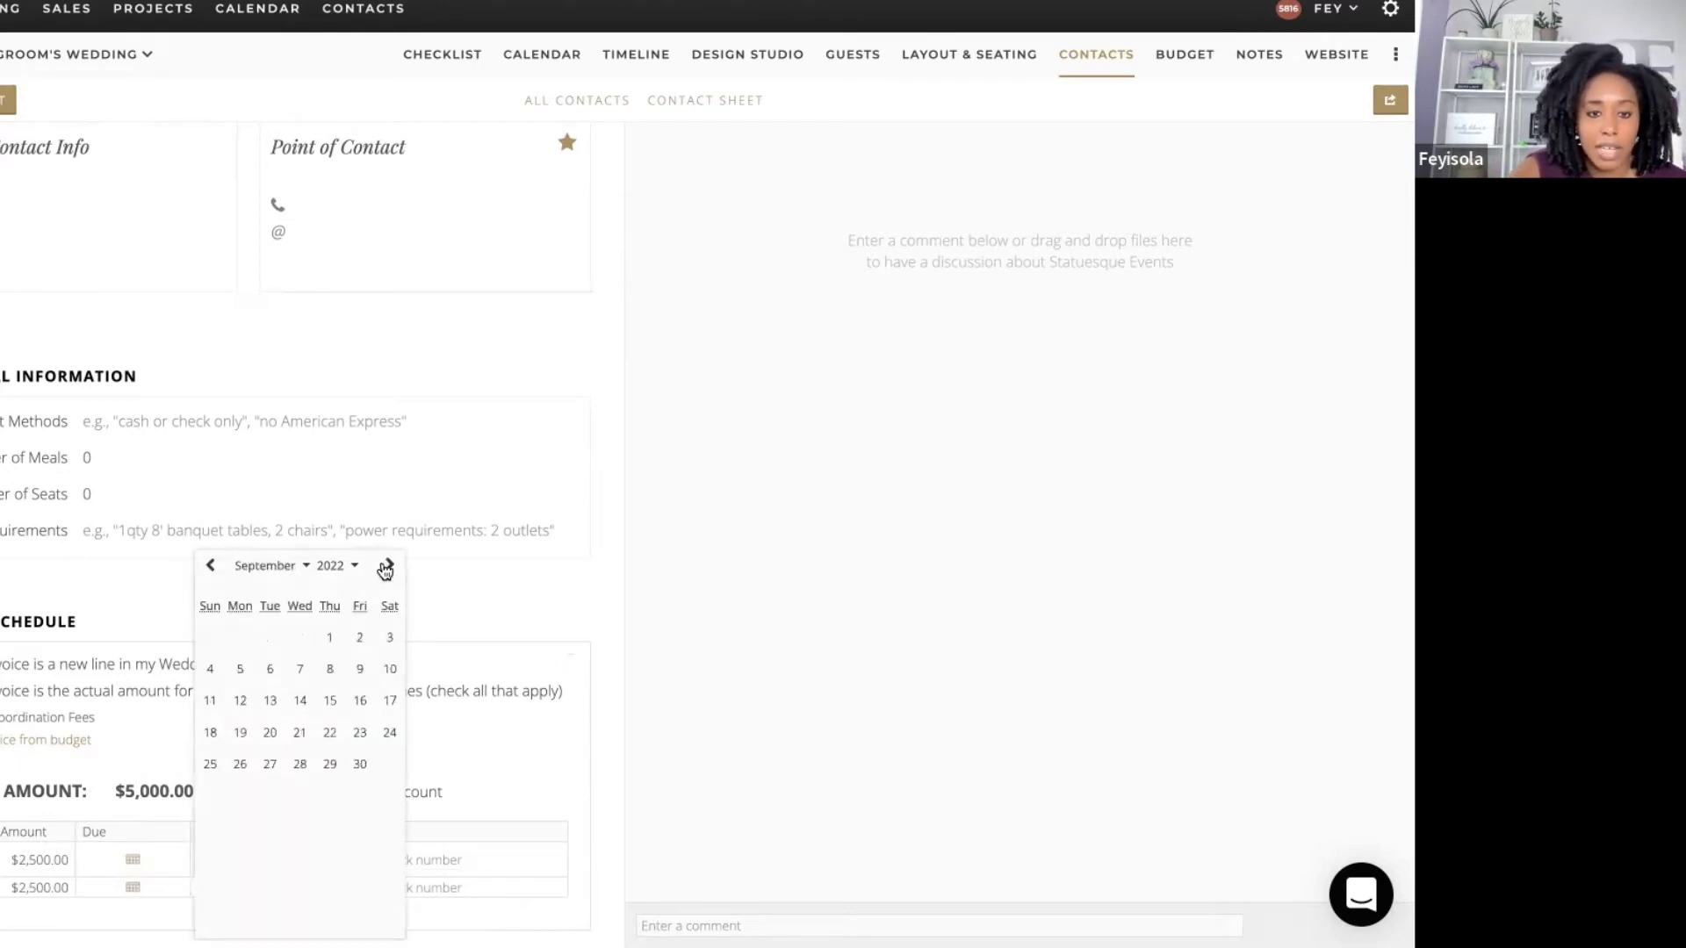
left_click(330, 734)
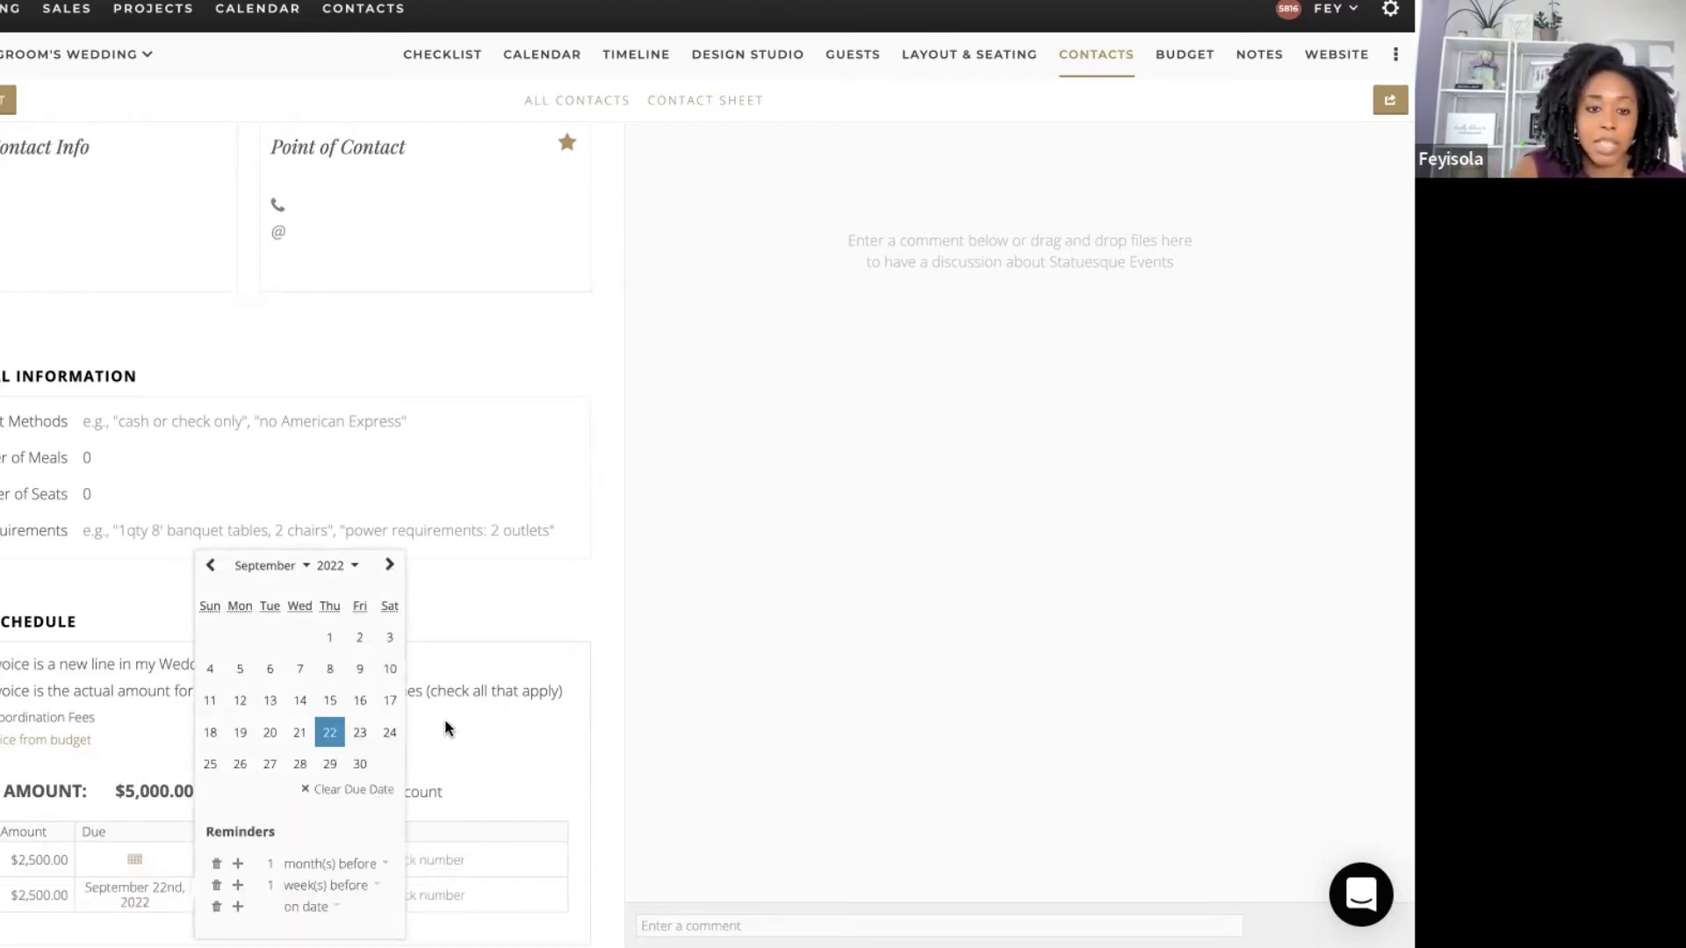
left_click(606, 756)
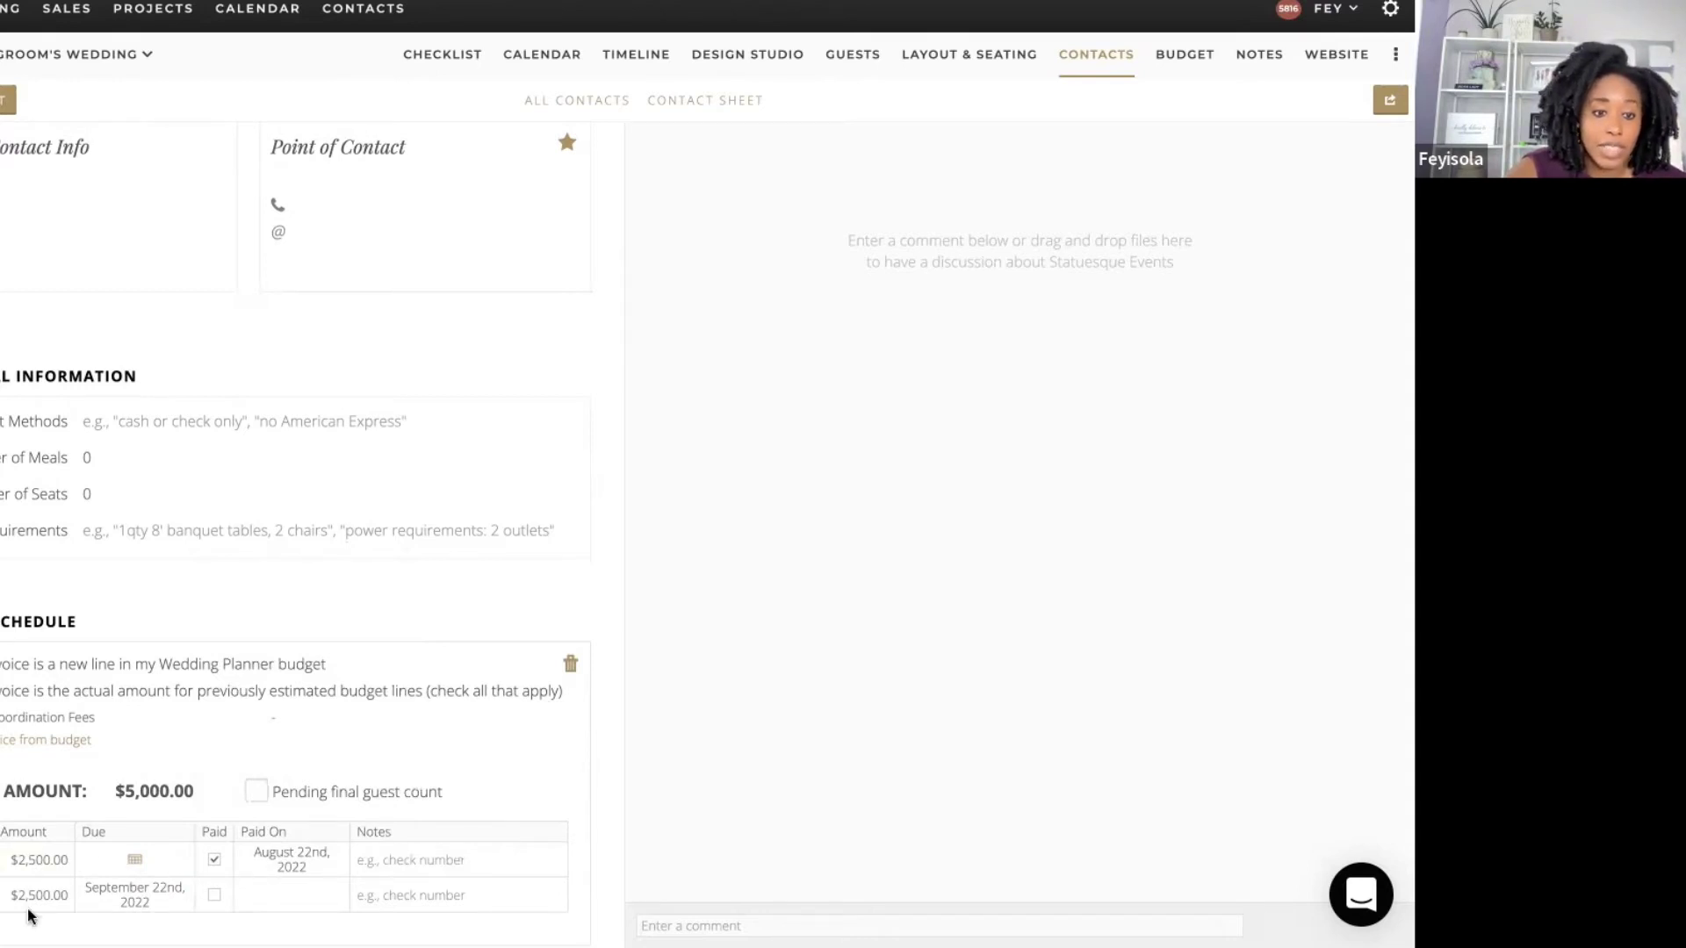
scroll(613, 714, "up", 3)
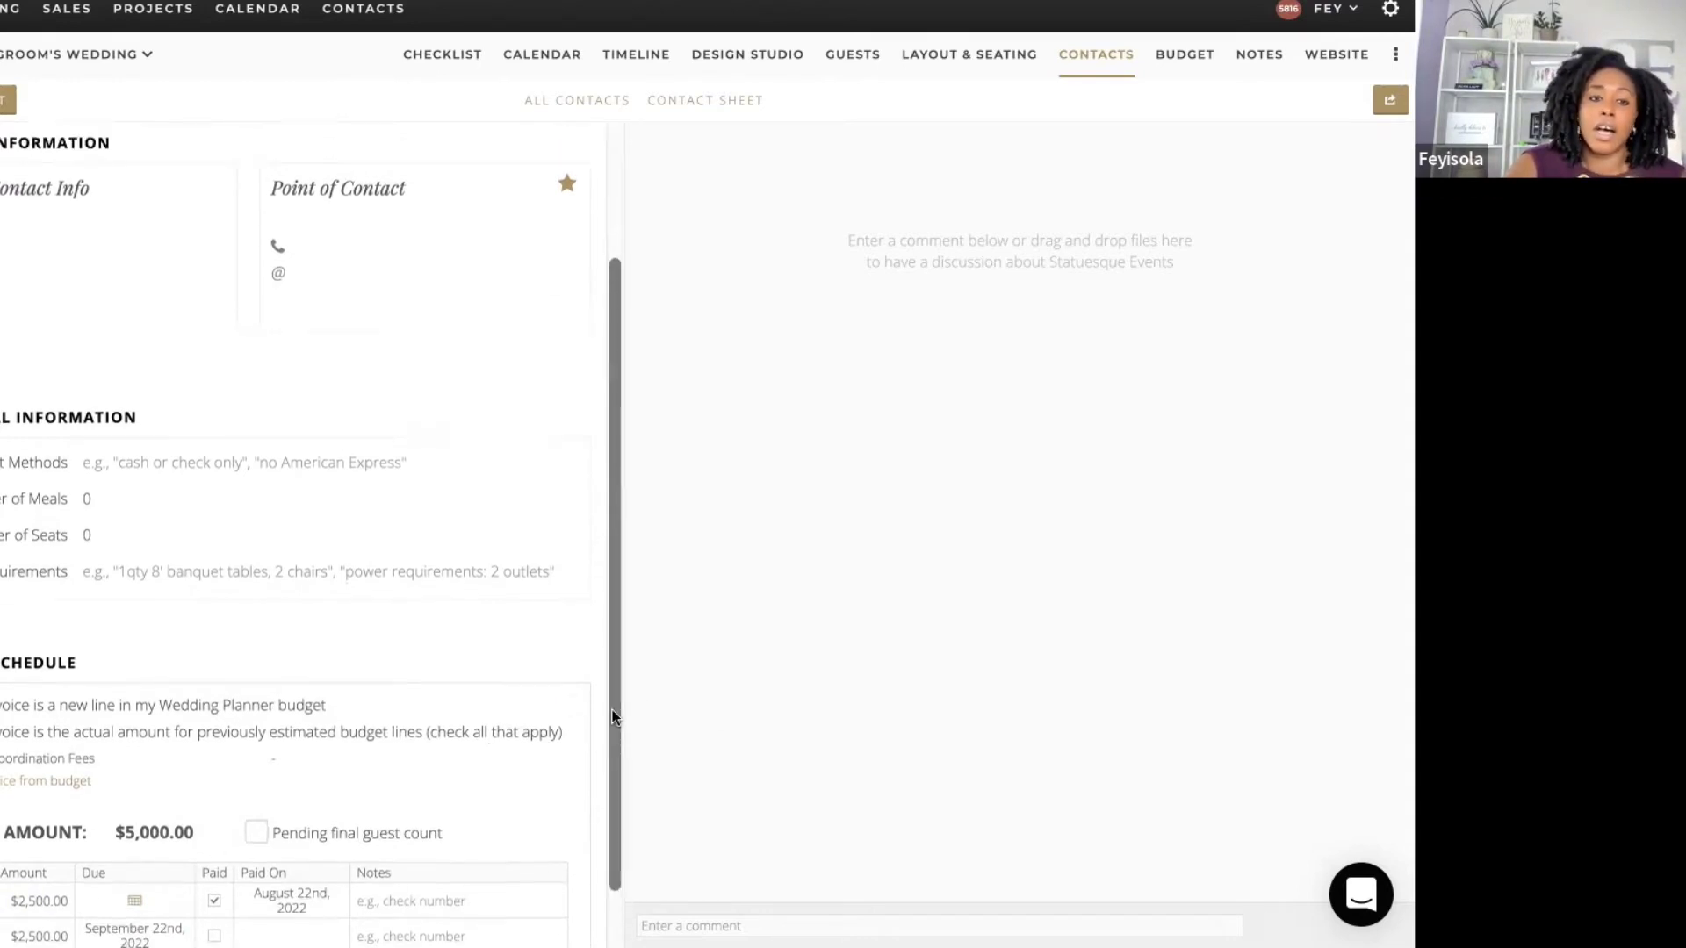
scroll(614, 716, "up", 1)
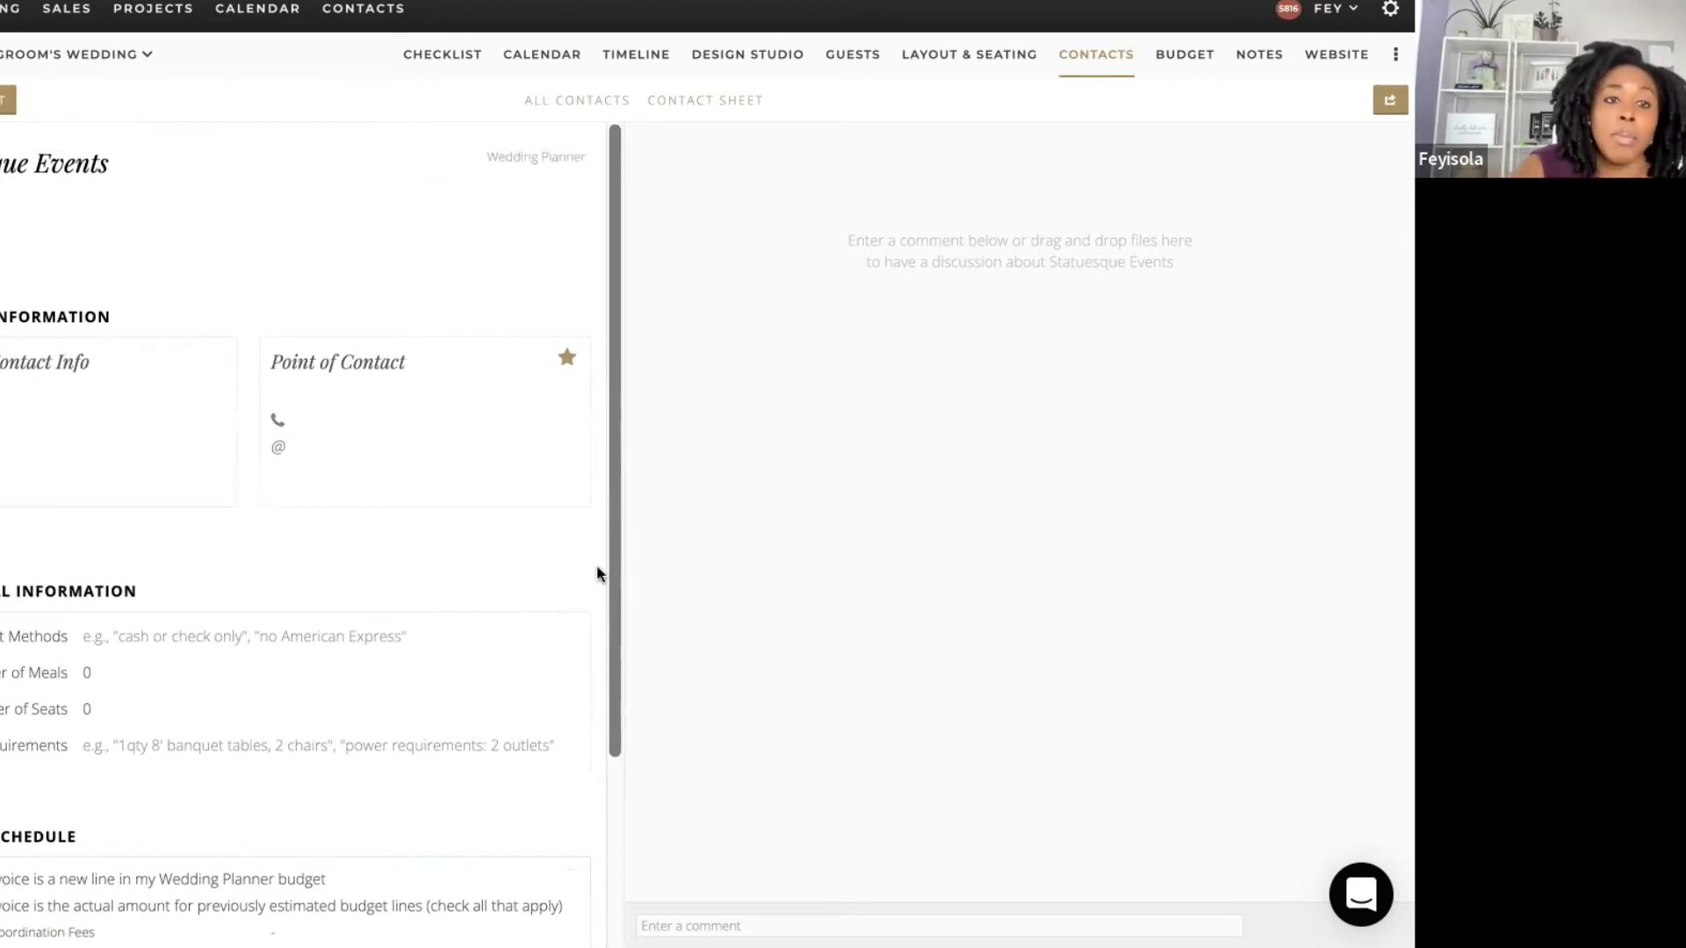
Step: Estimate $5,000 for Coordination Fees and cross-check the planner's payments on Contacts
left_click(1177, 62)
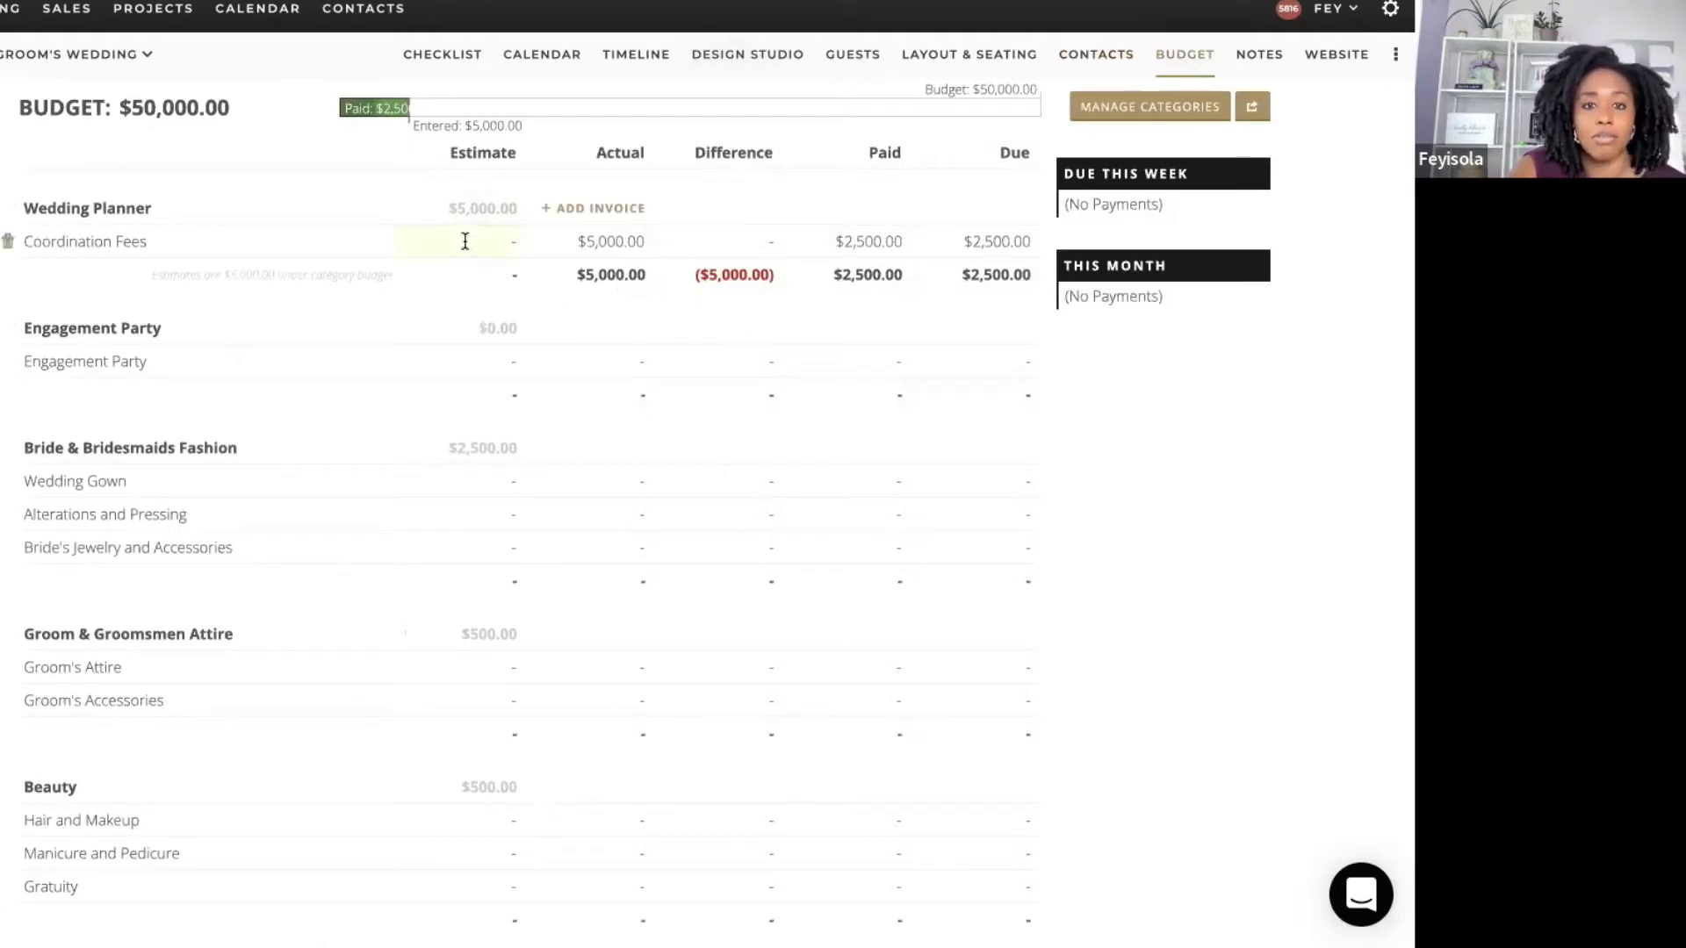
type("00")
key("Return")
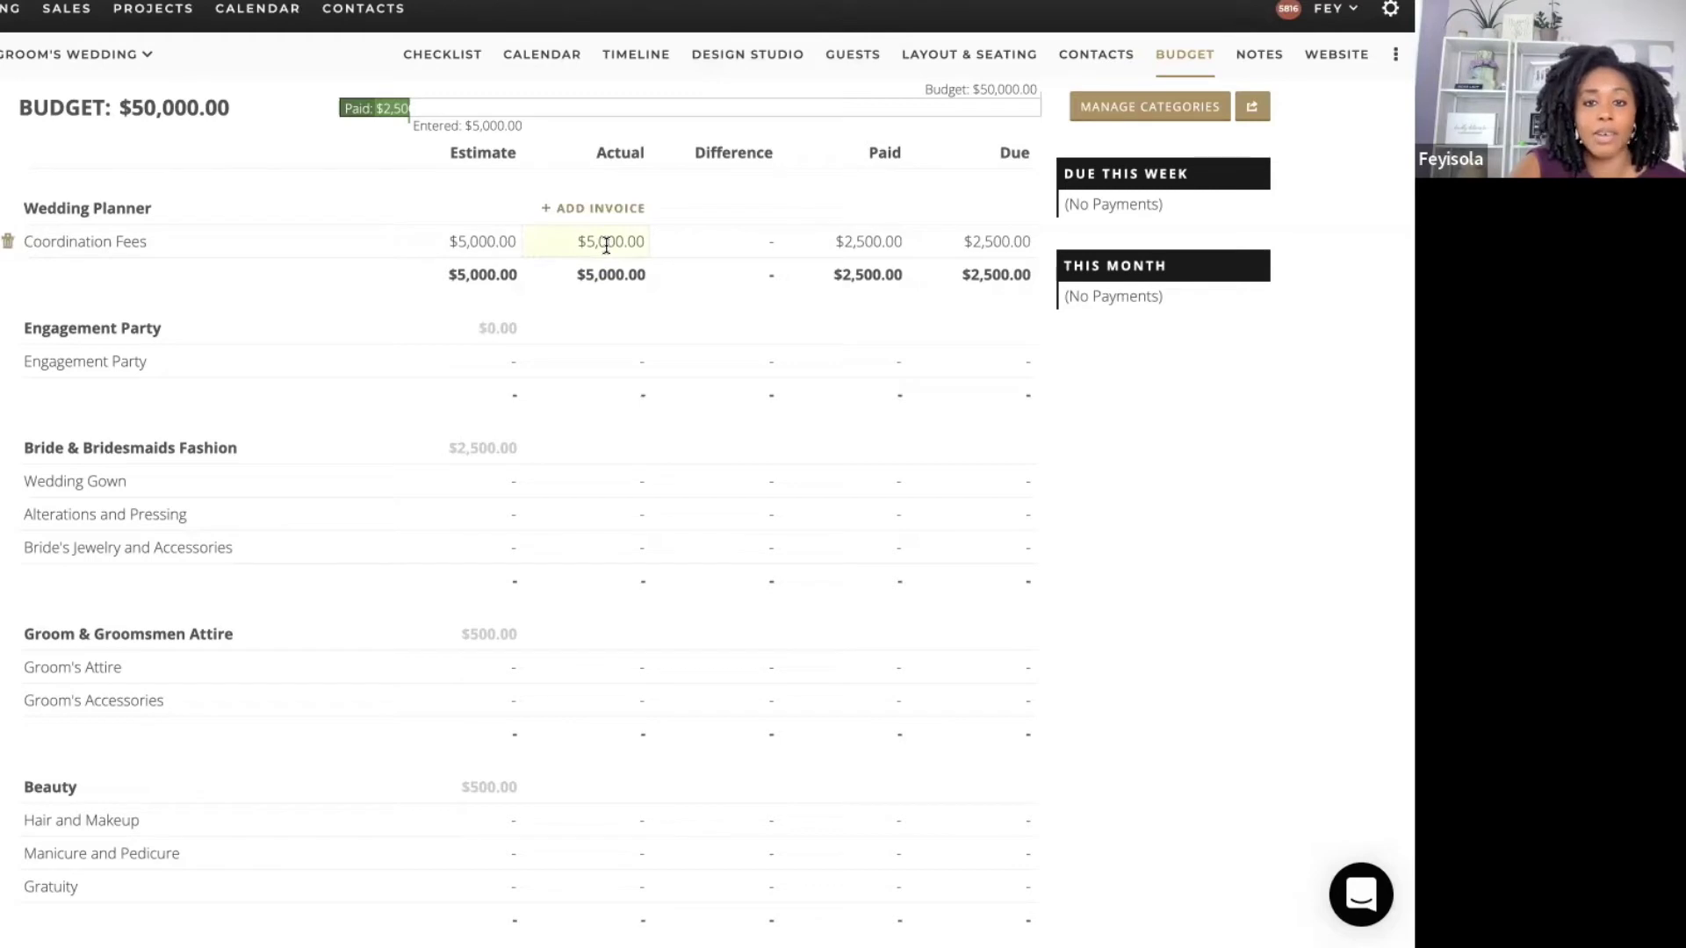
mouse_move(632, 245)
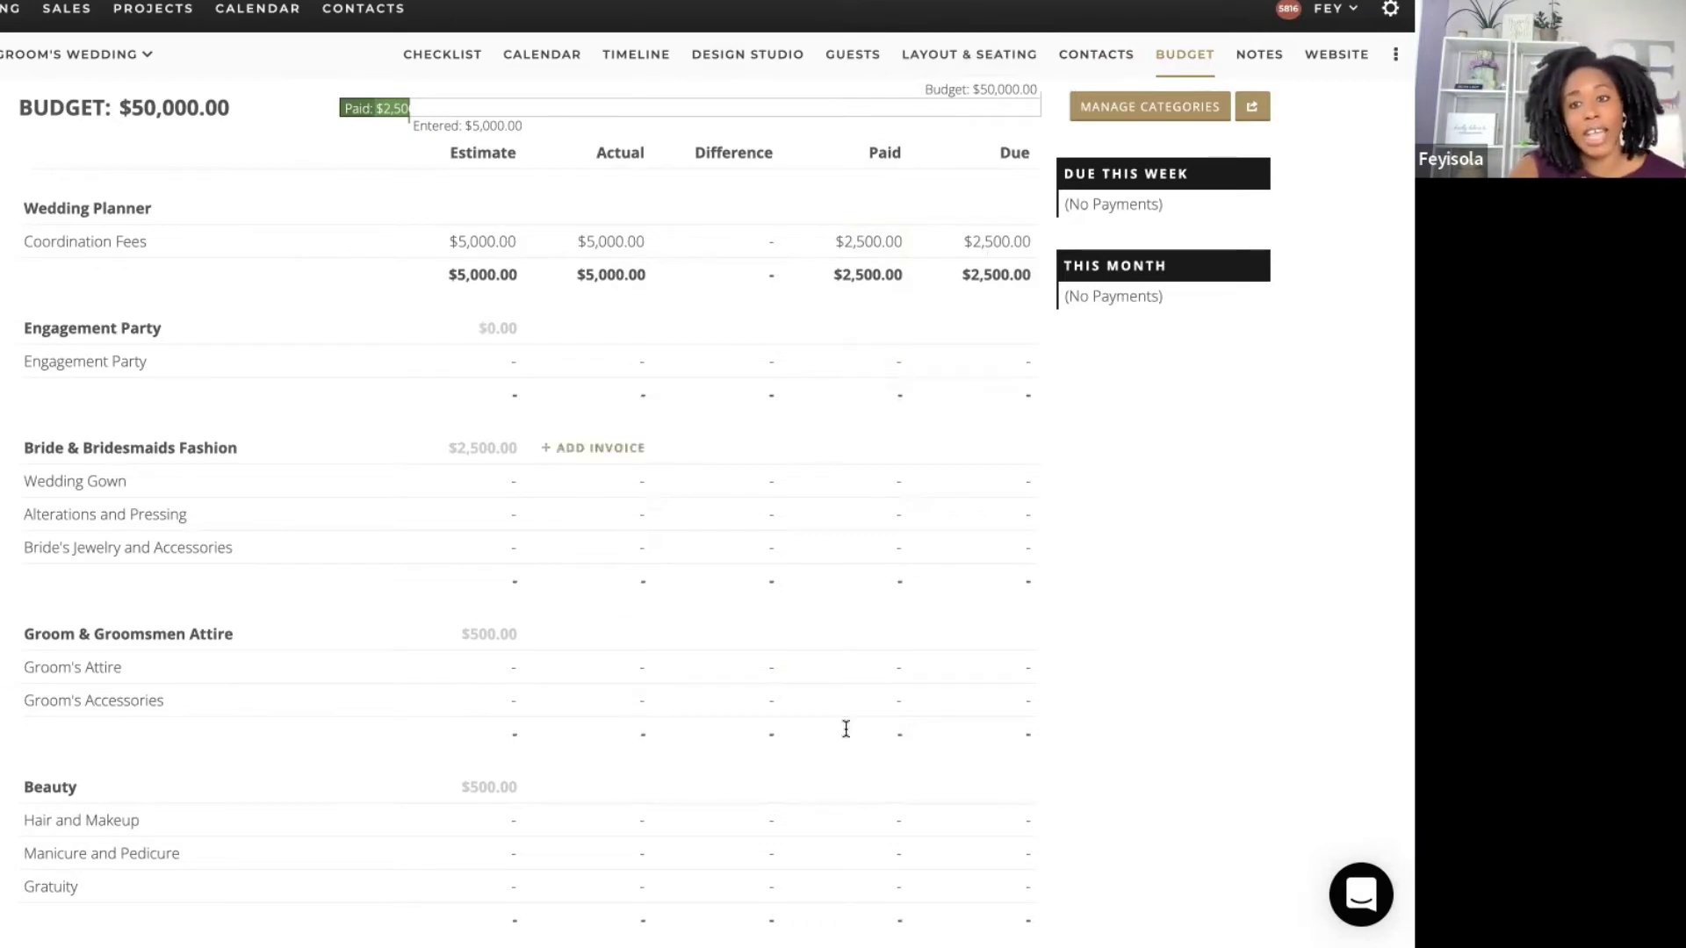
left_click(1081, 70)
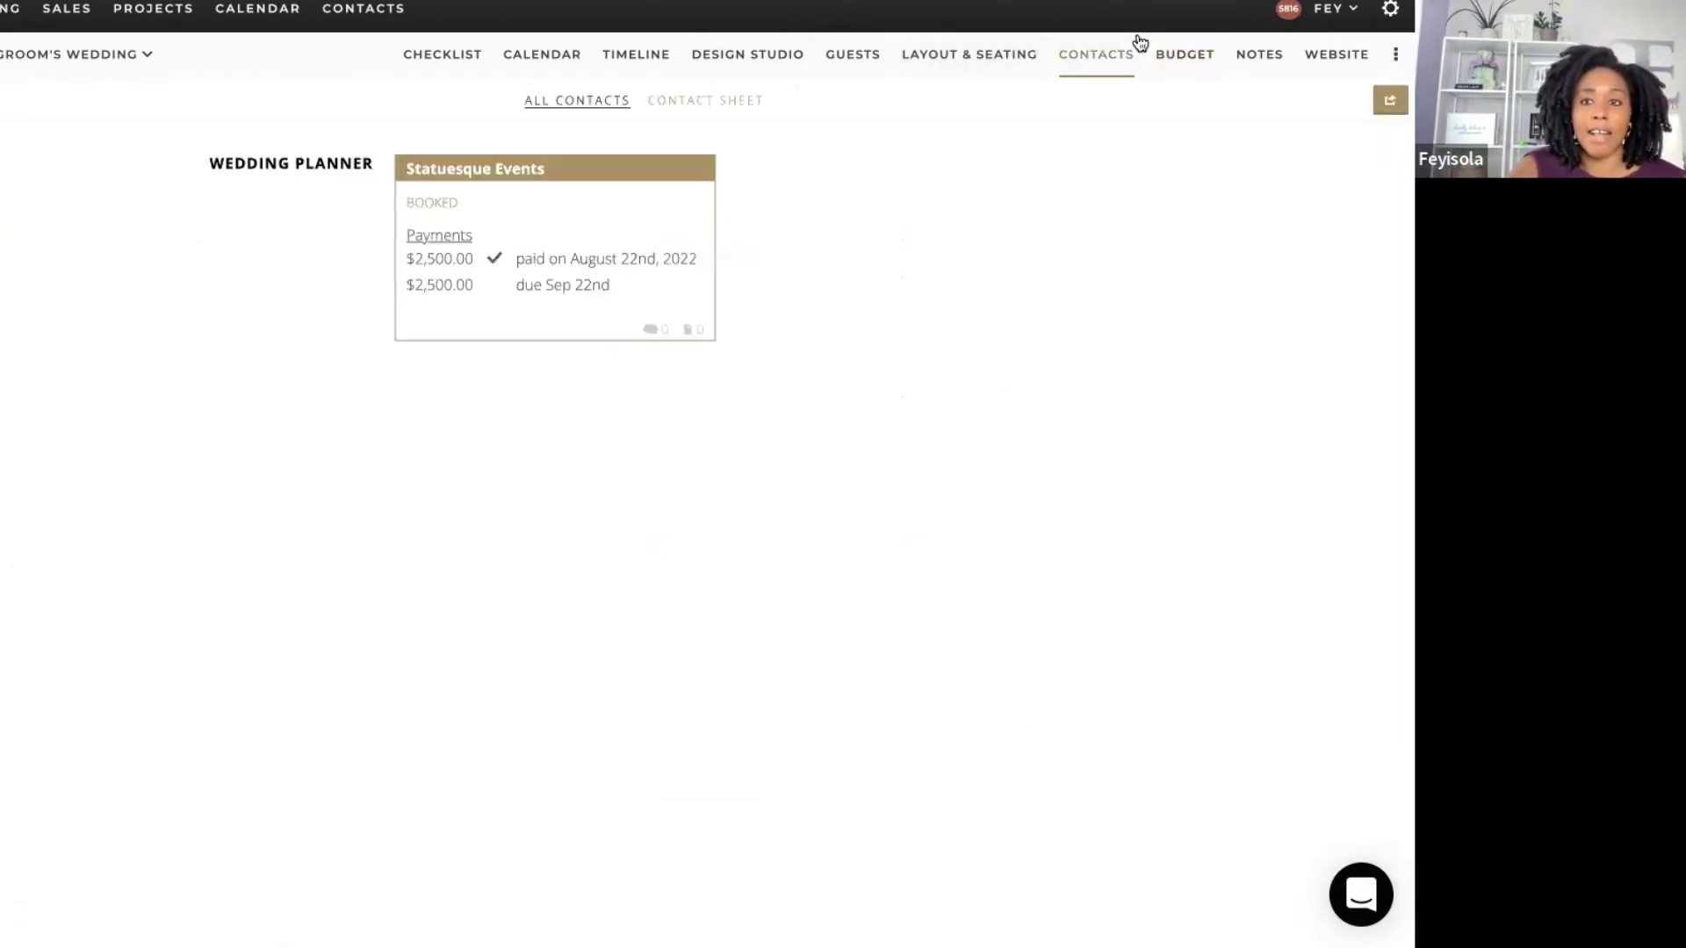
left_click(1172, 53)
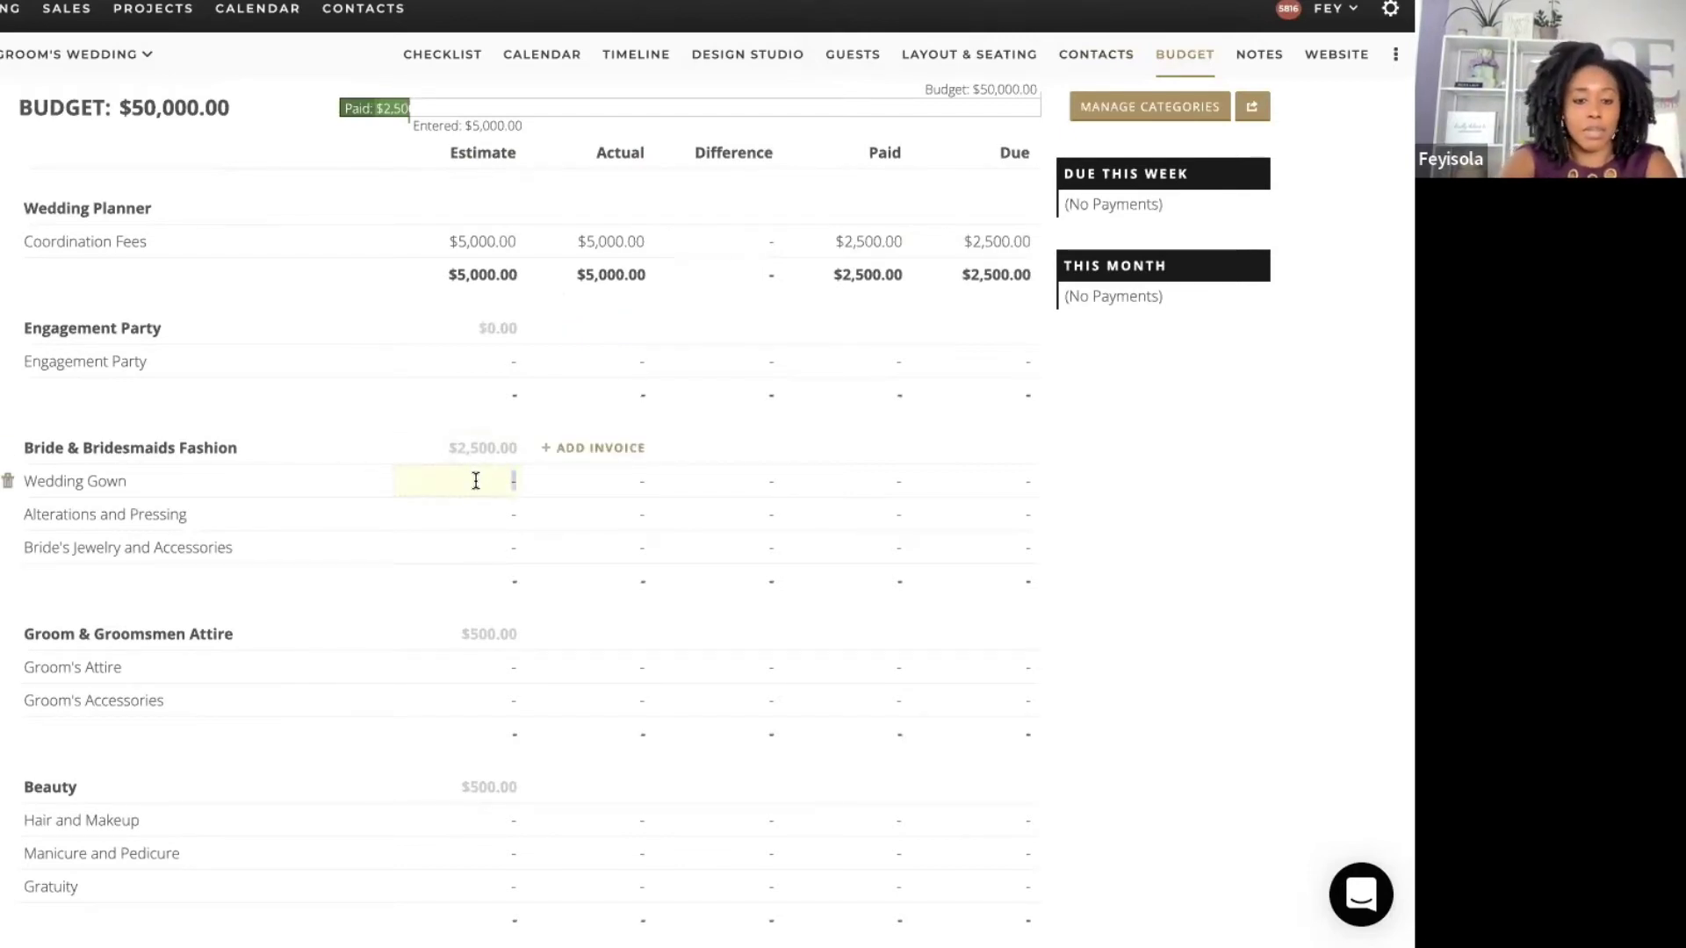
Step: Estimate $2,000 for the Wedding Gown and $500 for Alterations and Pressing
key("Return")
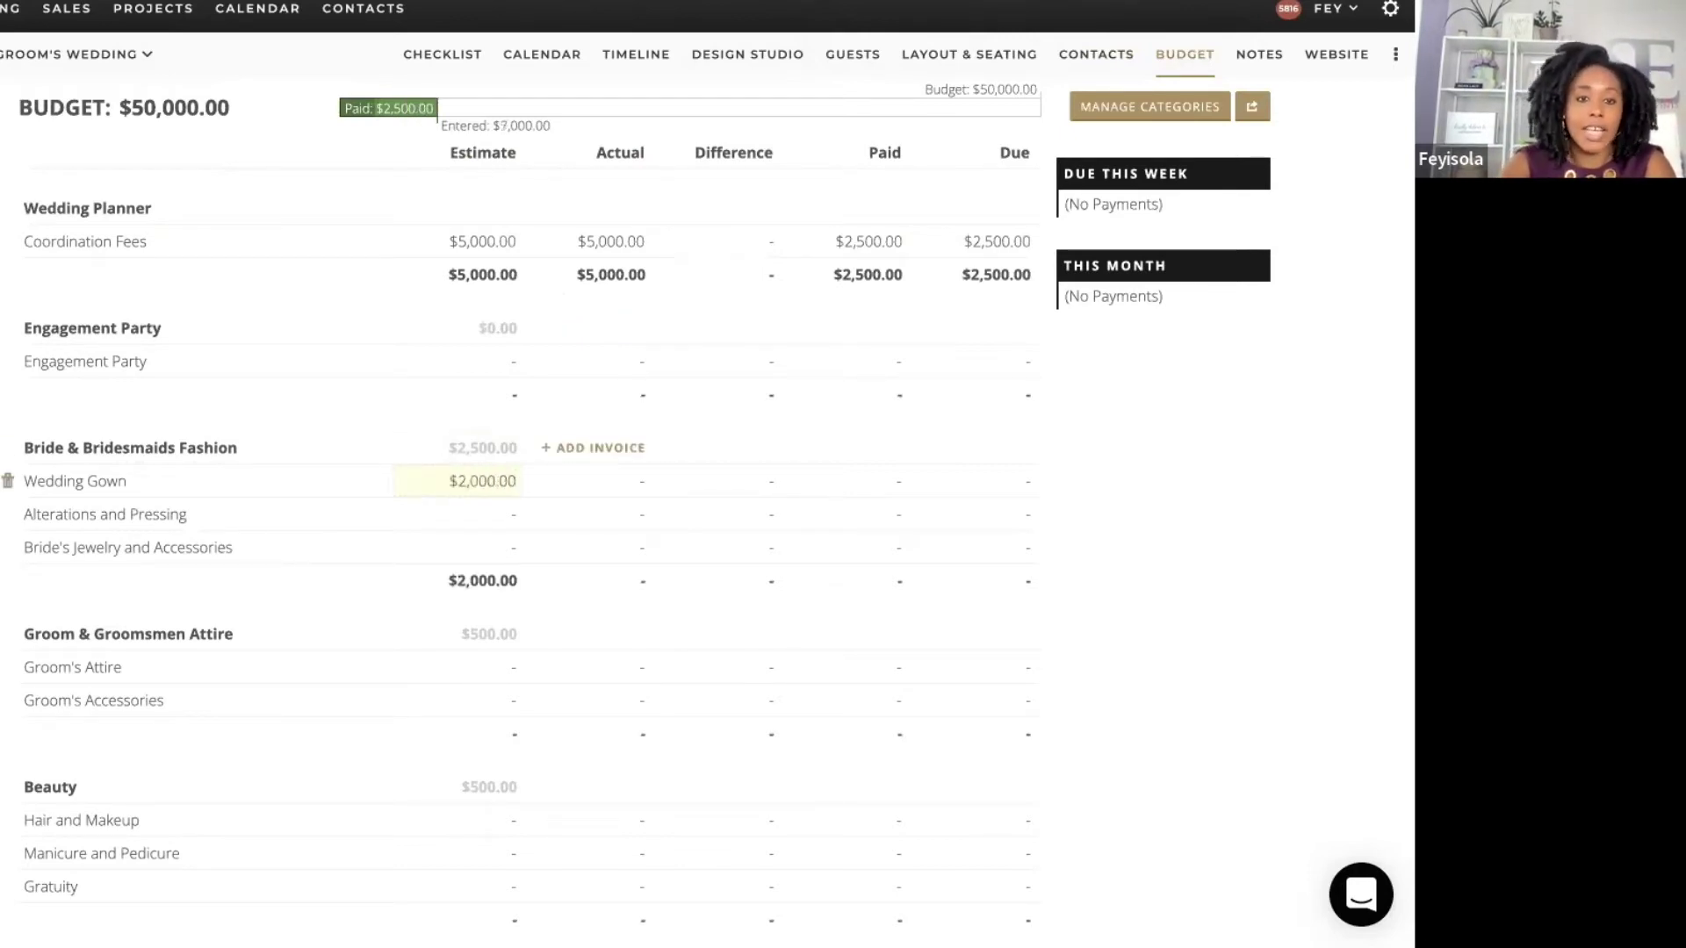
left_click(514, 514)
type("500")
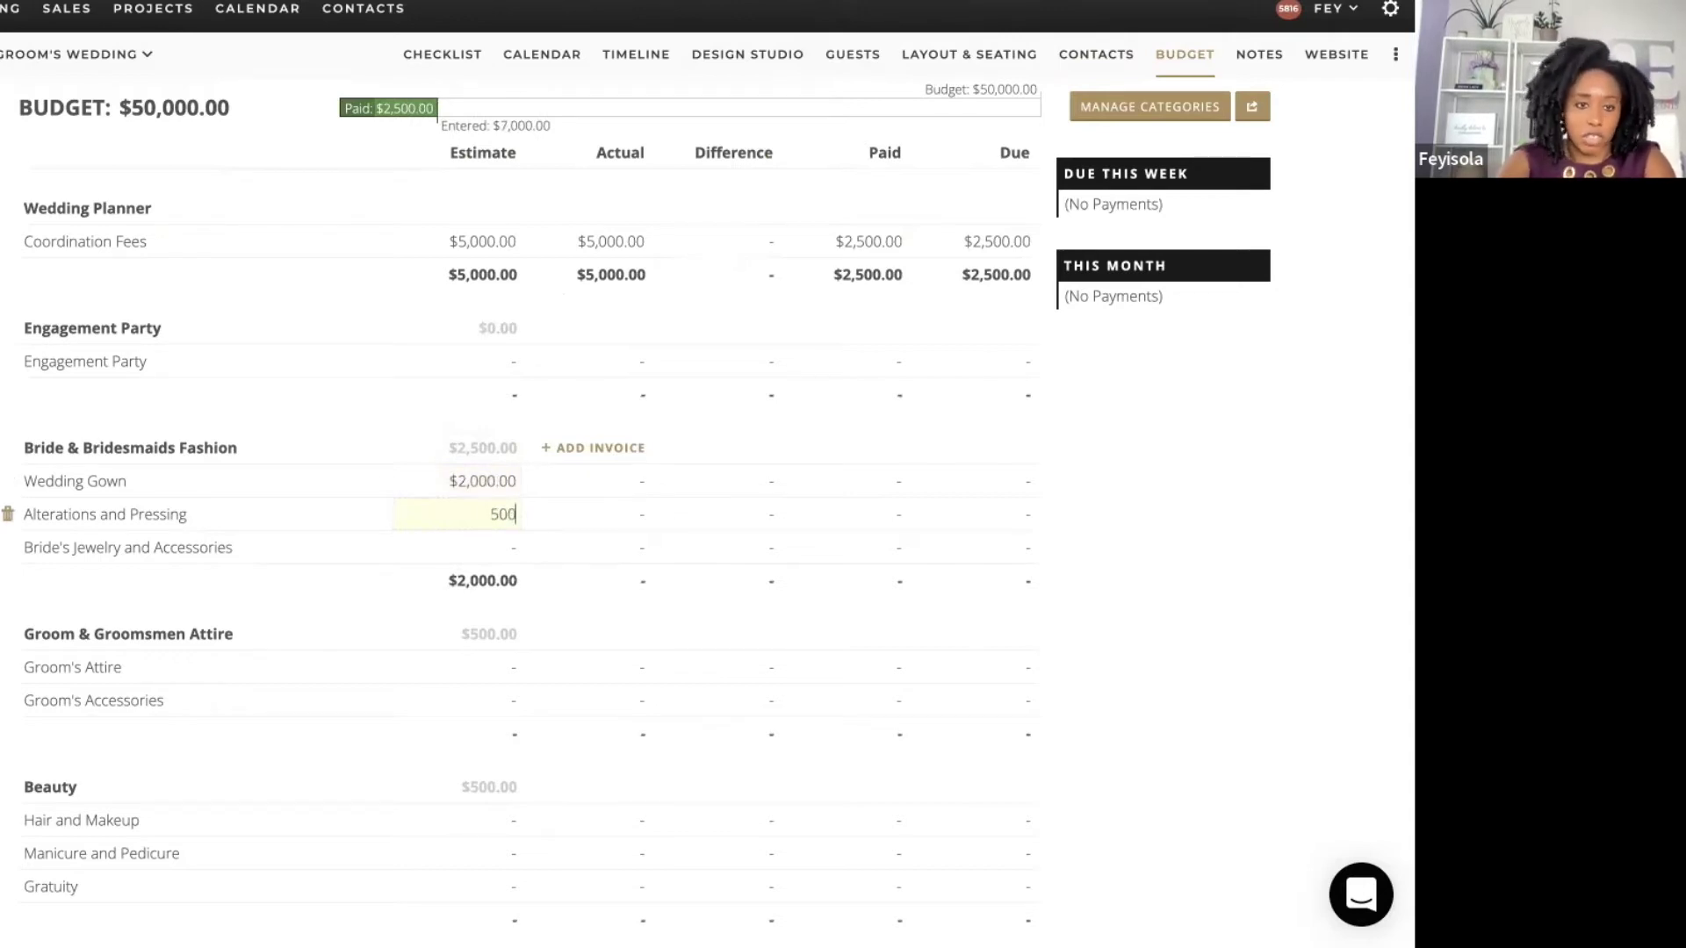
key("Return")
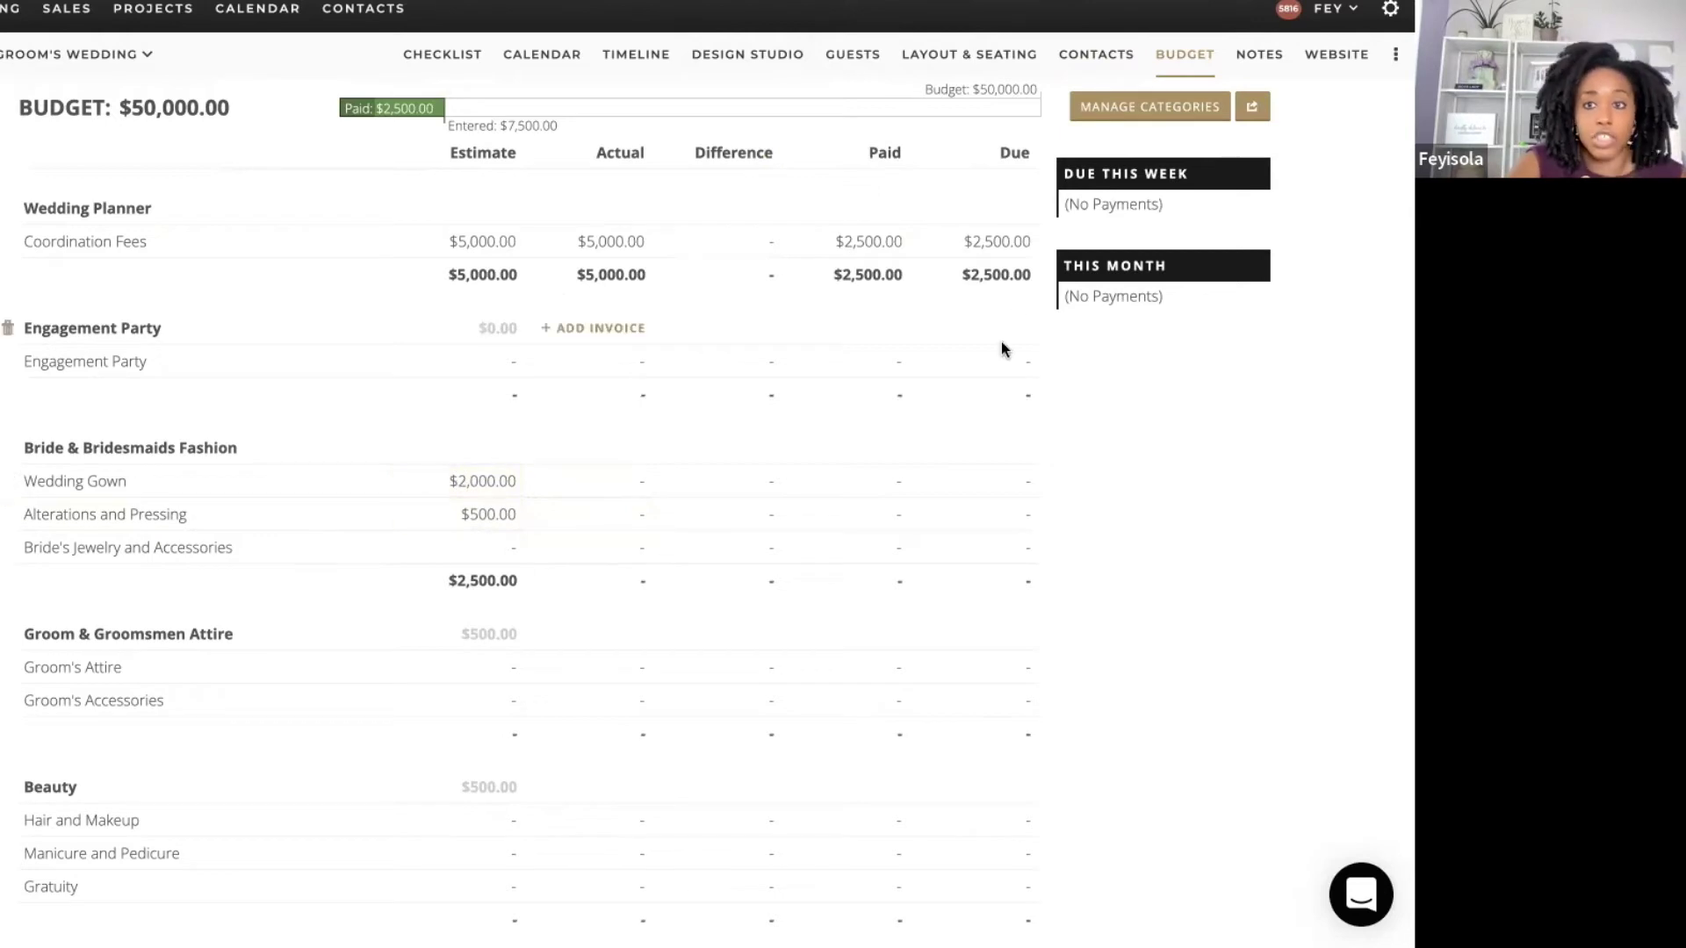
left_click(1097, 55)
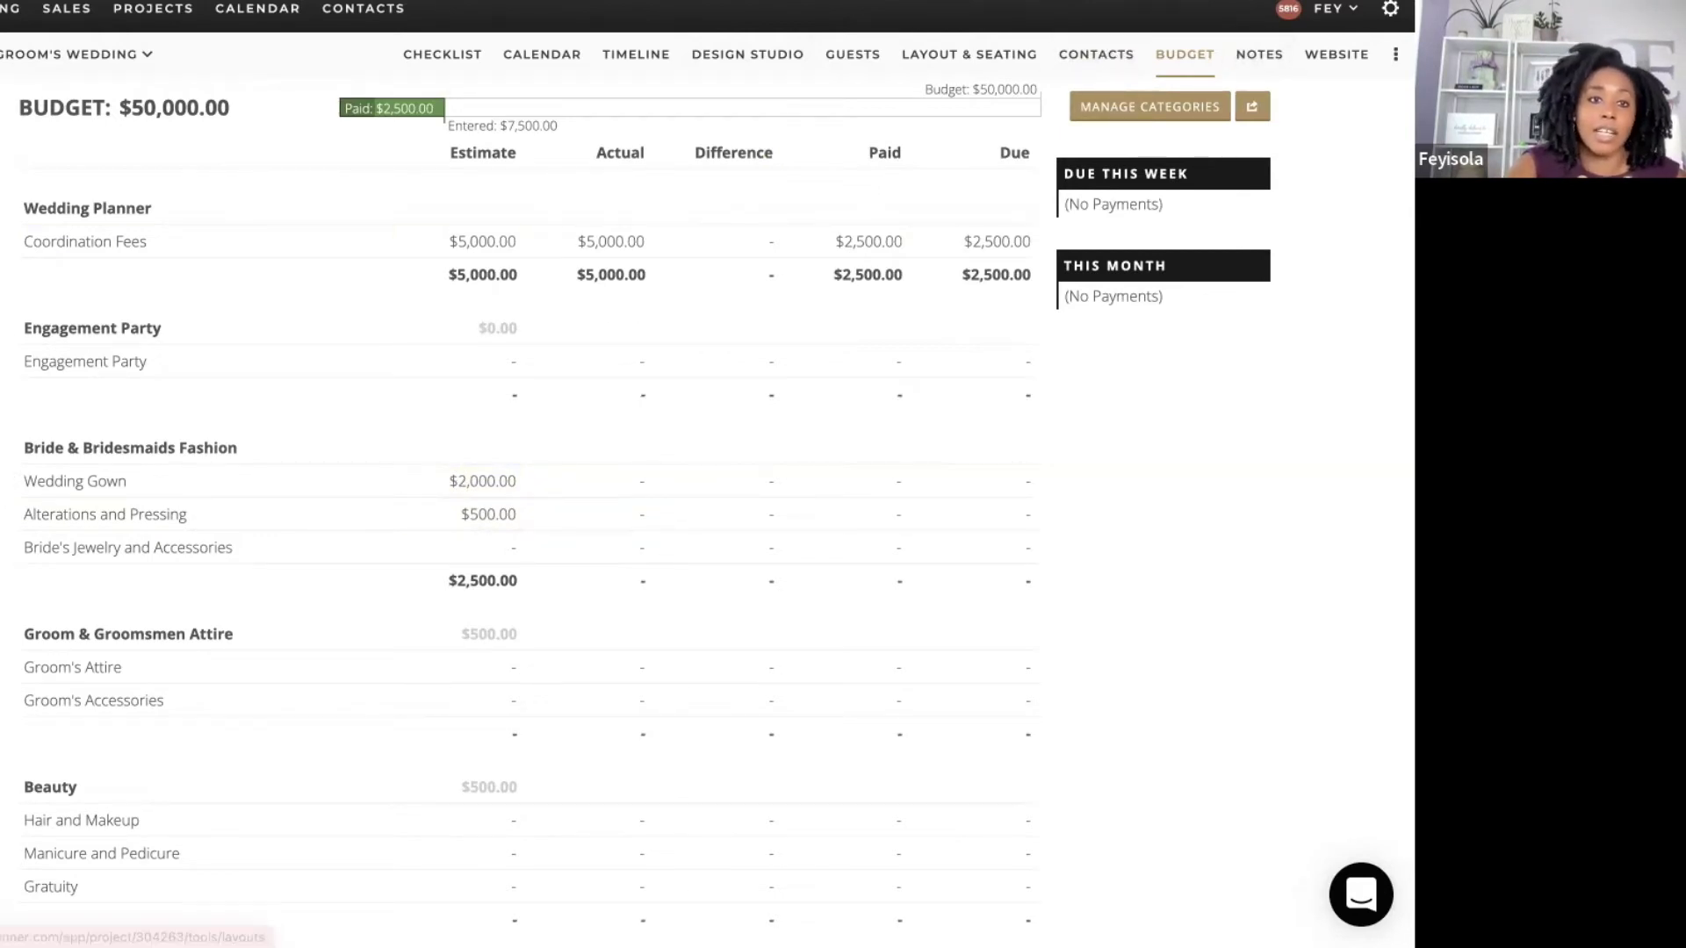
Step: Add Bridal Shop Name as a new contact and open its detail page
left_click(2, 100)
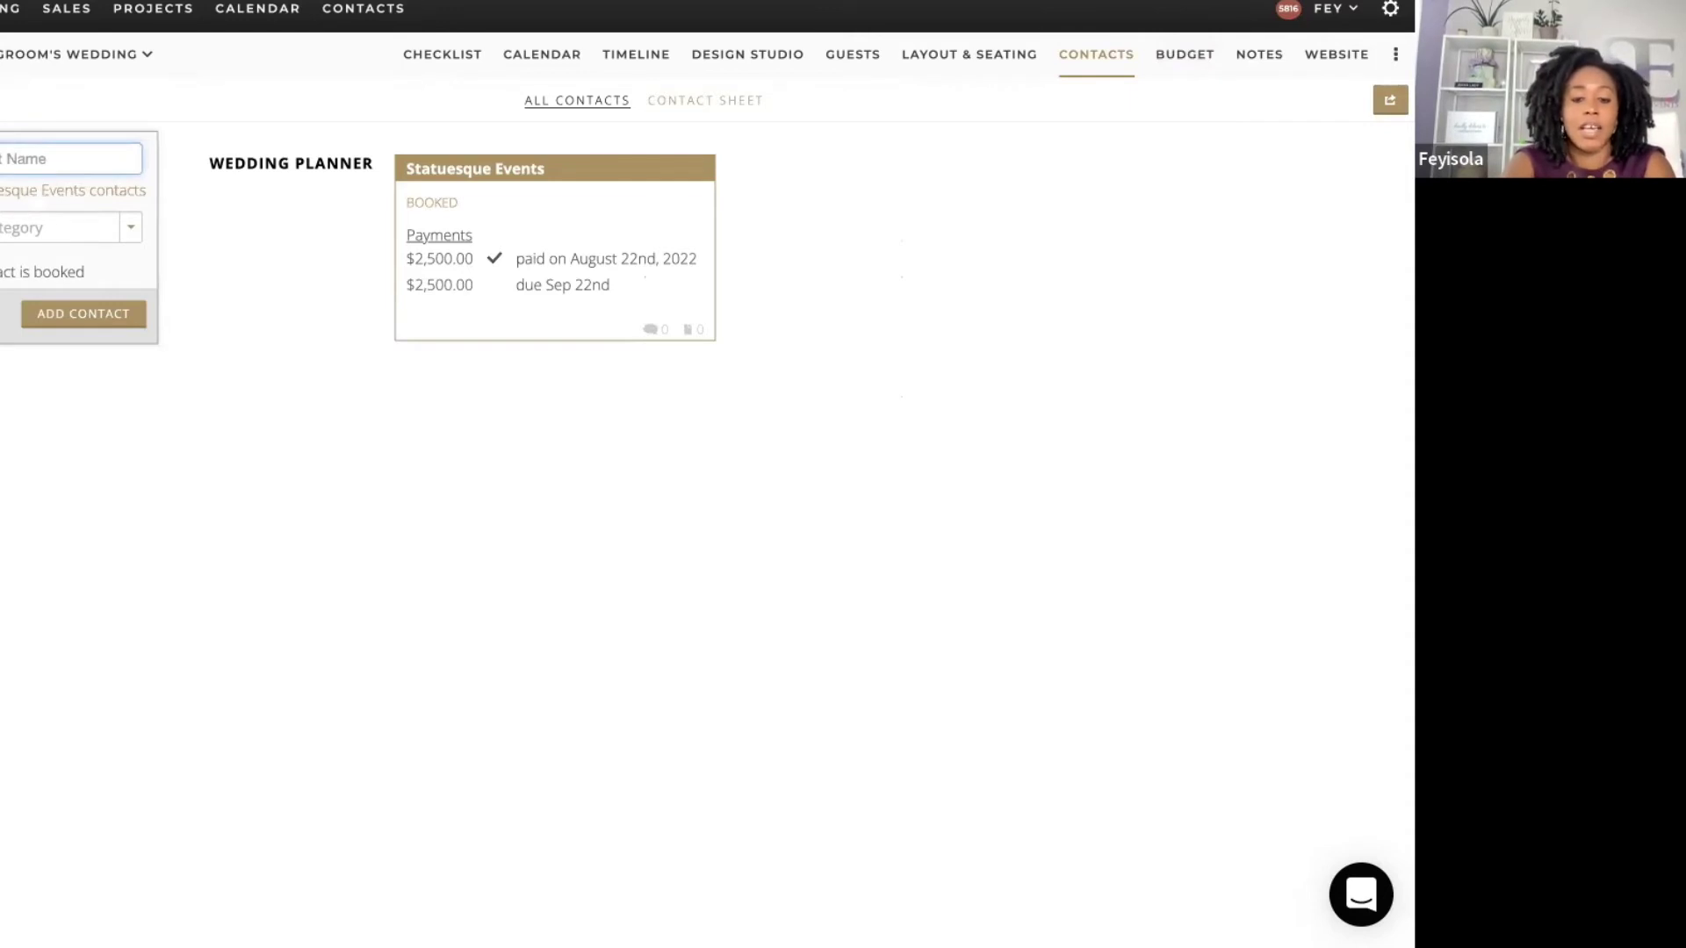
type("A")
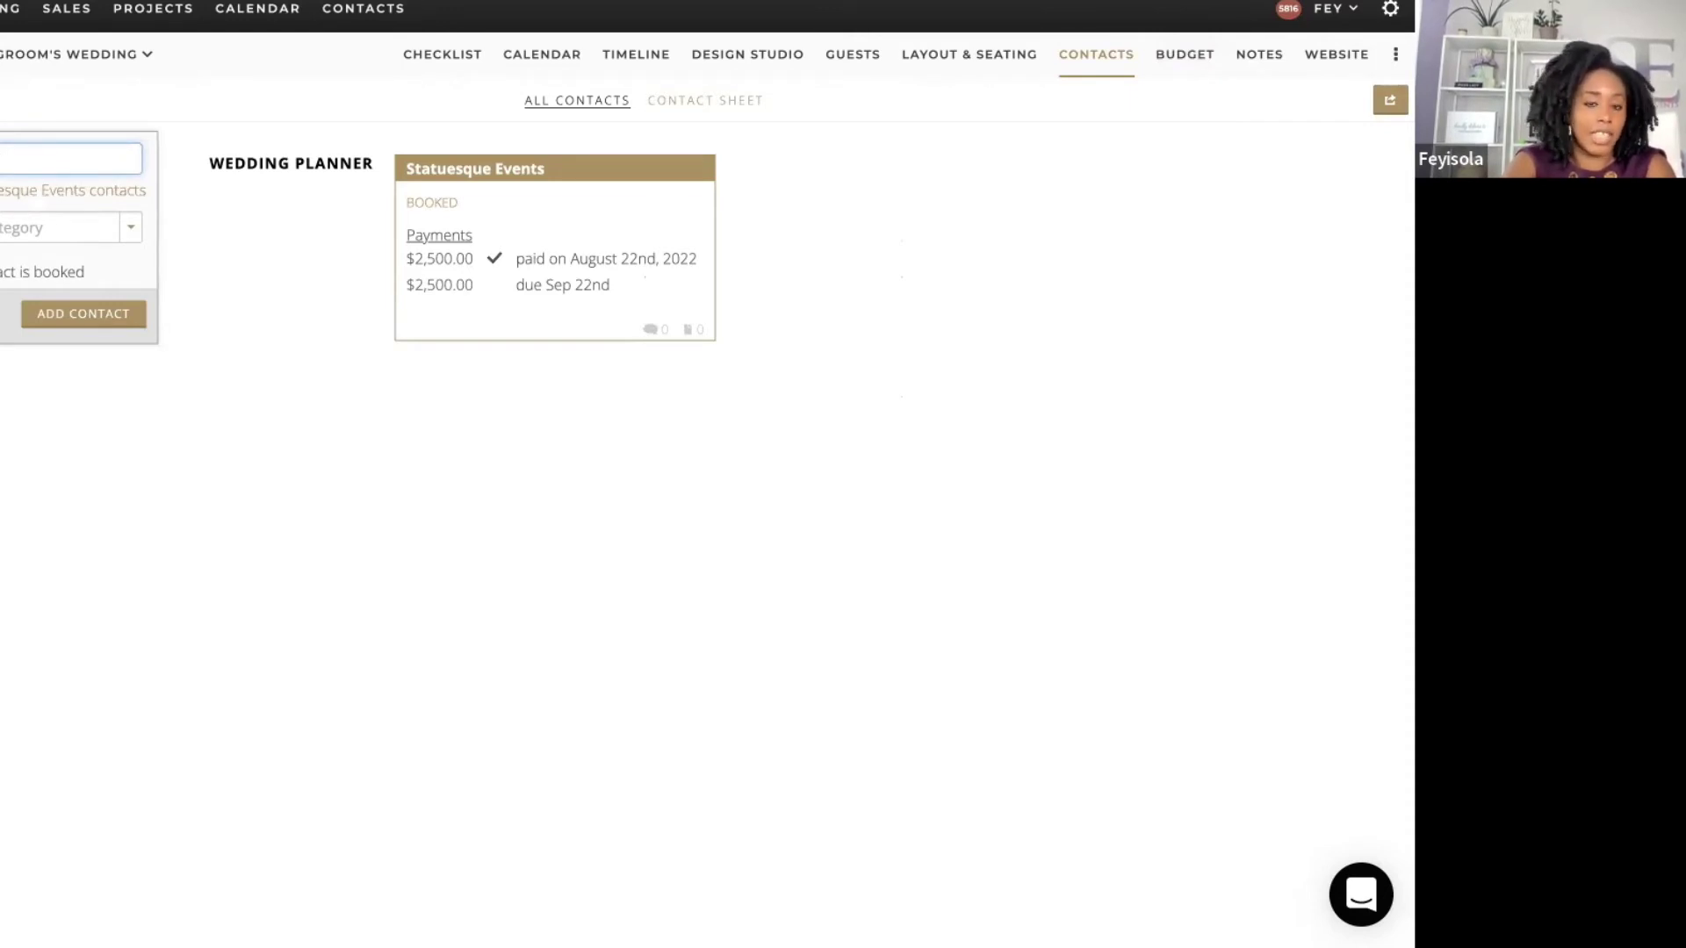
type("me")
left_click(16, 225)
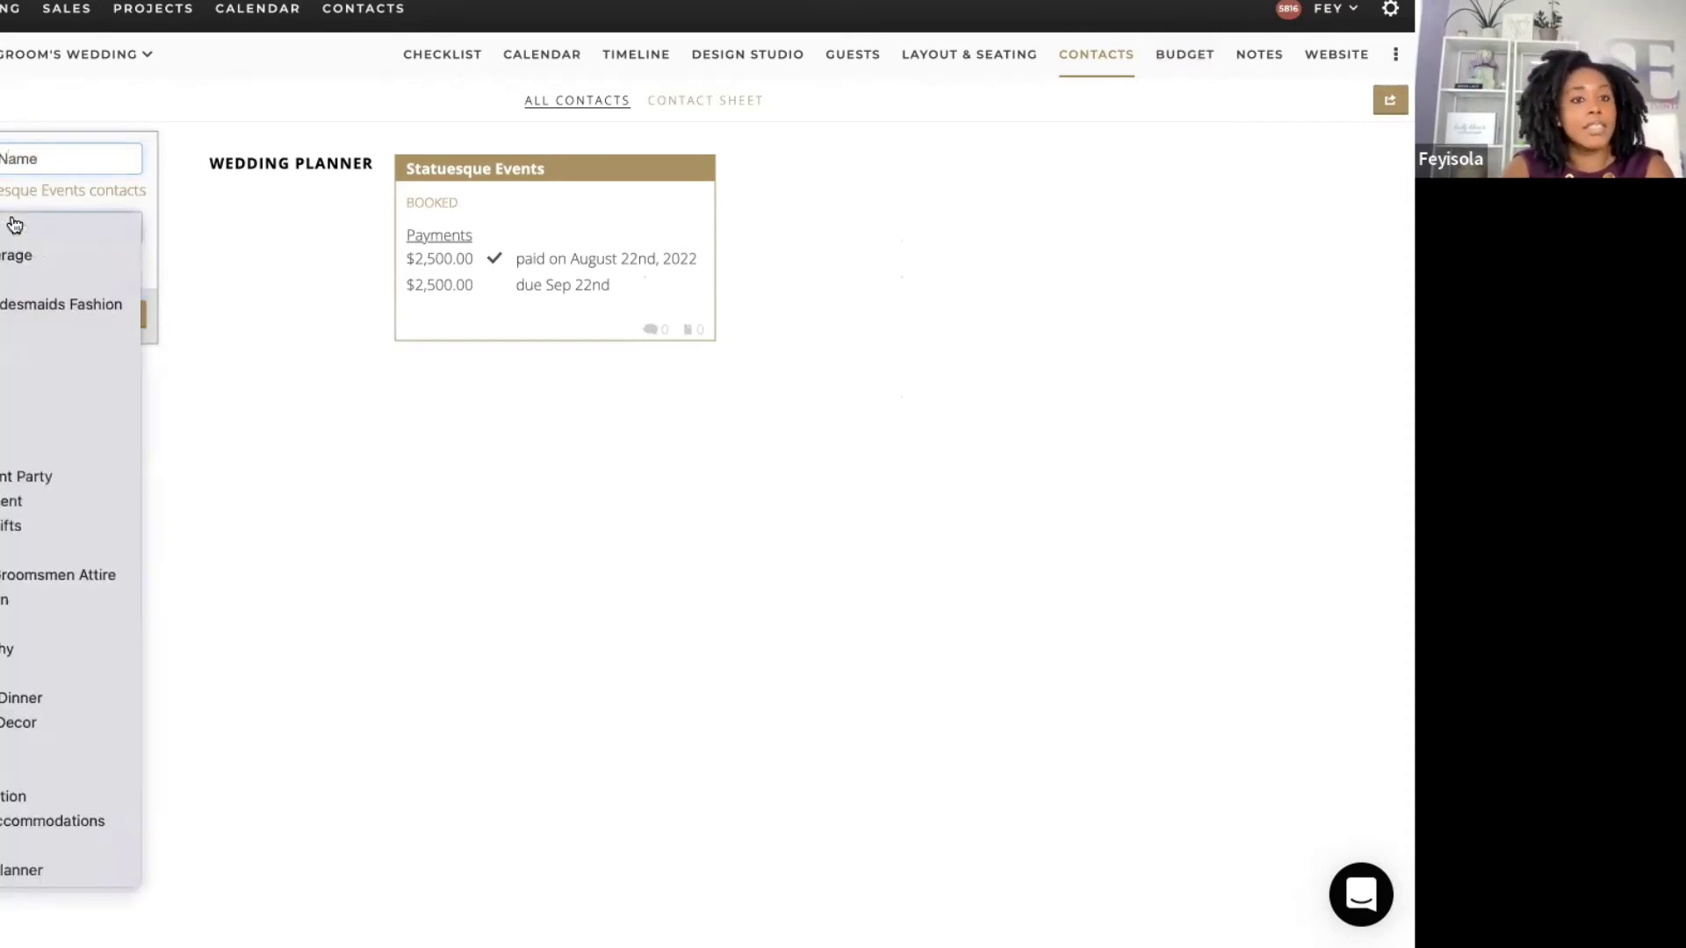
left_click(14, 299)
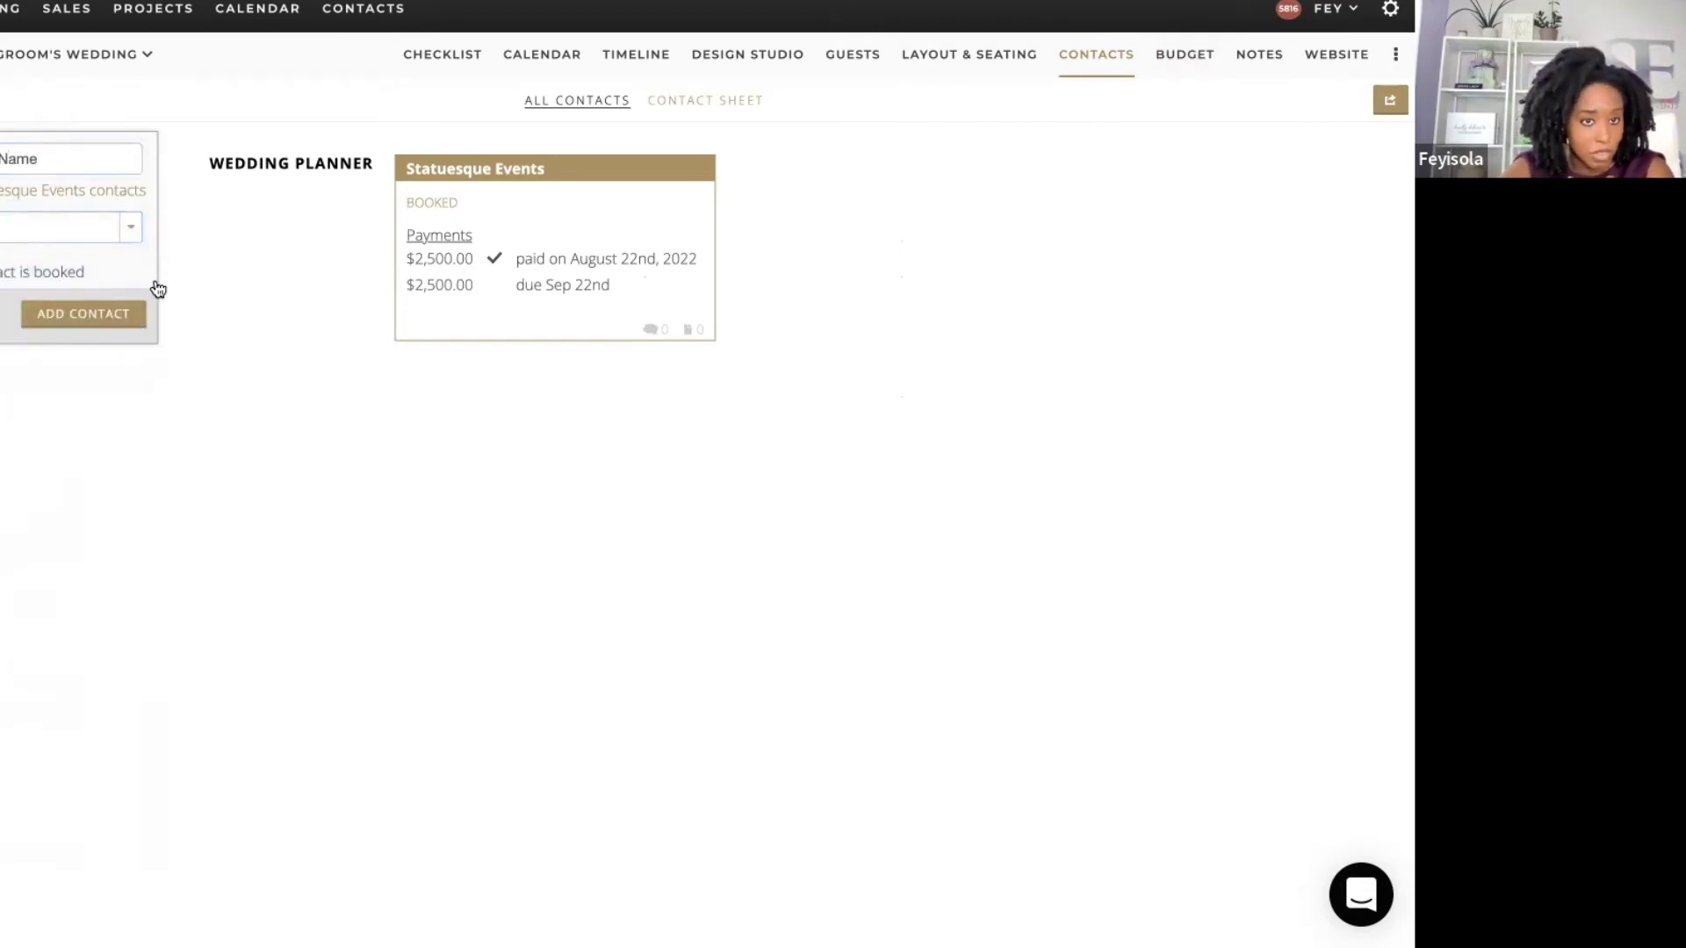
left_click(86, 313)
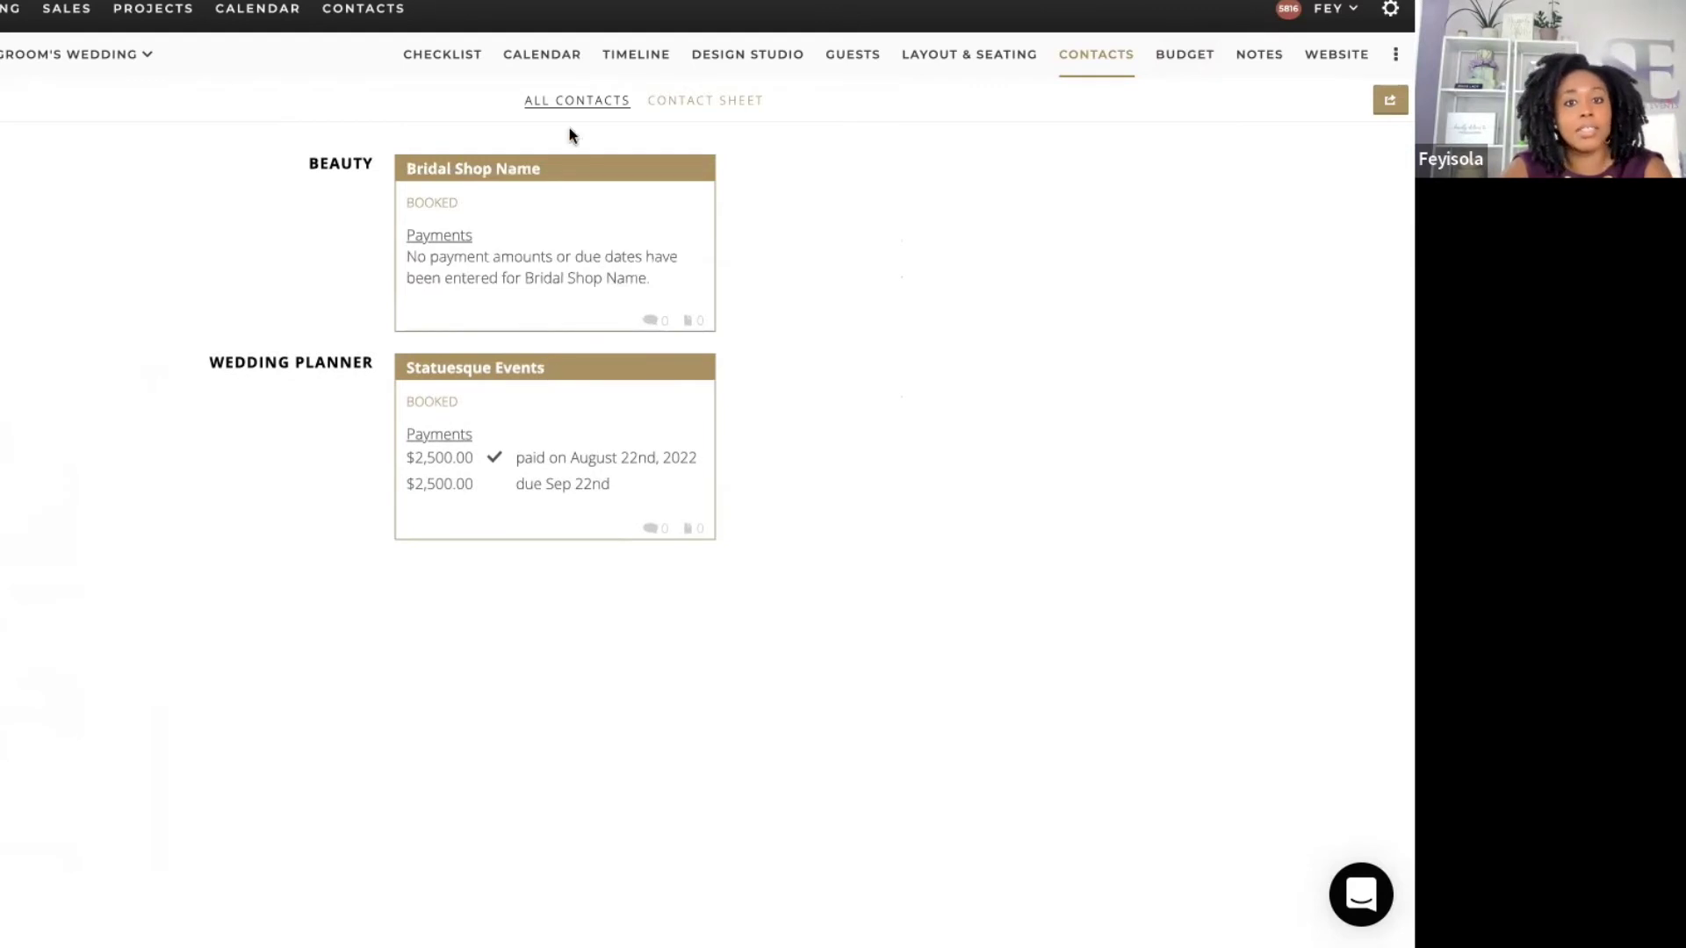
left_click(532, 228)
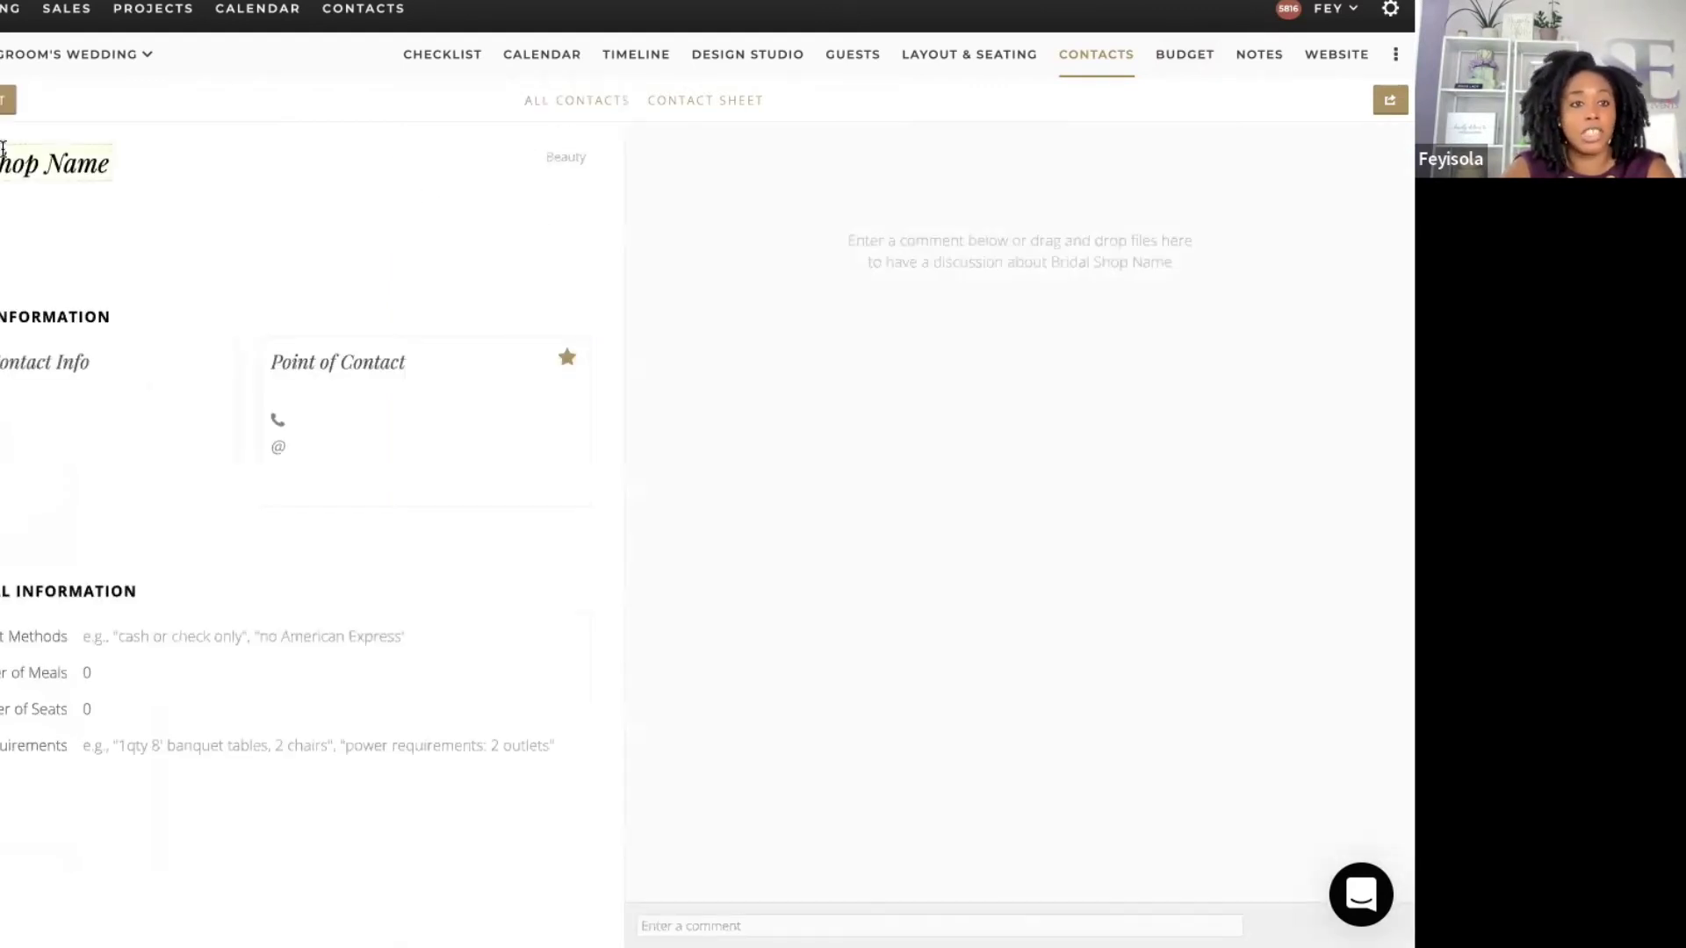
Step: Create a $1,800.00 Bride & Bridesmaids Fashion invoice for Bridal Shop Name
left_click(7, 99)
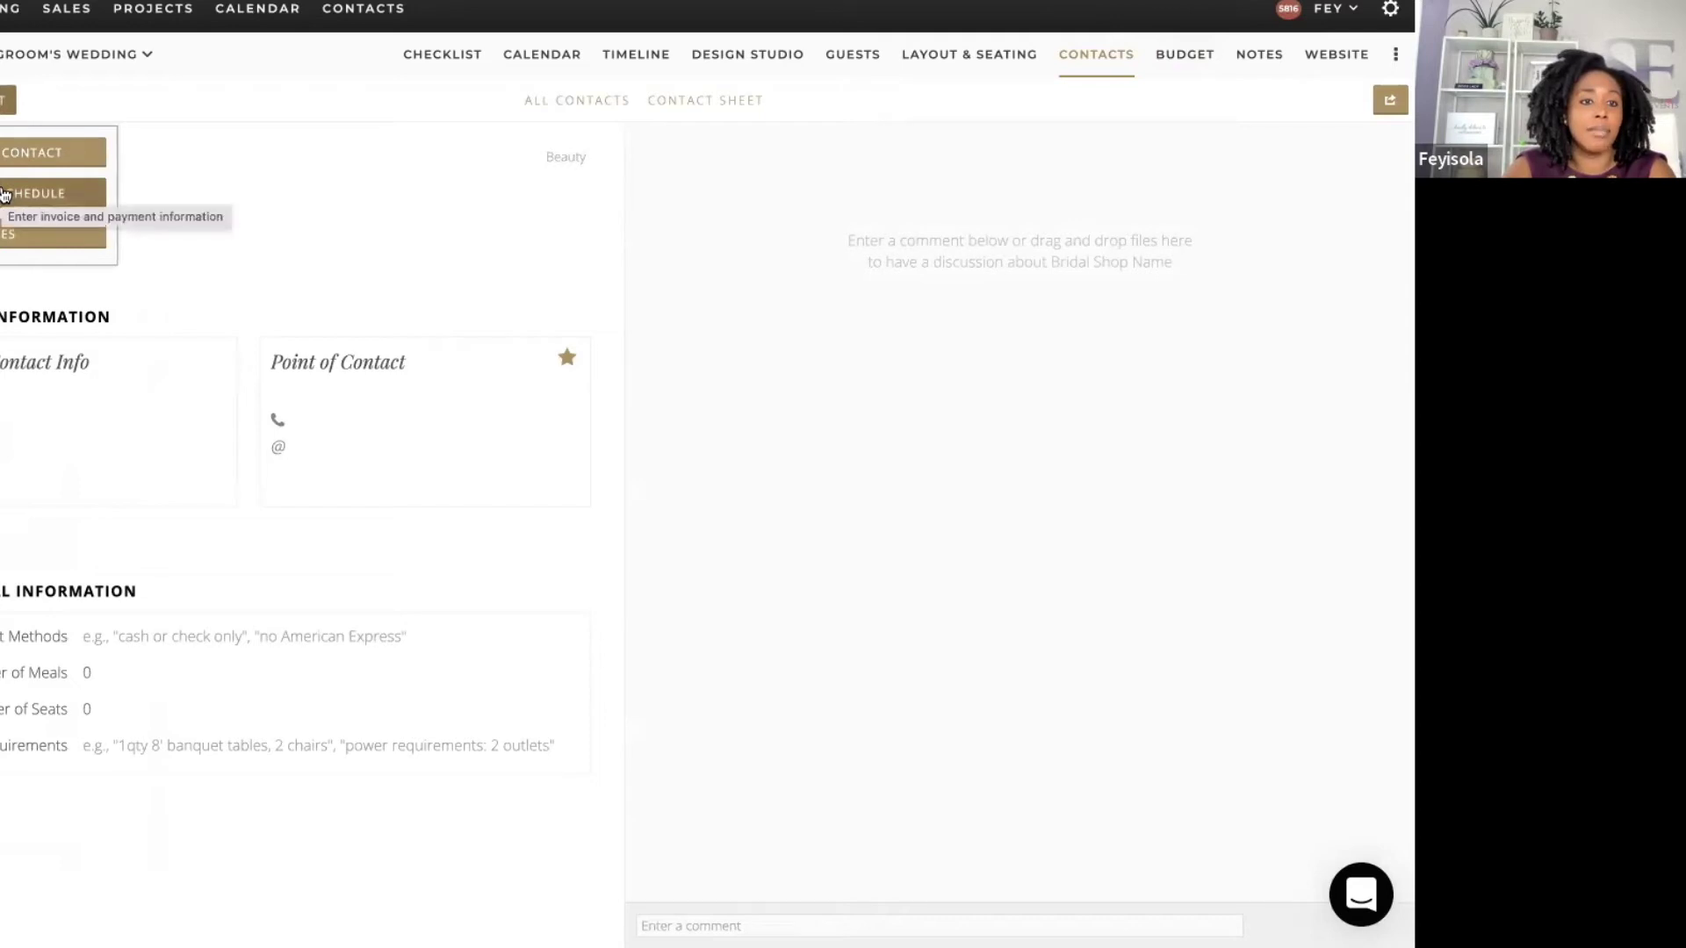
left_click(4, 194)
left_click(12, 219)
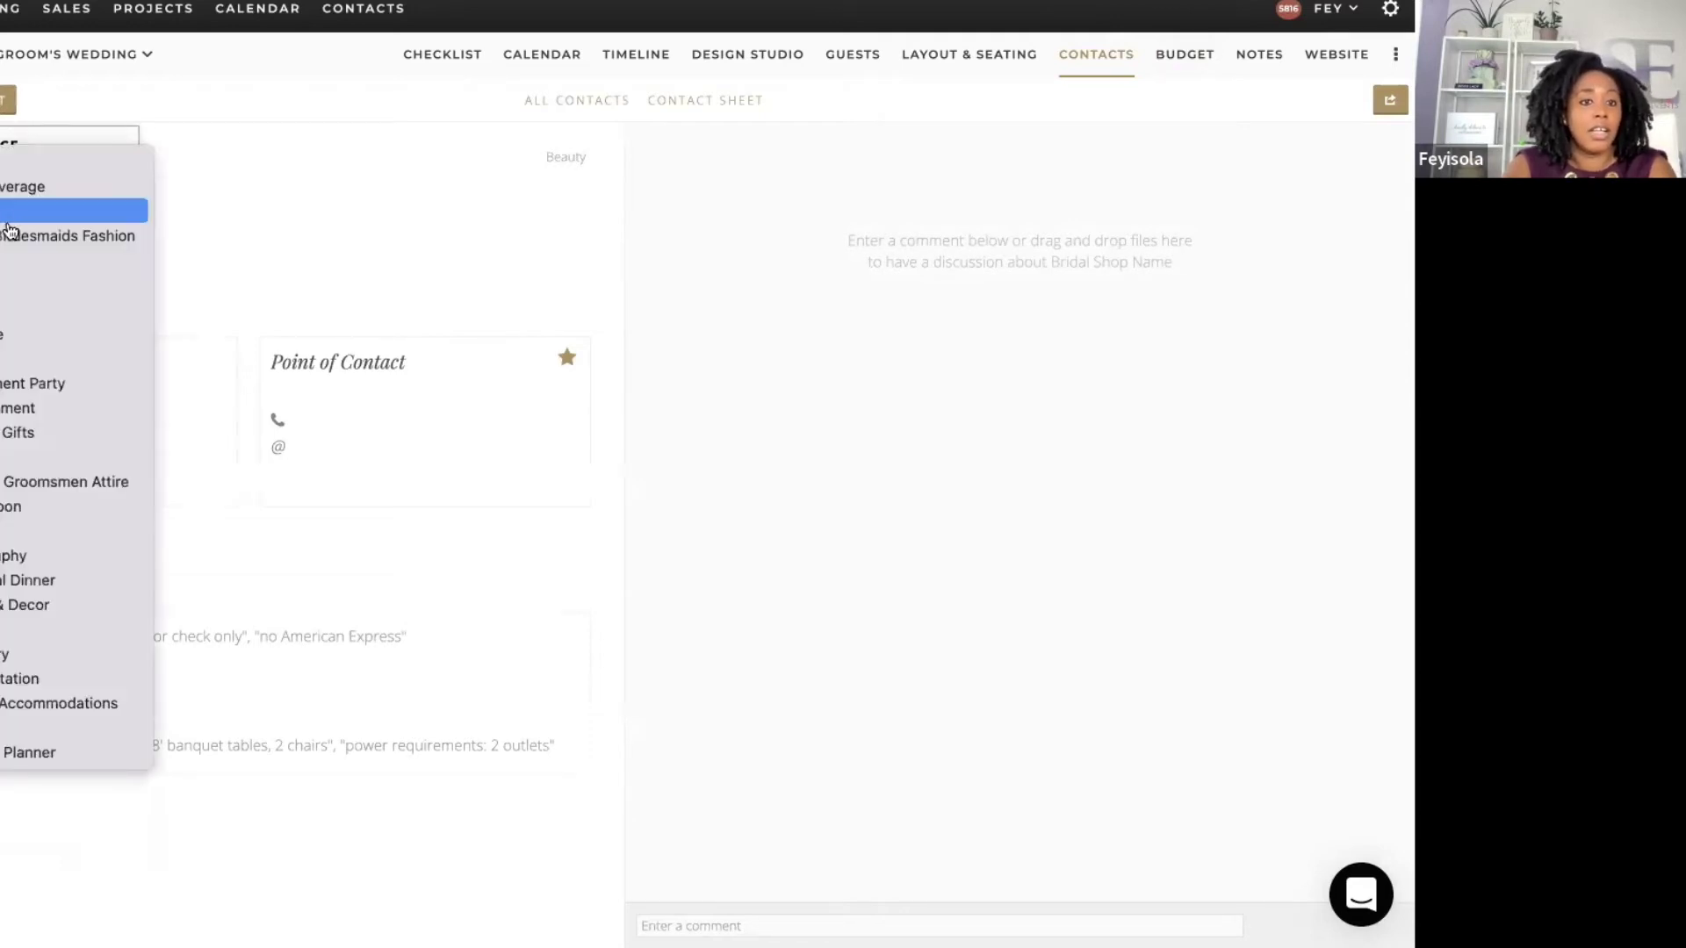
left_click(16, 246)
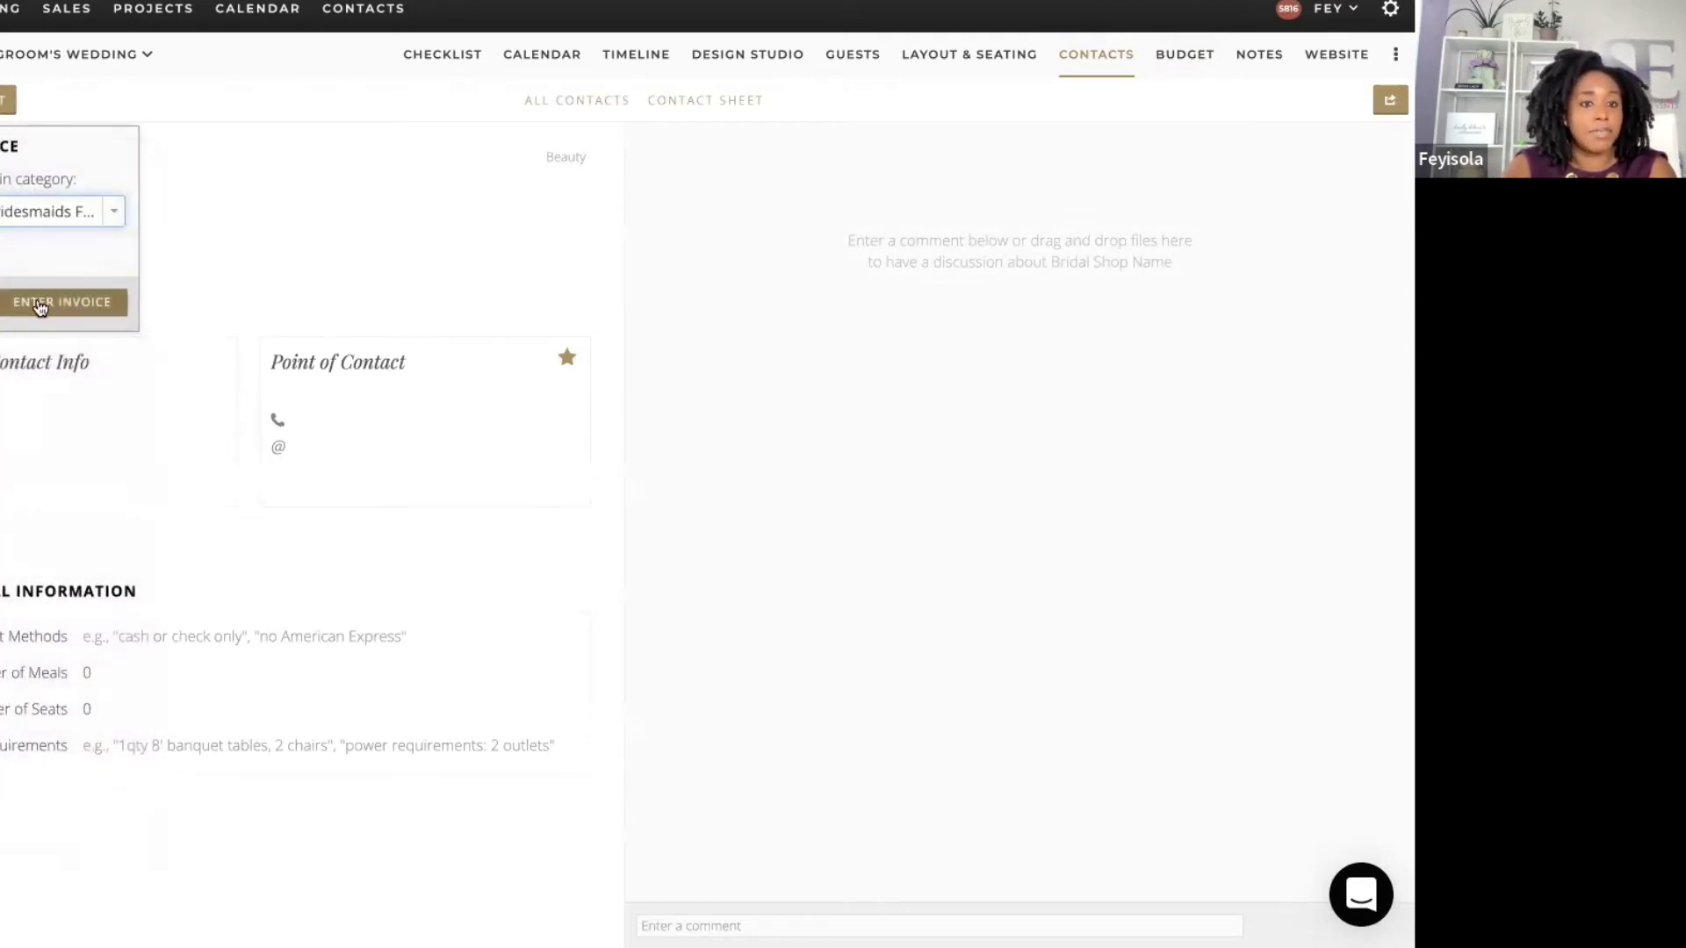
left_click(39, 298)
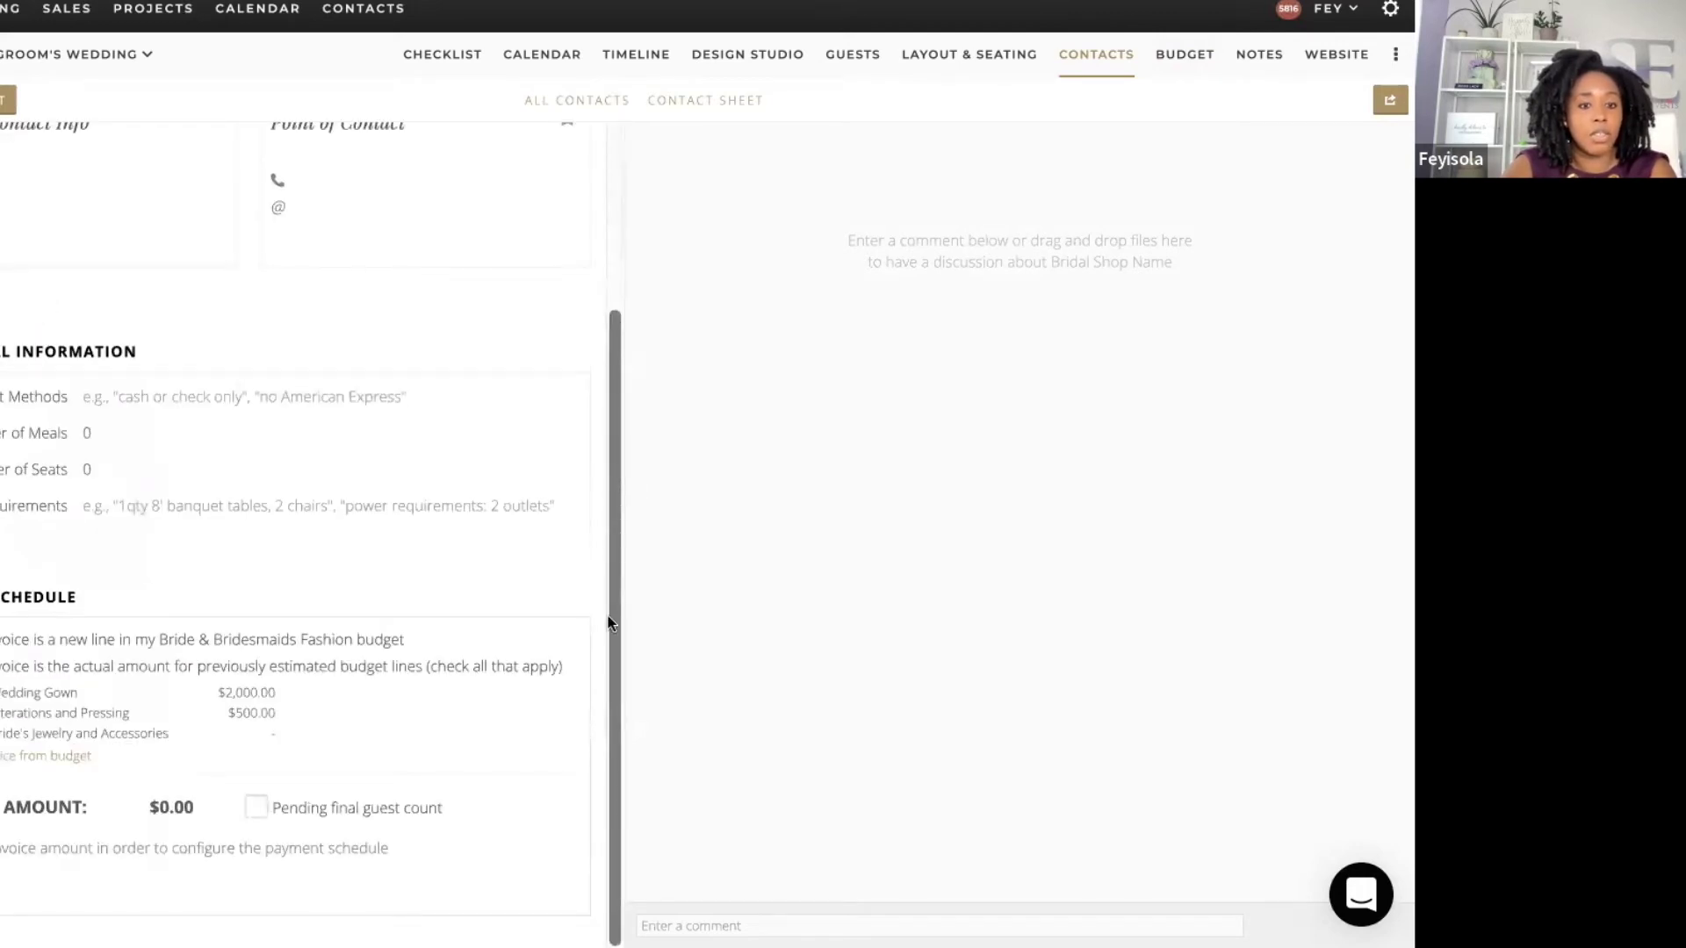
left_click(178, 806)
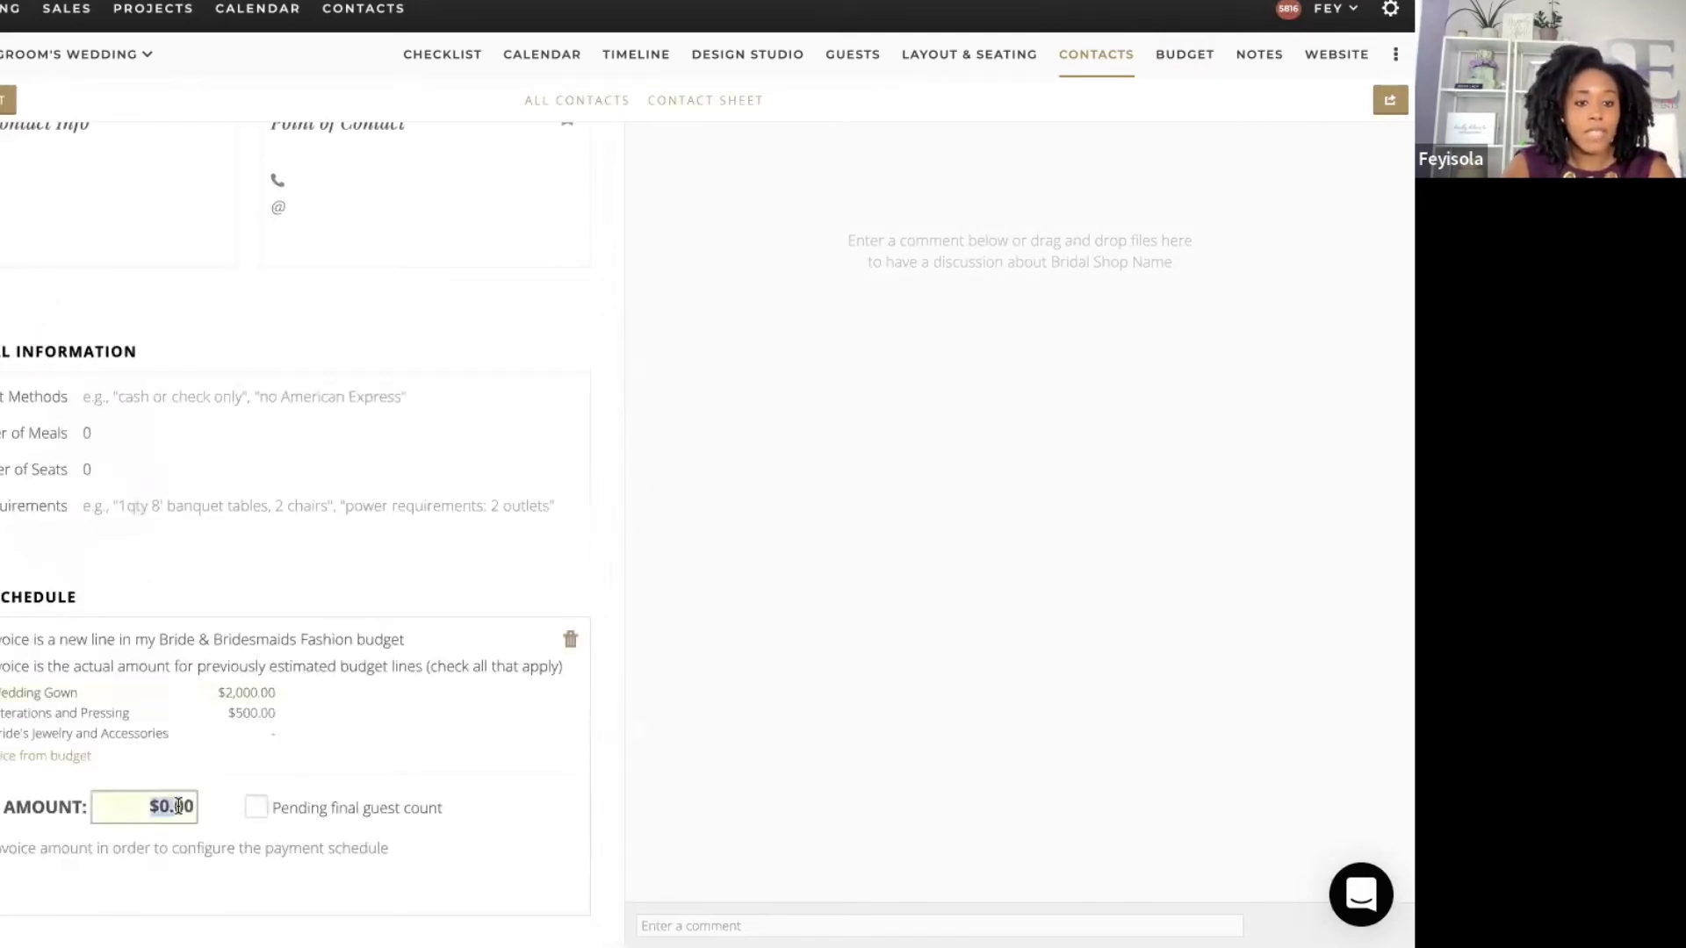
left_click(189, 806)
double_click(189, 807)
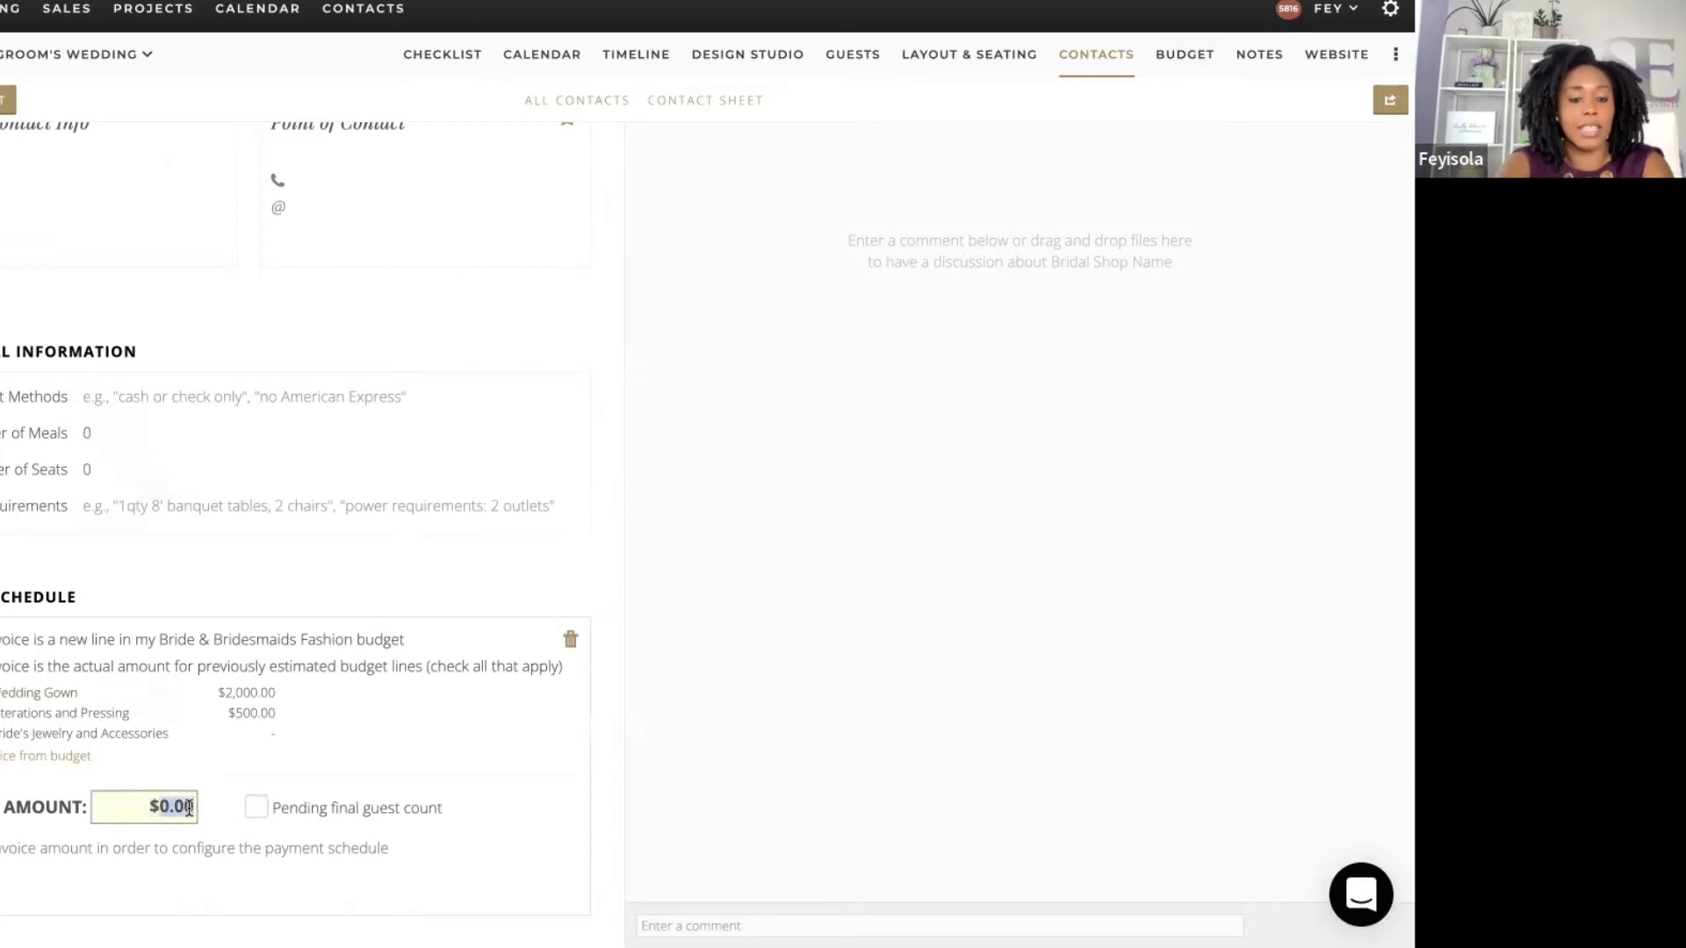
type("1800")
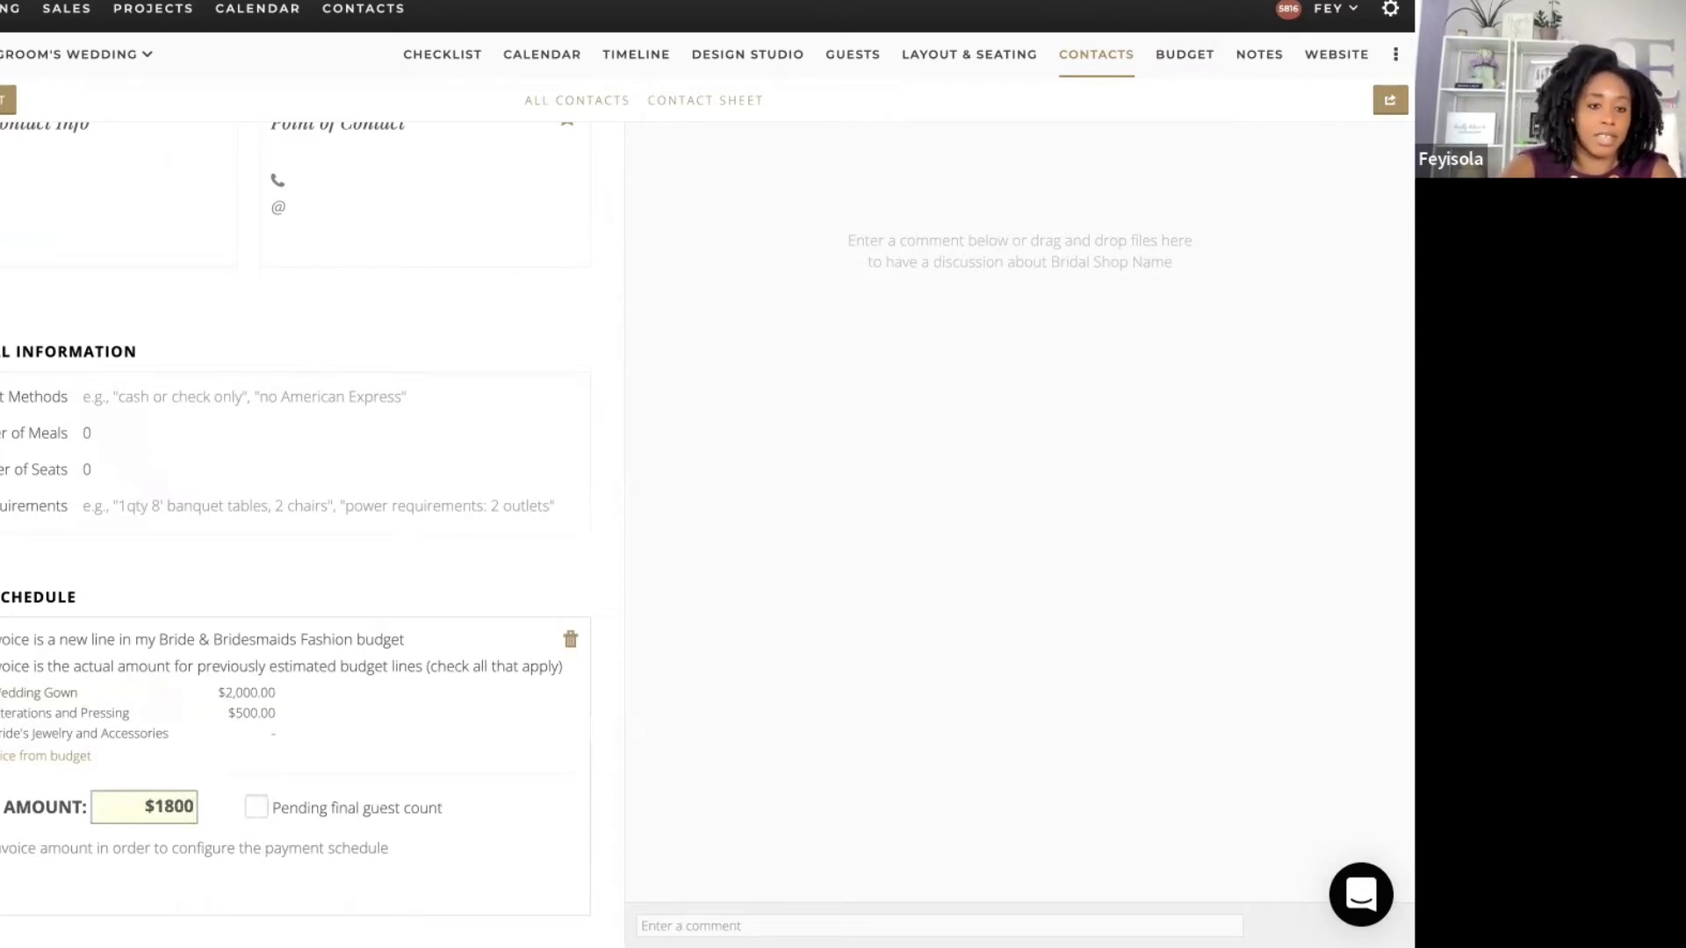
key("Return")
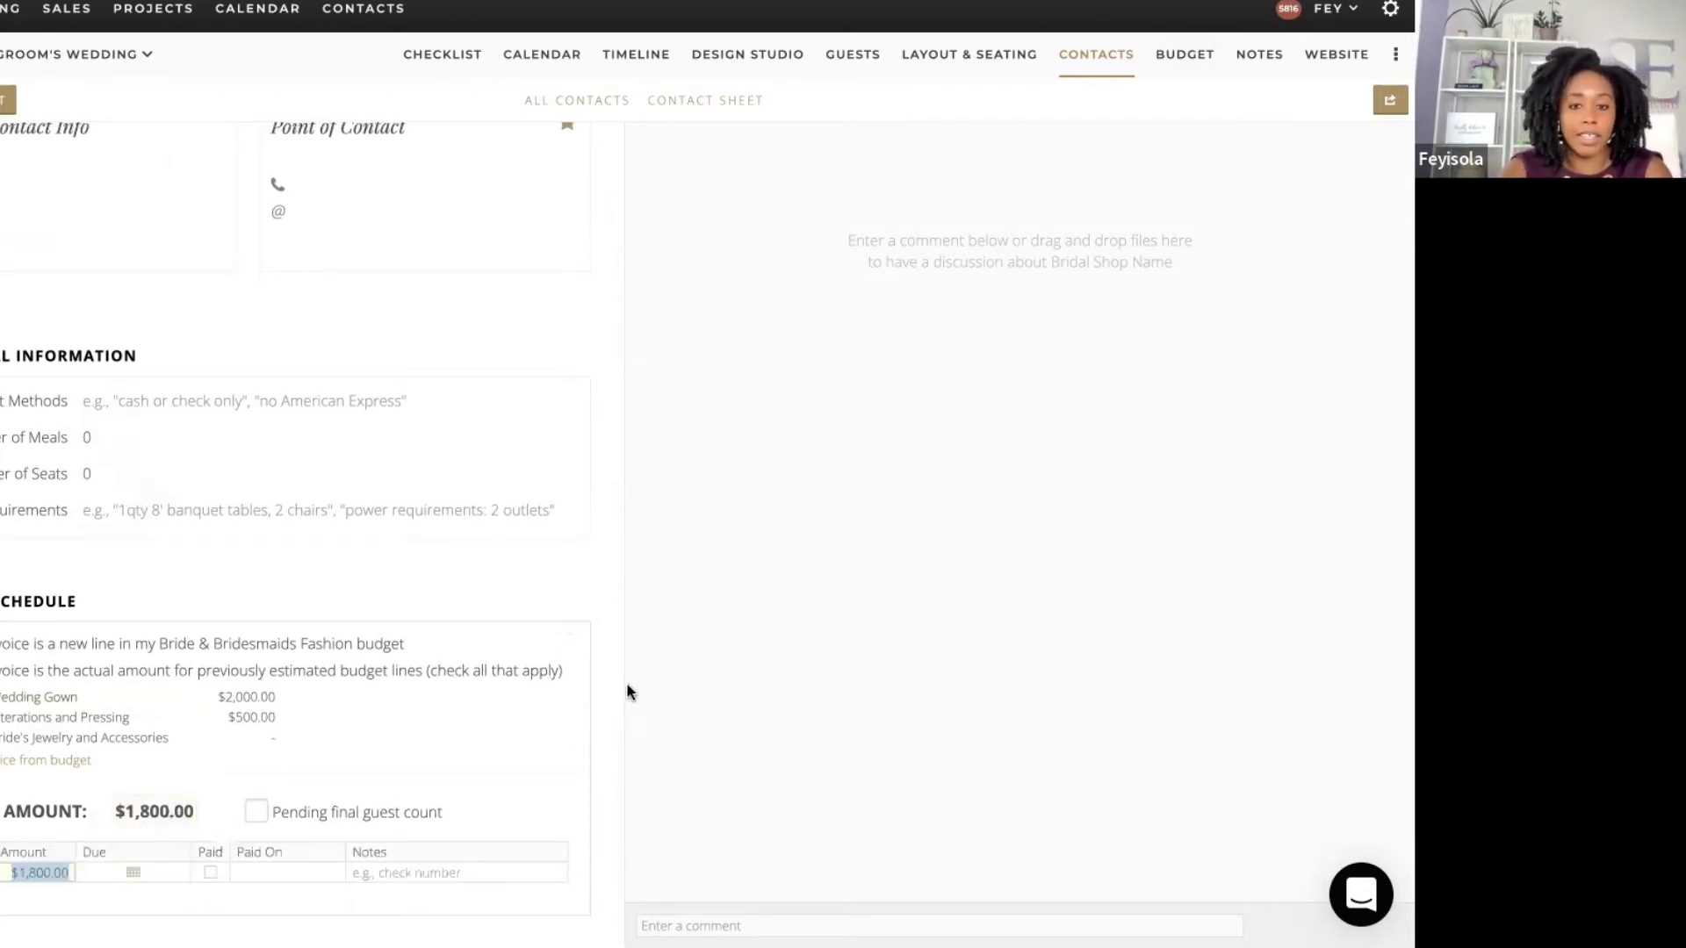
left_click(607, 687)
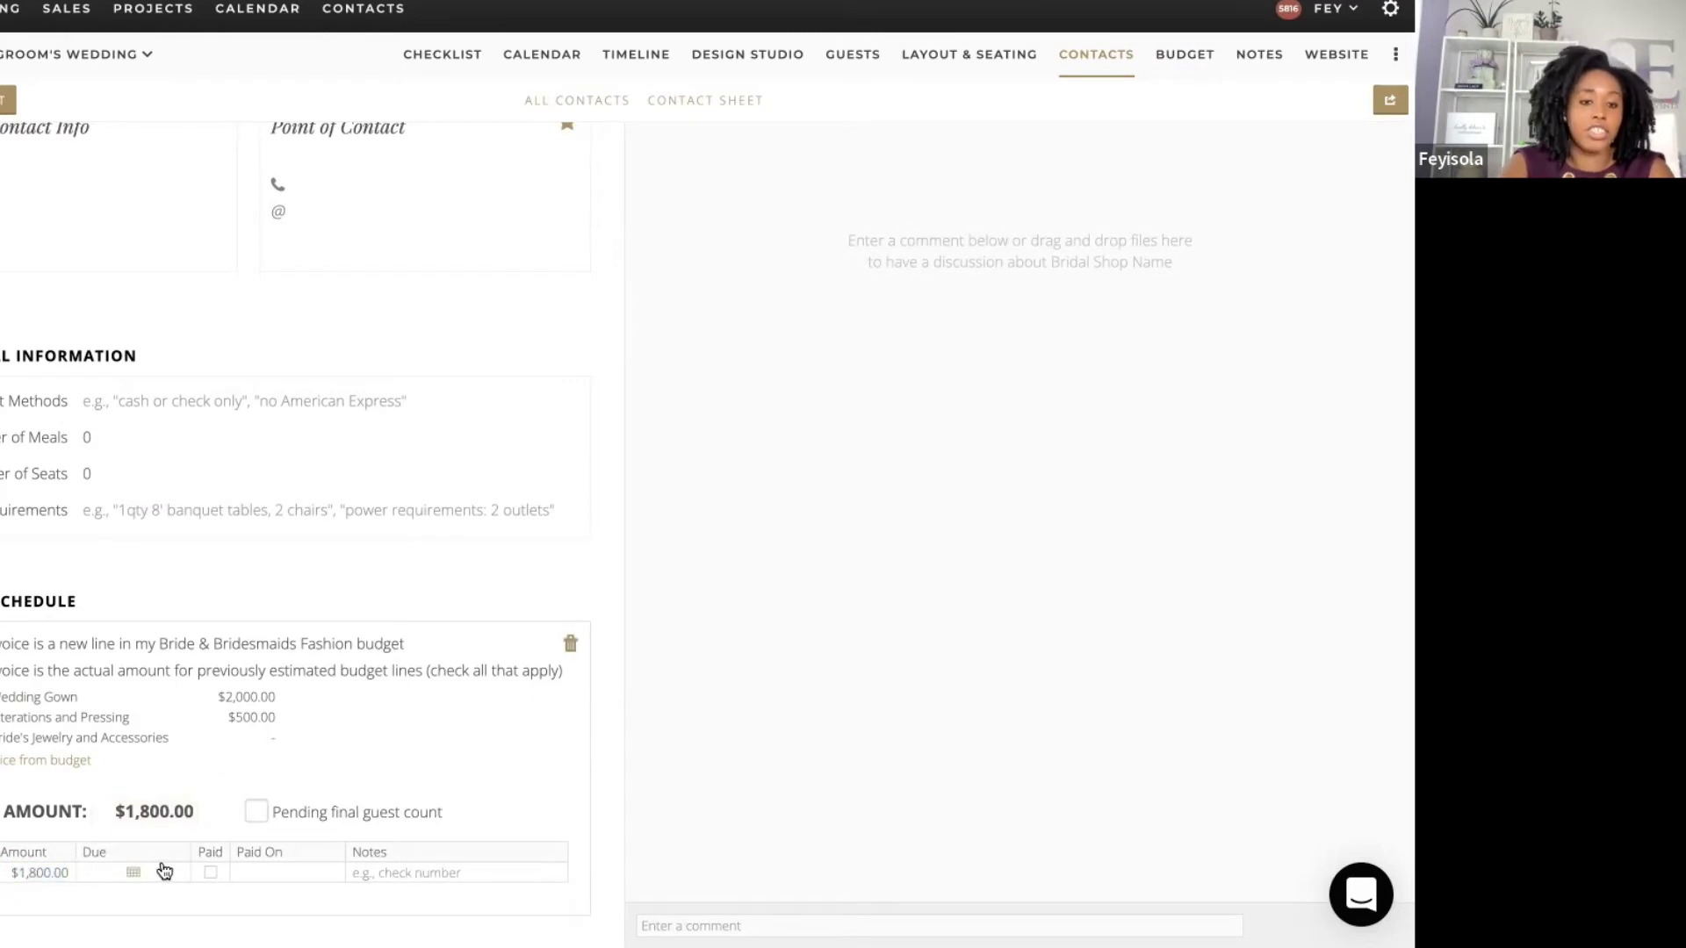
Step: Set the first payment to $500 and mark it paid
left_click(51, 872)
type("500")
key("Return")
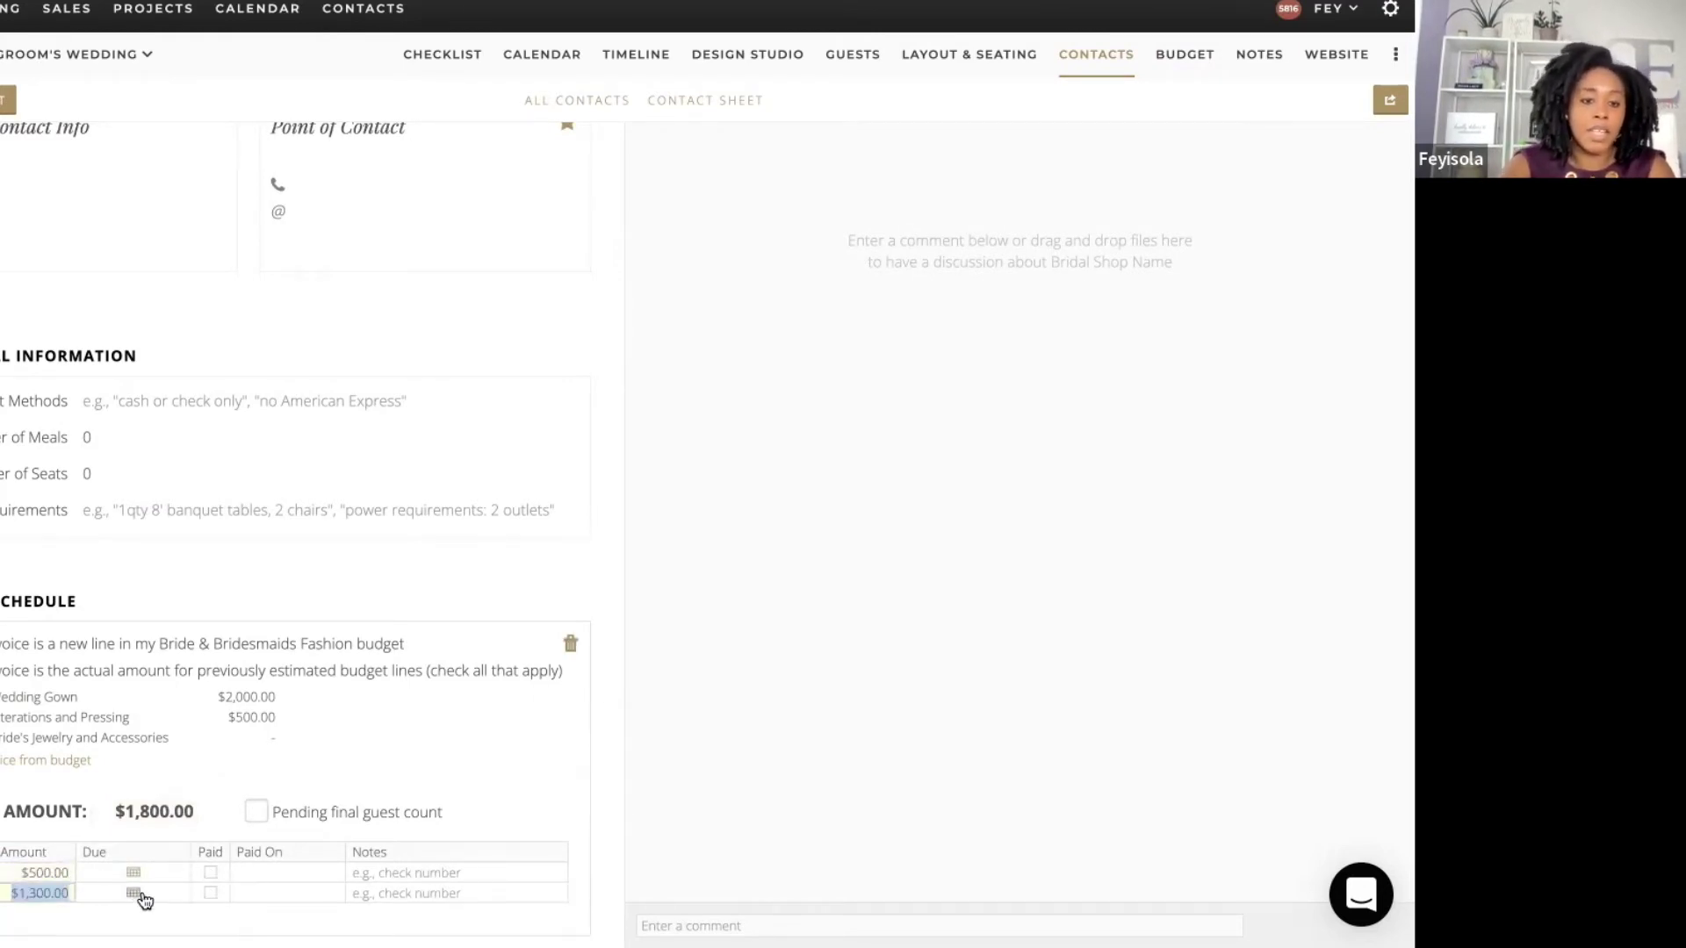
left_click(210, 872)
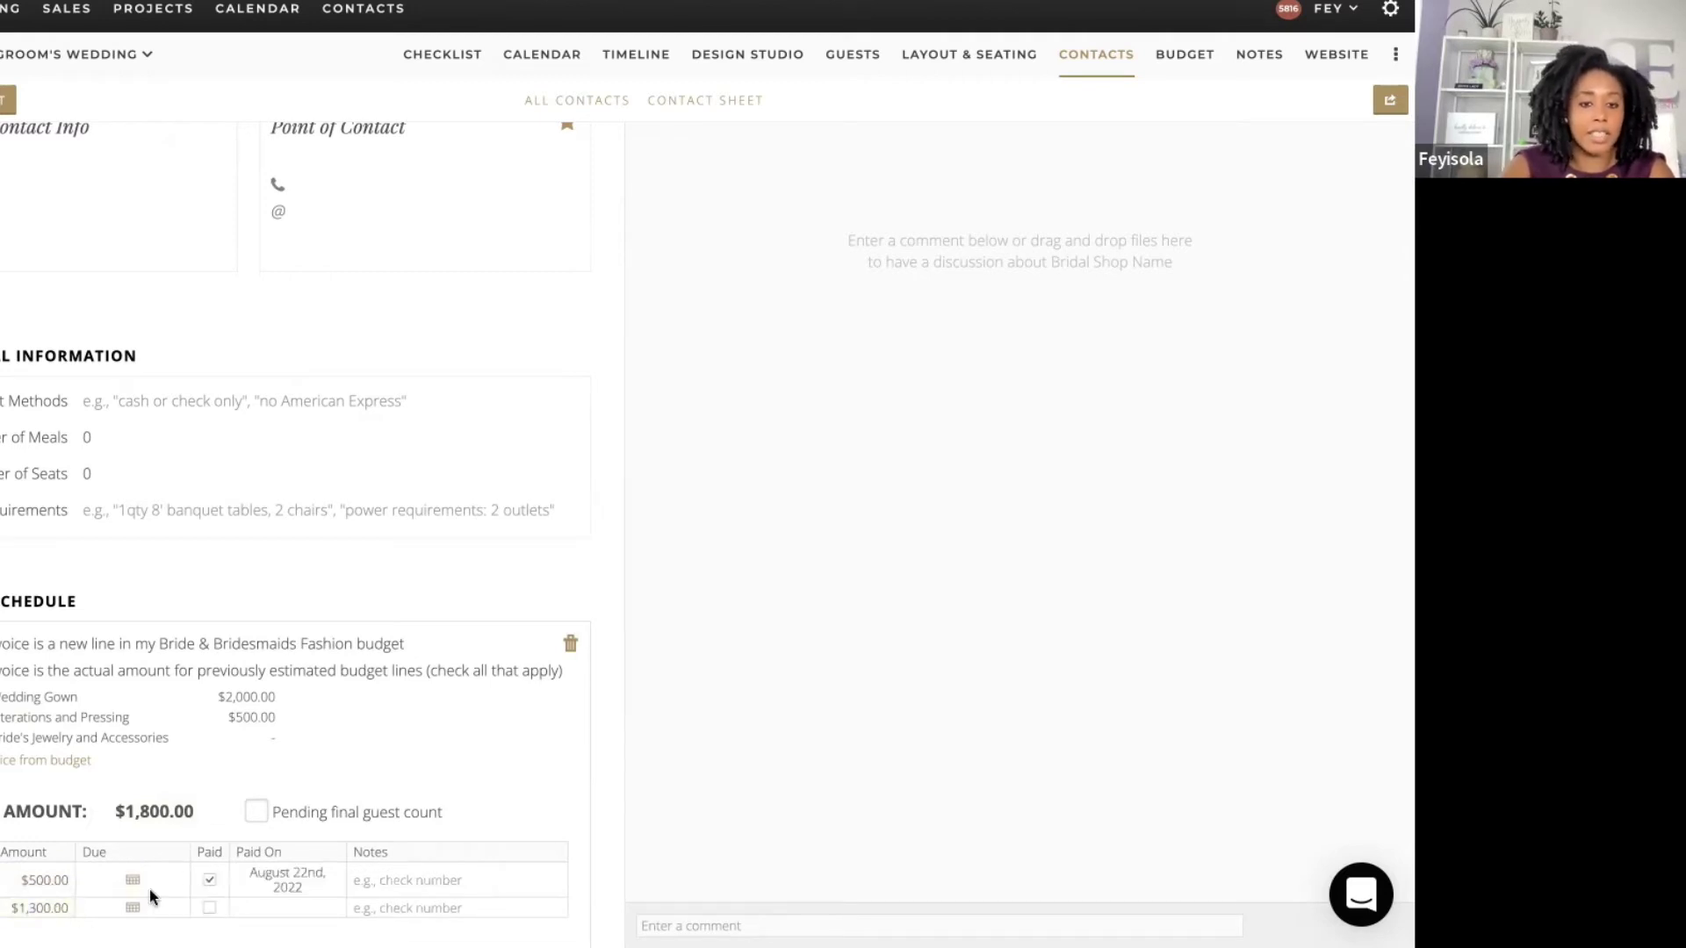
scroll(602, 734, "down", 1)
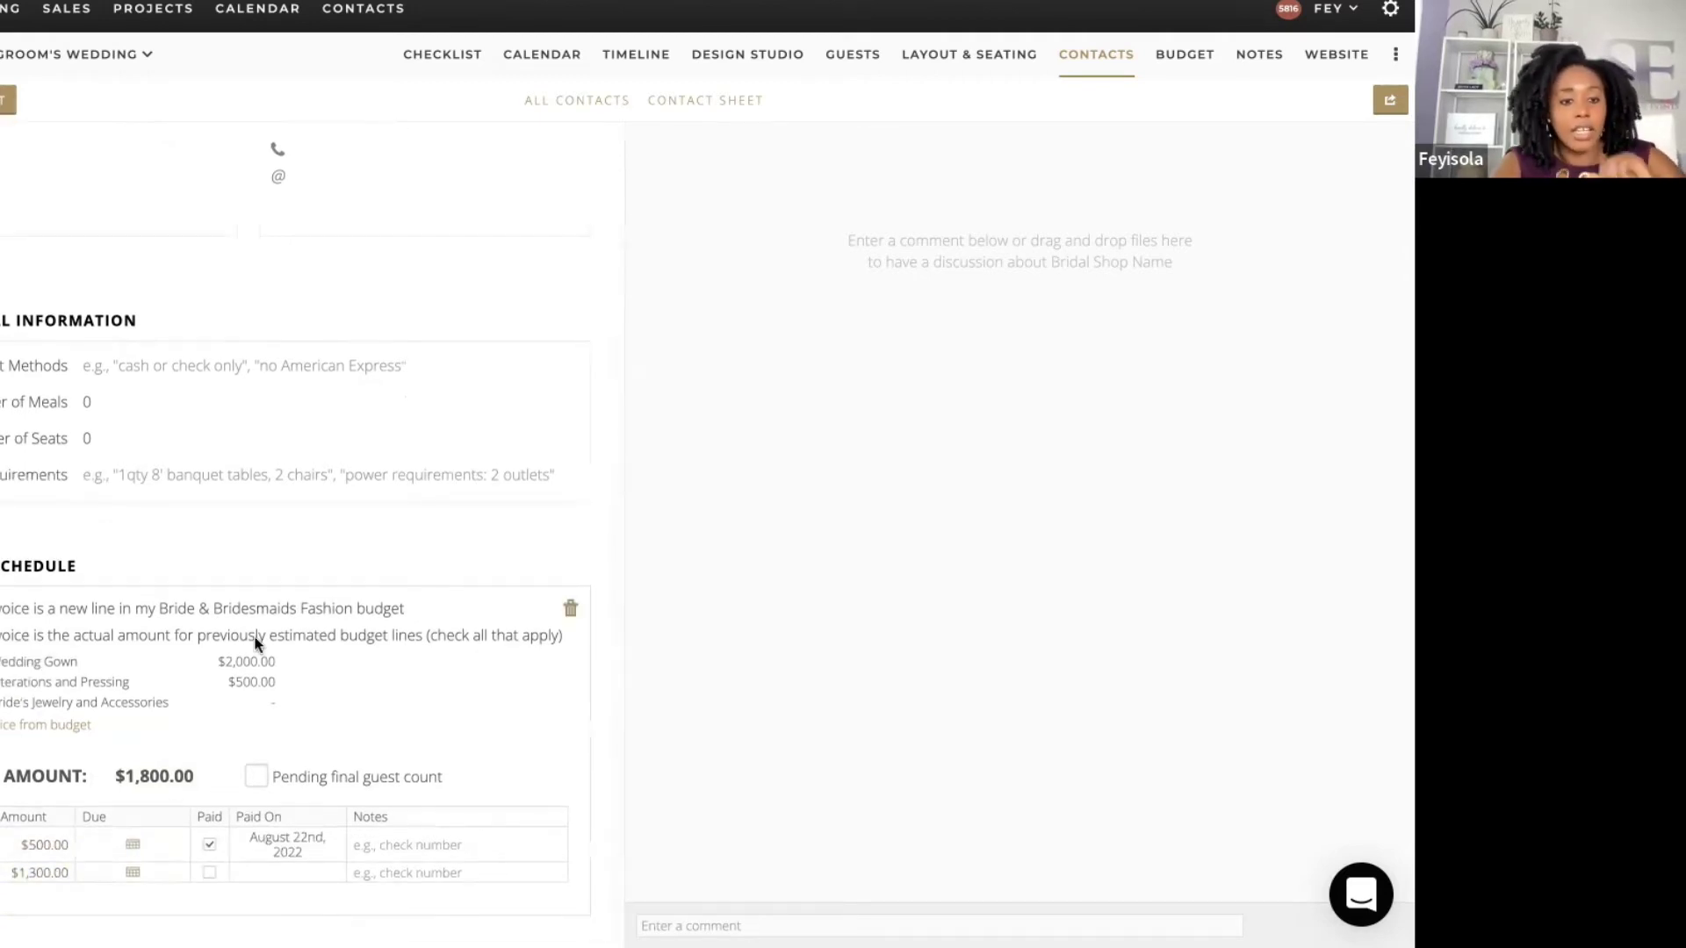
Step: Make the second $500 payment due August 29 and the $800 payment due September 15, 2022
left_click(42, 871)
type("500")
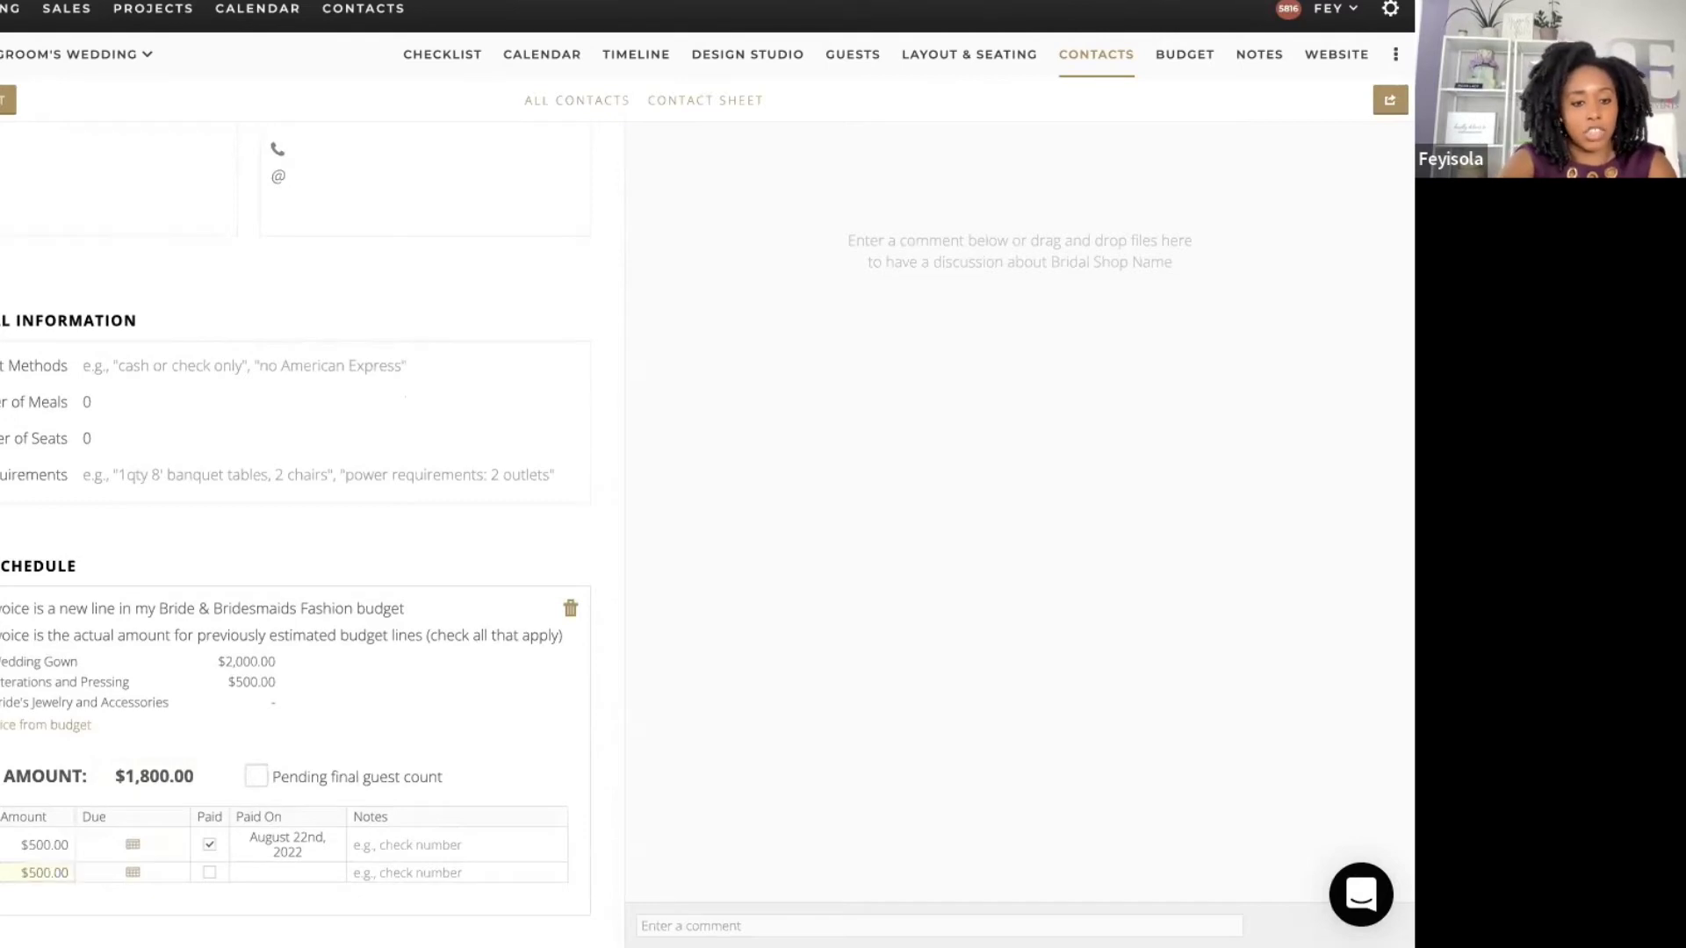
scroll(601, 783, "down", 1)
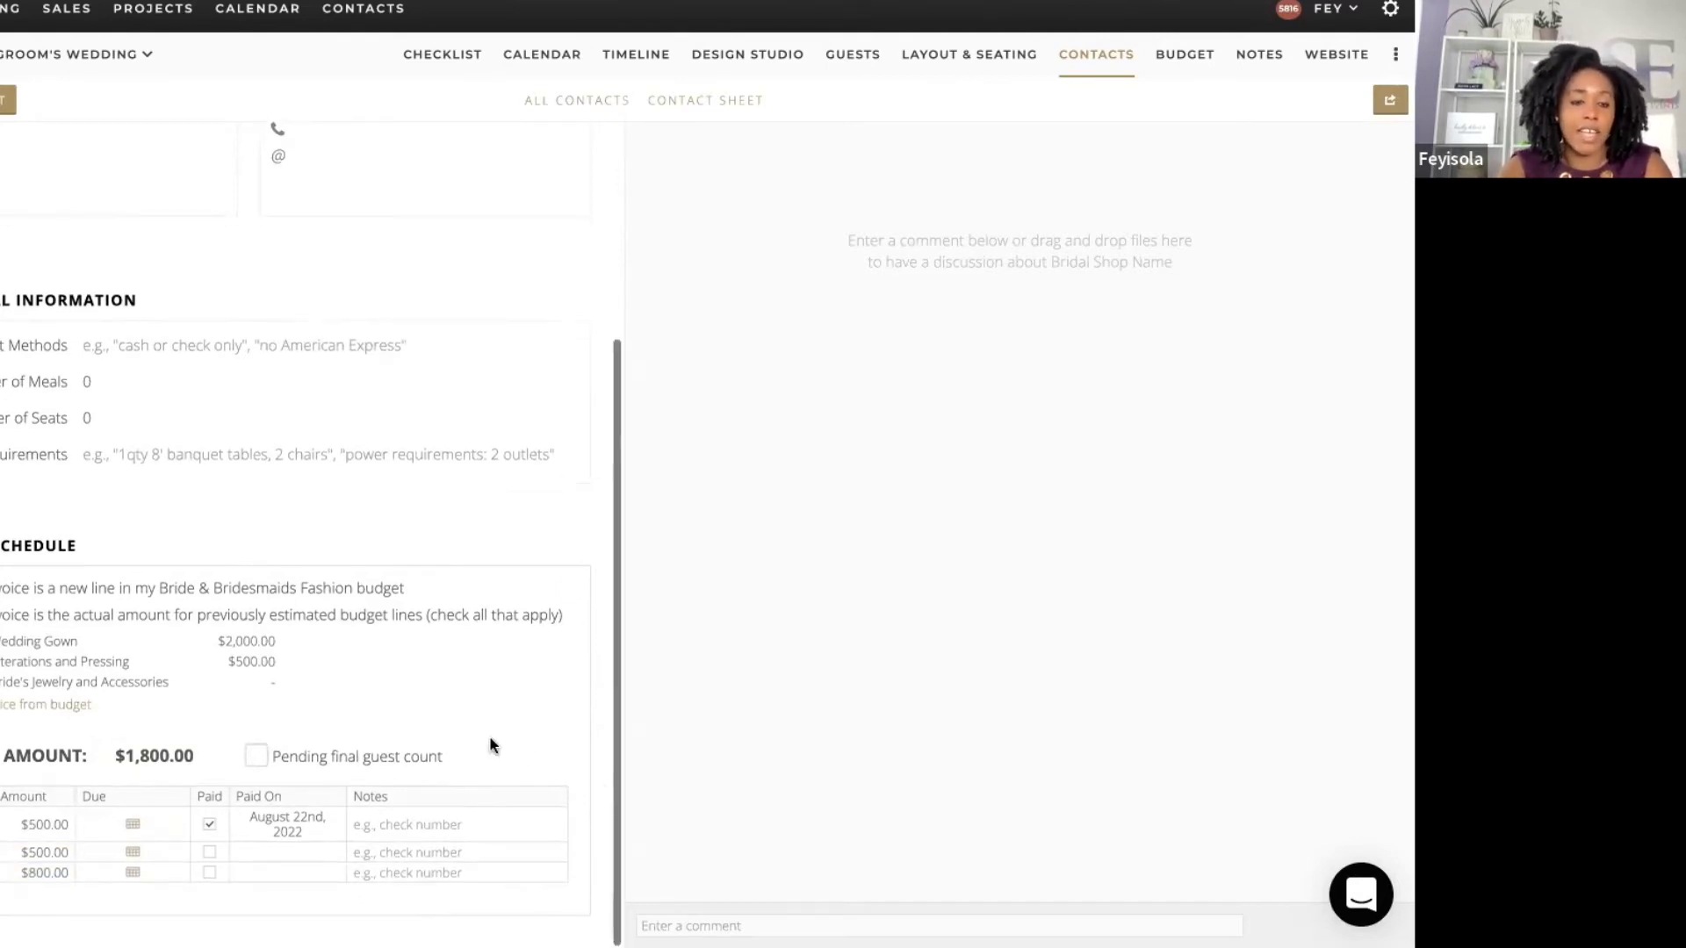
left_click(132, 852)
left_click(237, 767)
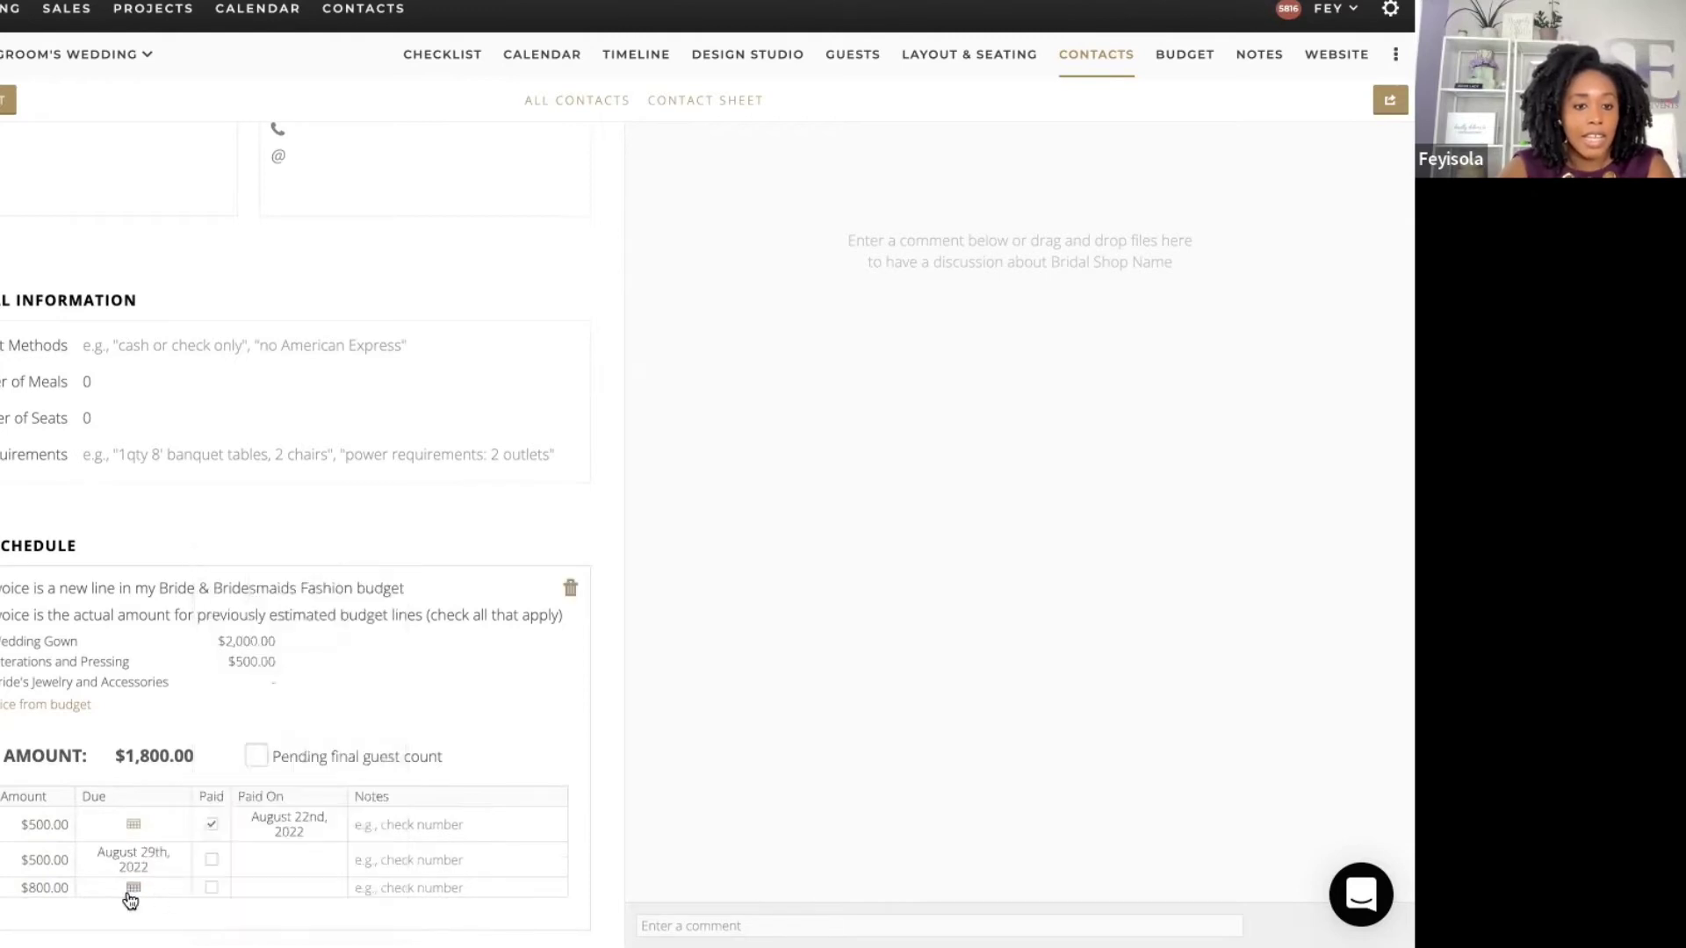
left_click(133, 888)
left_click(392, 566)
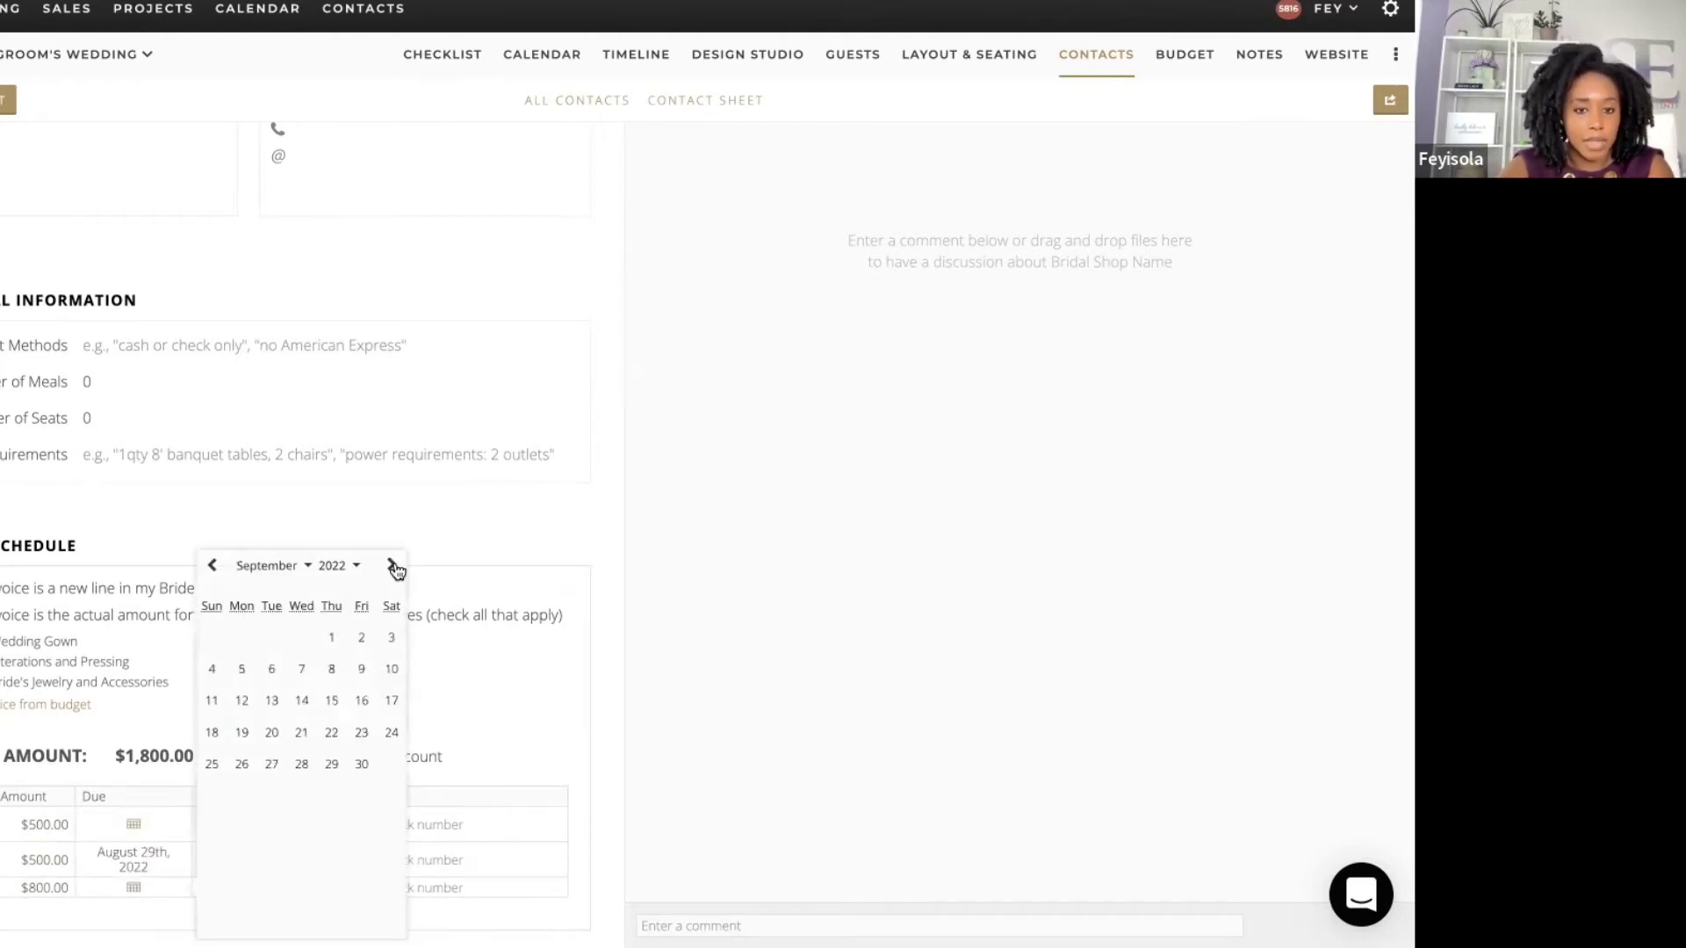
left_click(331, 699)
left_click(597, 738)
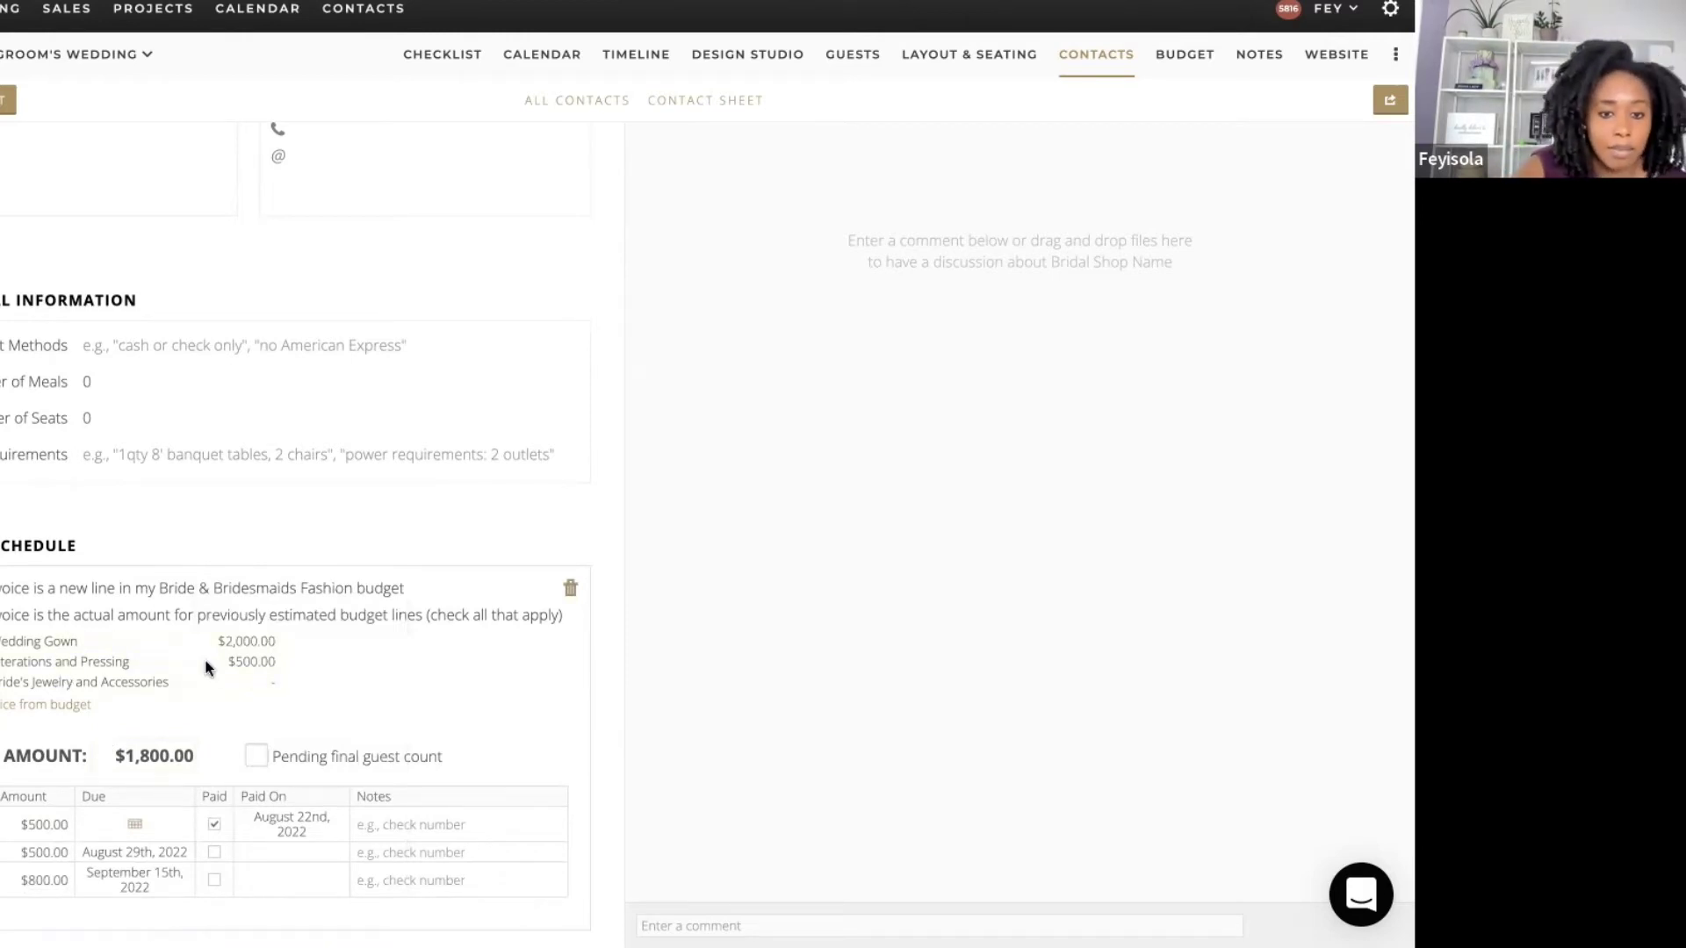
scroll(603, 729, "up", 3)
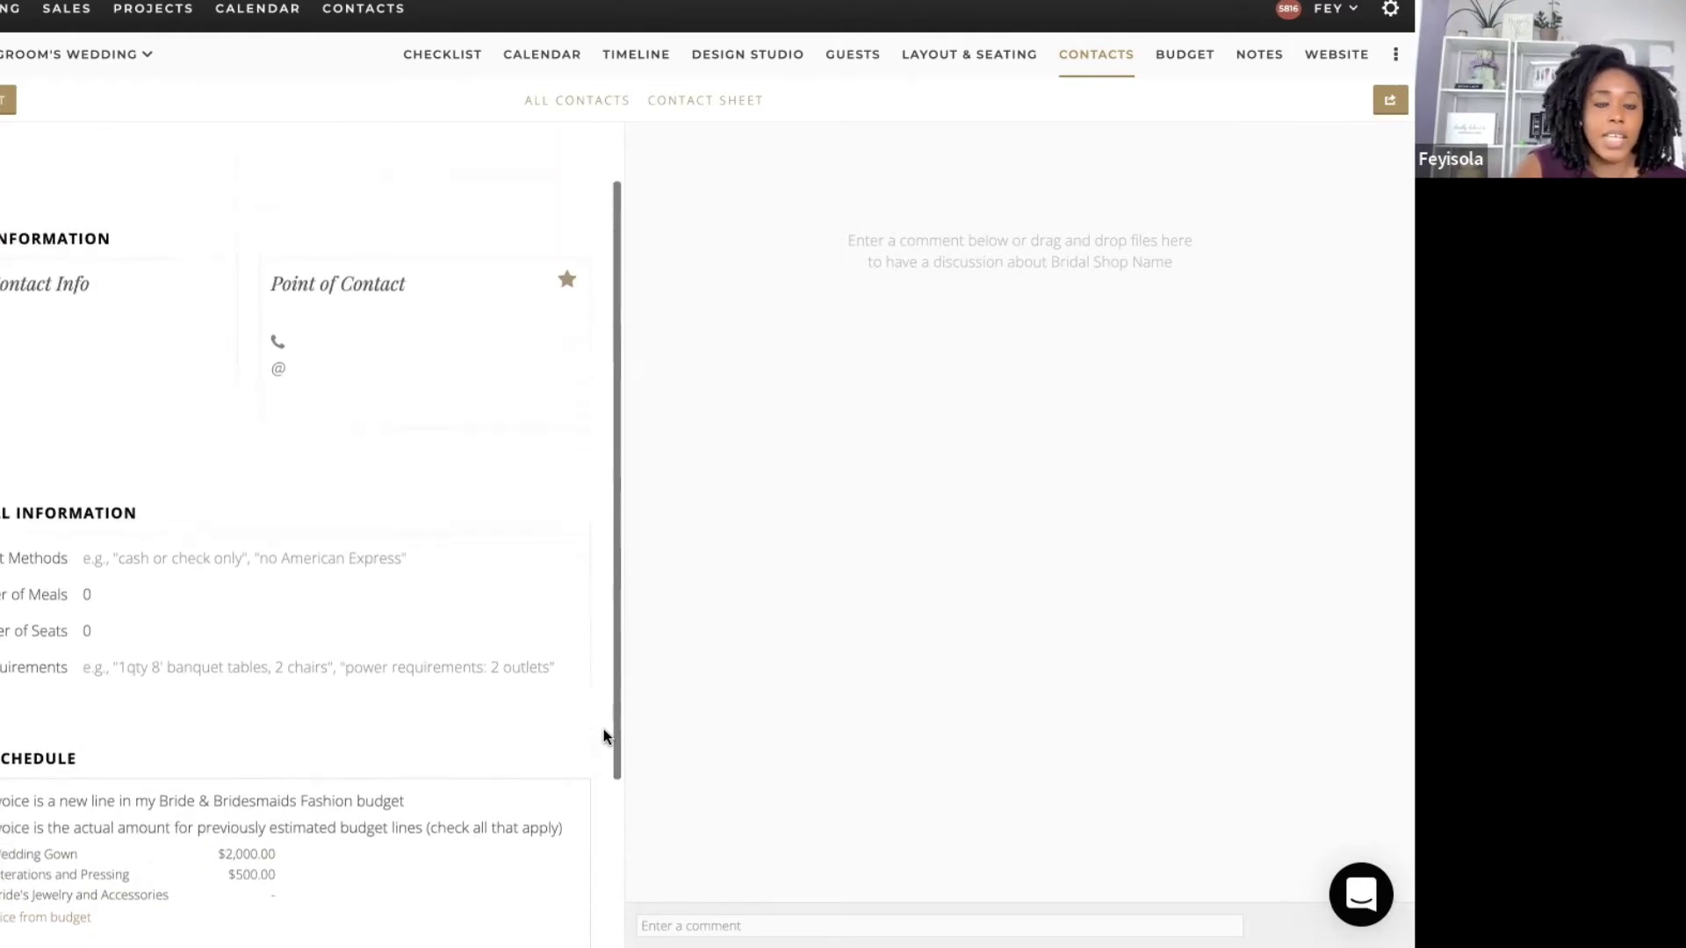
Step: Create the Bridal Alteration Shop contact under Bride & Bridesmaids Fashion and open its card
left_click(588, 111)
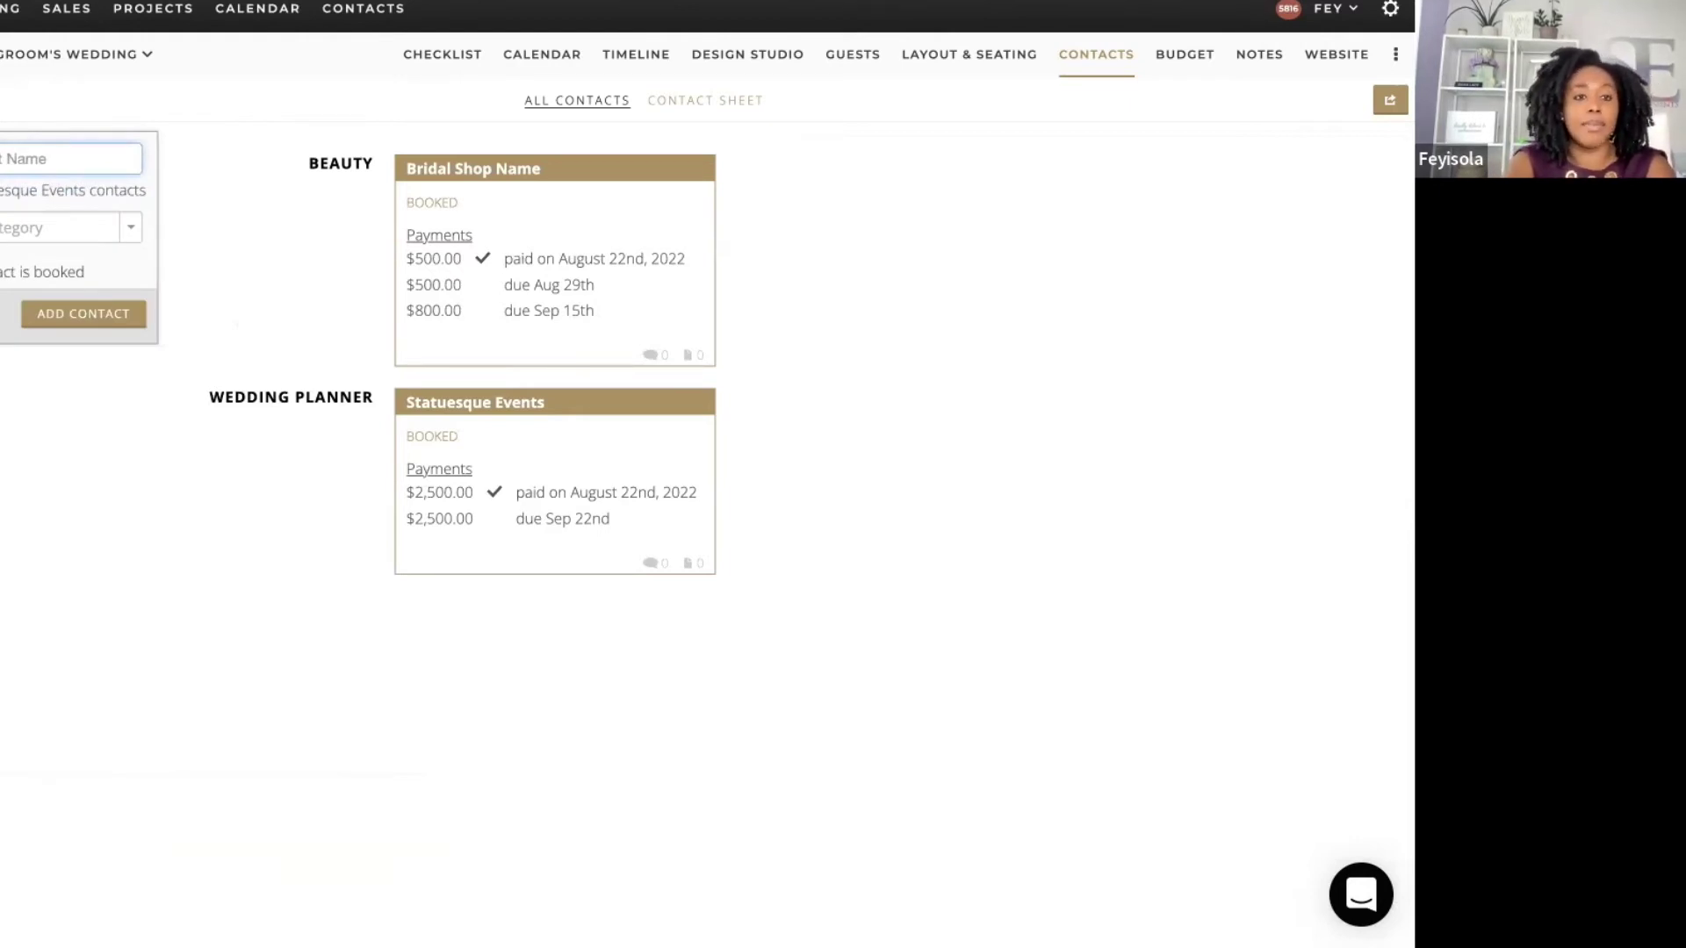
type("P")
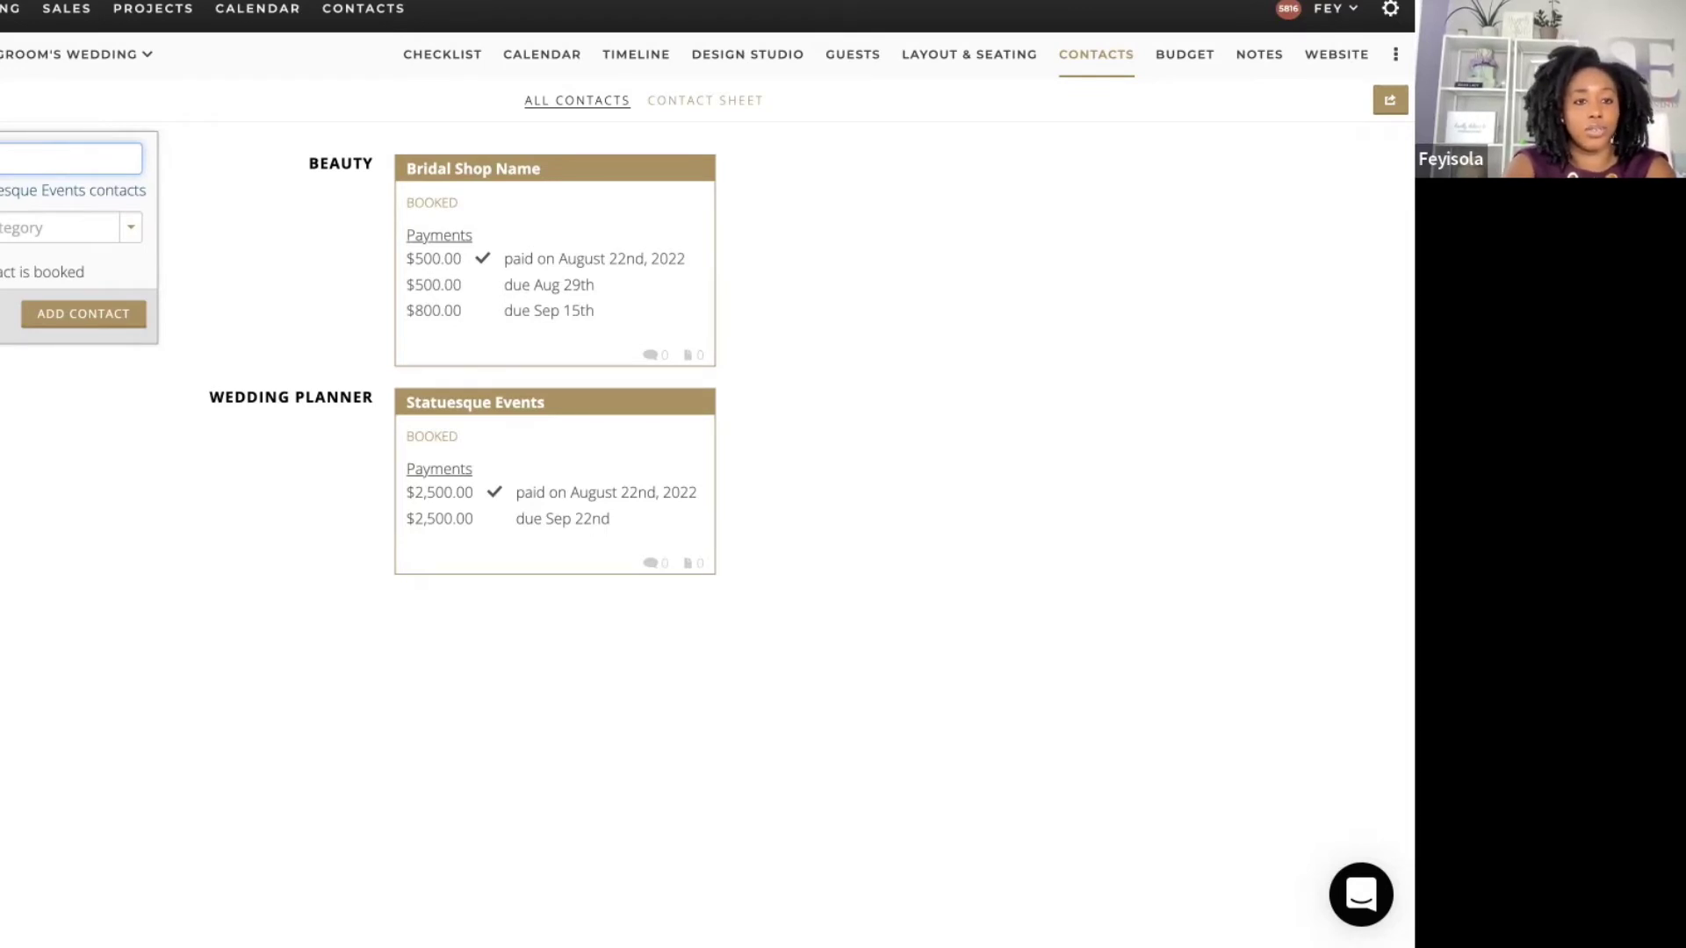
type("tion Shop")
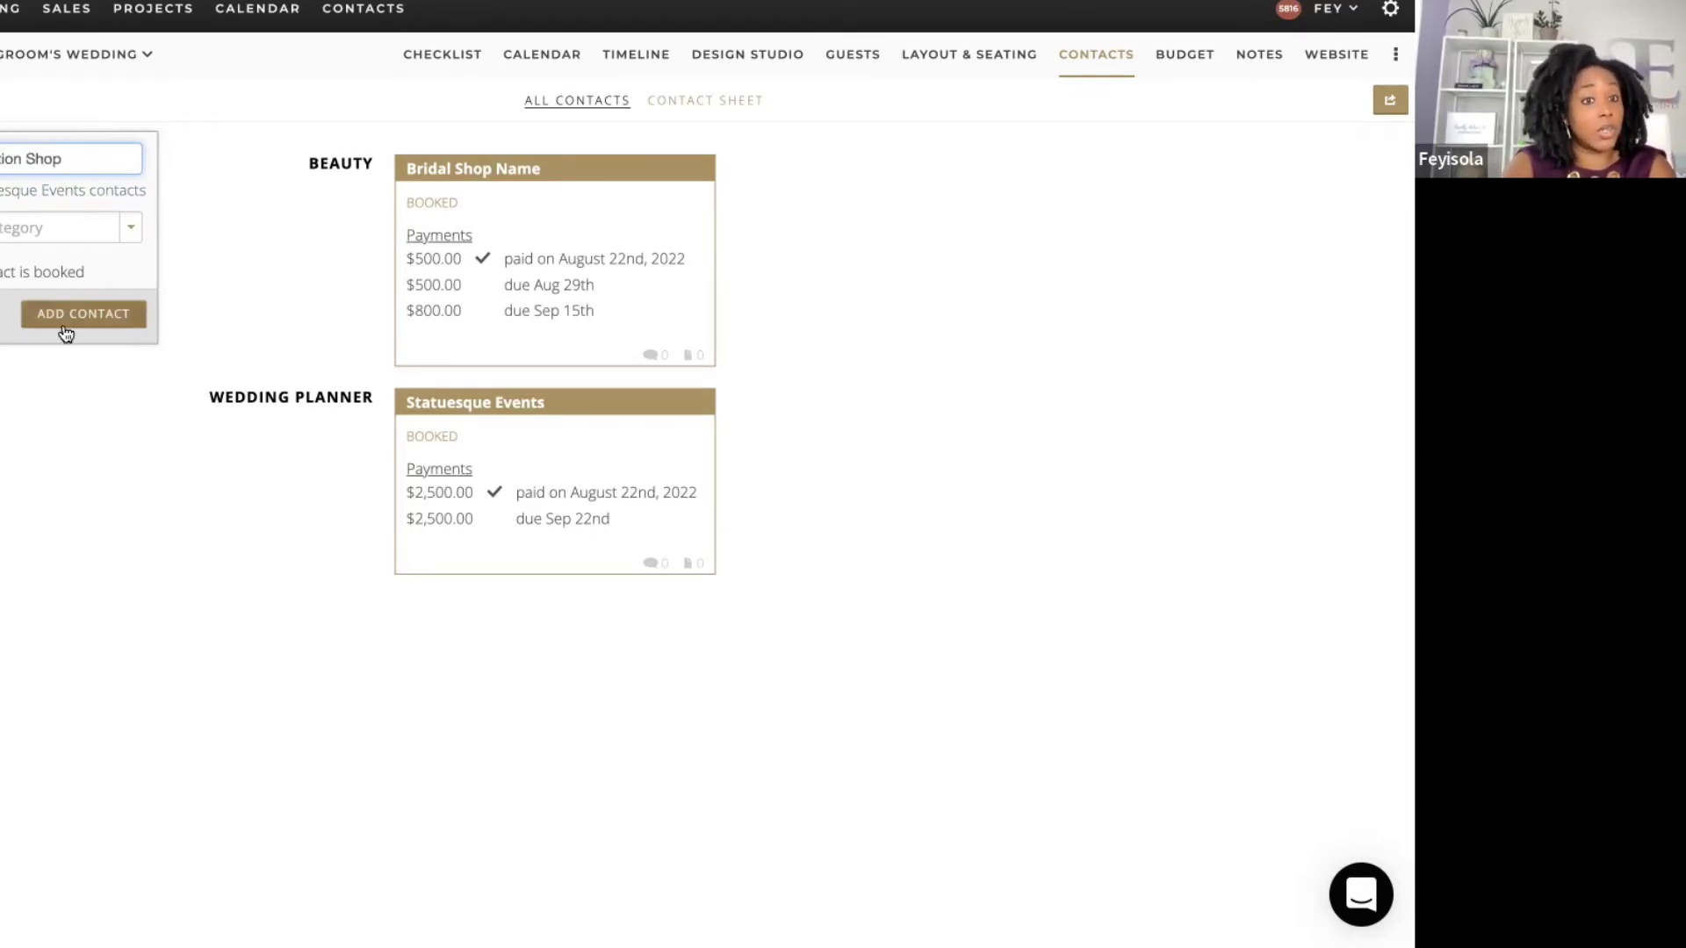
left_click(35, 230)
left_click(40, 305)
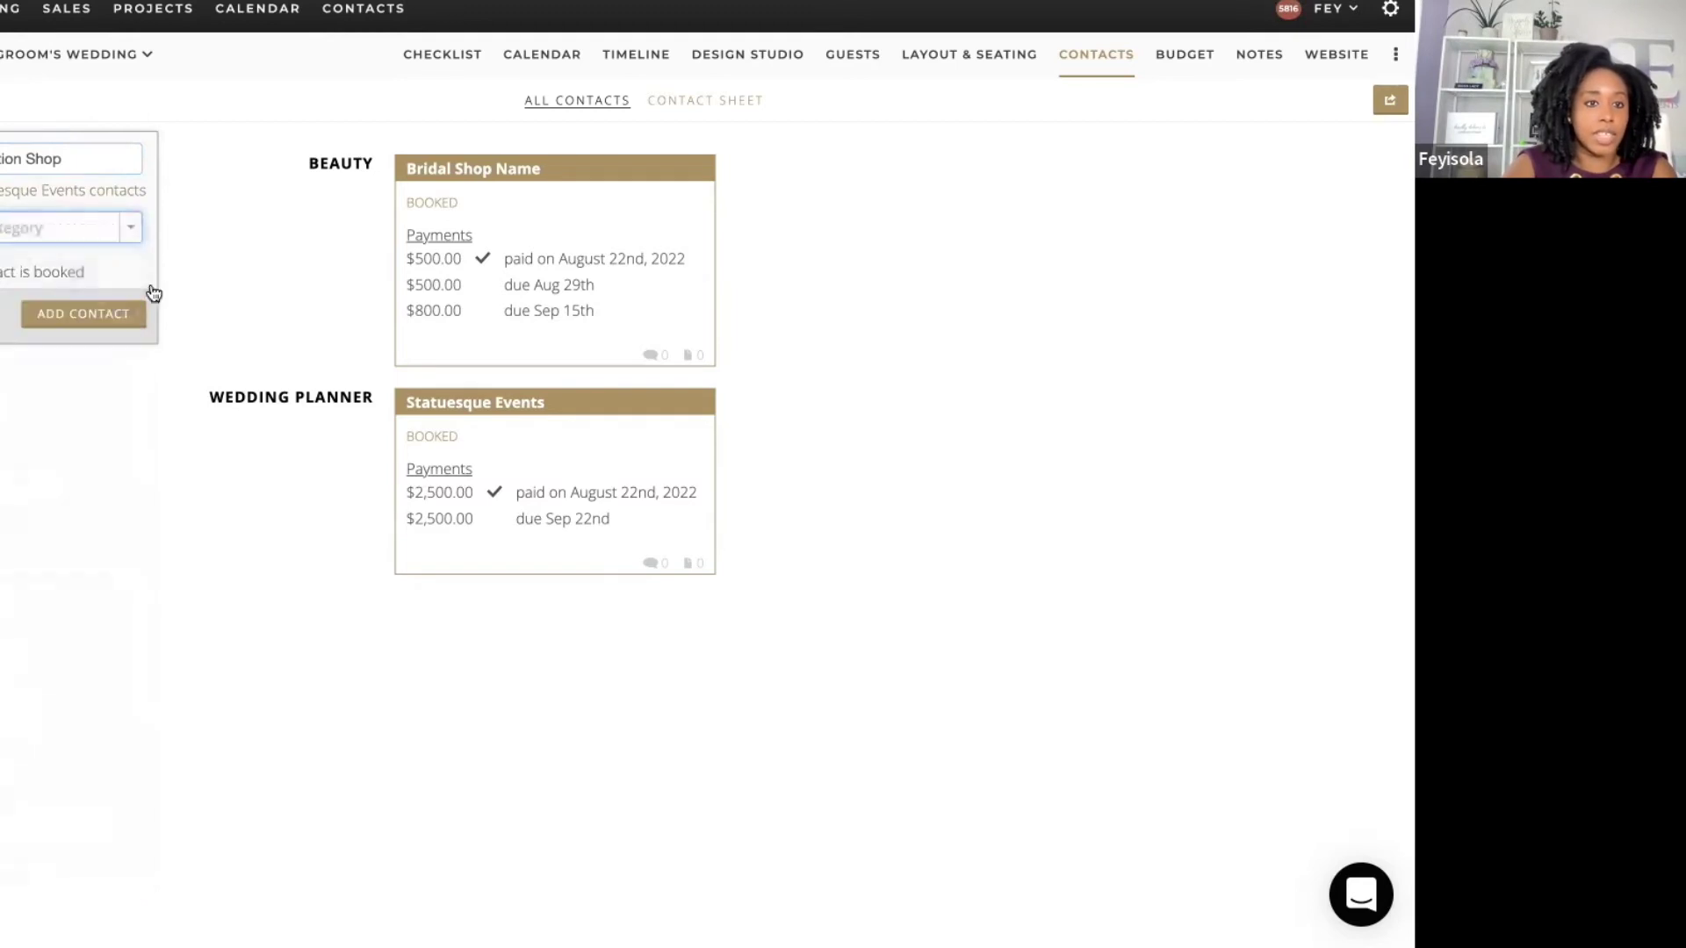
left_click(95, 324)
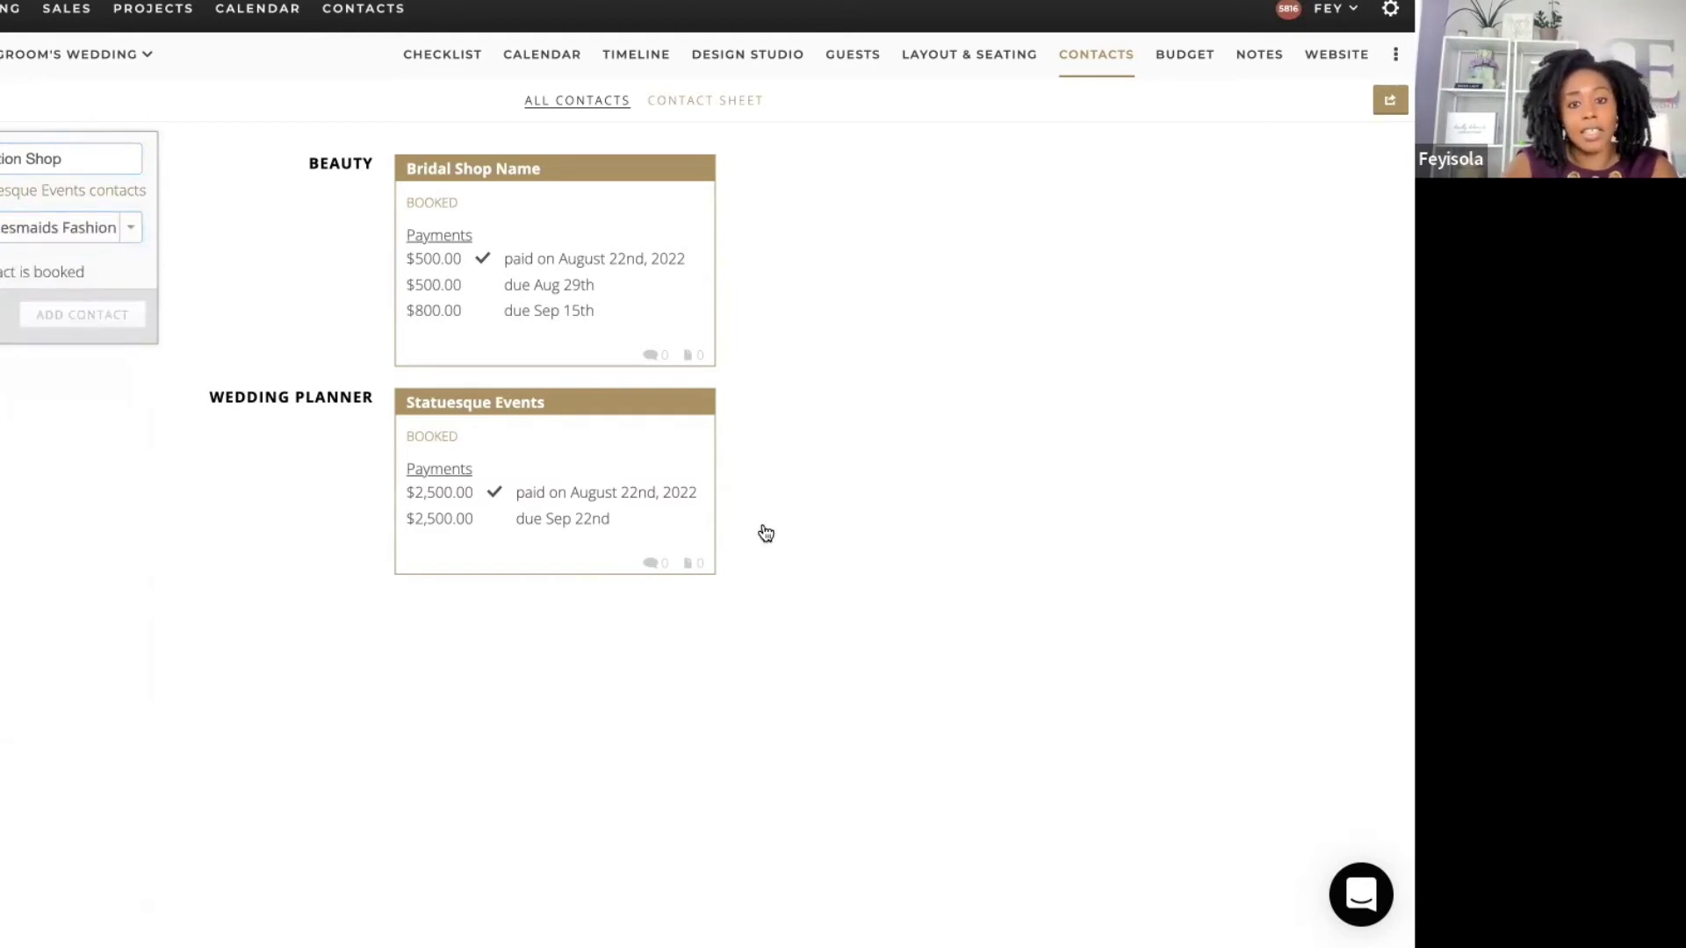
left_click(544, 489)
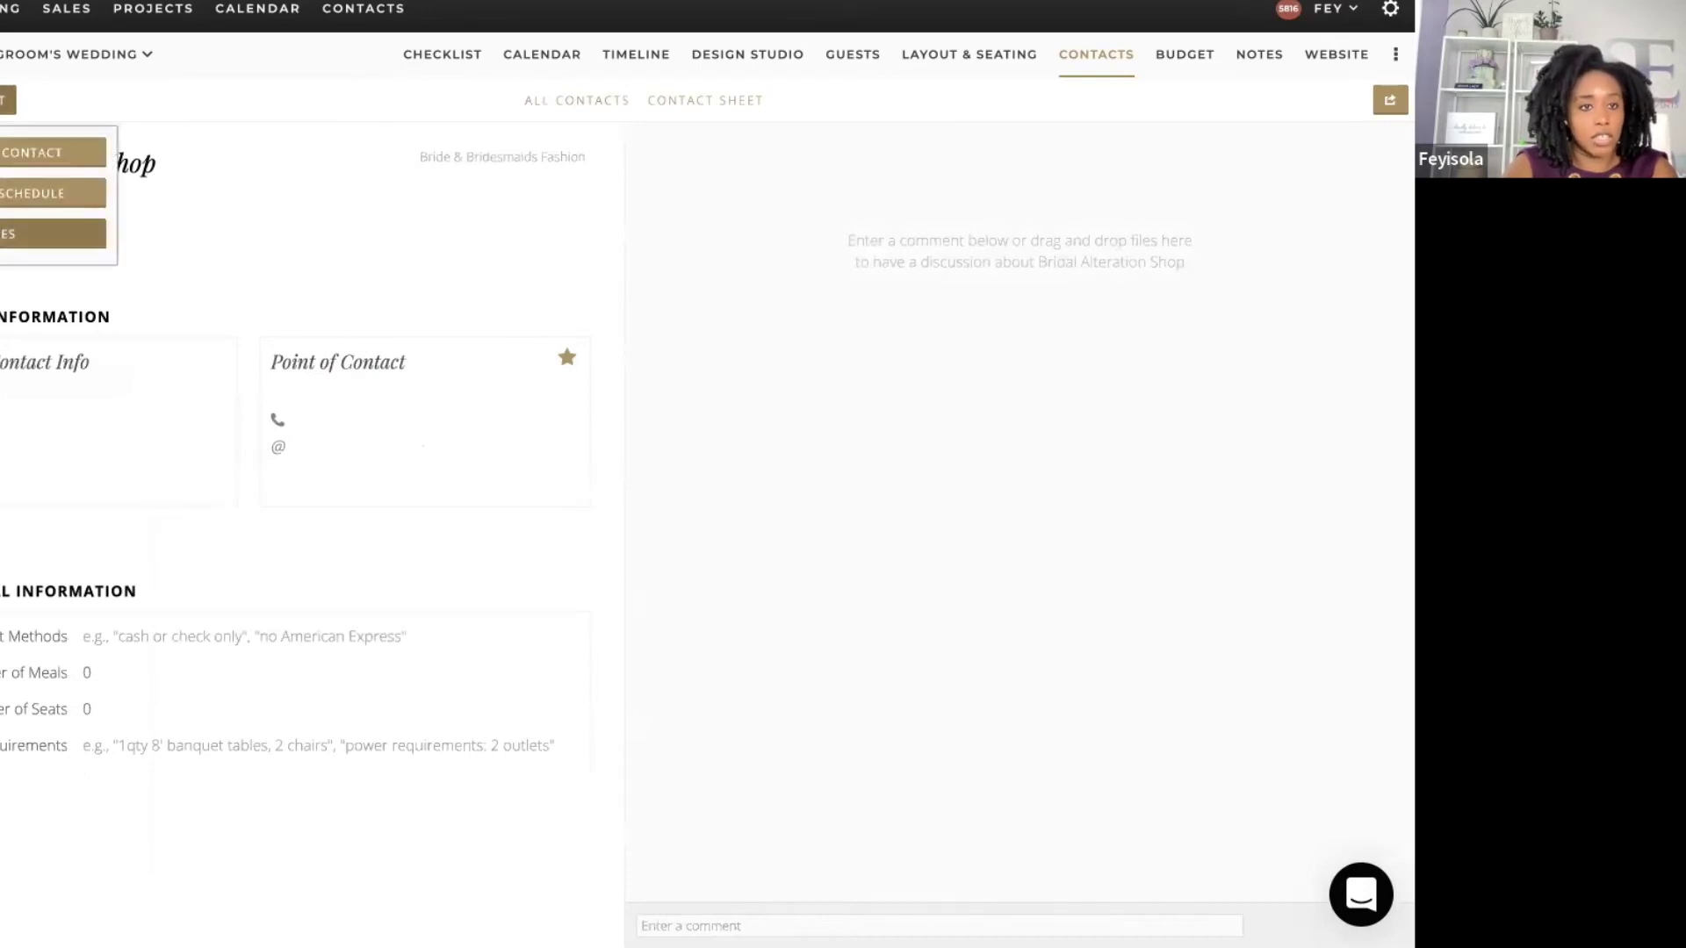
Step: Create a $700.00 payment-schedule invoice for Bridal Alteration Shop
left_click(53, 234)
left_click(55, 304)
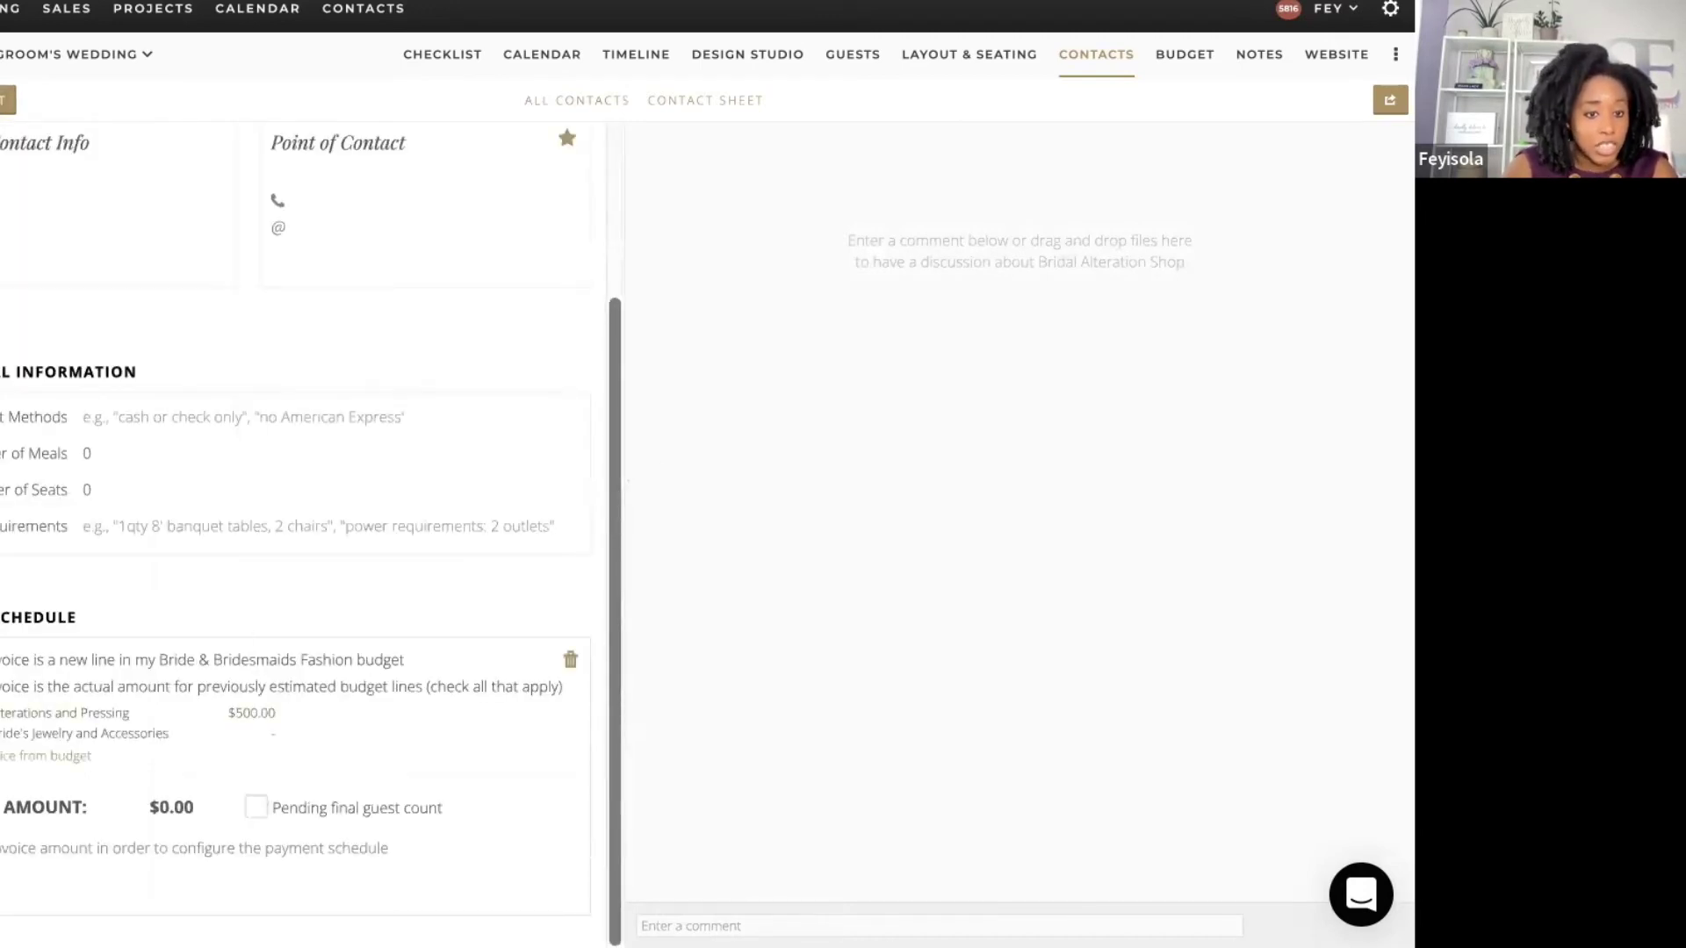
left_click(183, 808)
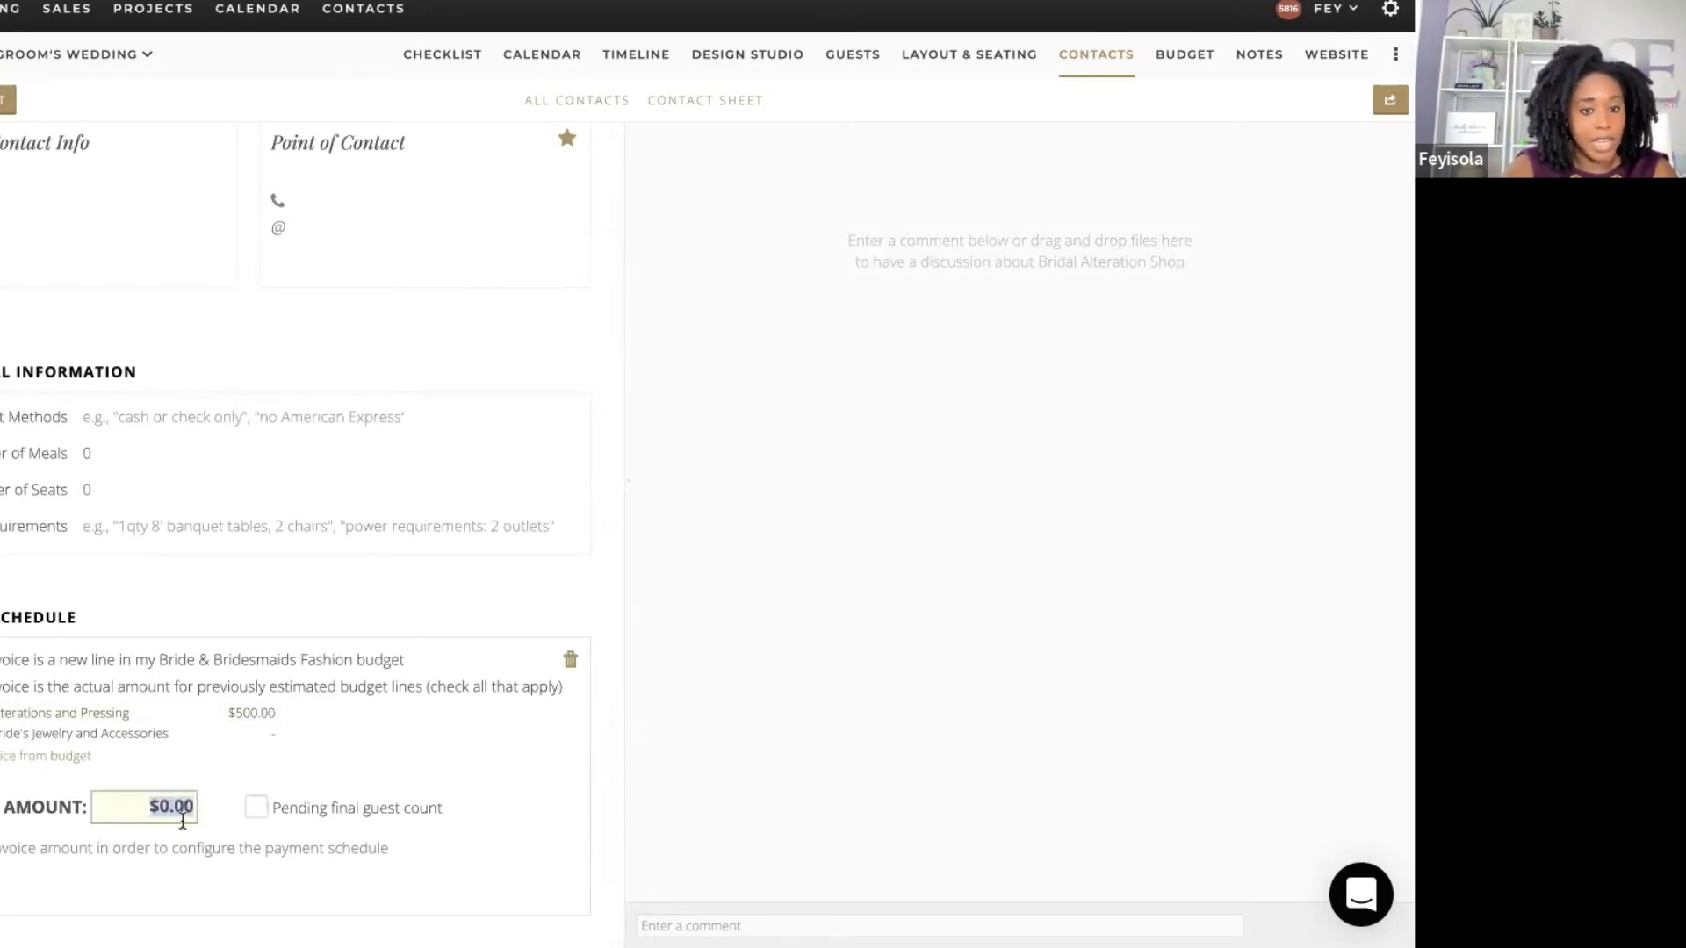
type("700")
key("Tab")
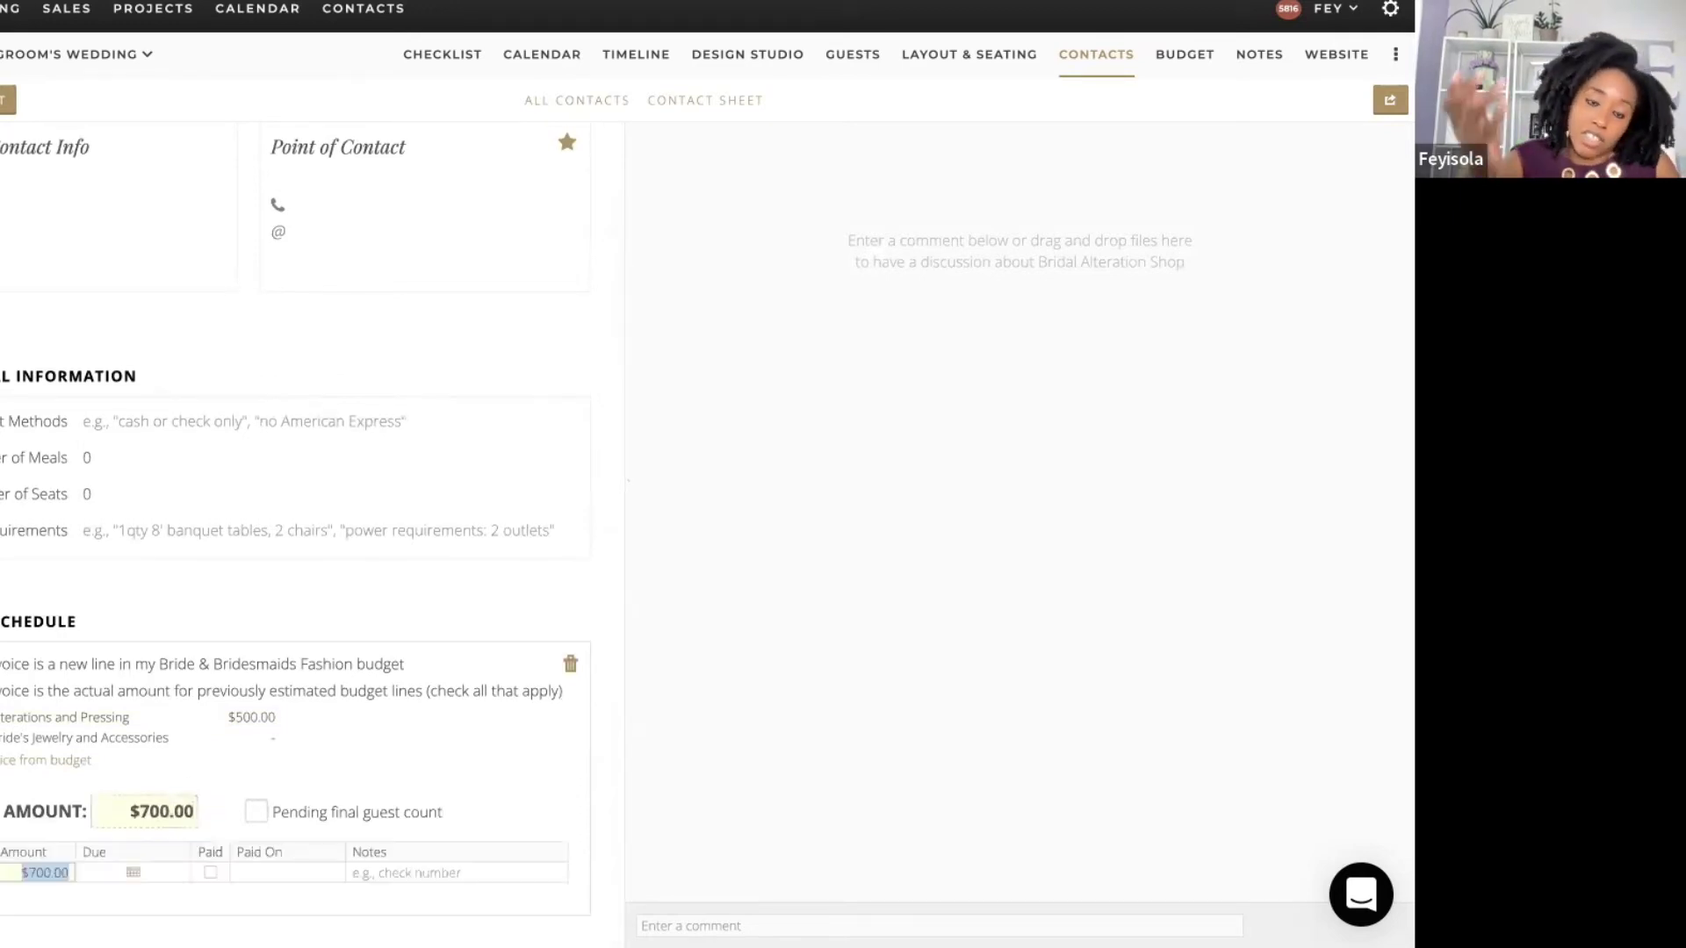
left_click(607, 563)
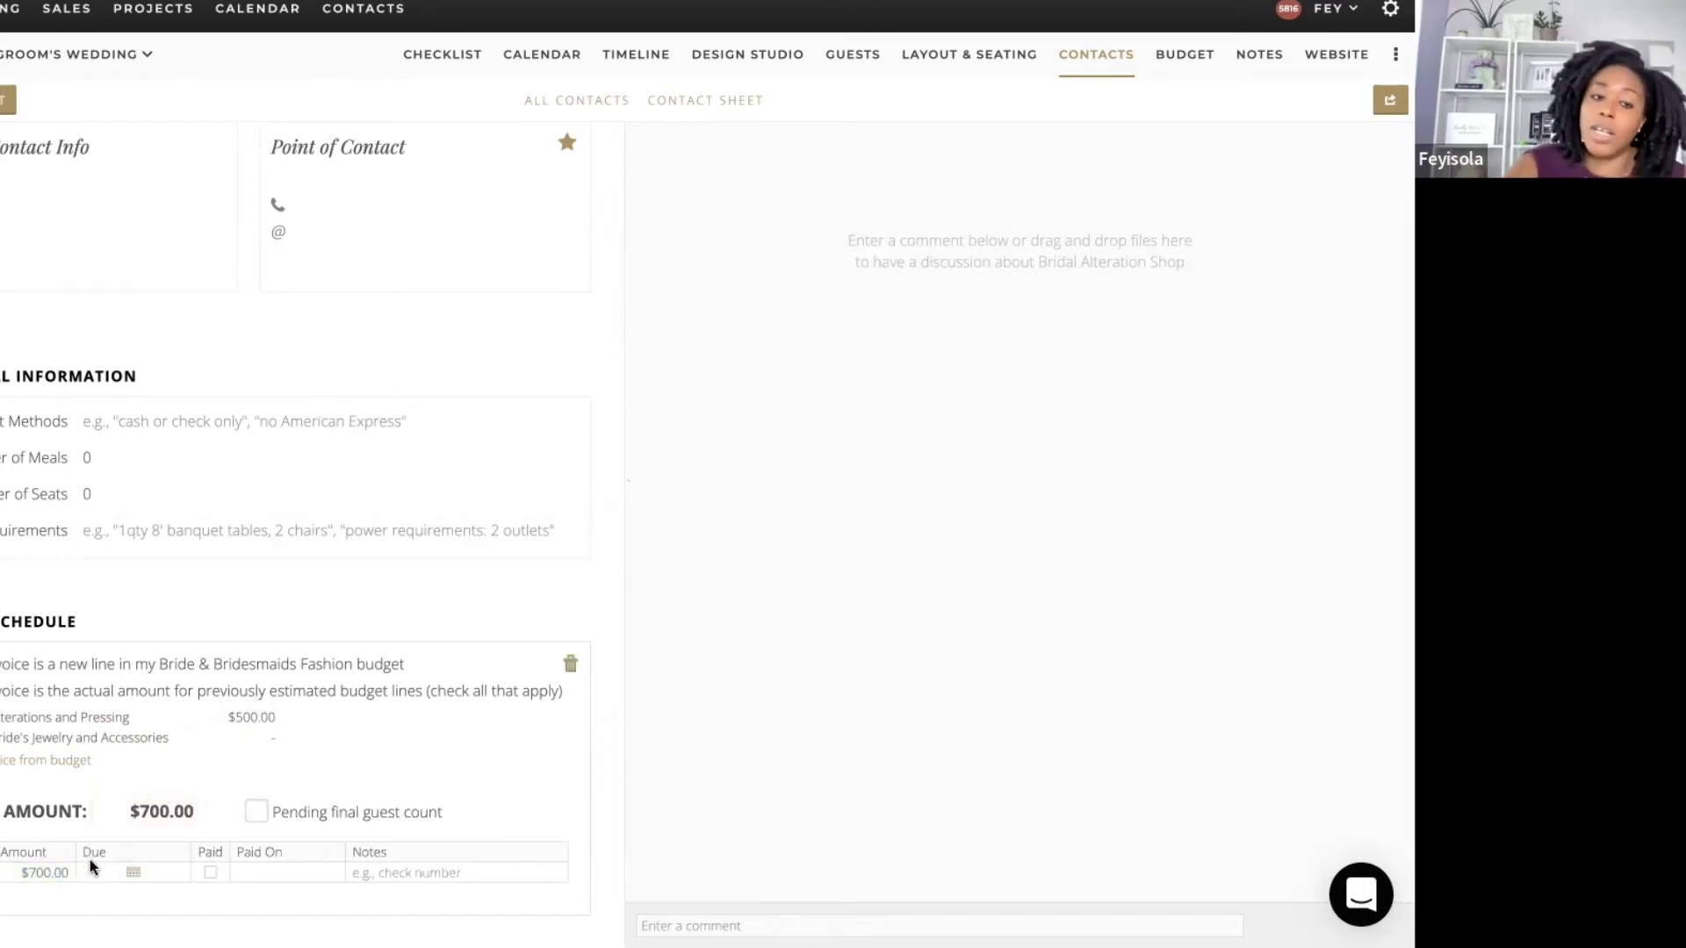
Step: Split it into two $350 payments, the first paid, the second due September 13, 2022
left_click(54, 873)
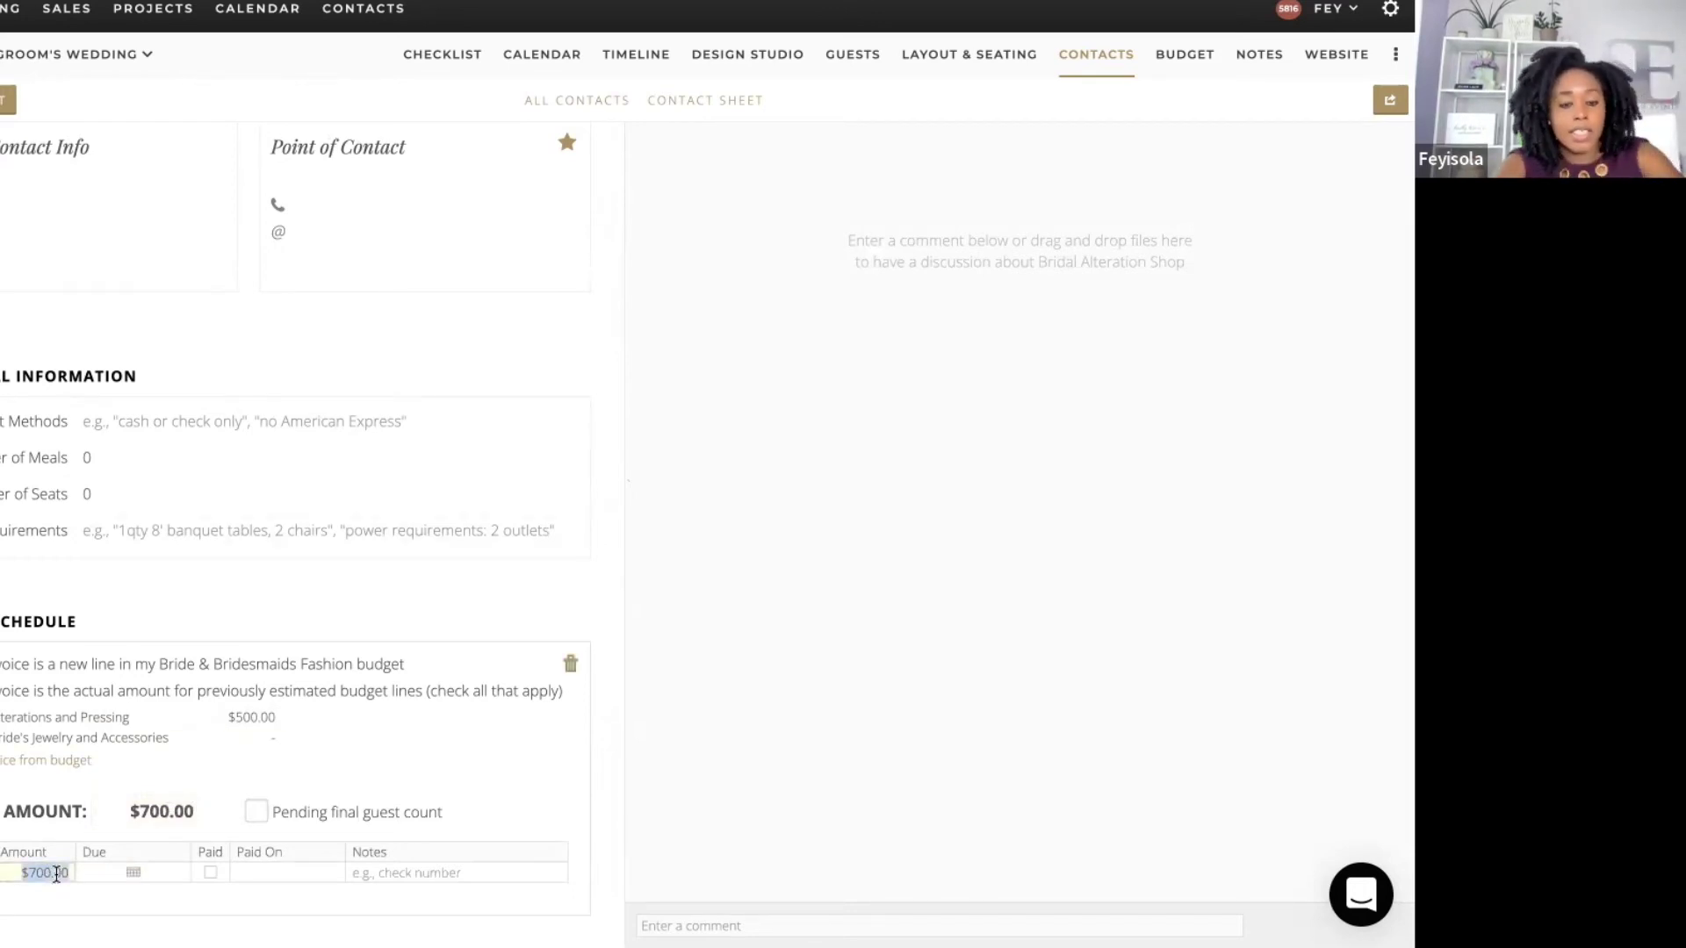
type("350")
key("Return")
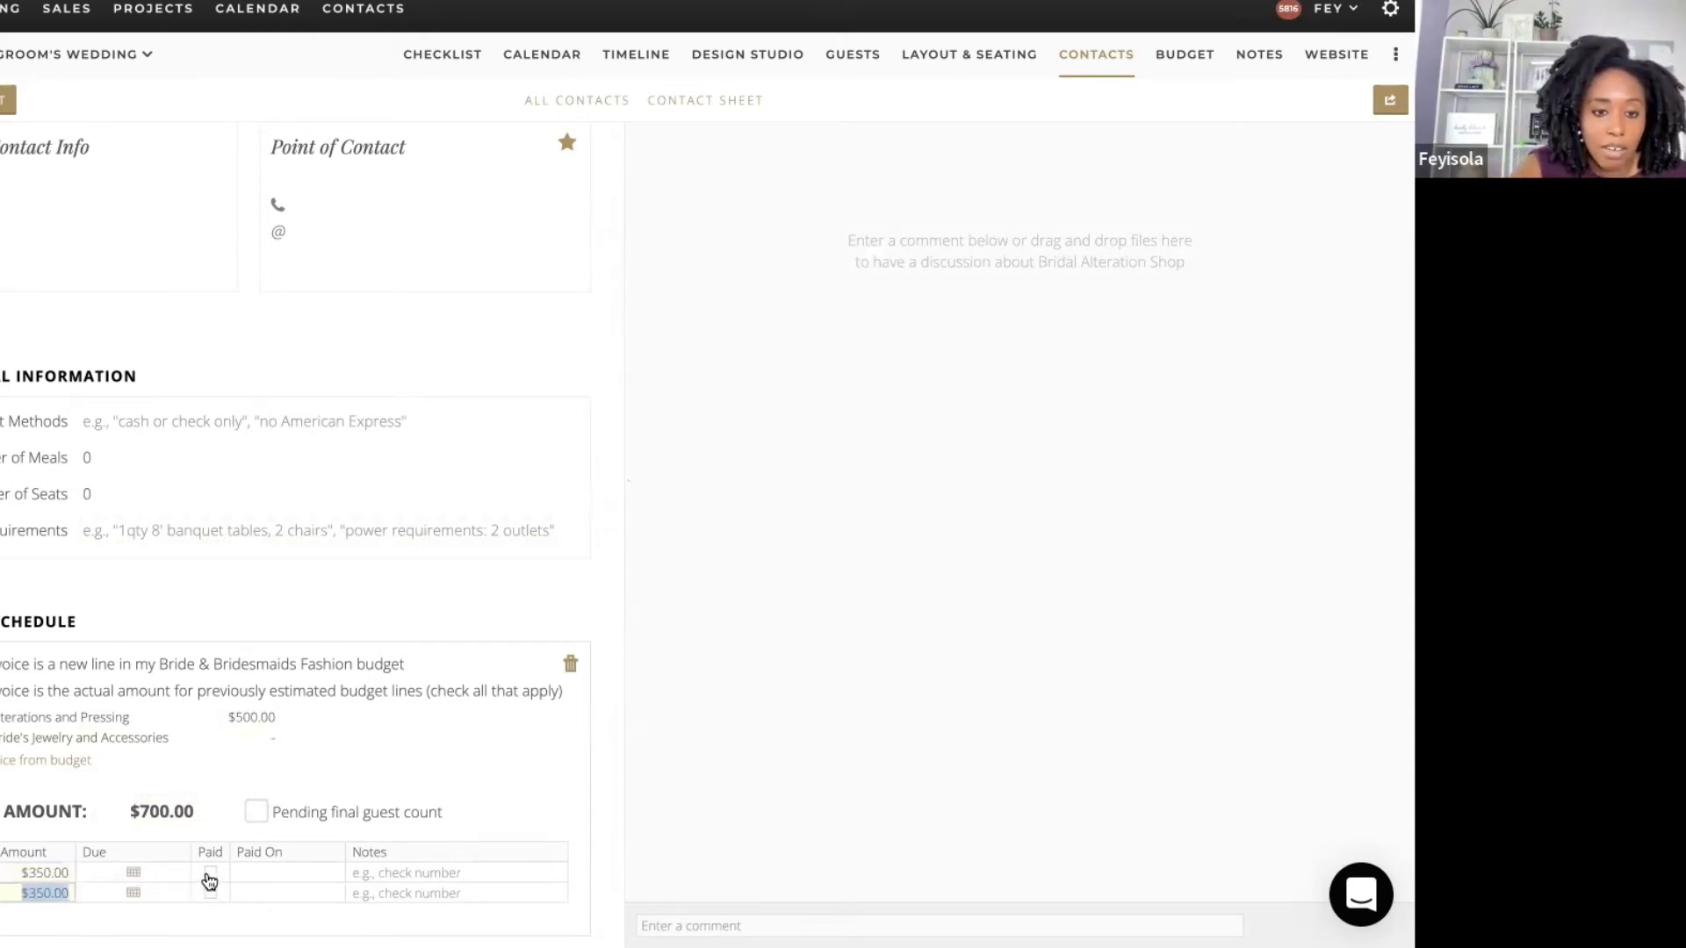
left_click(209, 874)
left_click(134, 909)
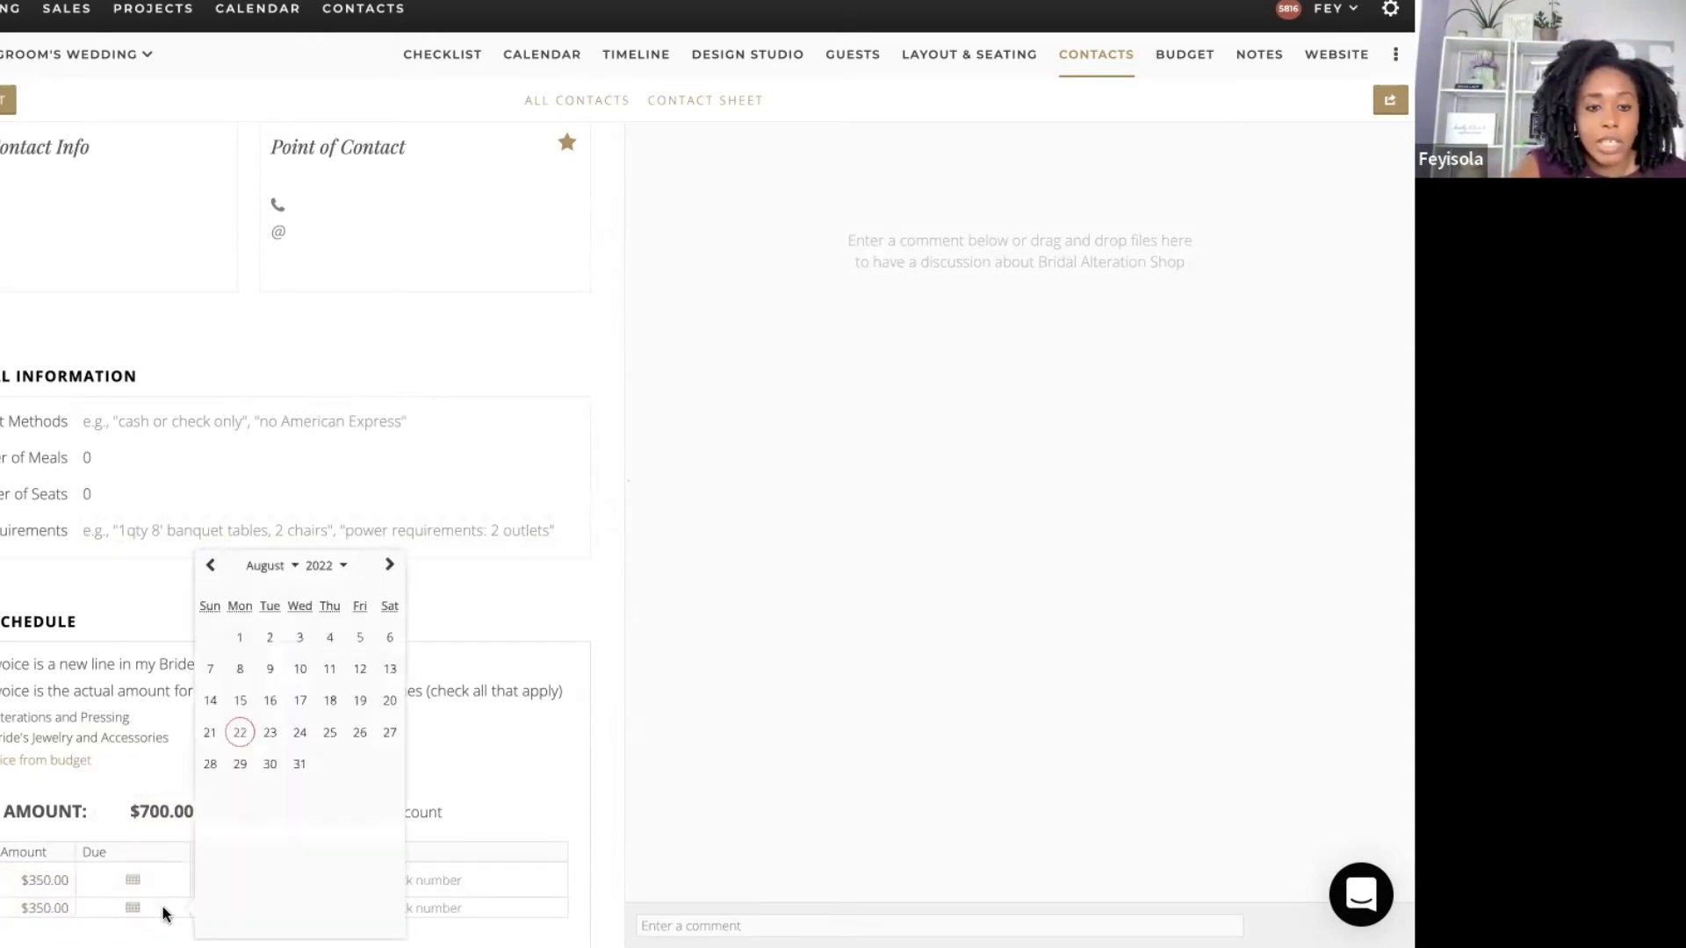
left_click(389, 565)
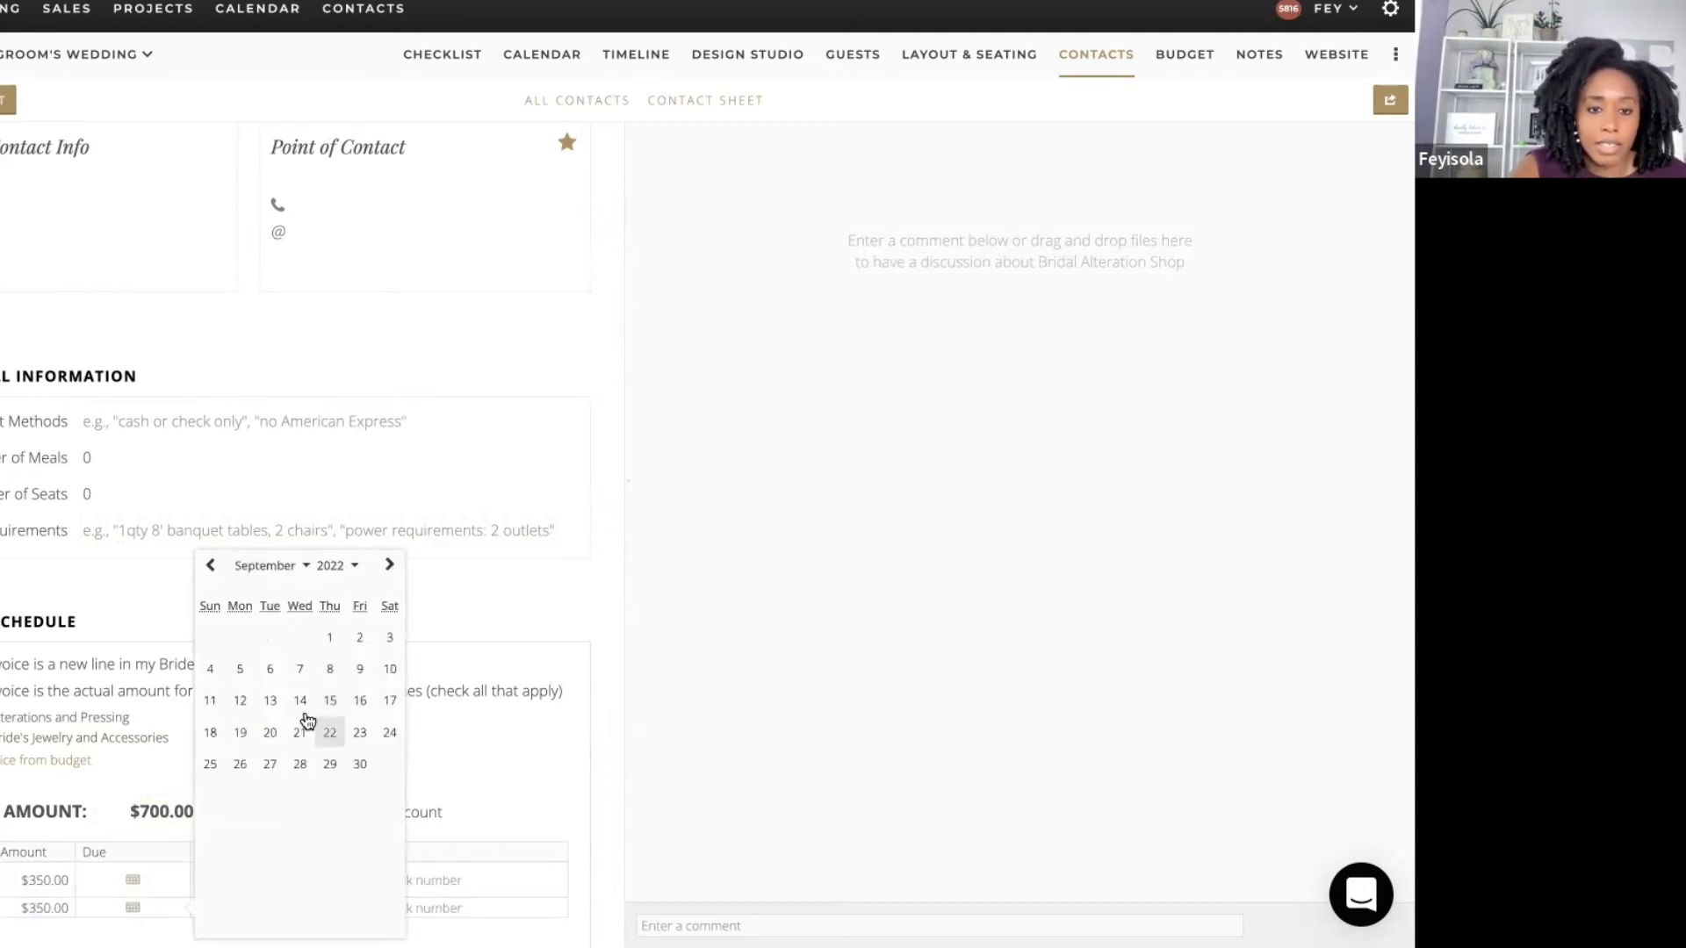
left_click(269, 700)
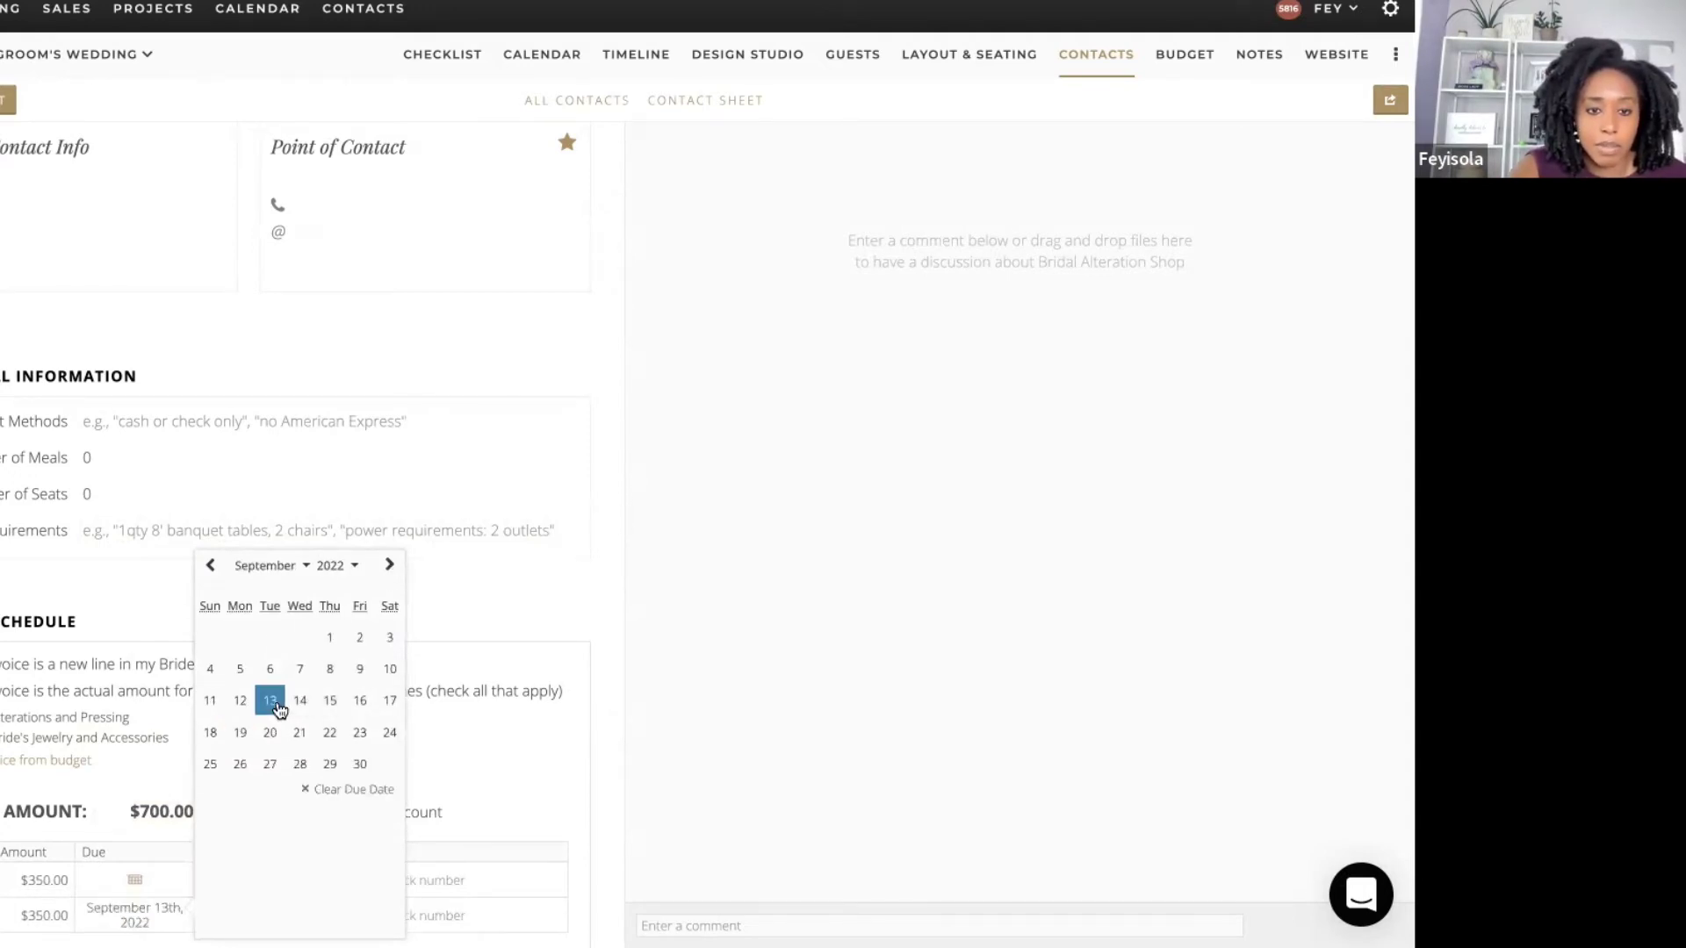
left_click(616, 738)
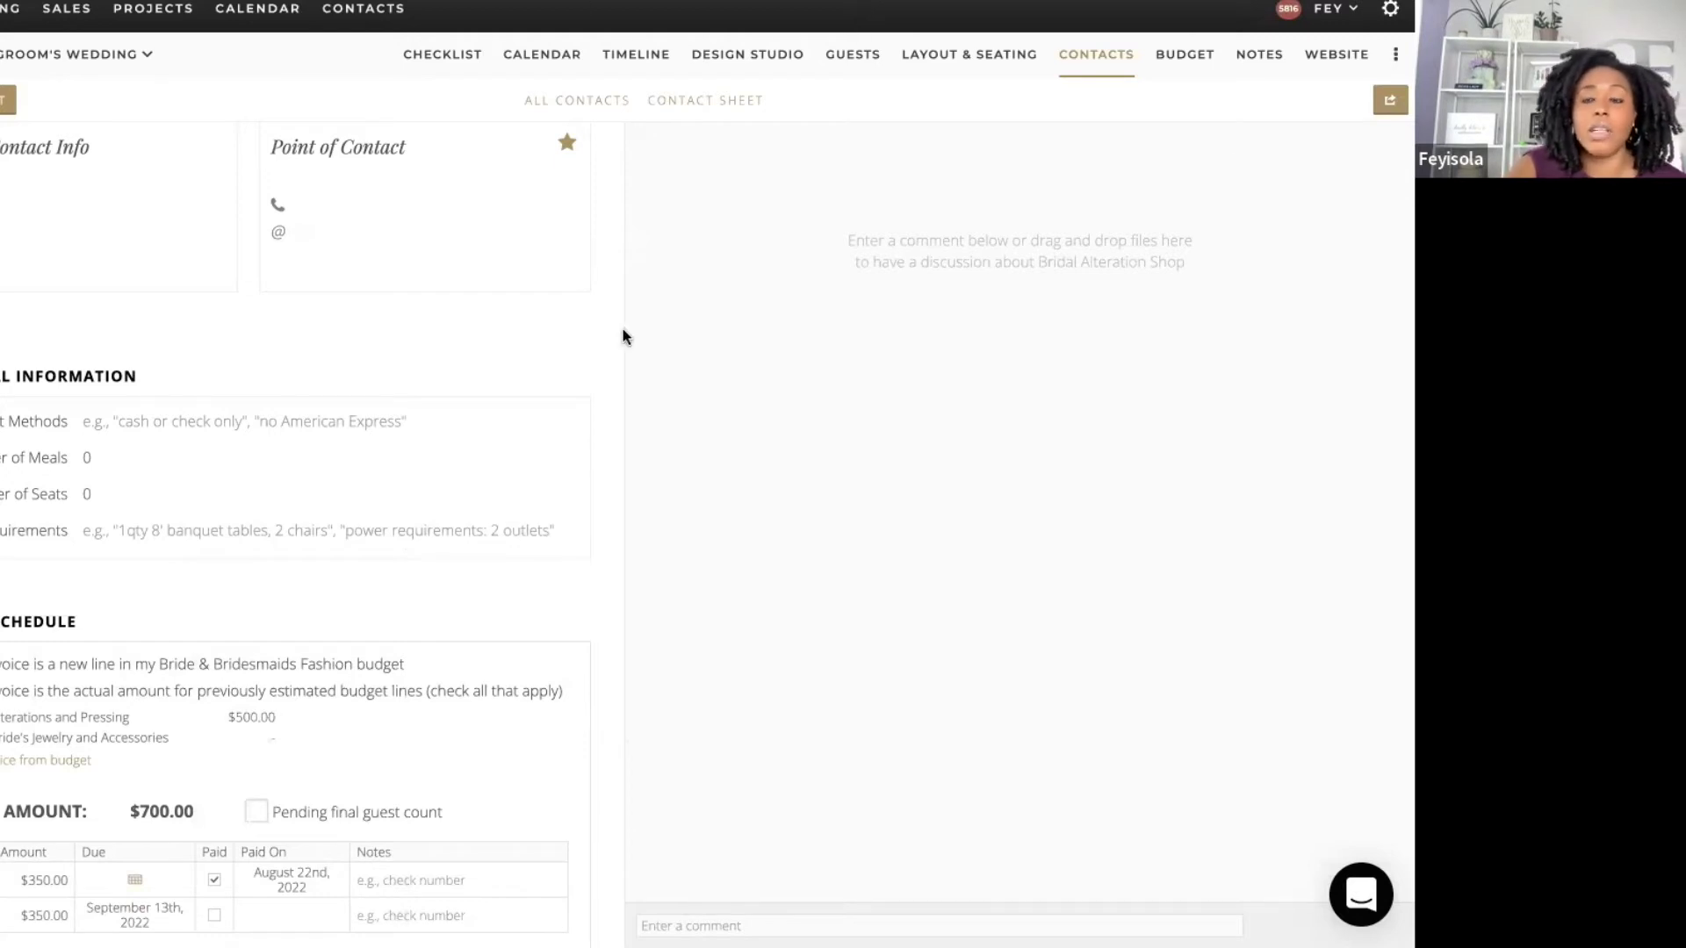
Step: Open the Budget and scroll its categories, checking Alterations and Pressing at $700.00 actual
left_click(1184, 59)
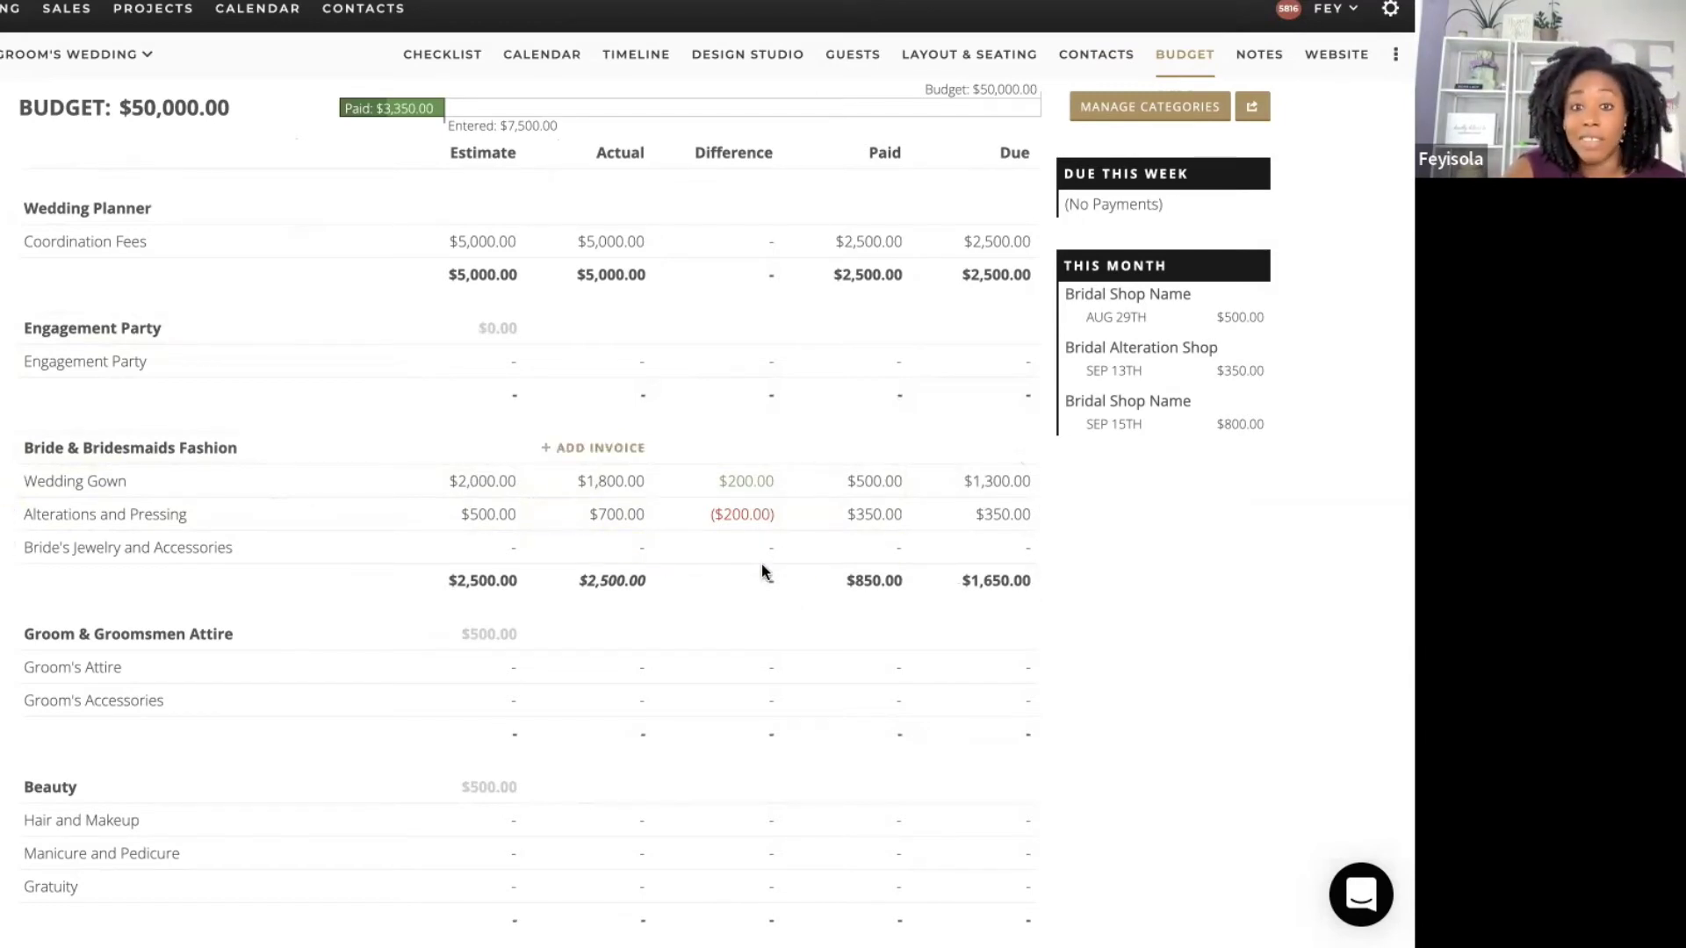
scroll(1076, 555, "down", 2)
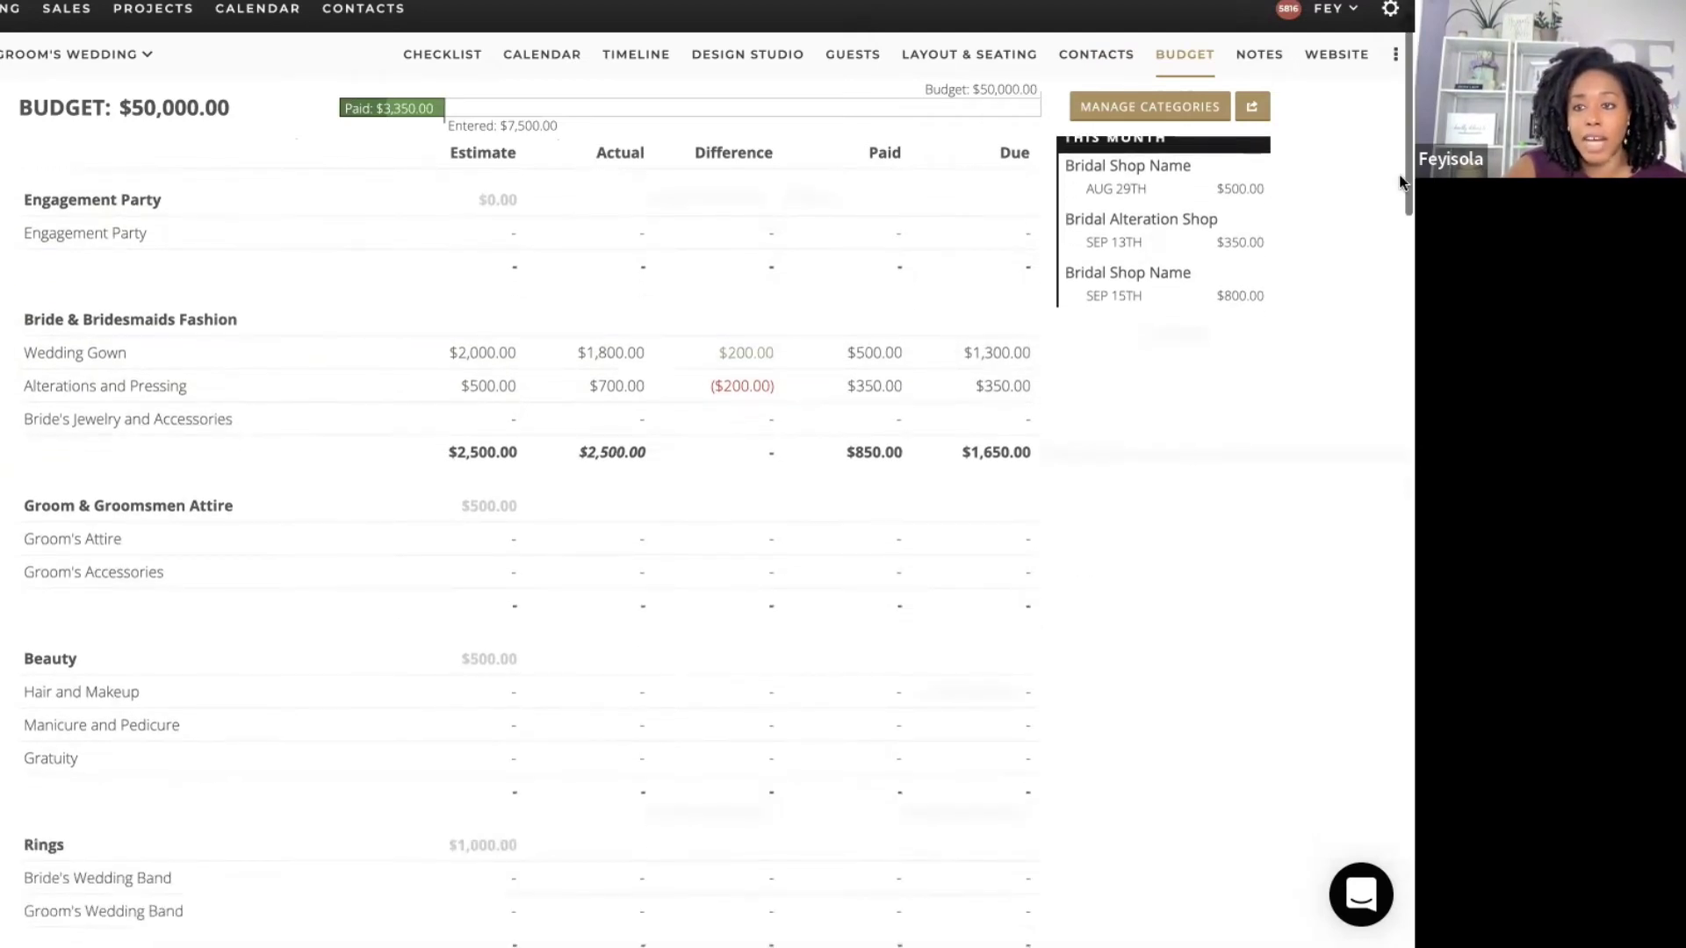
left_click_drag(1403, 133, 1399, 922)
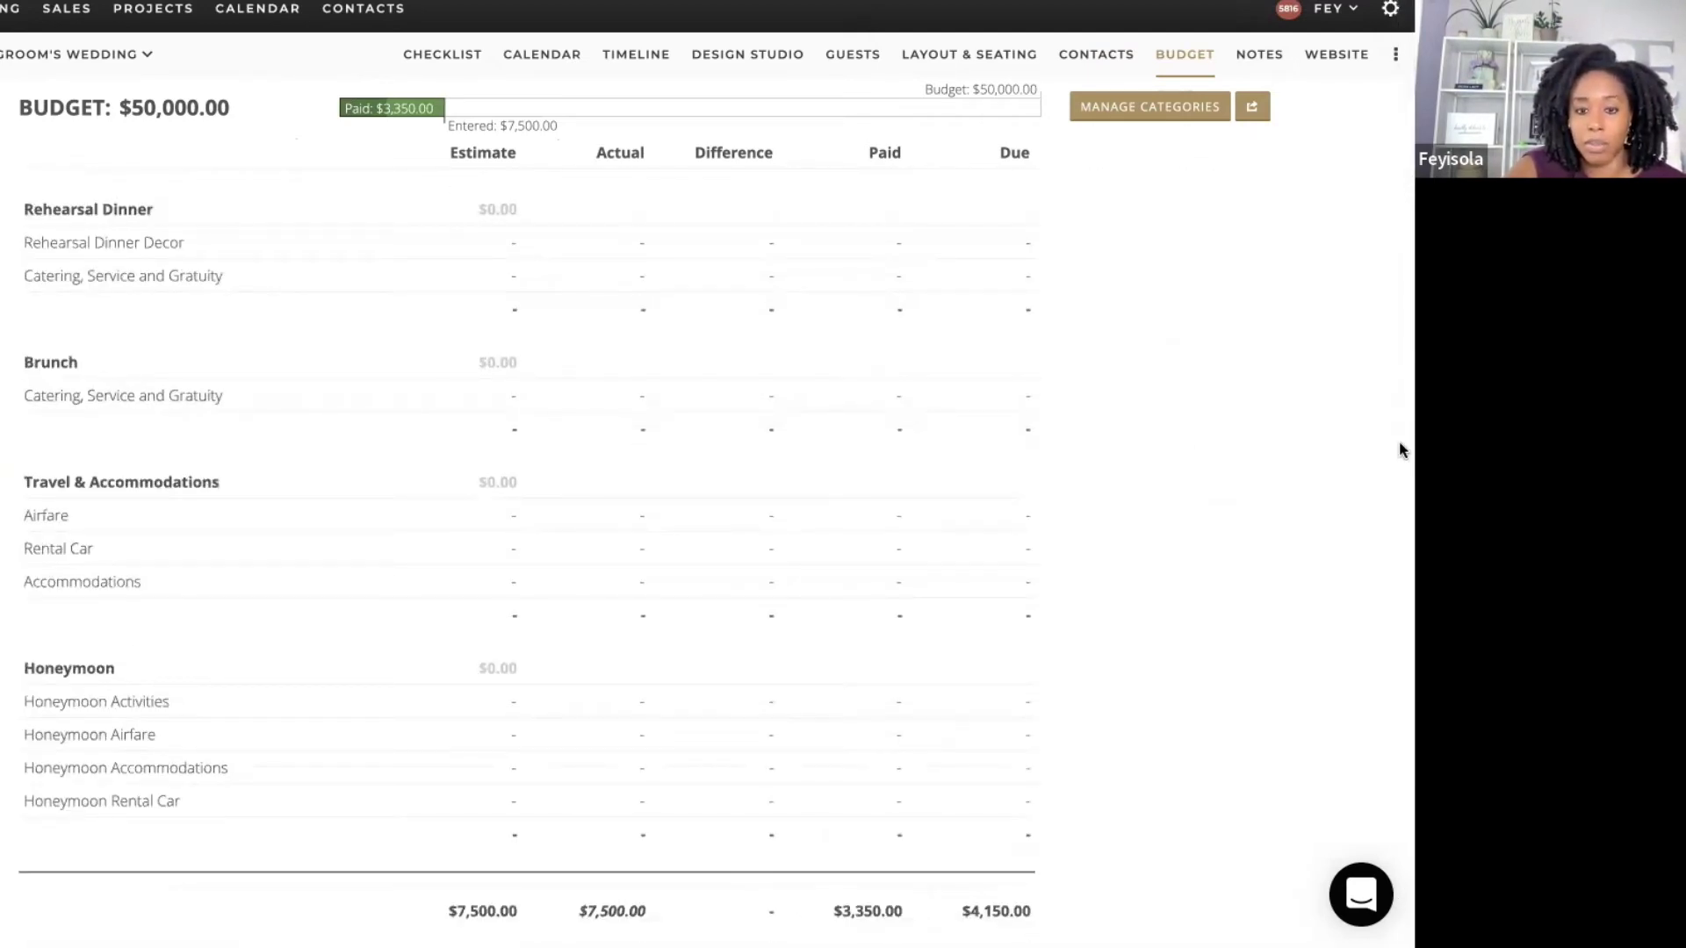
scroll(1400, 443, "up", 5)
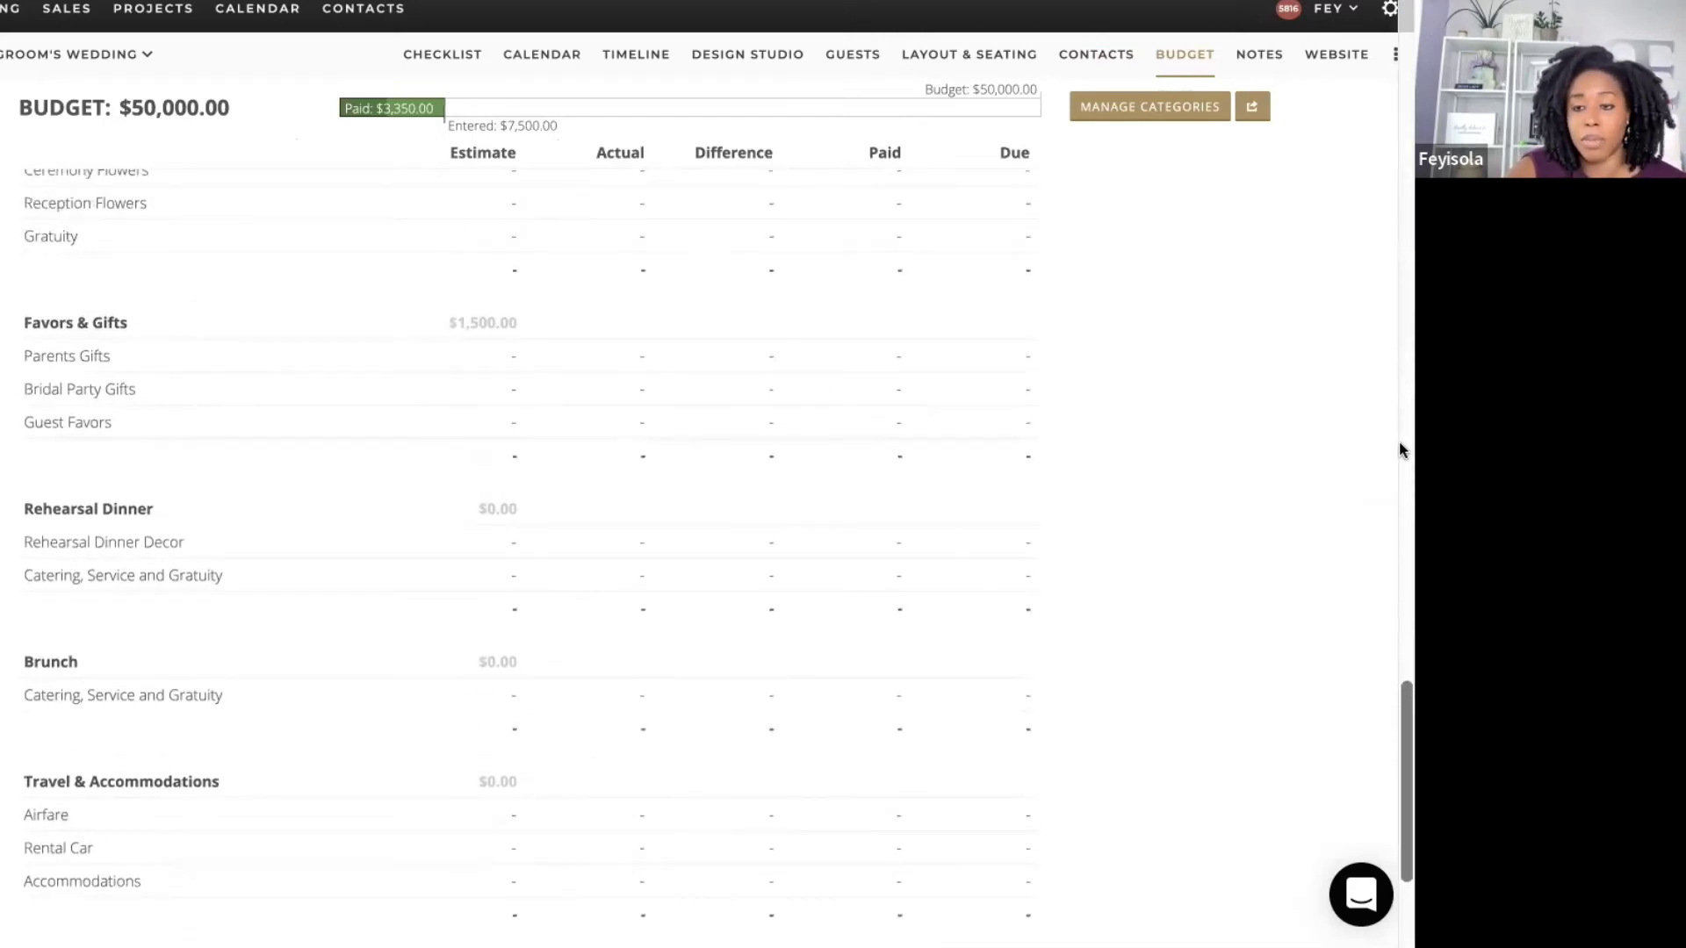
scroll(1399, 448, "up", 9)
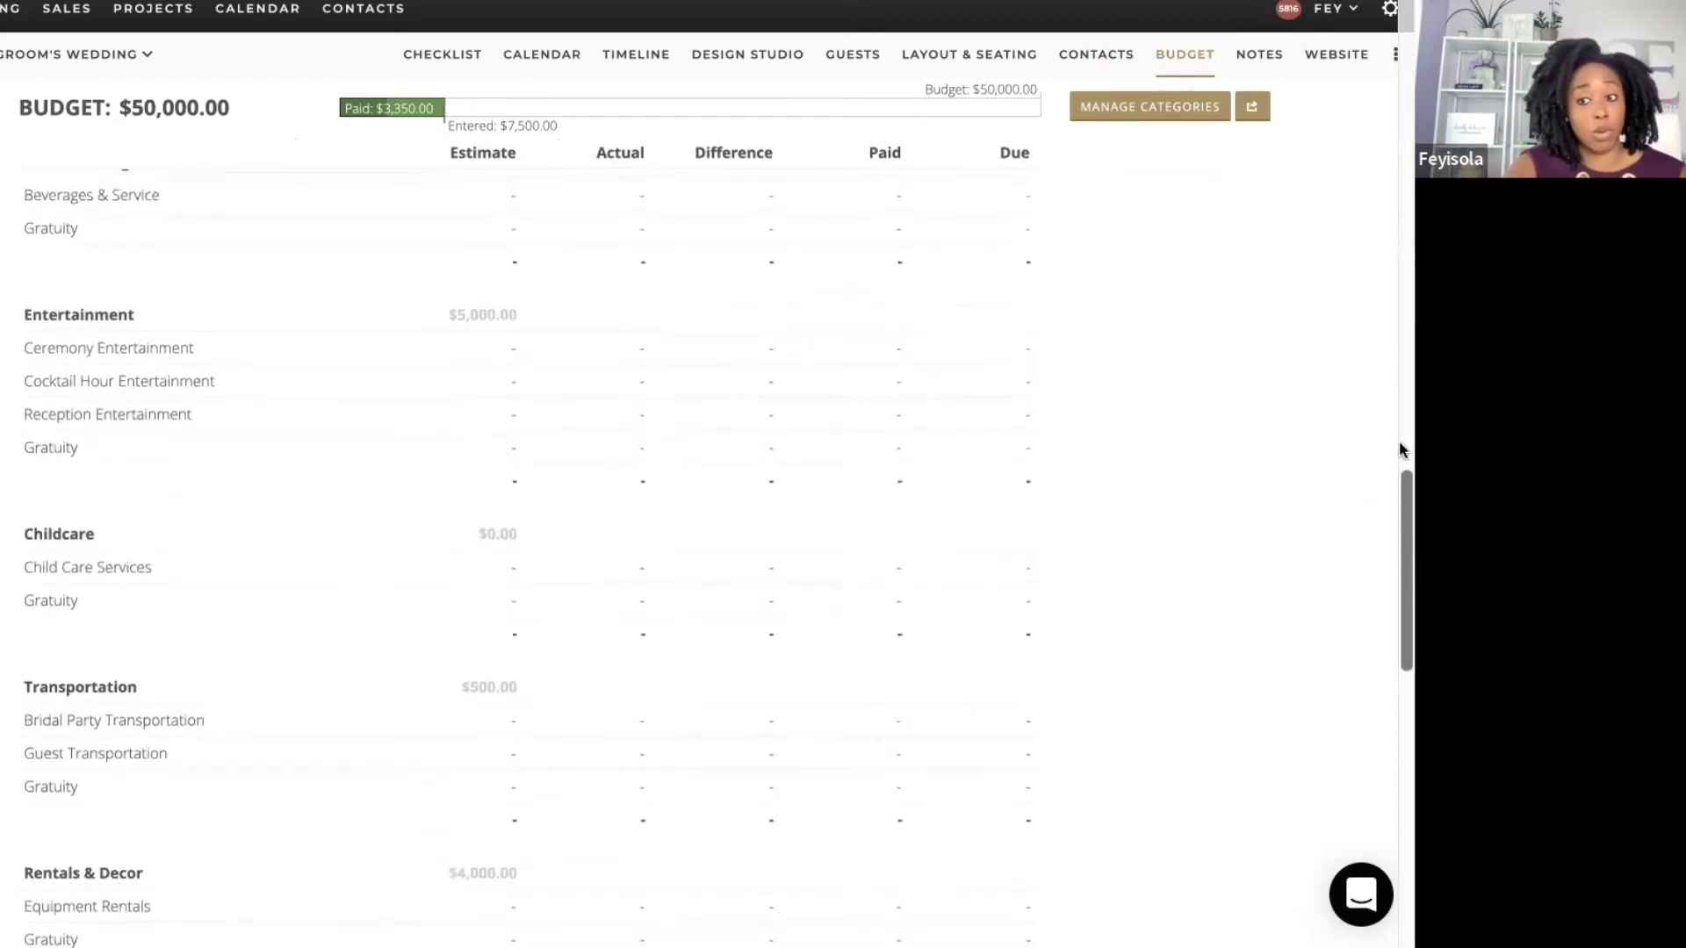
left_click_drag(1400, 521, 1401, 61)
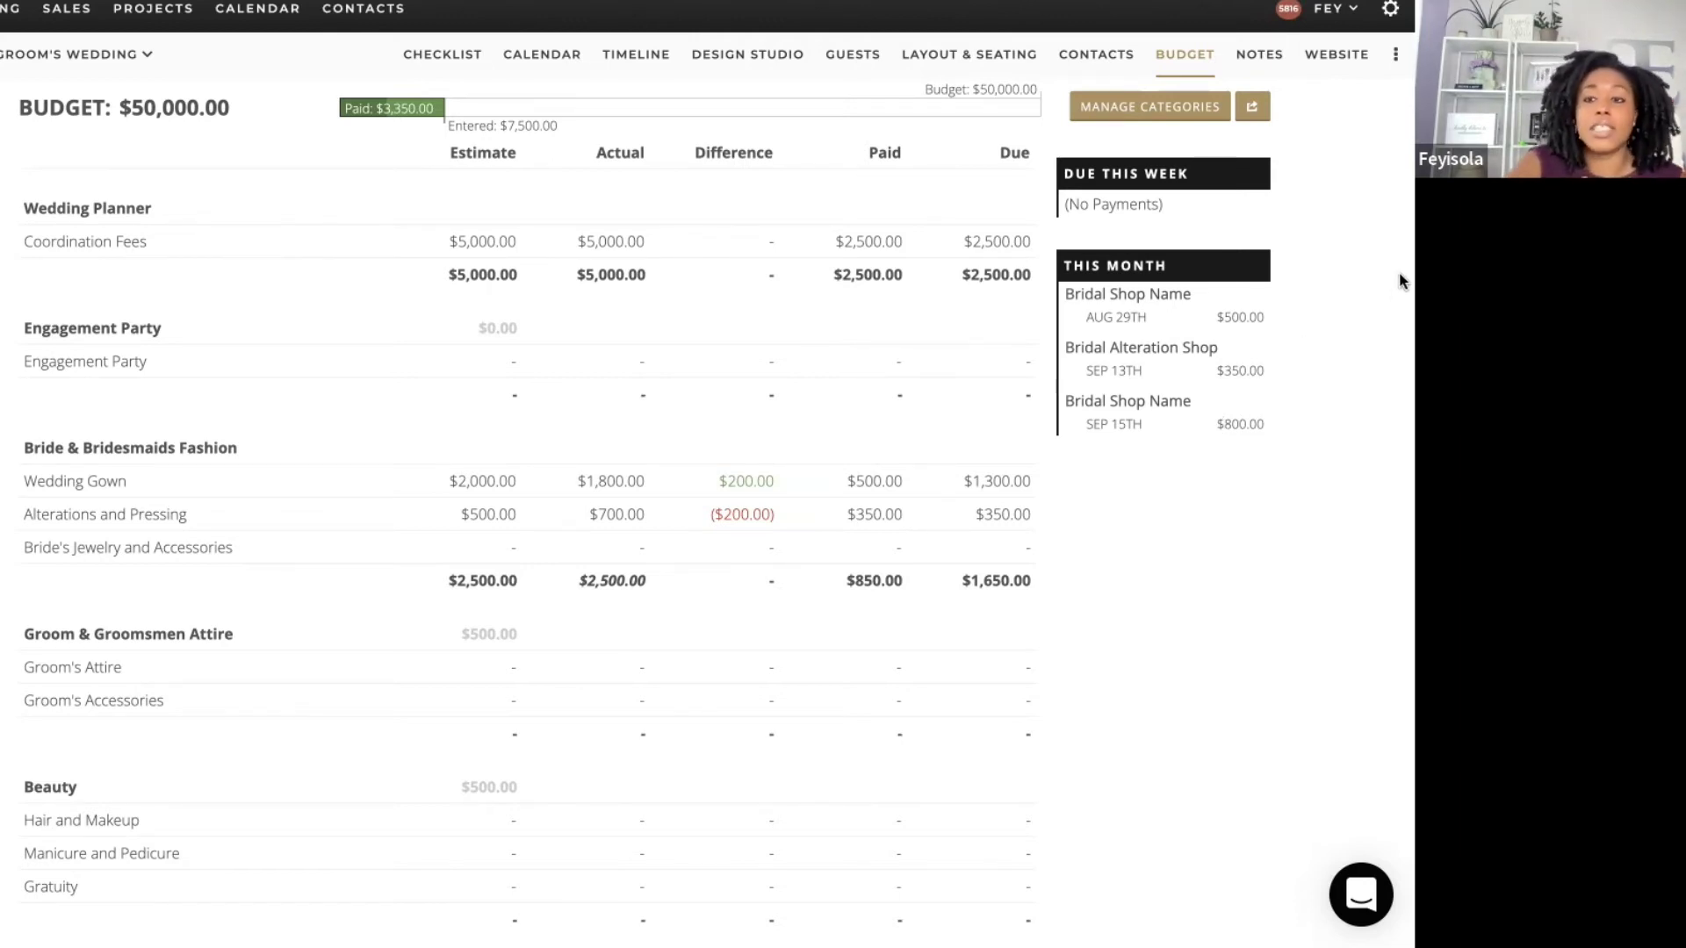
scroll(1375, 314, "down", 1)
scroll(1374, 314, "up", 1)
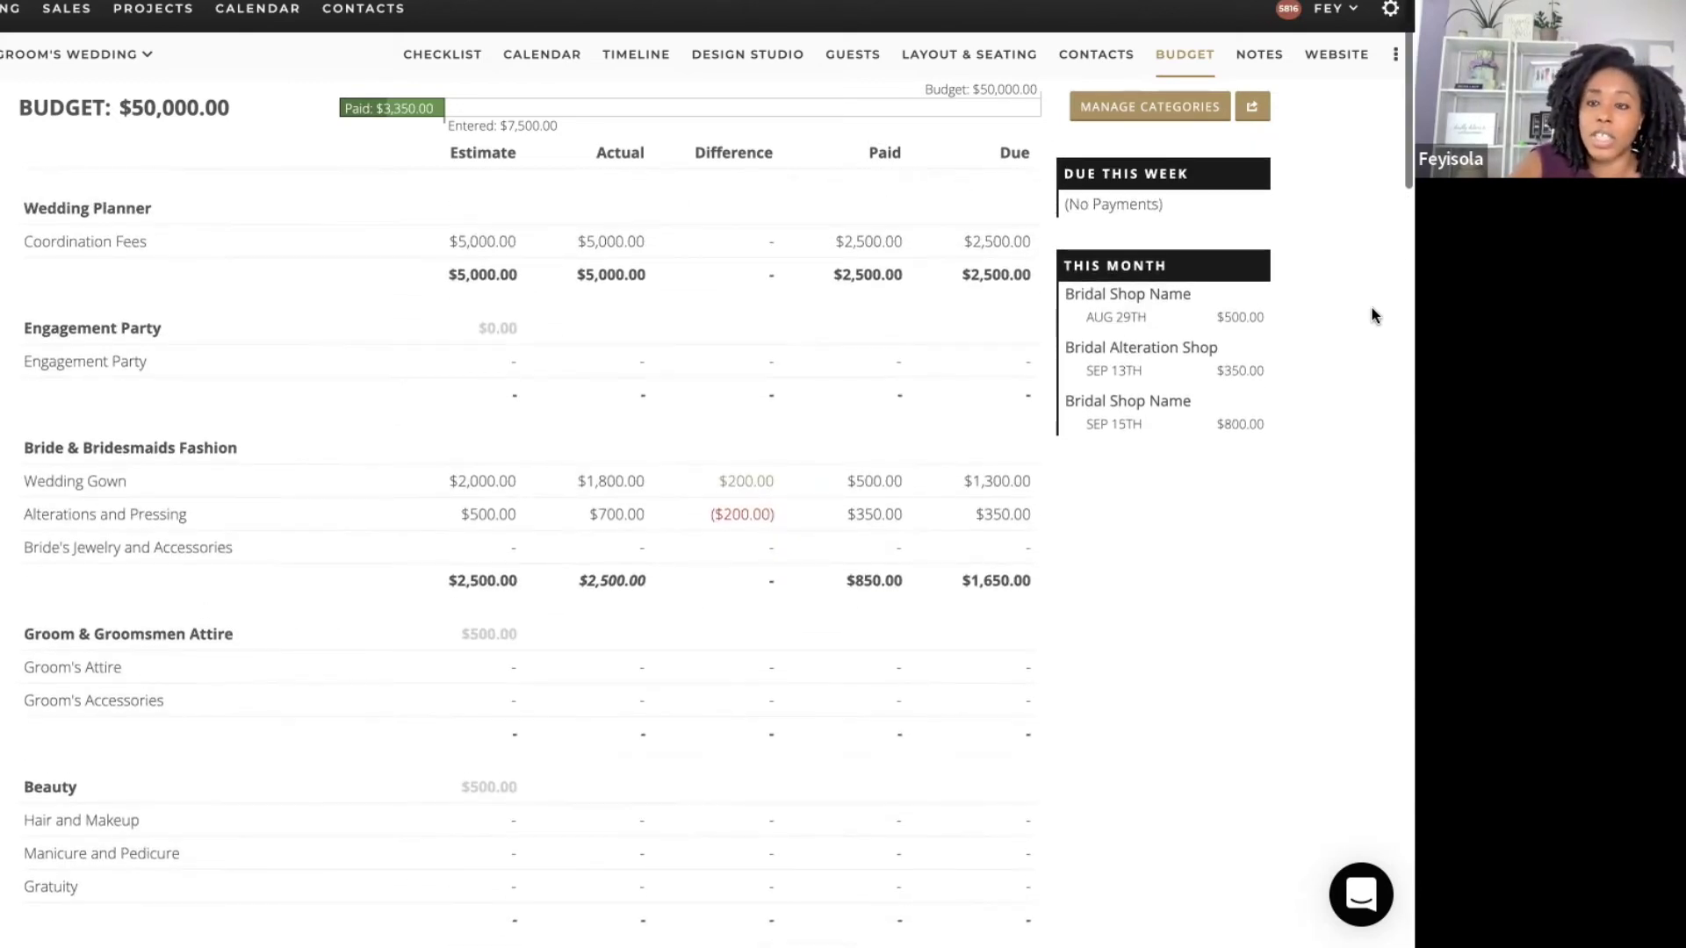
scroll(1374, 315, "down", 1)
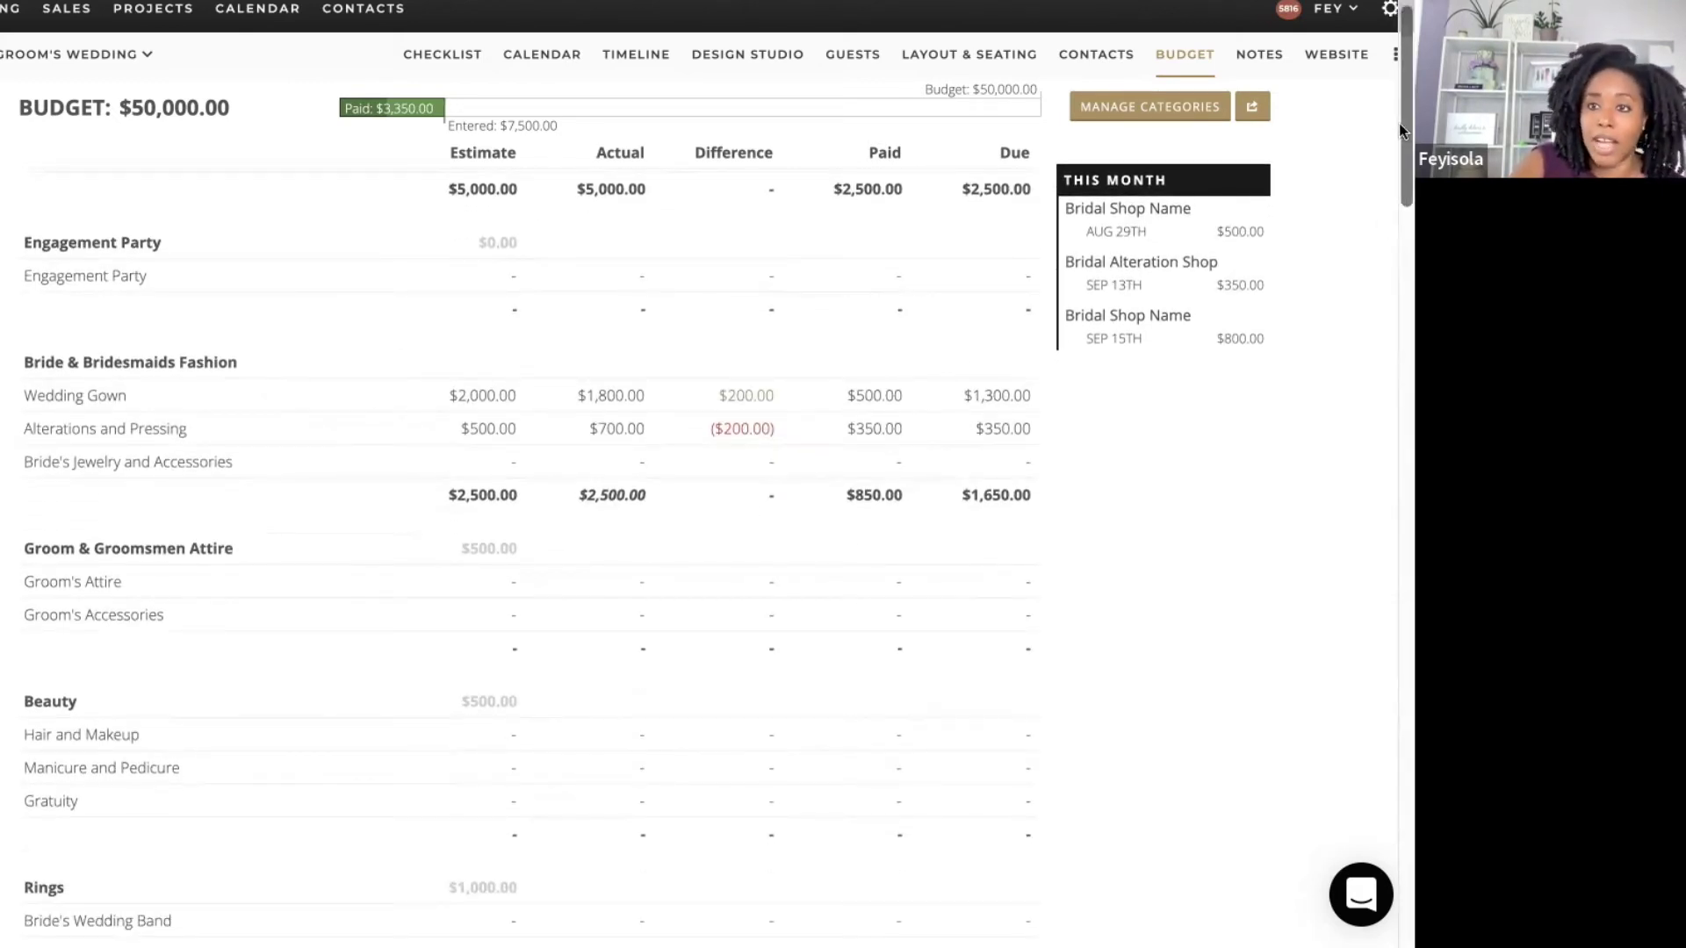
scroll(1399, 123, "up", 1)
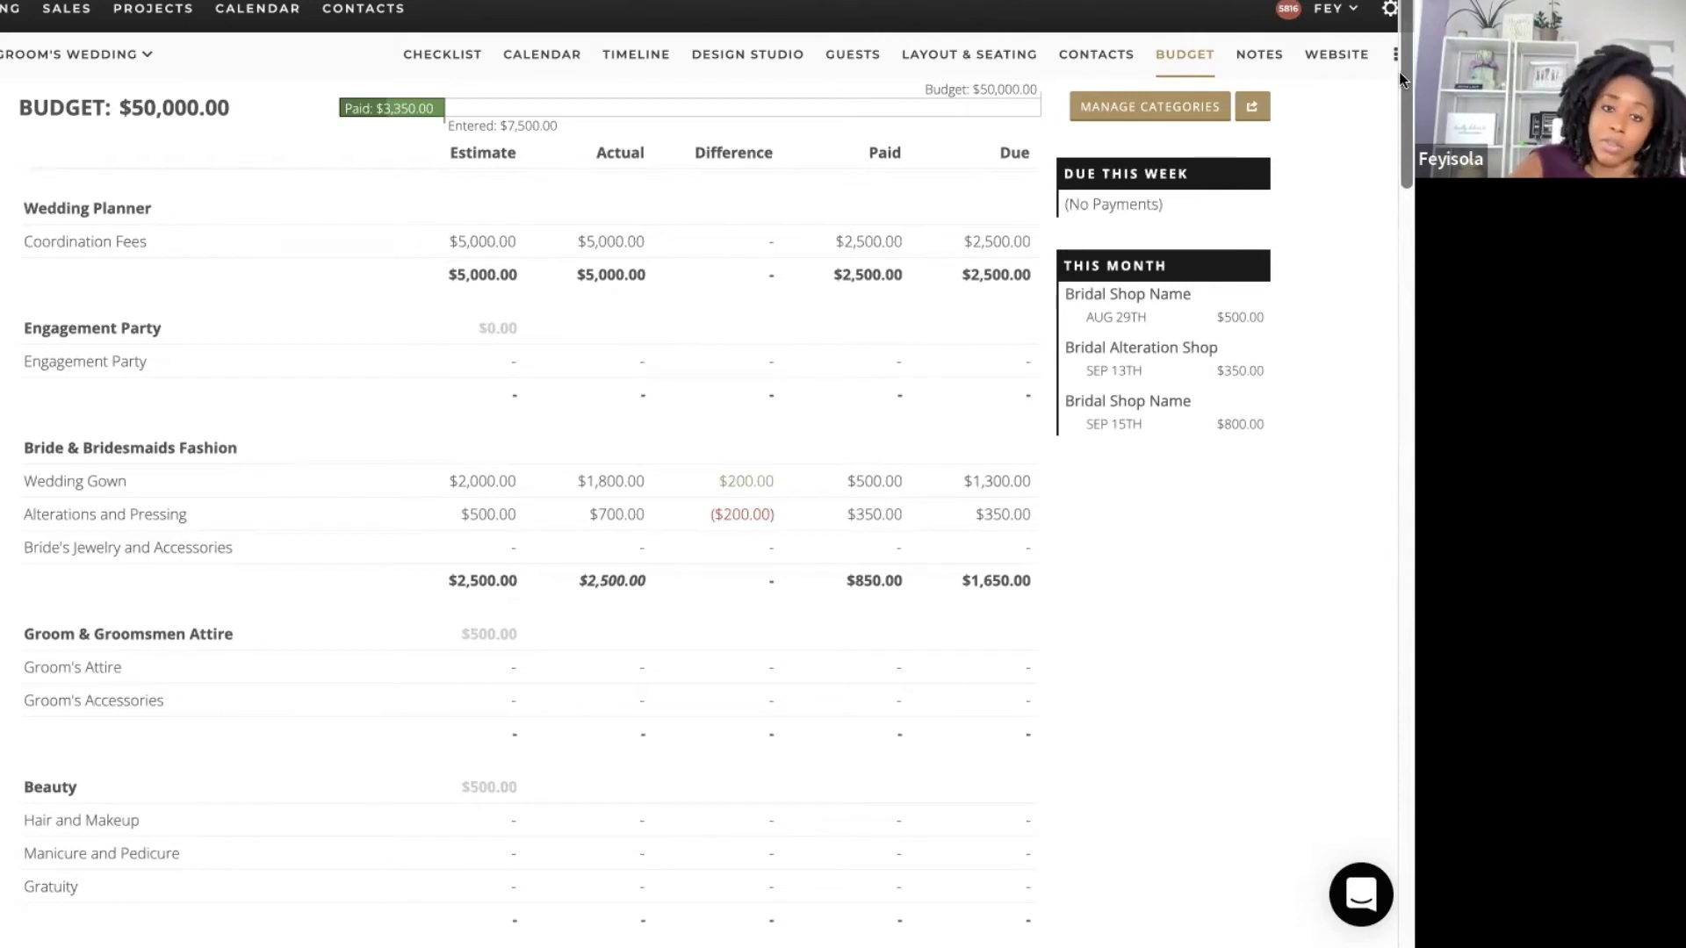
scroll(1400, 79, "down", 1)
scroll(1400, 33, "up", 1)
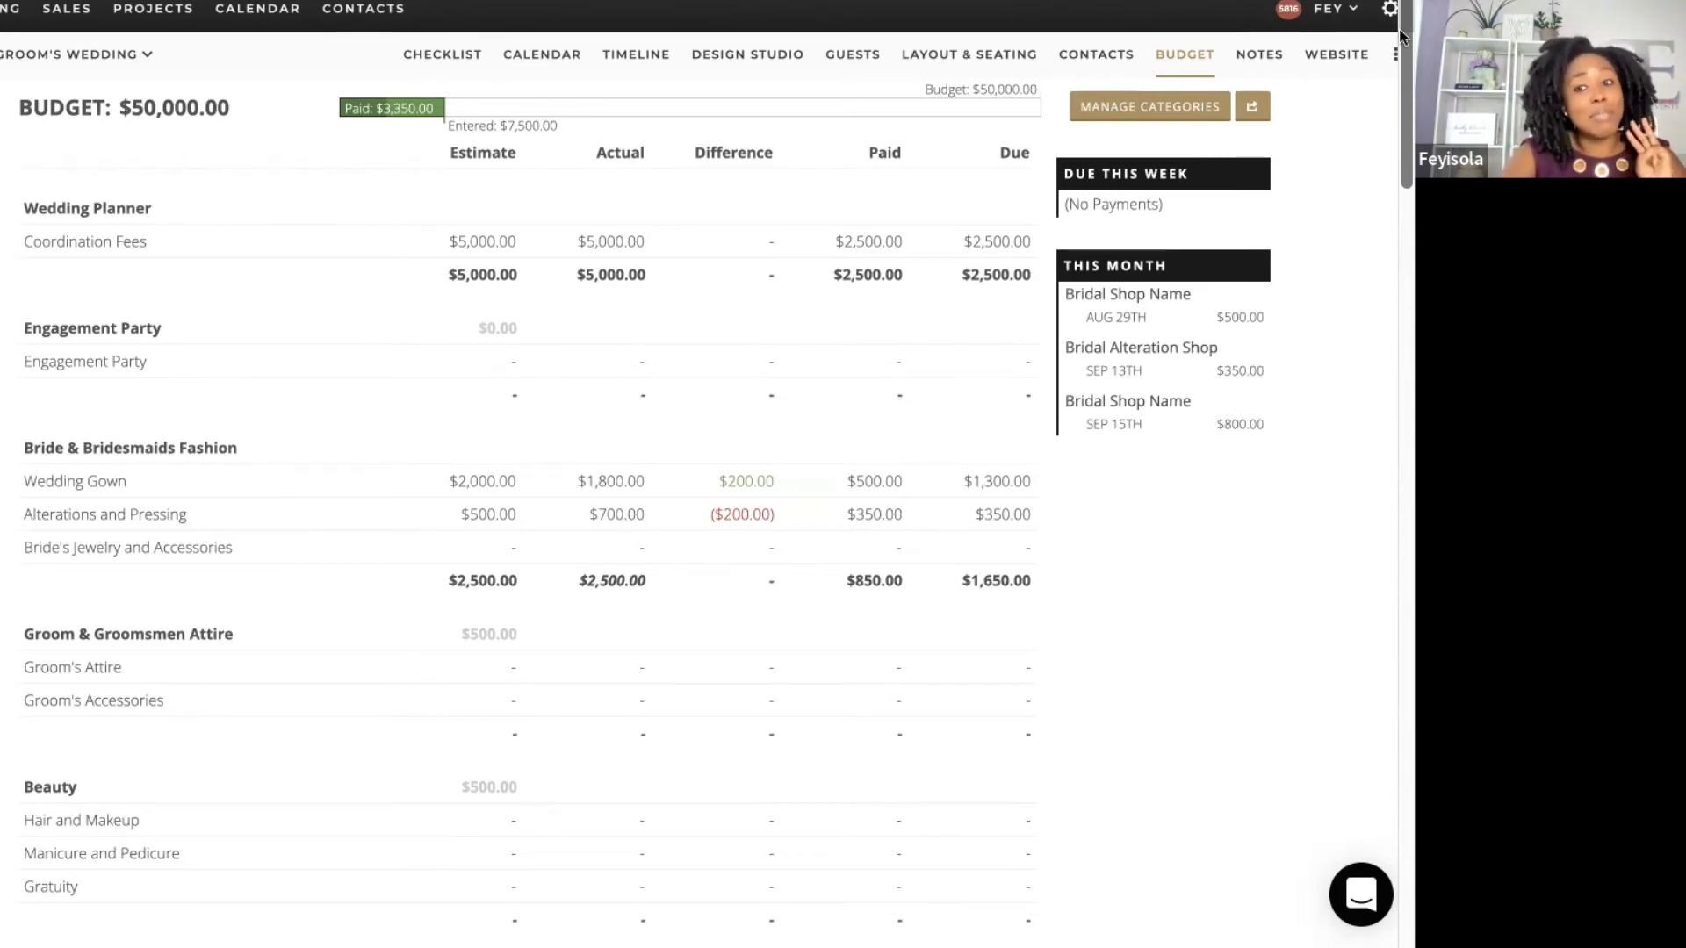
mouse_move(1398, 35)
left_mouse_down()
mouse_move(1398, 235)
mouse_move(1402, 2)
left_mouse_up()
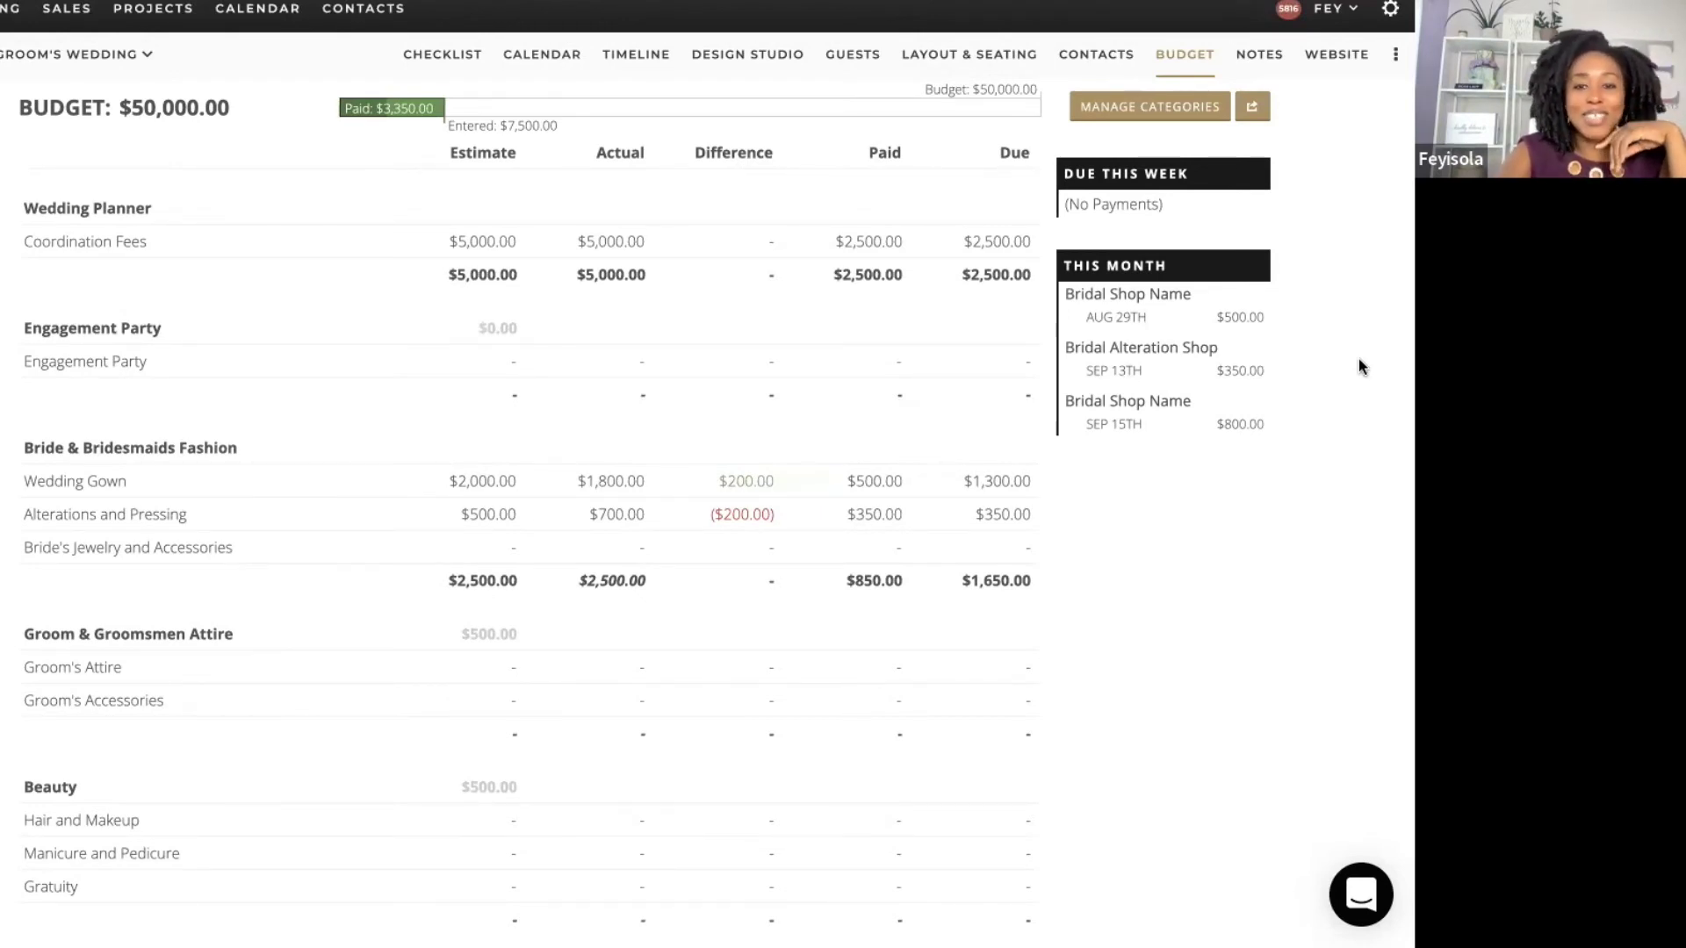
scroll(1358, 360, "down", 1)
scroll(1358, 360, "up", 1)
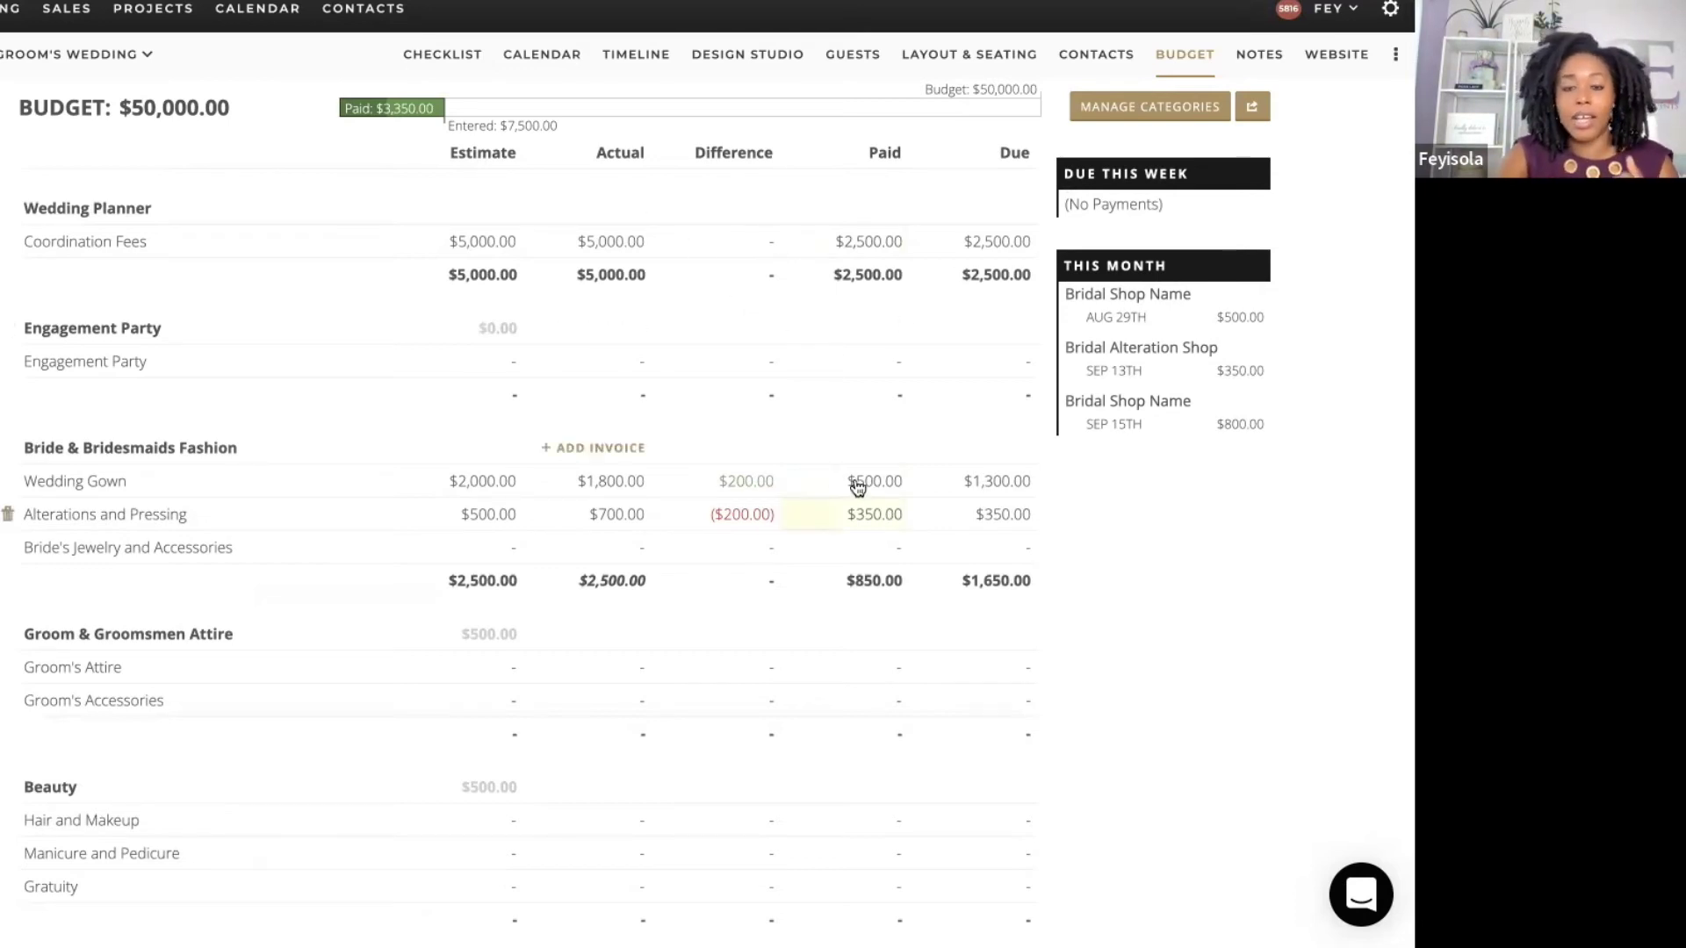
Step: Leave the Budget page for the Contacts list of three booked vendors and their payments
scroll(787, 664, "down", 2)
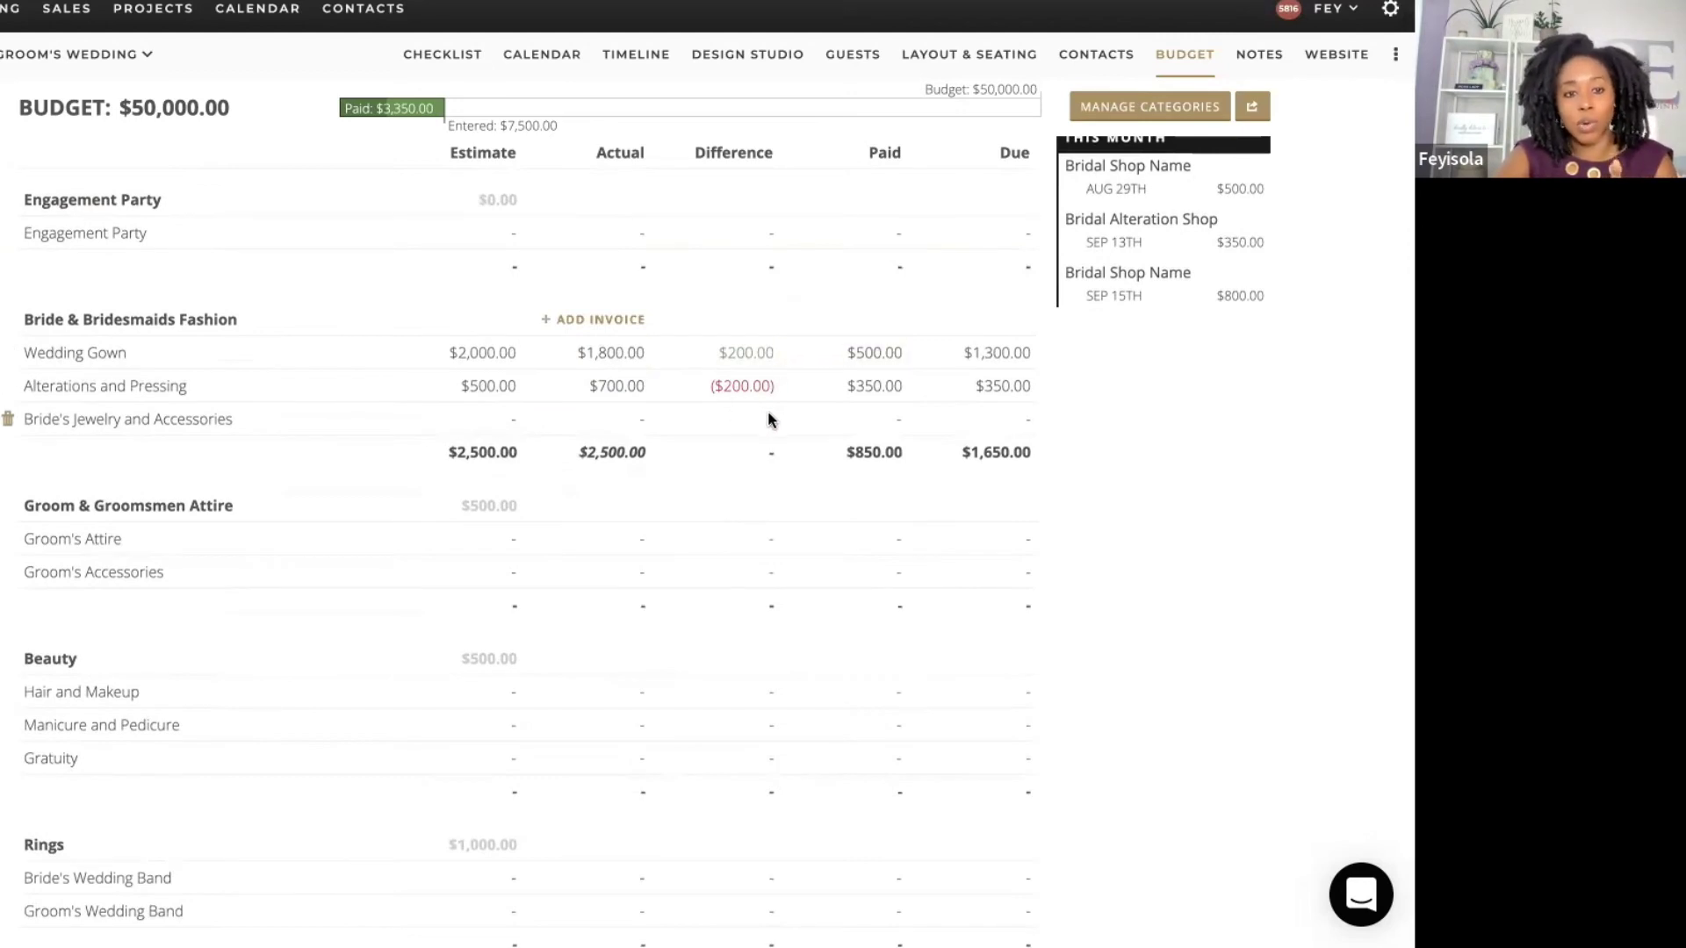
scroll(1303, 362, "down", 1)
scroll(1303, 361, "up", 1)
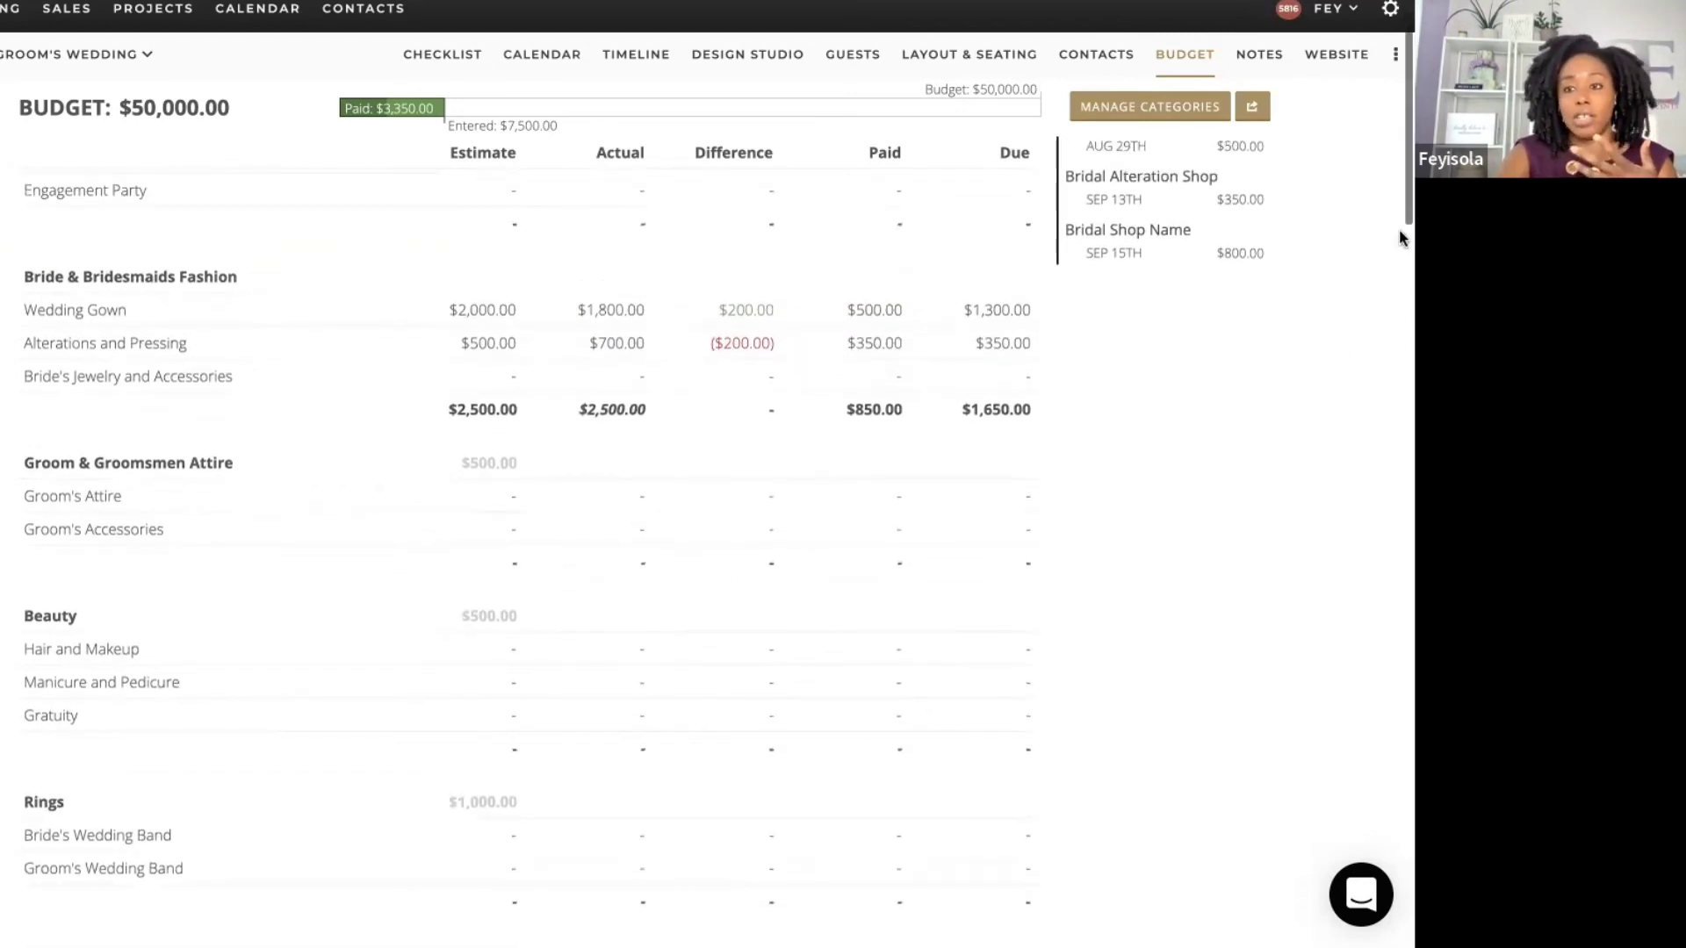
left_click_drag(1400, 199, 1401, 65)
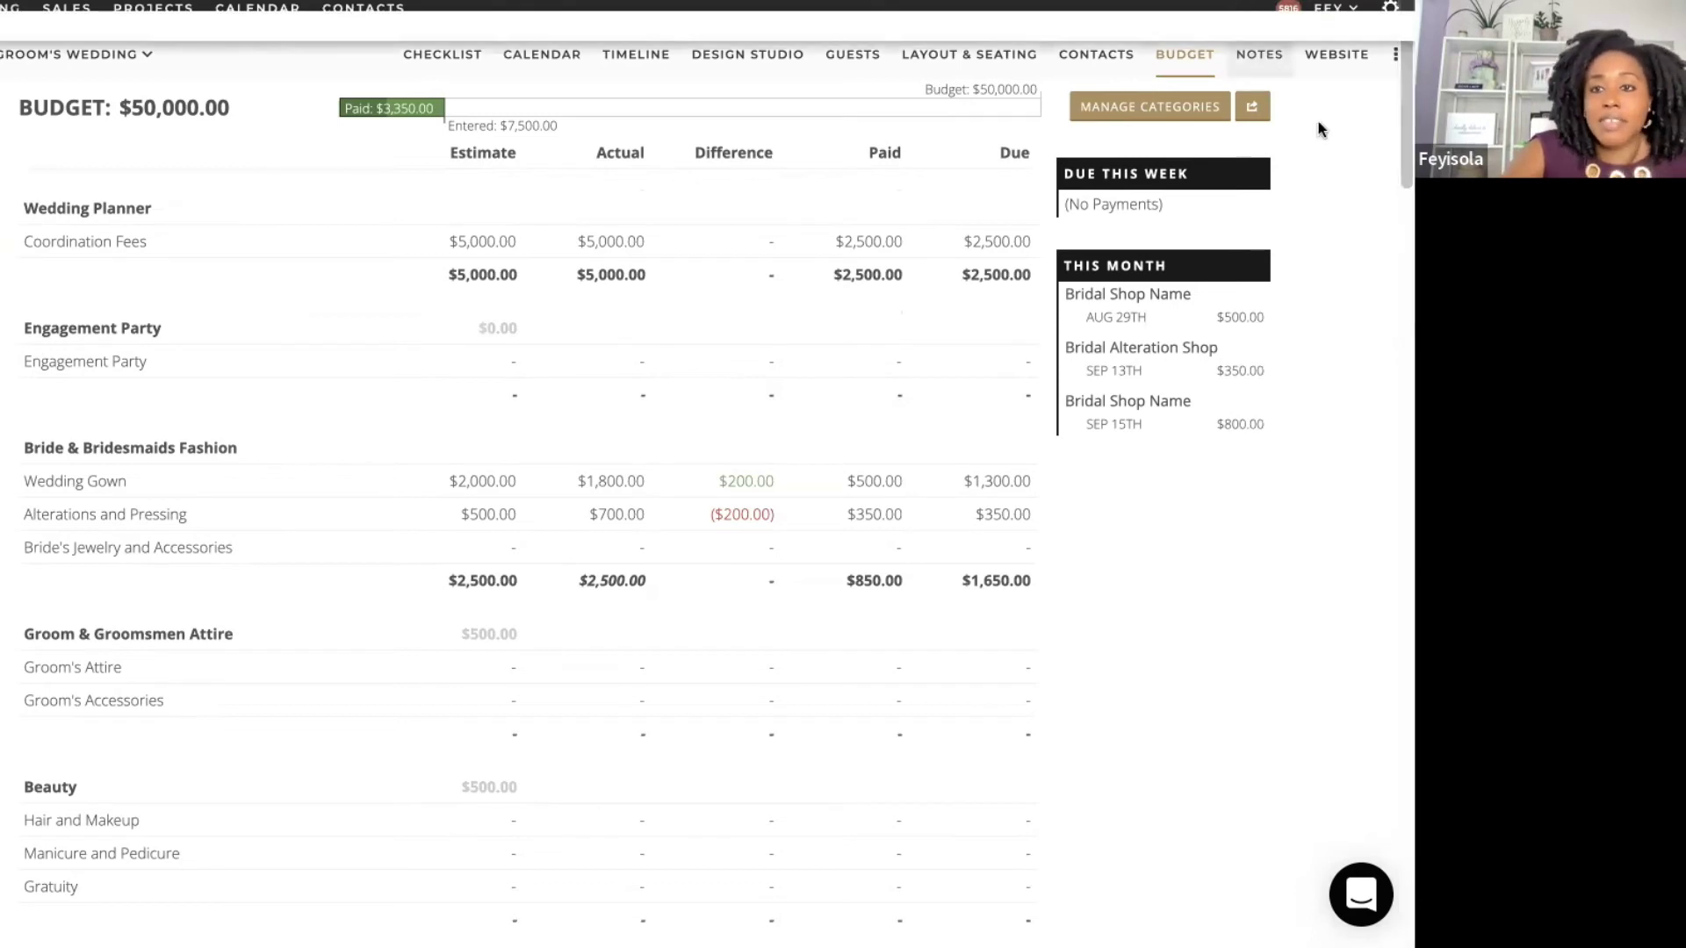
left_click(1113, 61)
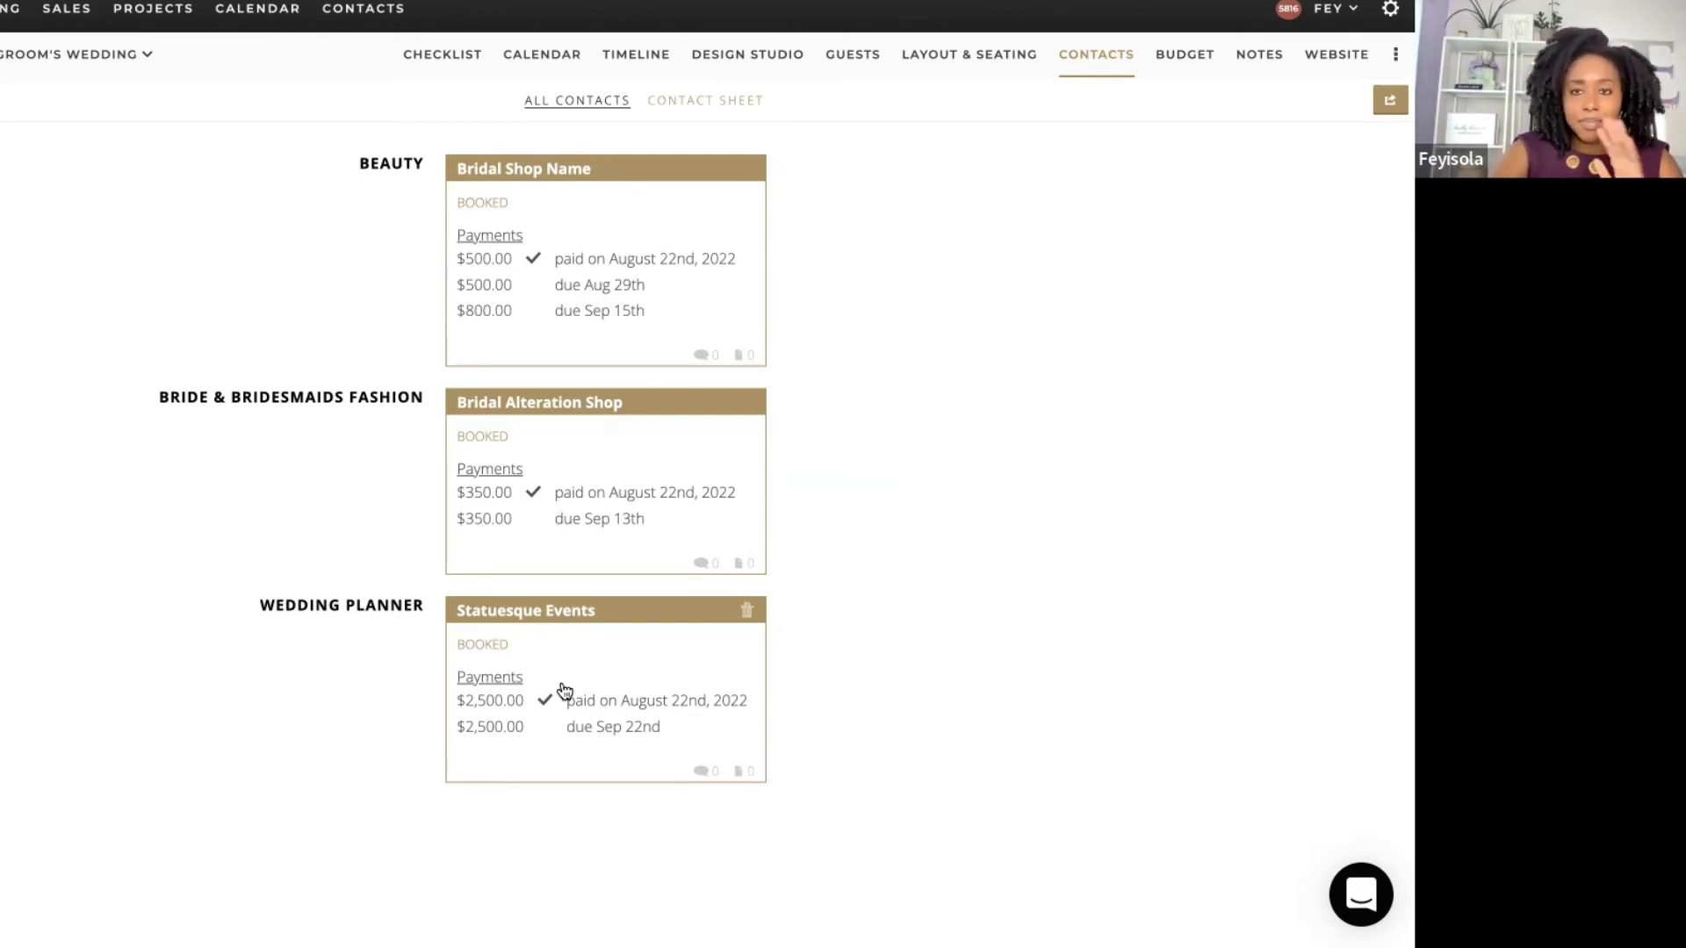
Step: View the Full Checklist of tasks, then return to the project dashboard
left_click(478, 57)
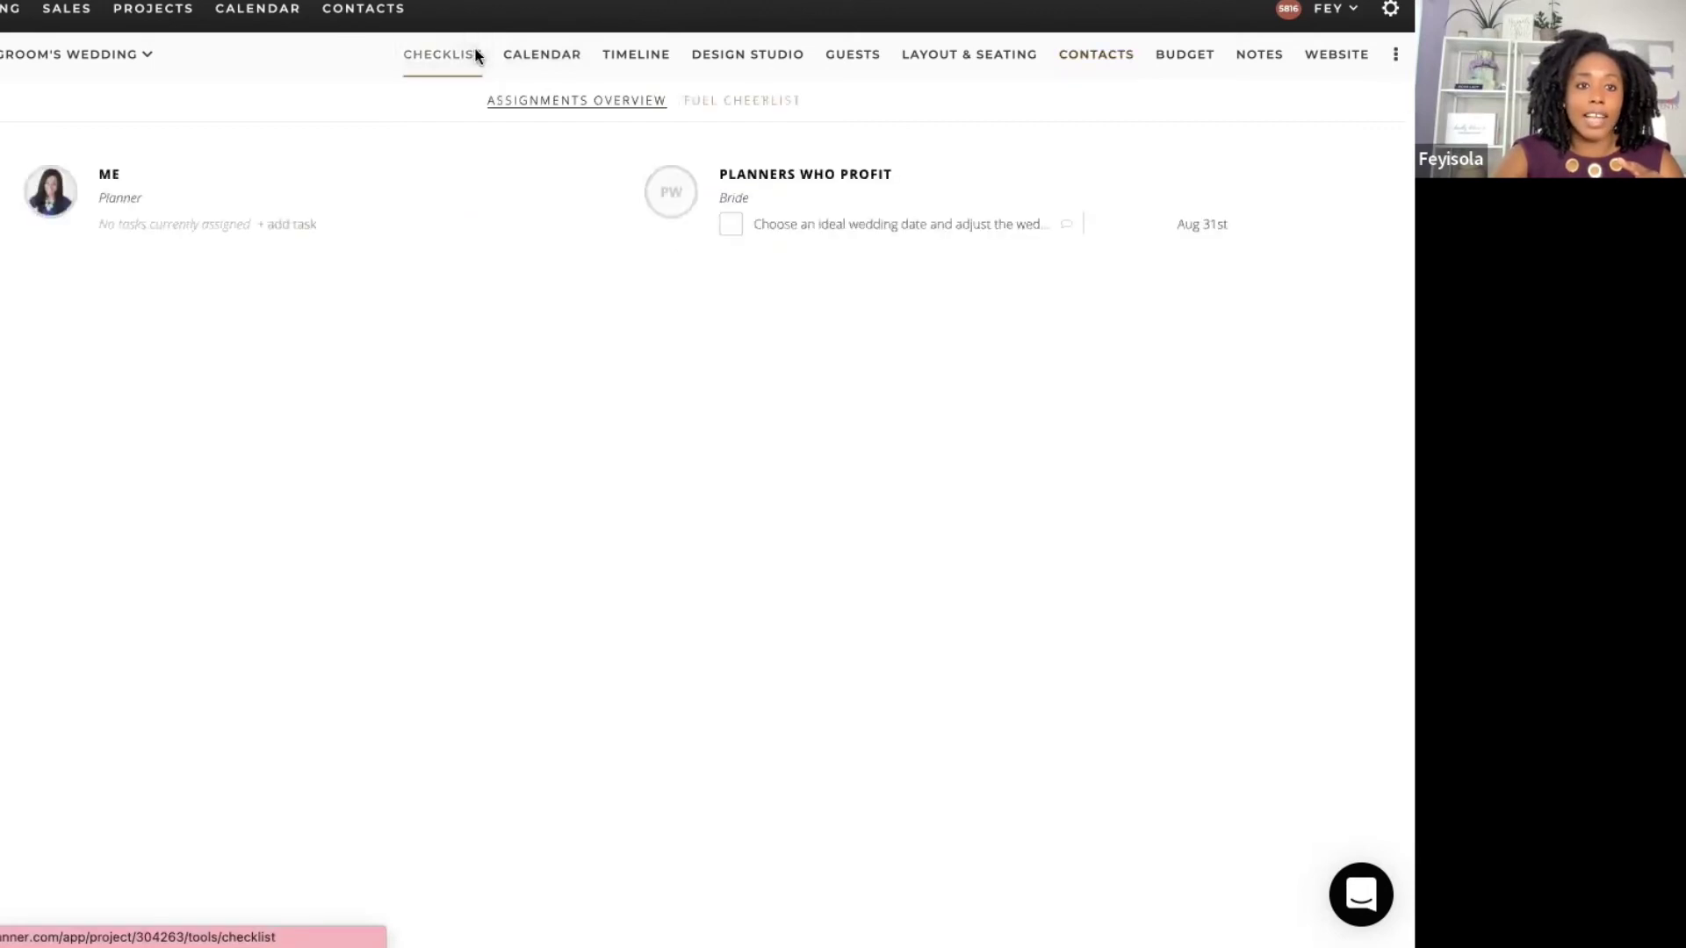
left_click(736, 101)
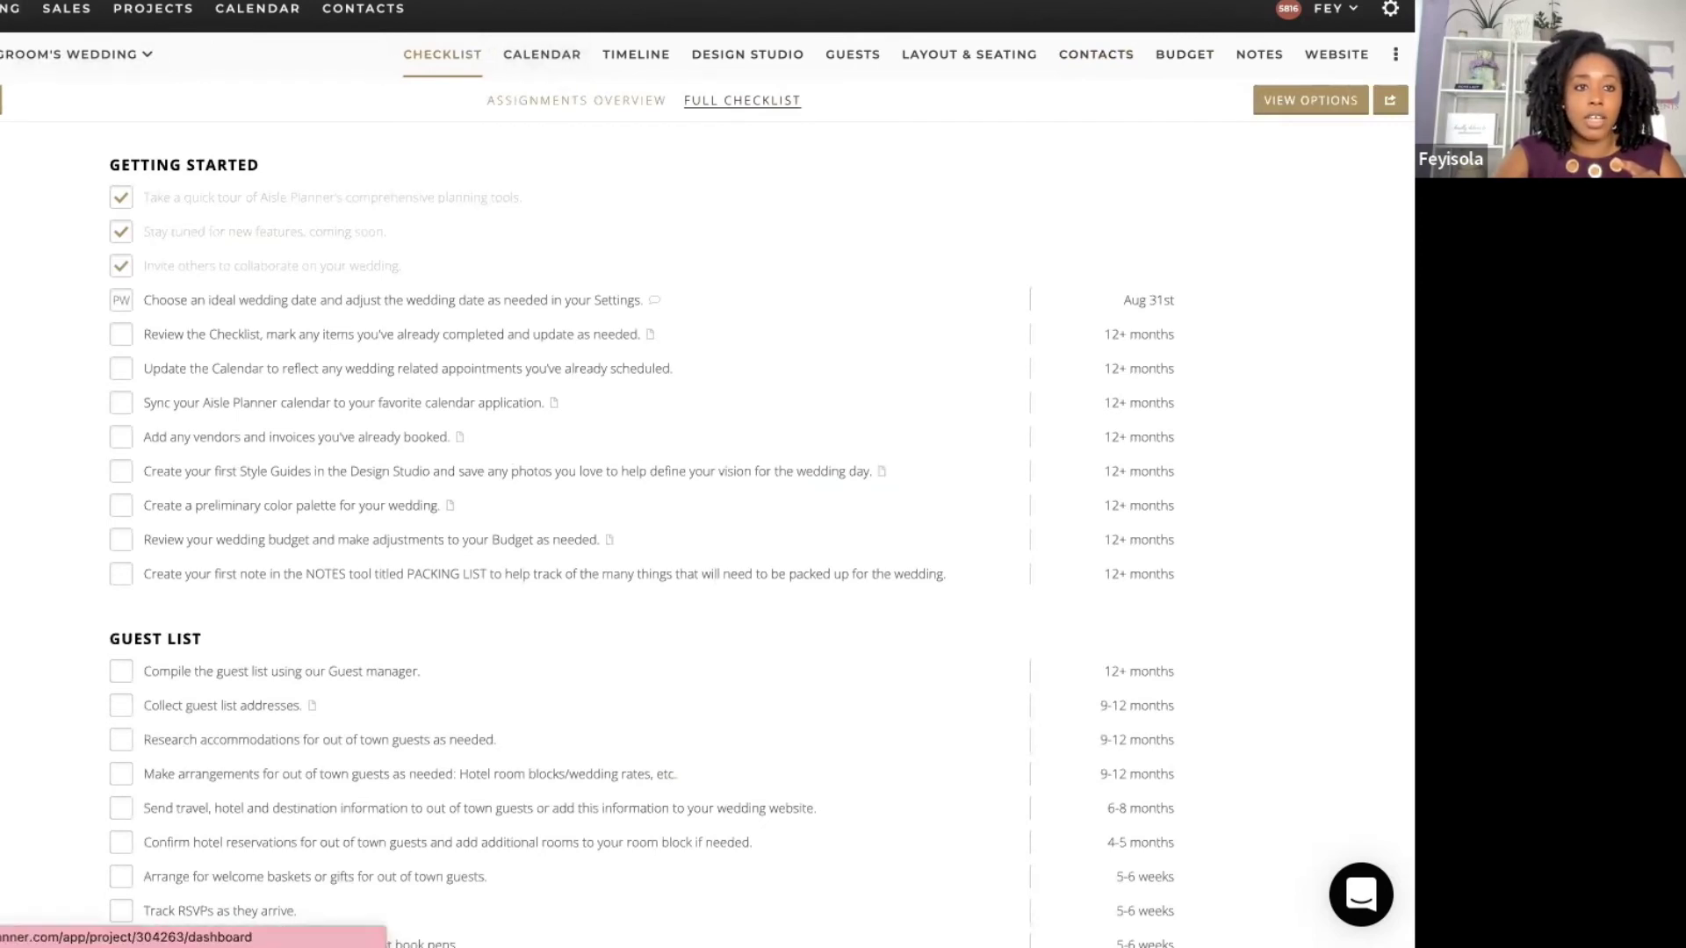
left_click(3, 54)
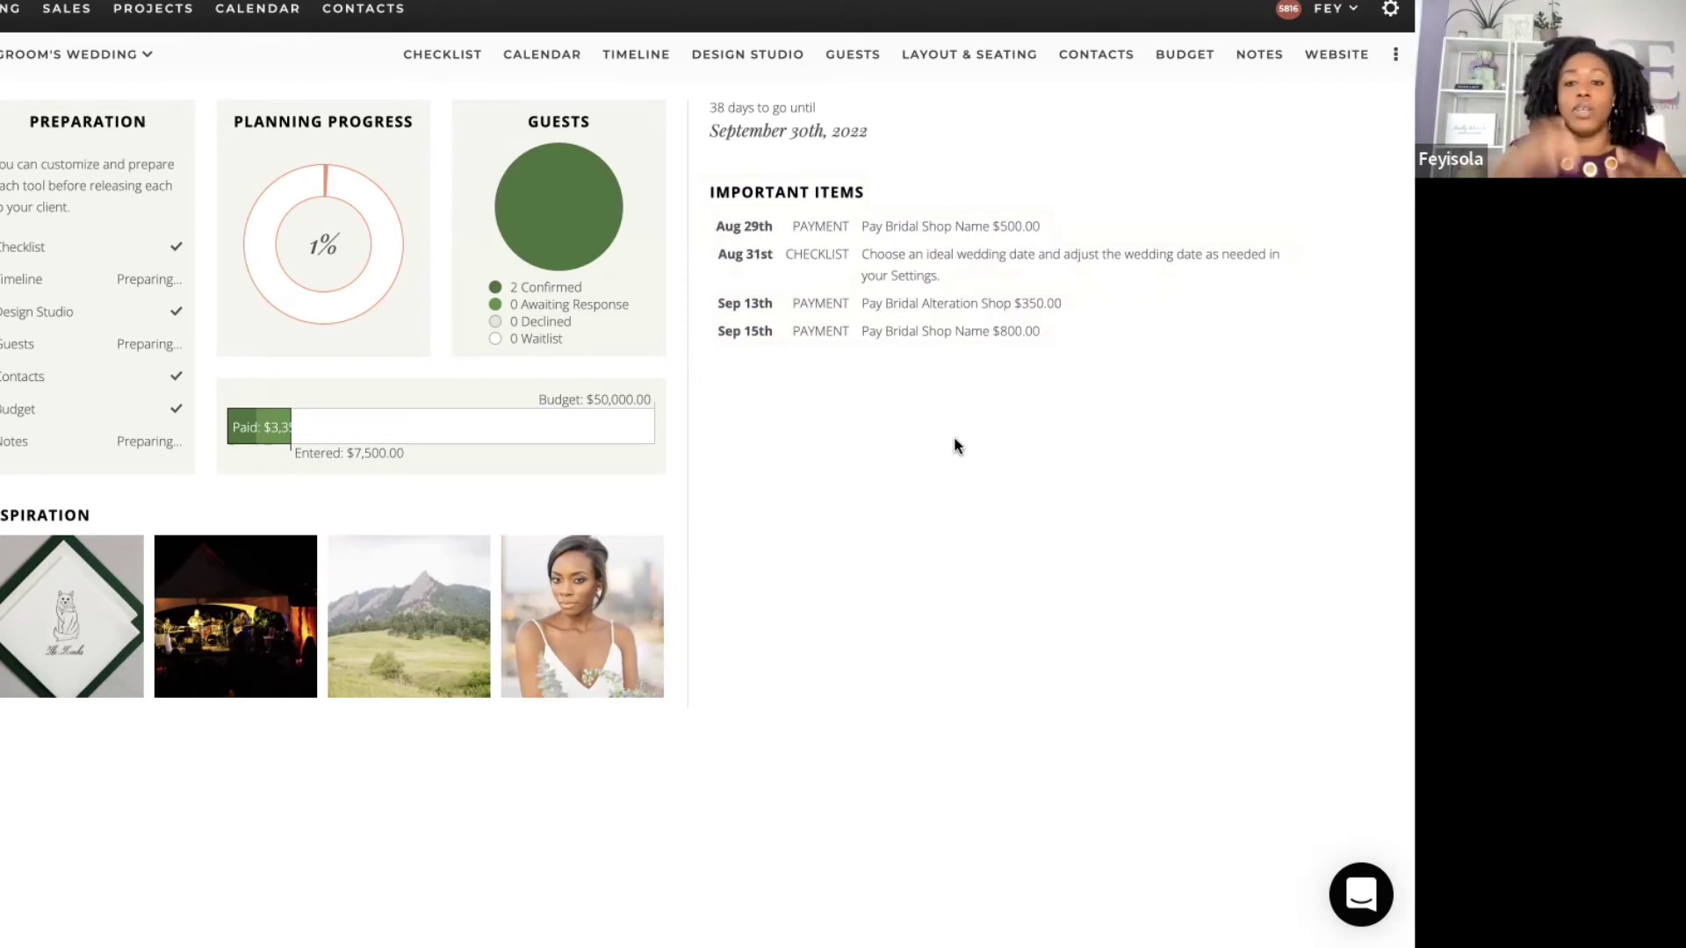
Step: Check the Bridal Alteration Shop payment event on the calendar, then go back to Contacts
left_click(964, 243)
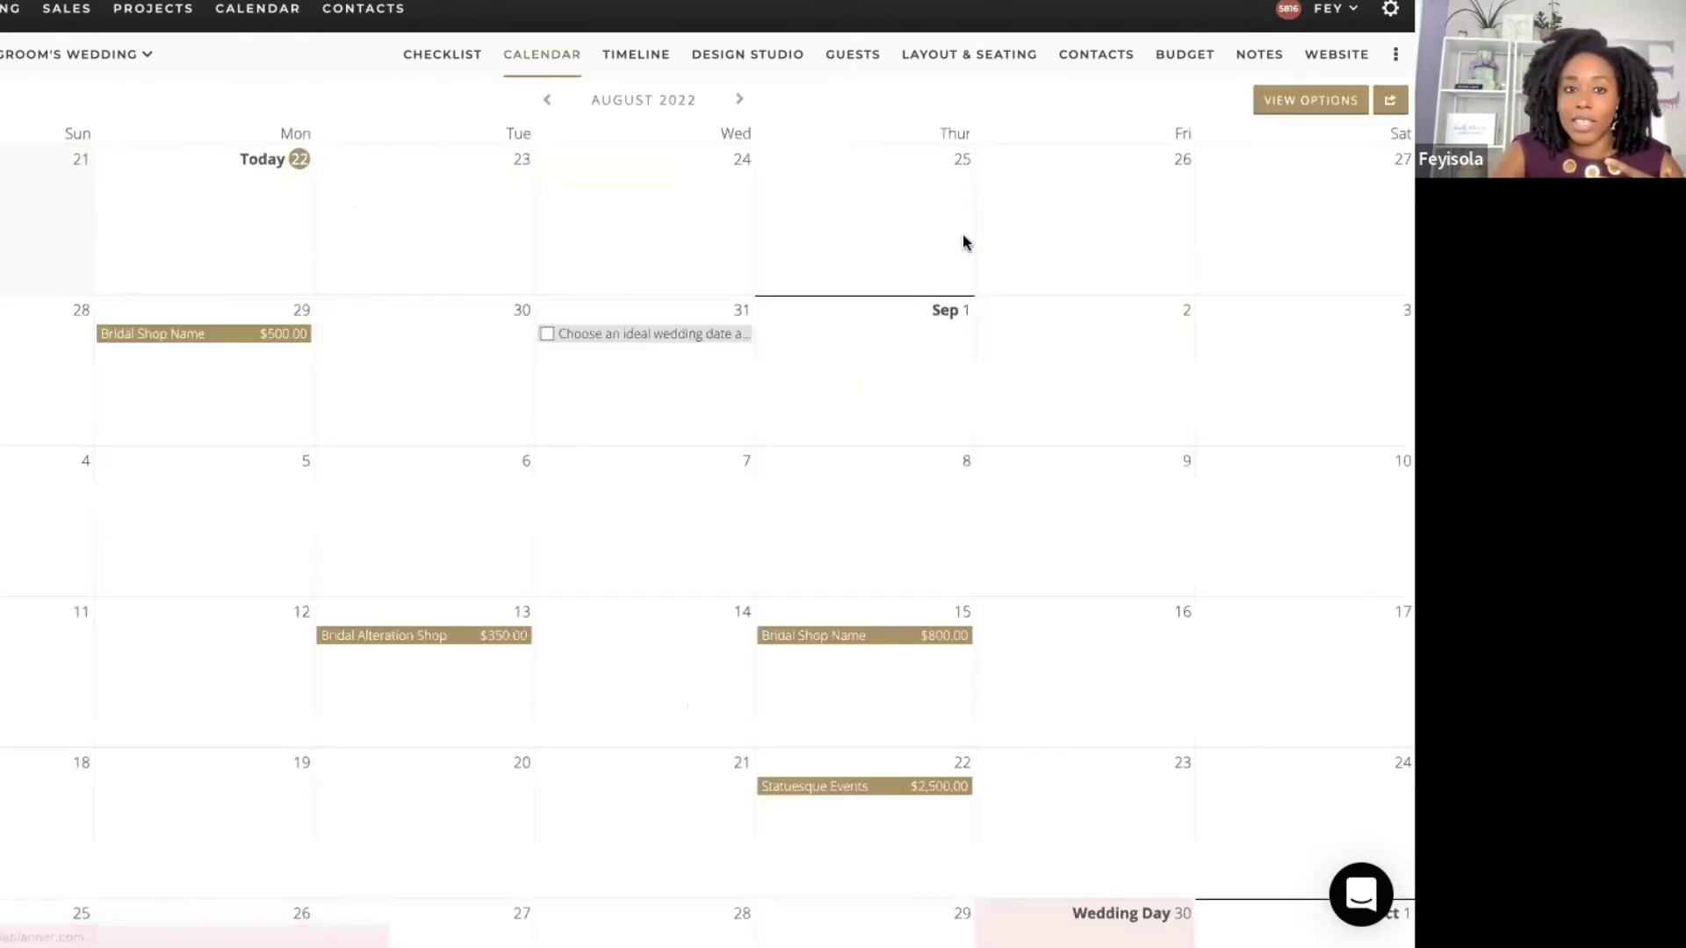
left_click(403, 645)
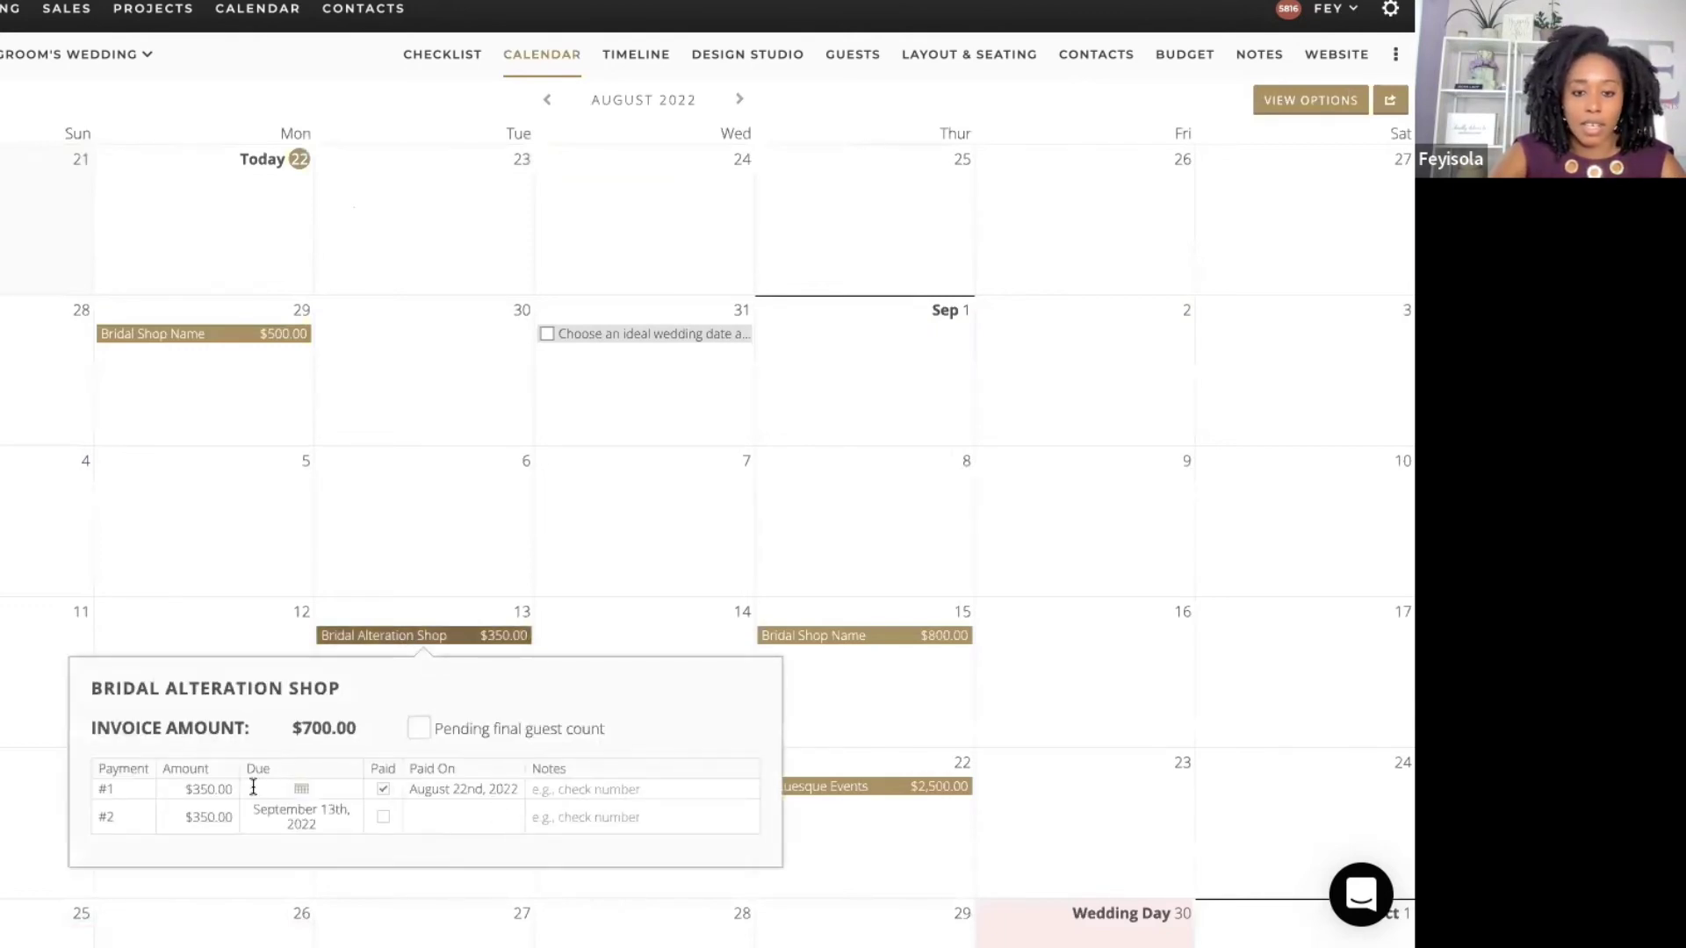
left_click(525, 534)
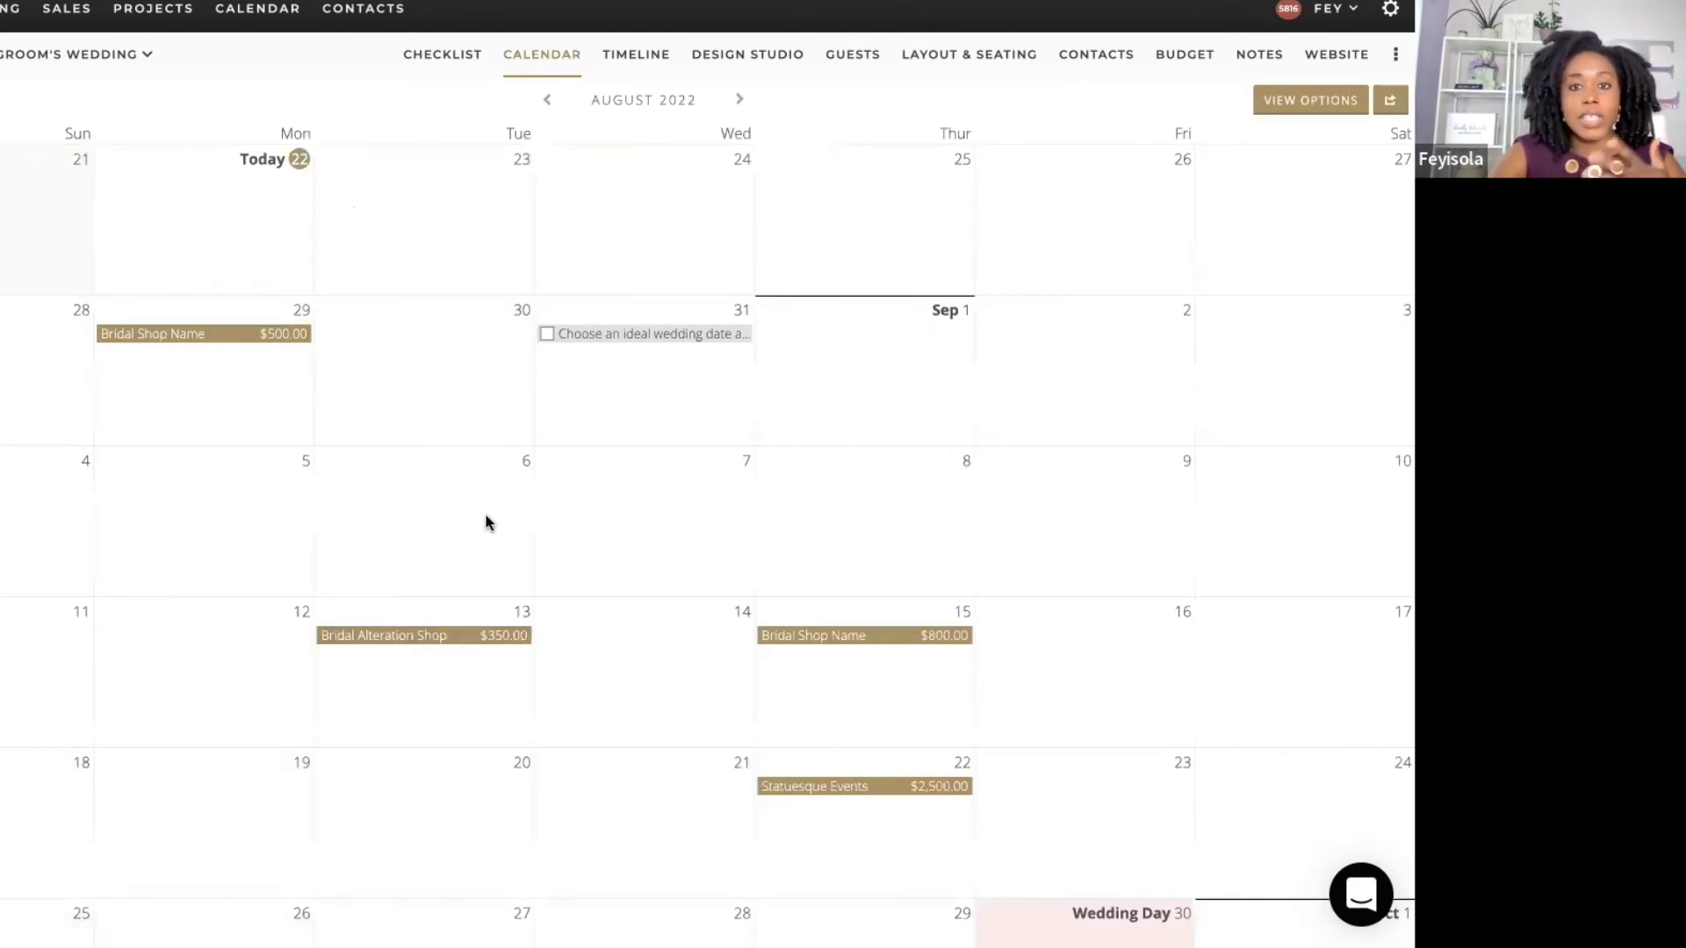
left_click(1104, 49)
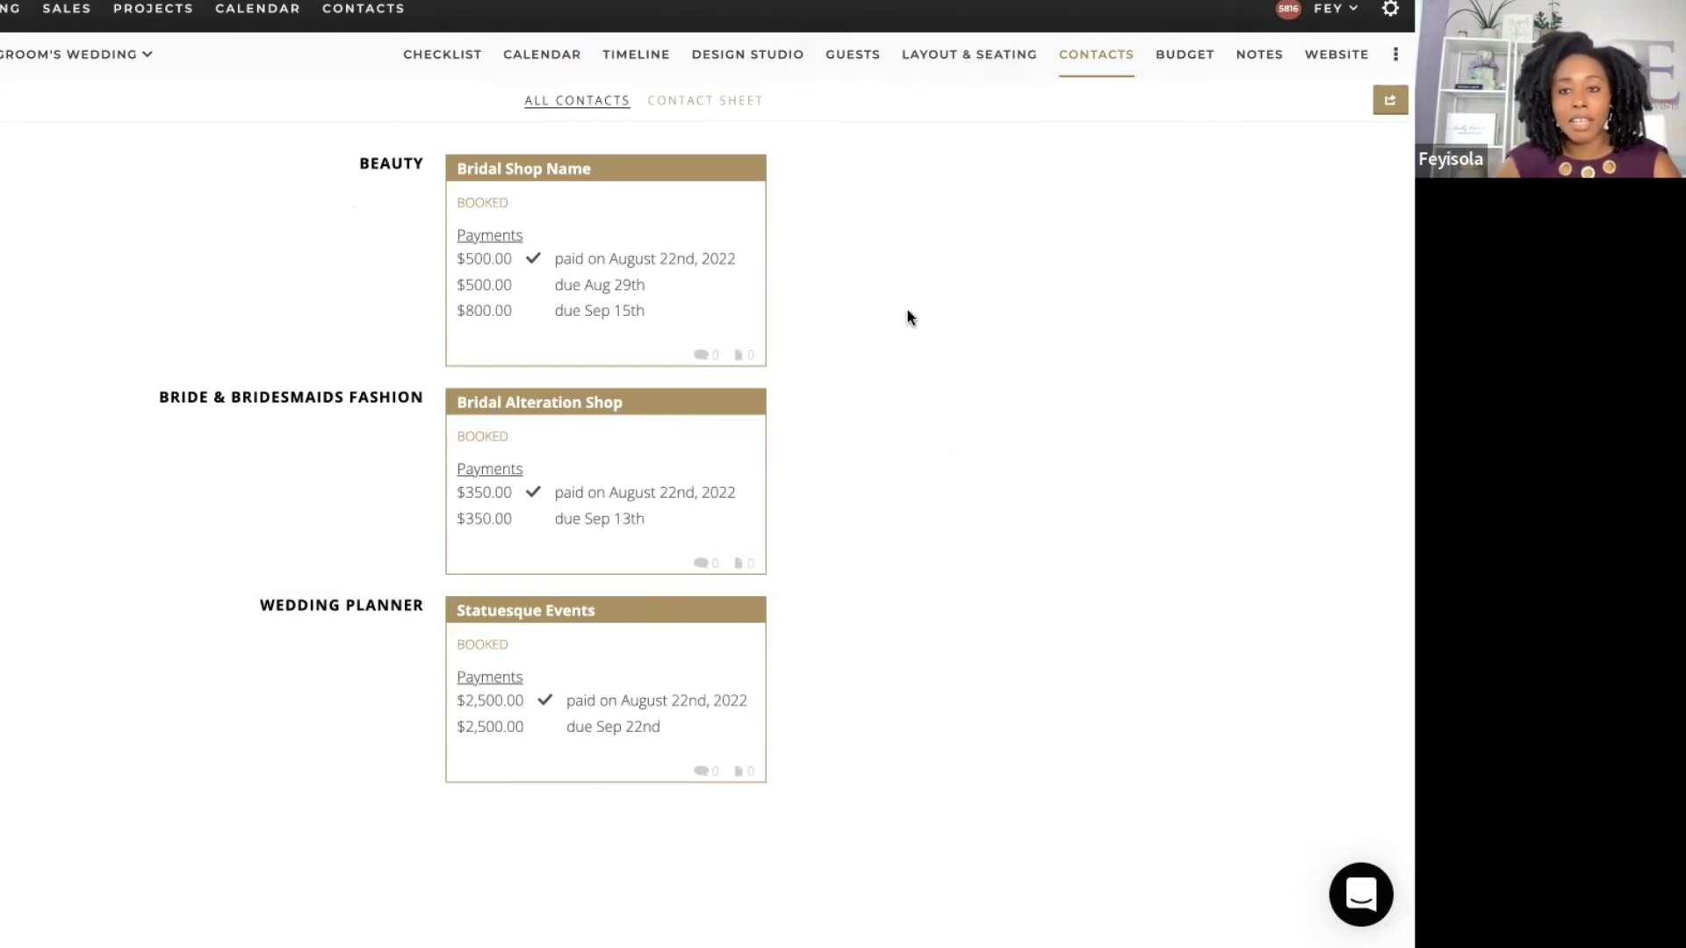
Step: Upload the wedding MC contract PDF to the Bridal Shop Name contact's discussion
left_click(684, 322)
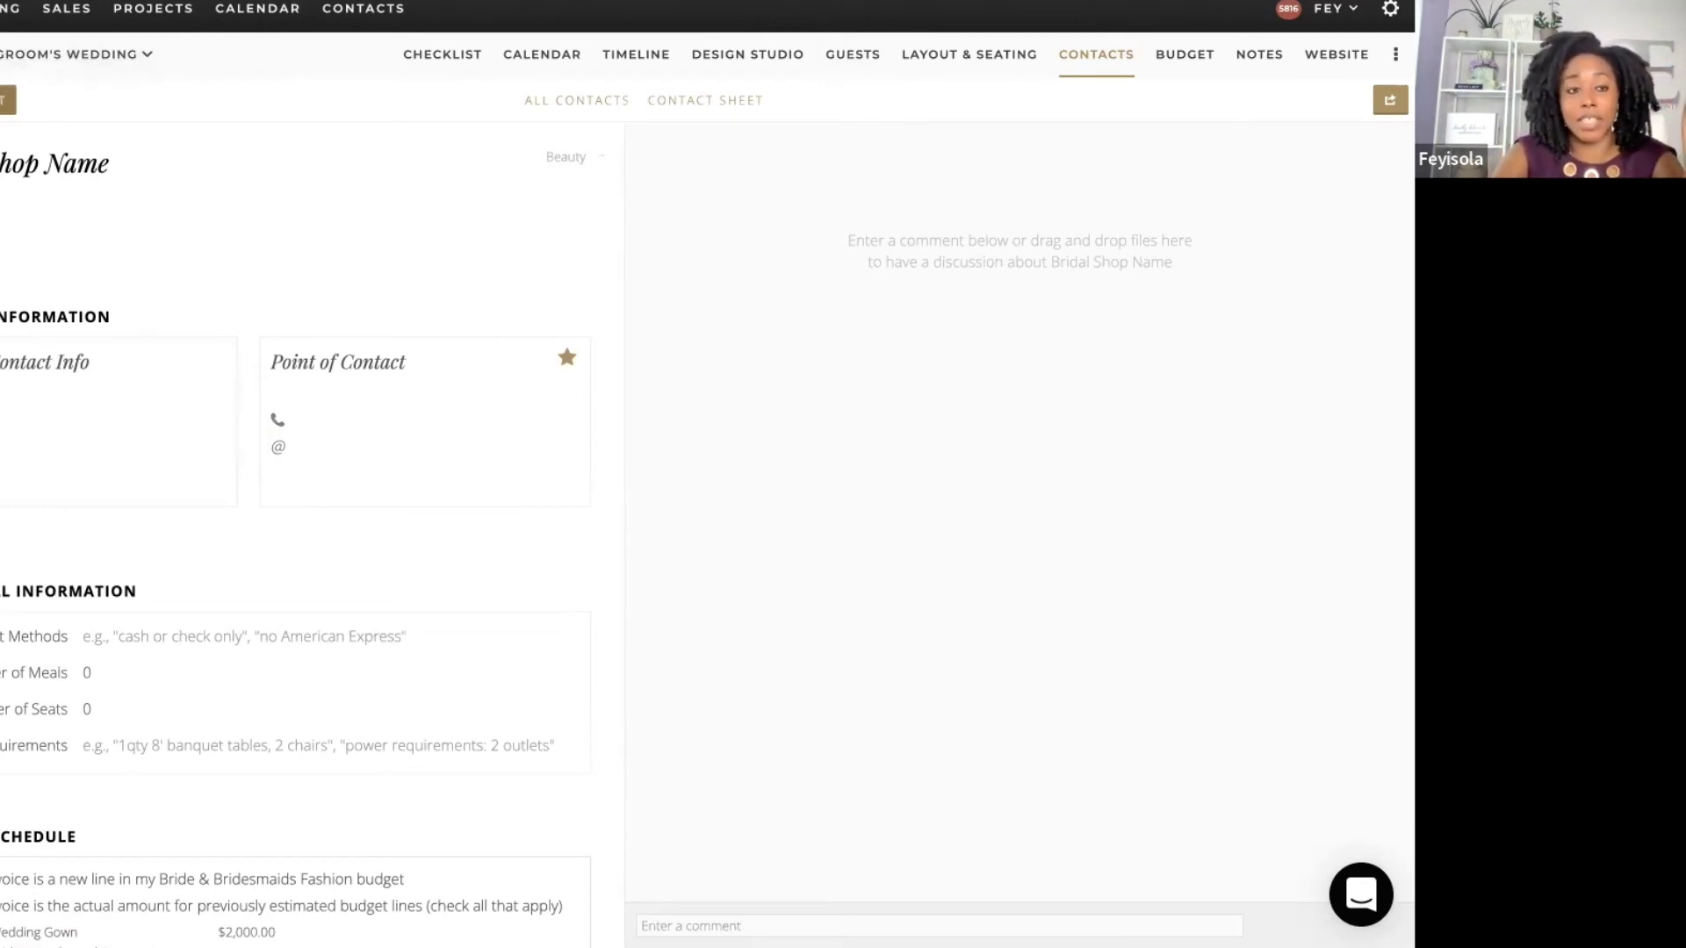
left_click(7, 99)
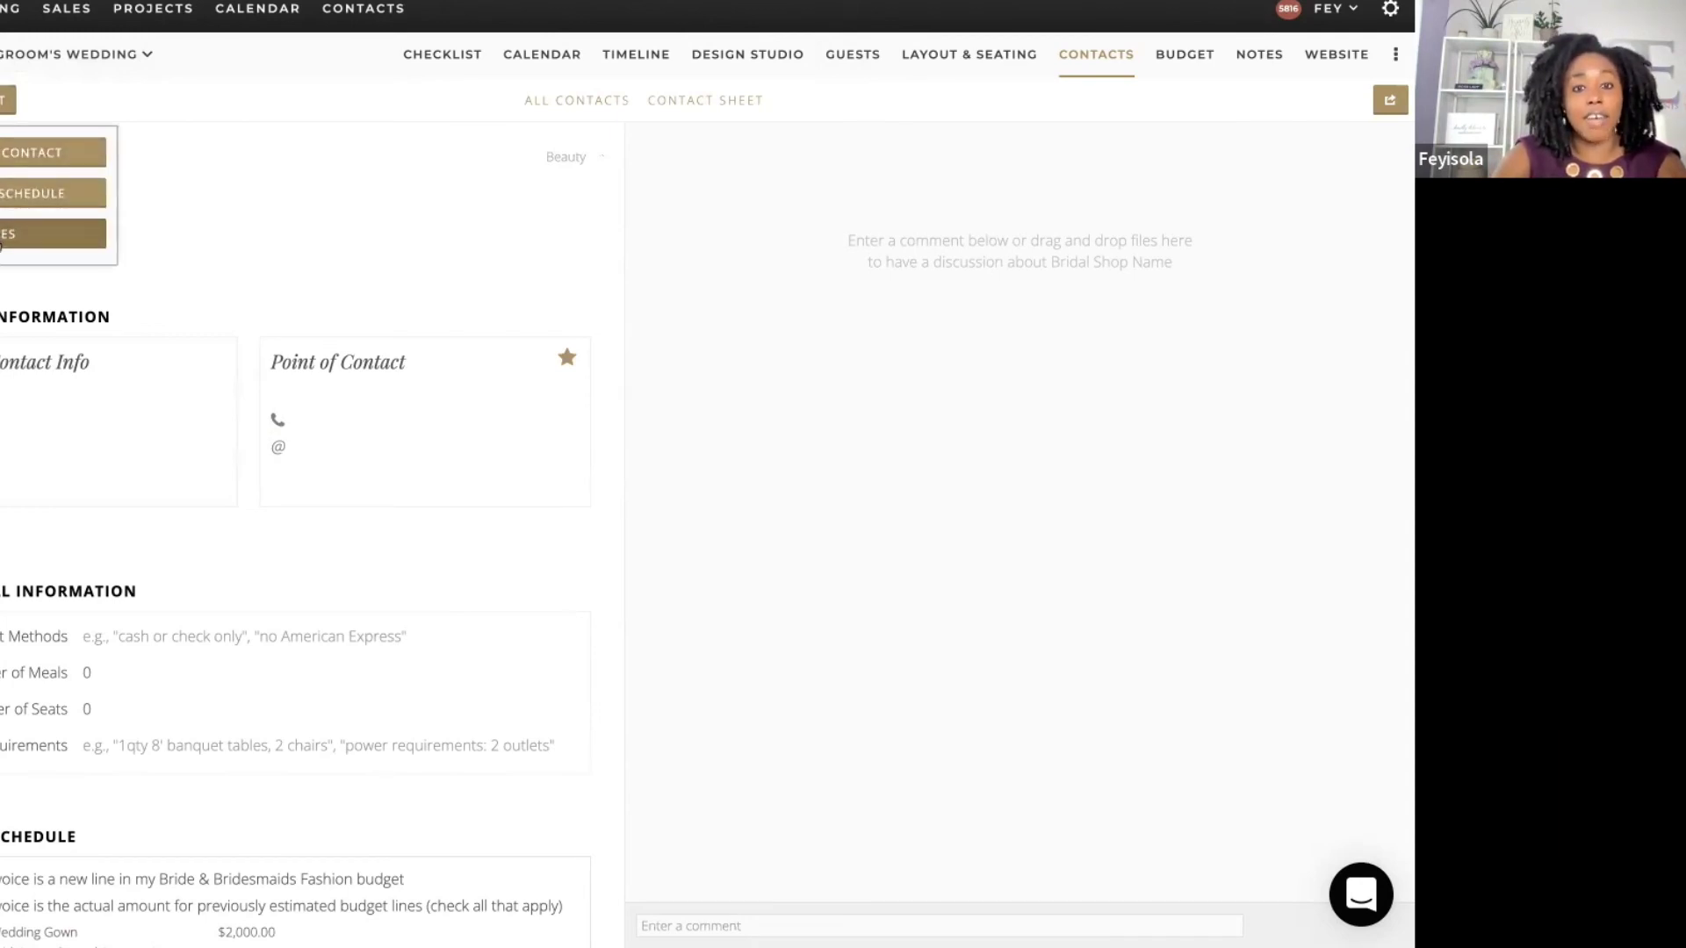
left_click(7, 233)
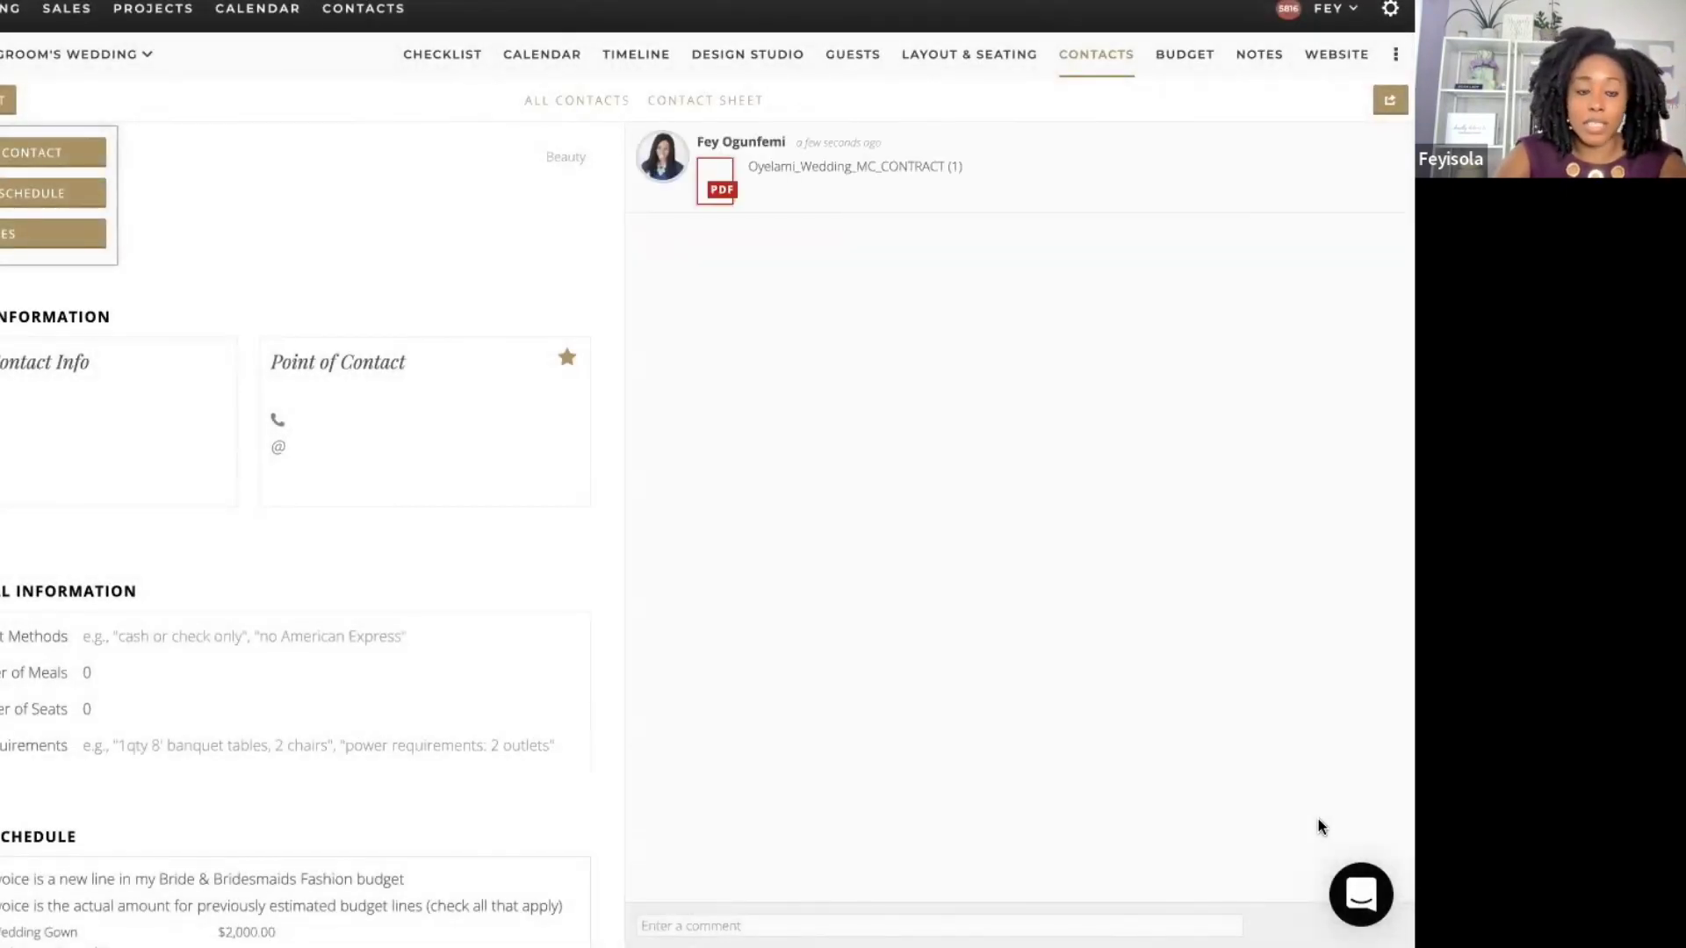
left_click(525, 265)
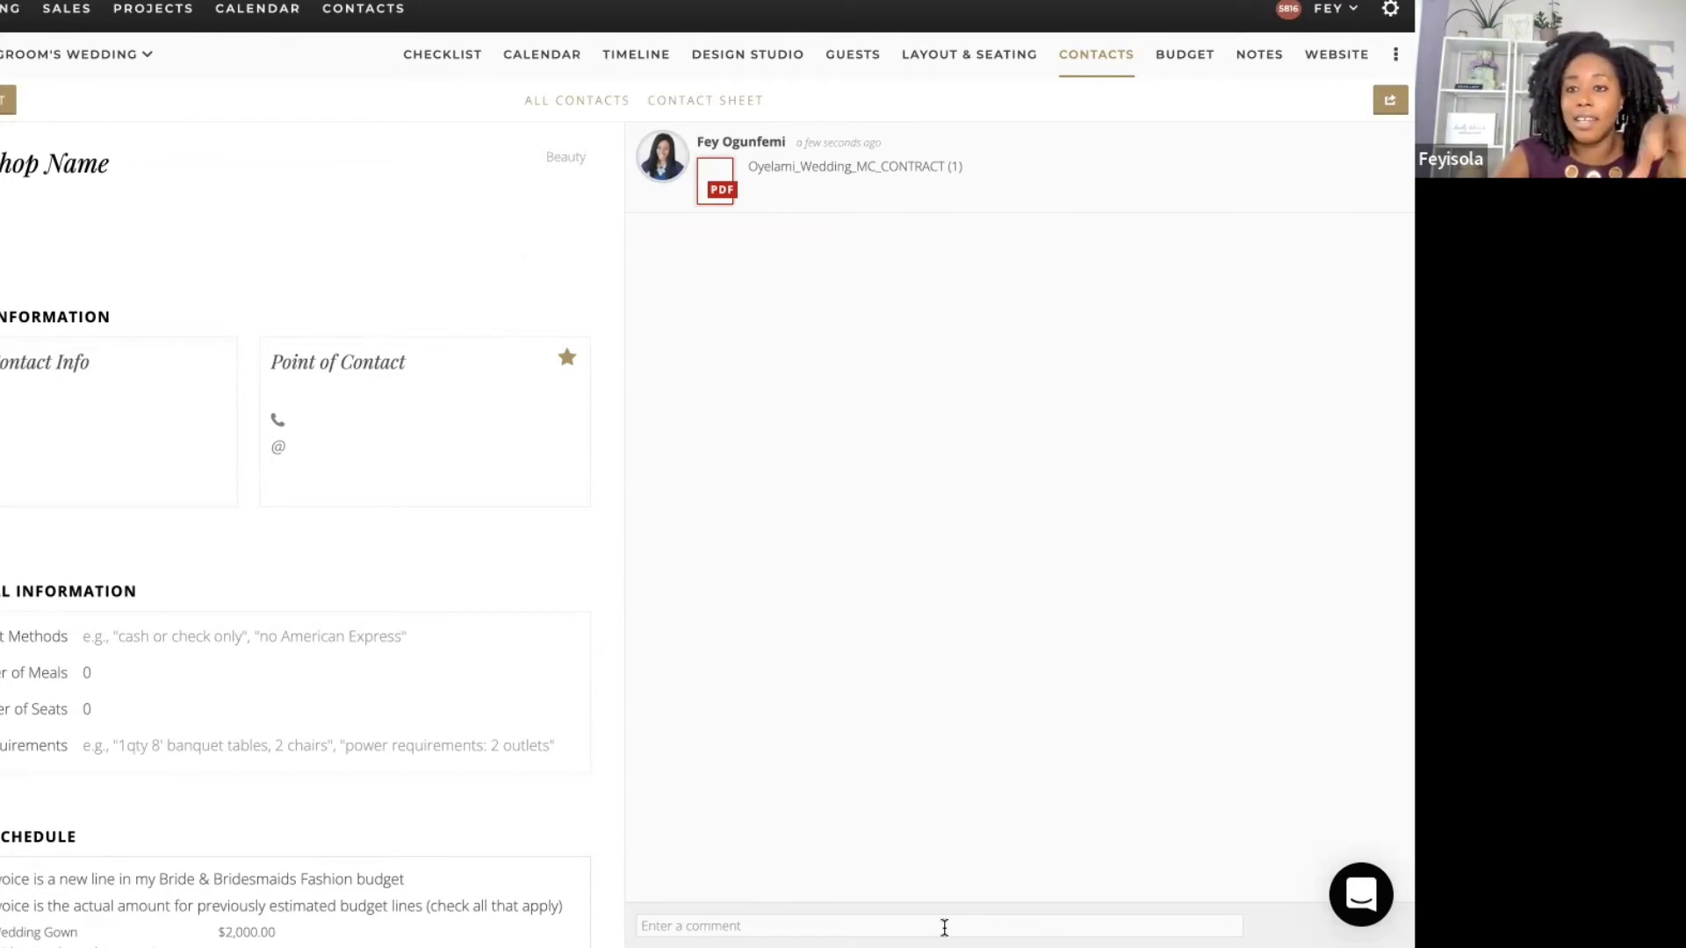
Step: Preview the attached MC contract PDF in Google Docs Viewer and scroll through it, then return to Bridal Shop Name
left_click(1381, 157)
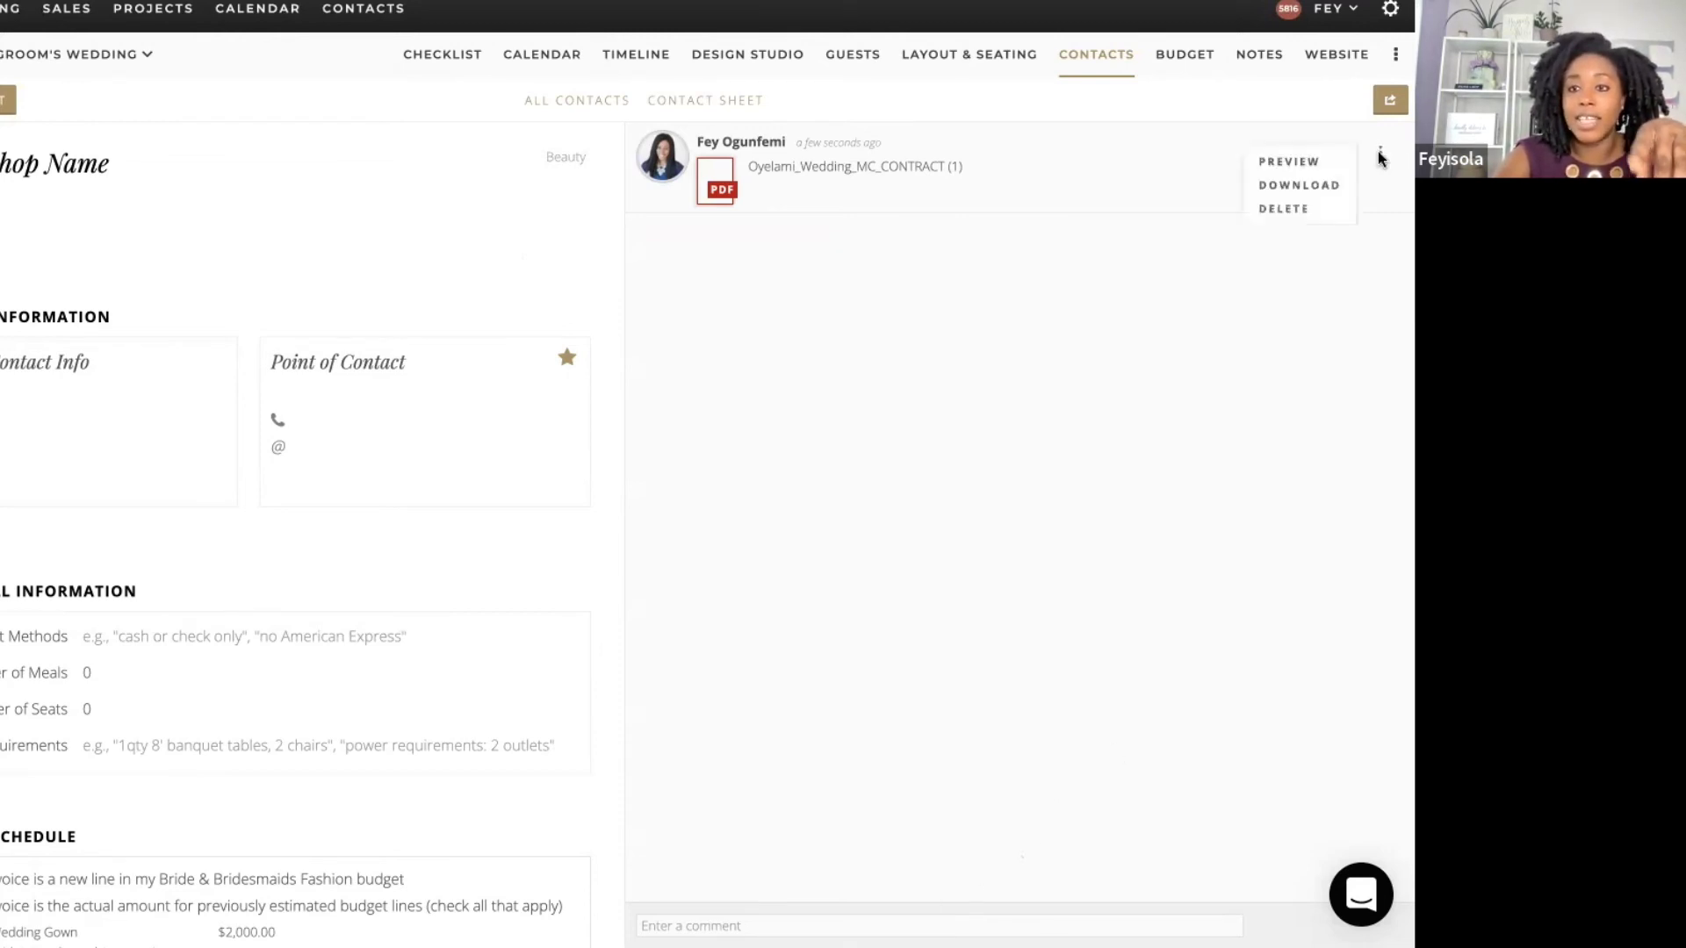
left_click(1314, 167)
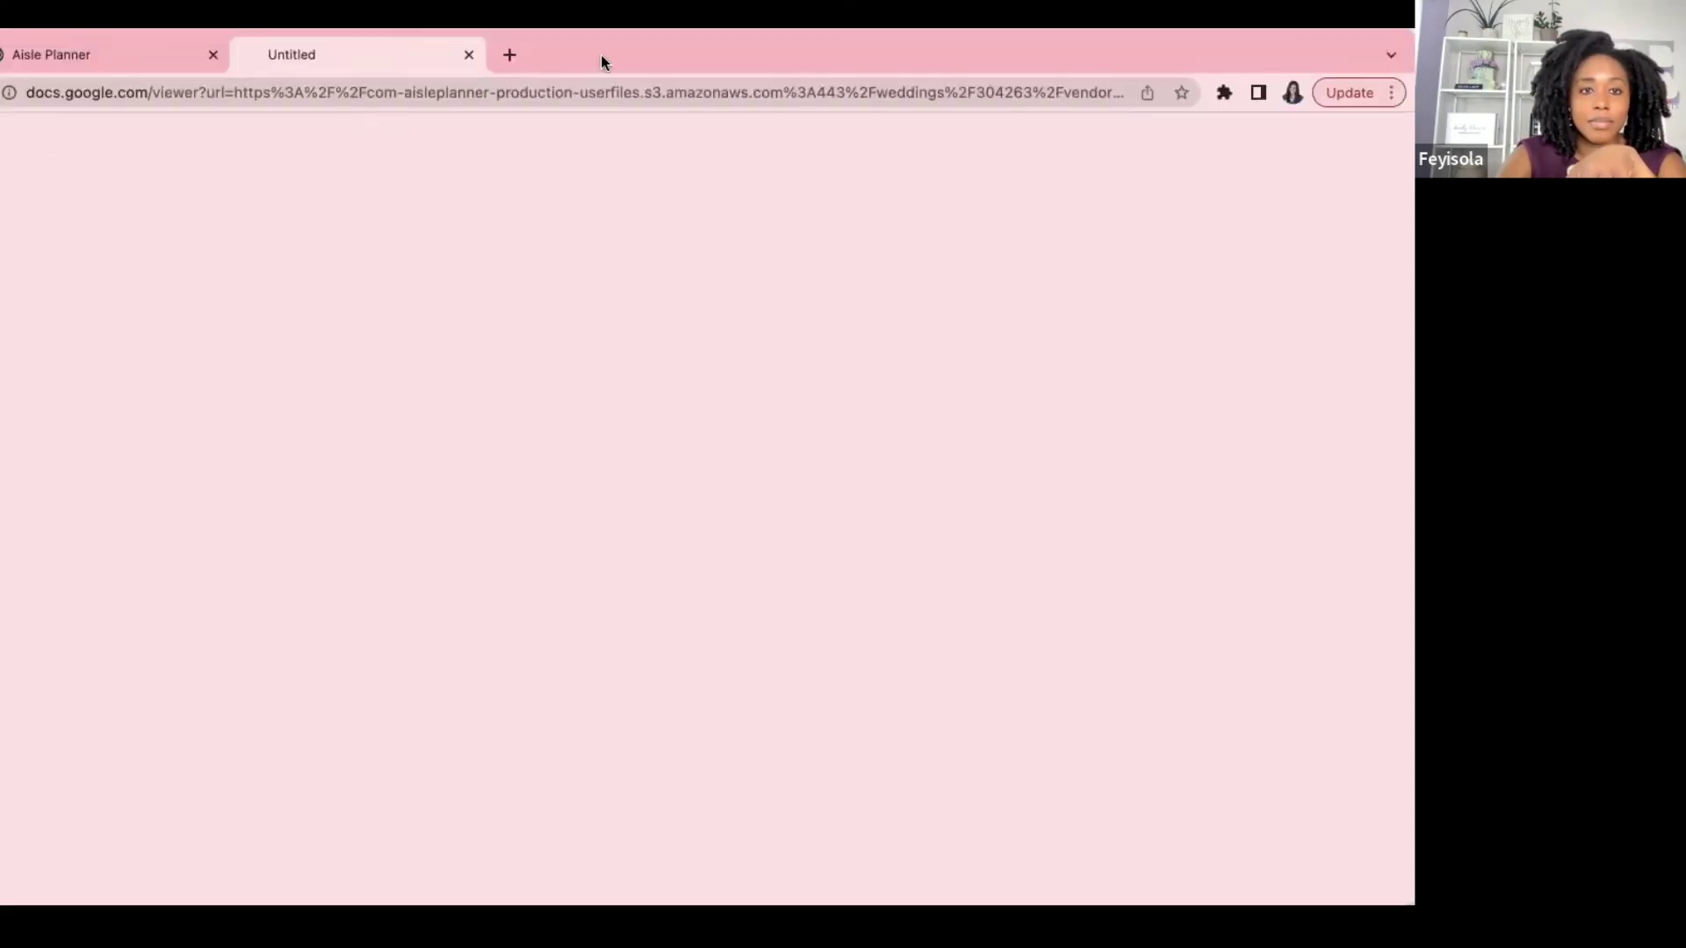
left_click(76, 52)
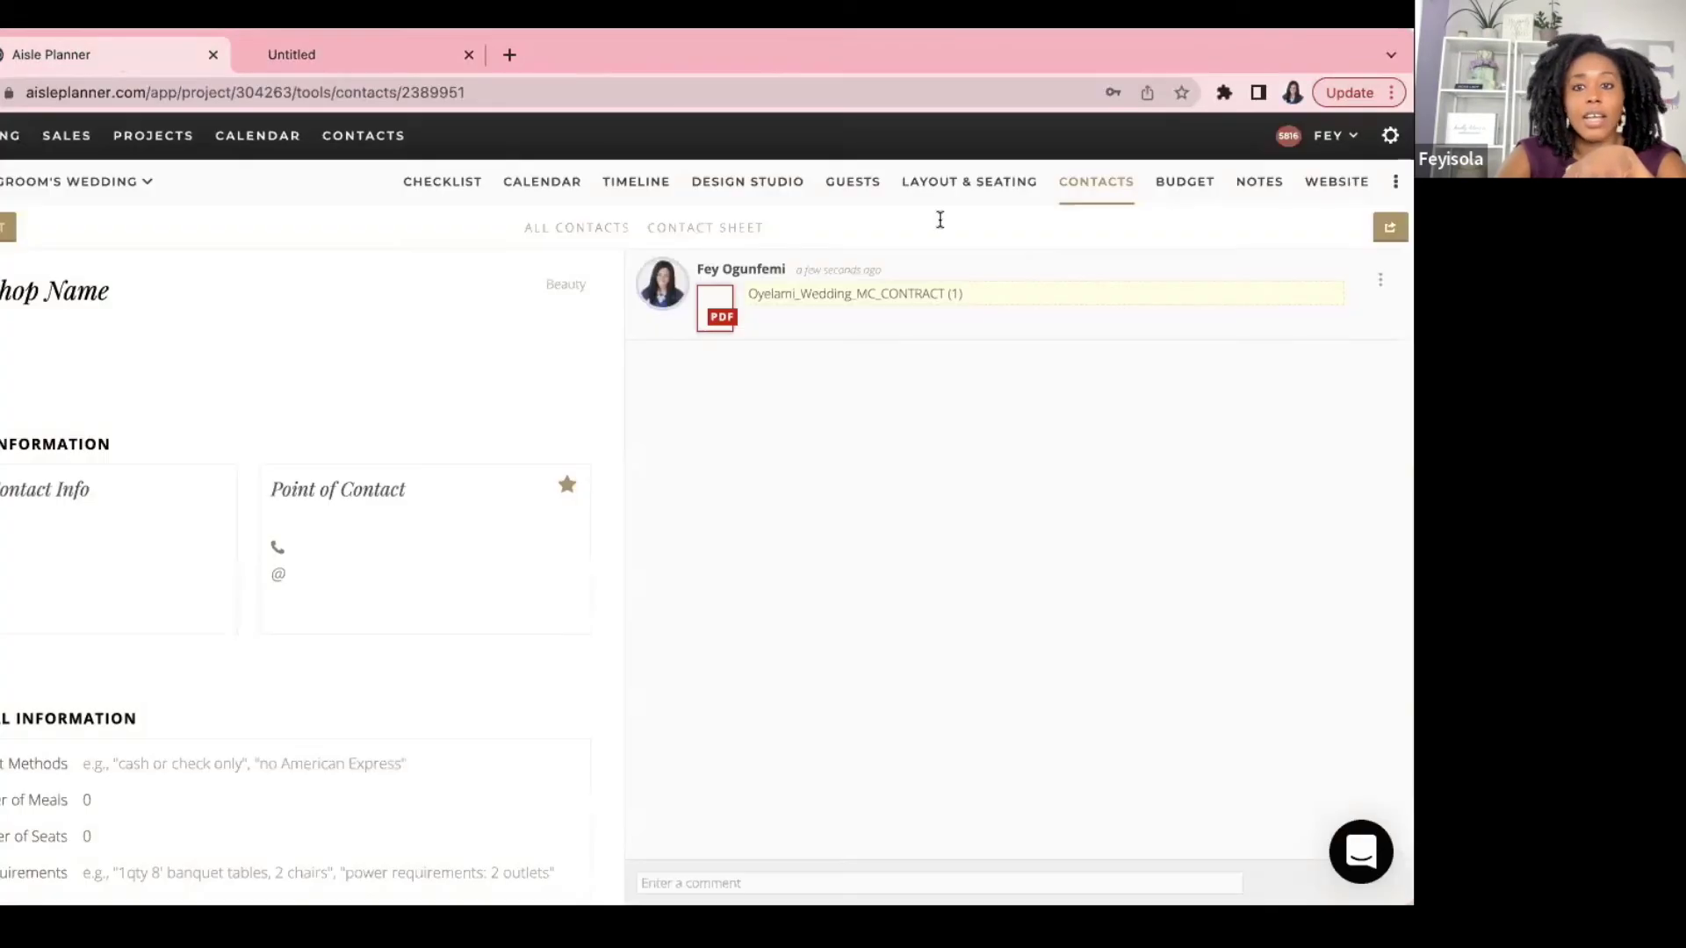
left_click(1380, 283)
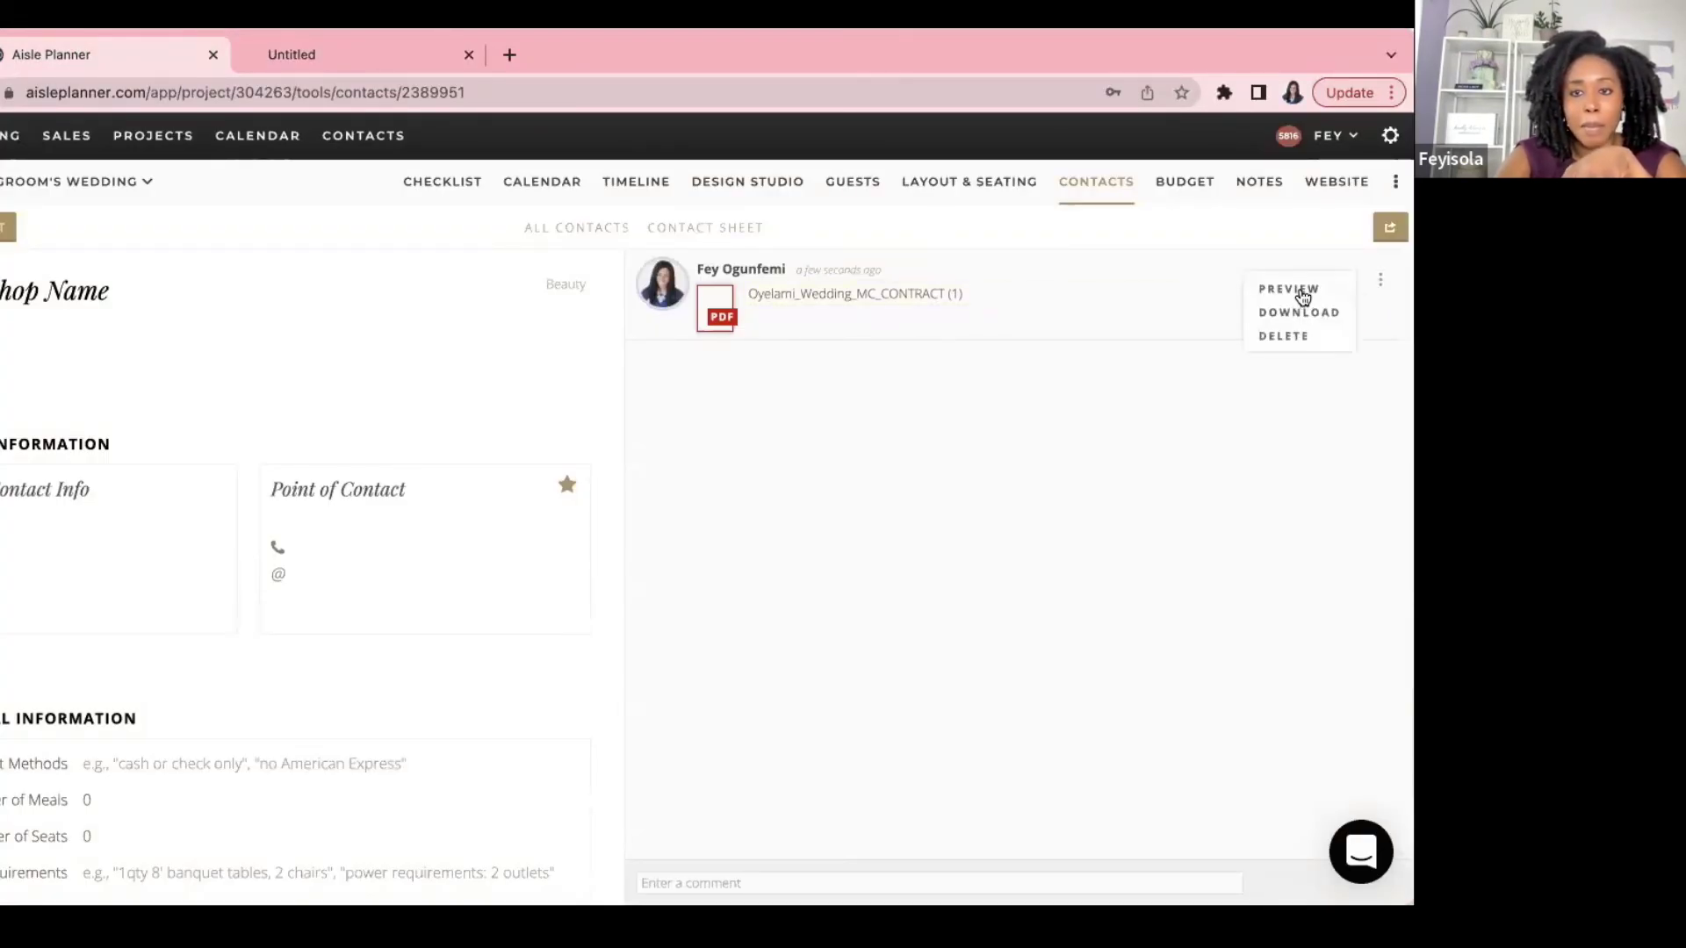
left_click(1300, 294)
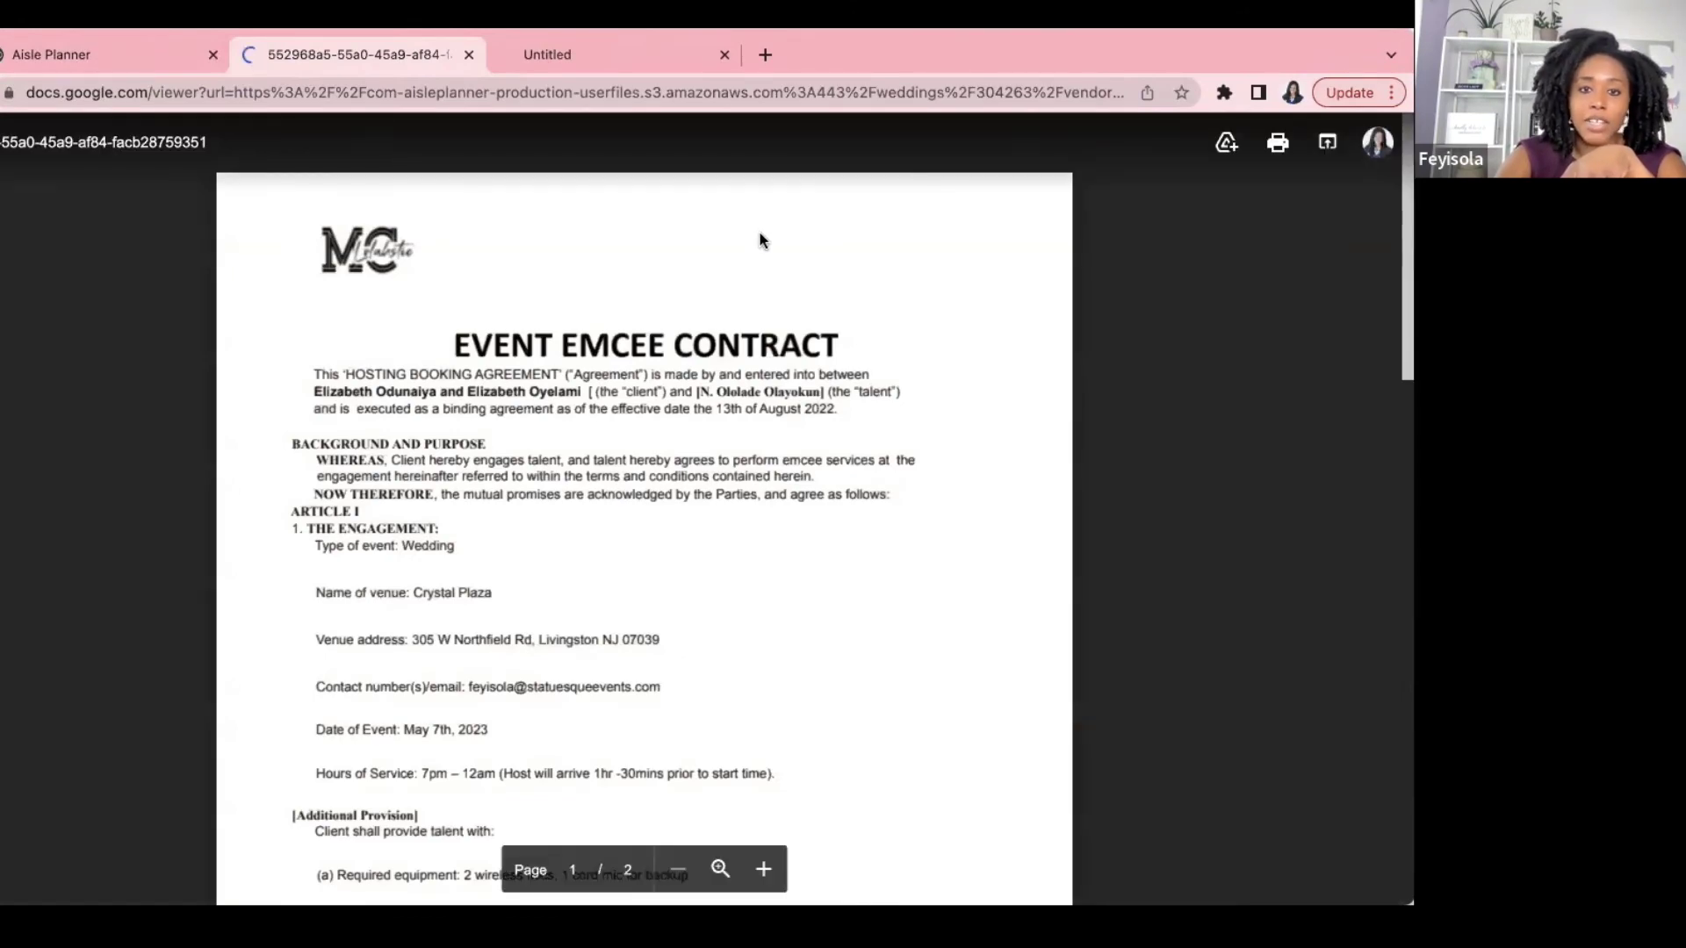
scroll(772, 246, "down", 2)
mouse_move(1400, 343)
left_mouse_down()
mouse_move(1402, 703)
mouse_move(1382, 472)
mouse_move(1399, 783)
mouse_move(1383, 620)
left_mouse_up()
left_click(86, 54)
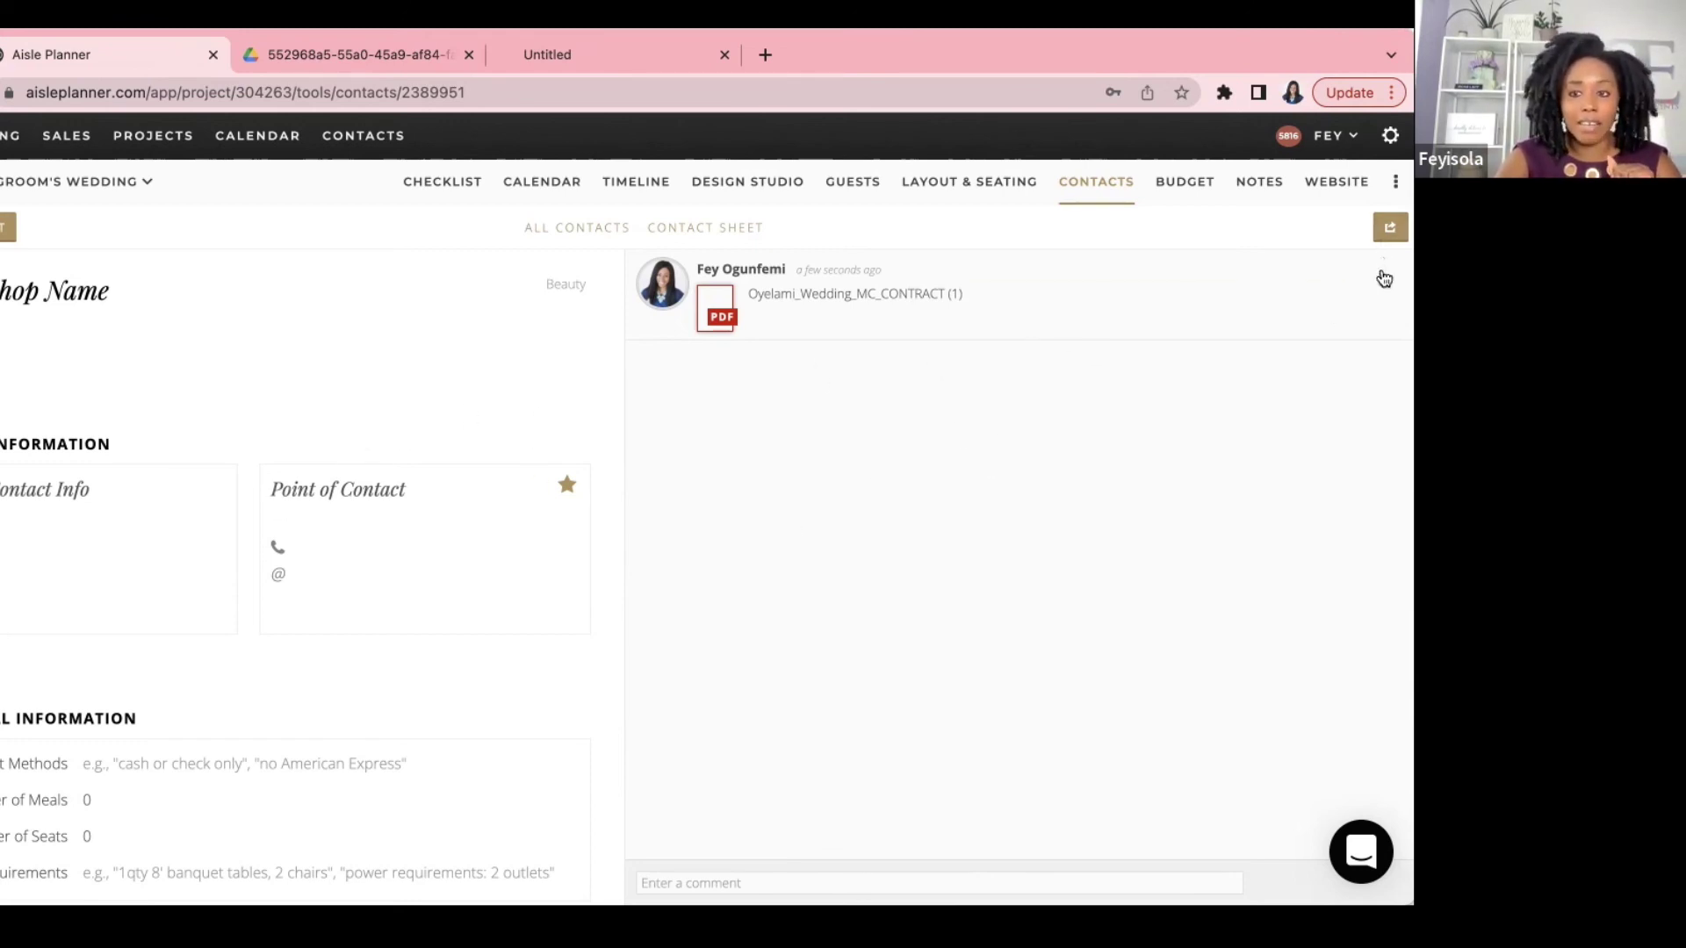
Step: Enter the point of contact's first name and last initial for Bridal Shop Name
left_click(340, 625)
left_click(281, 494)
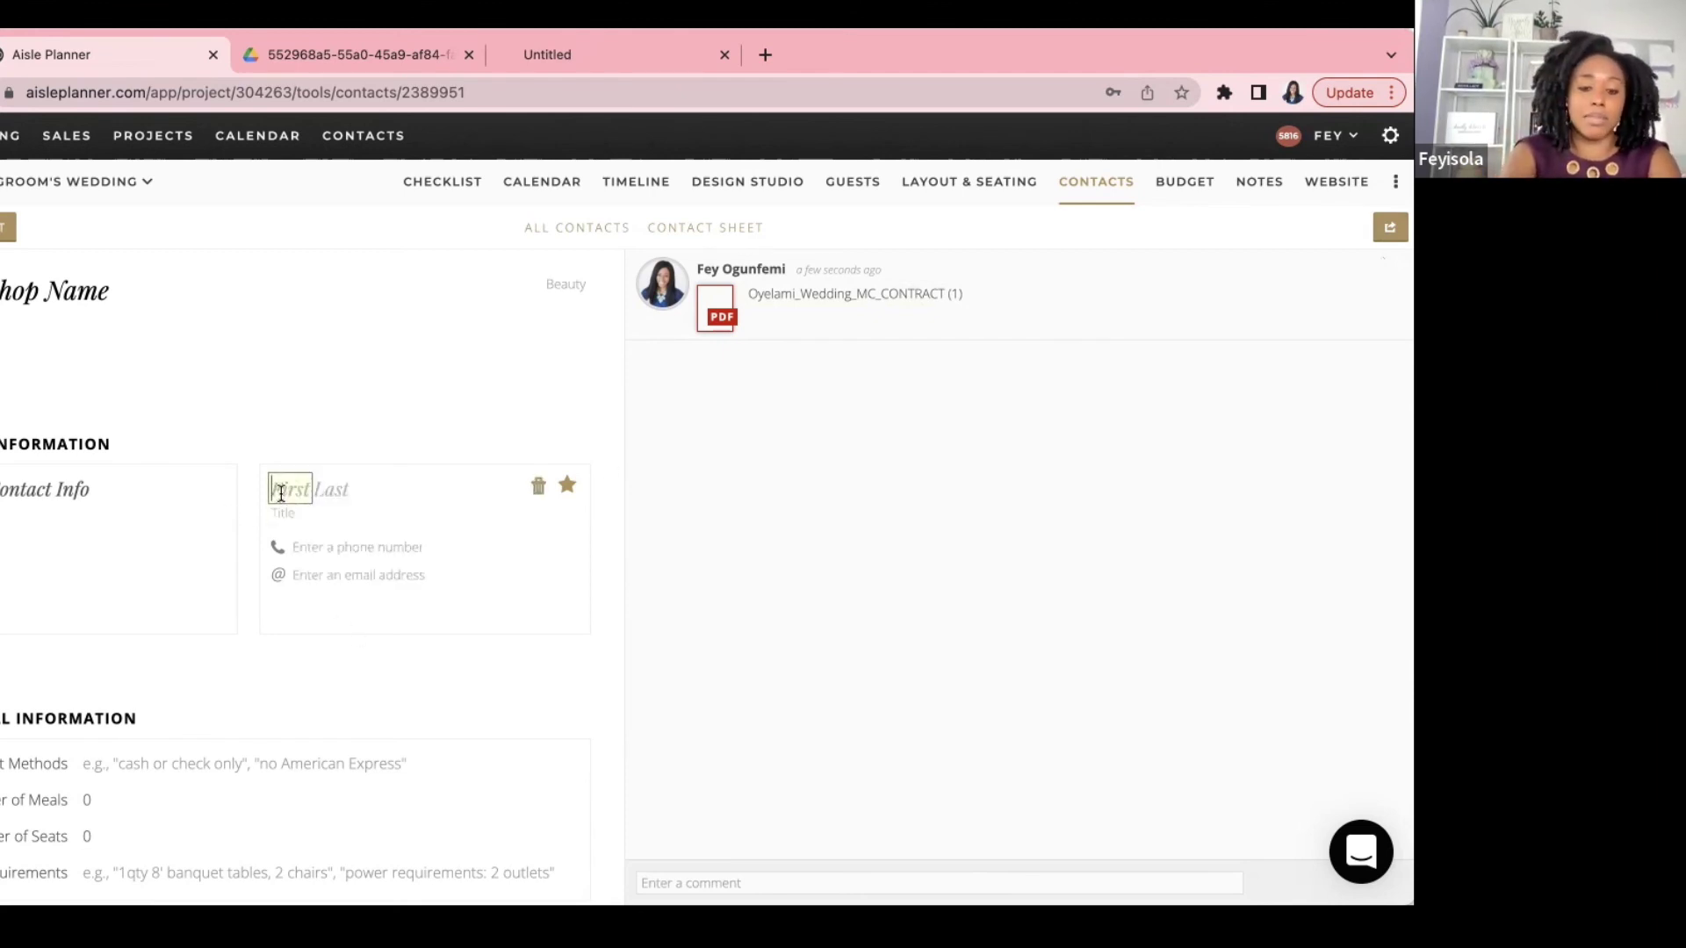
type("Cathy")
key("Tab")
type("B")
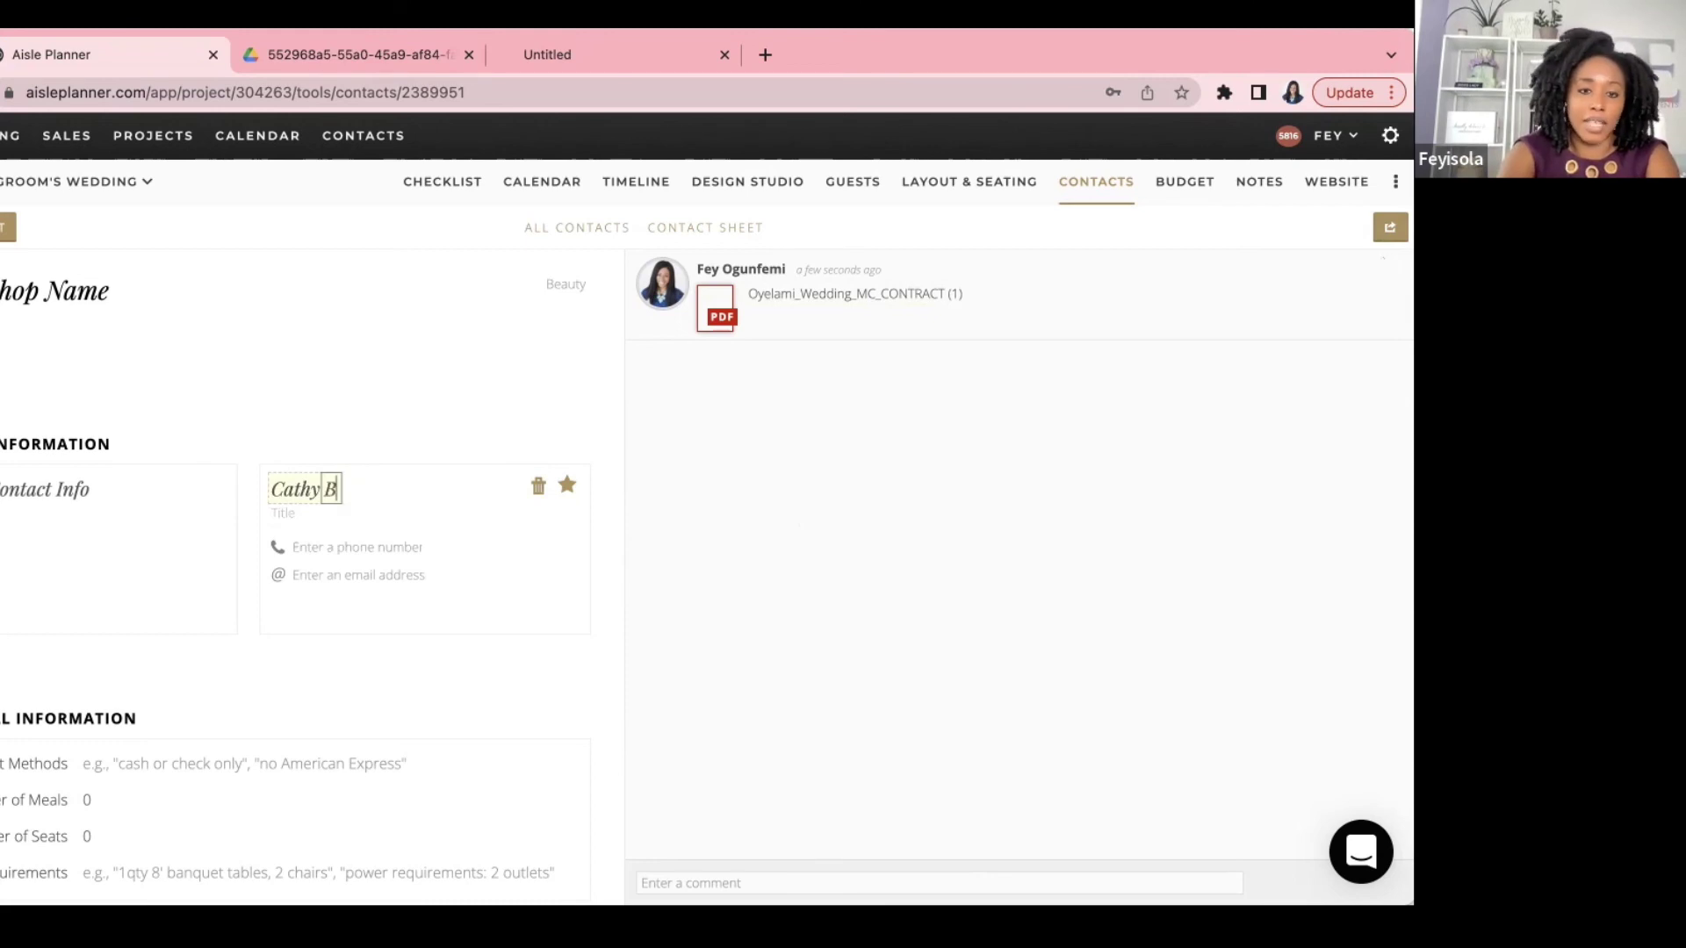
key("Tab")
Step: Add the contact's e-mail address, marked as Work
left_click(338, 577)
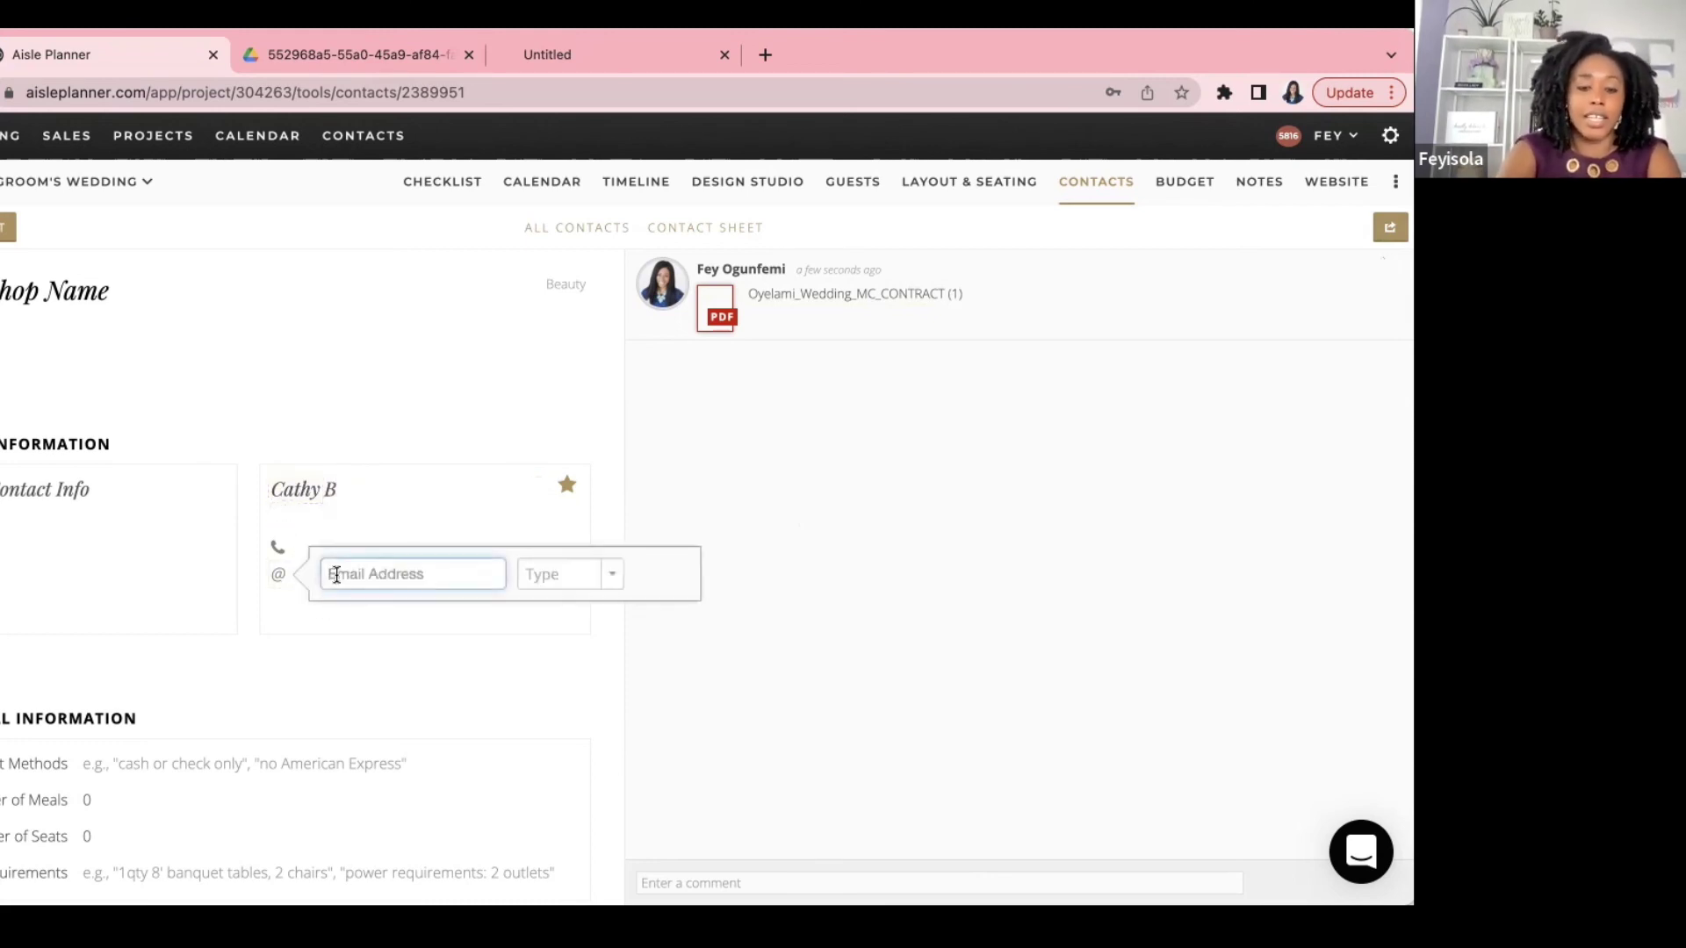
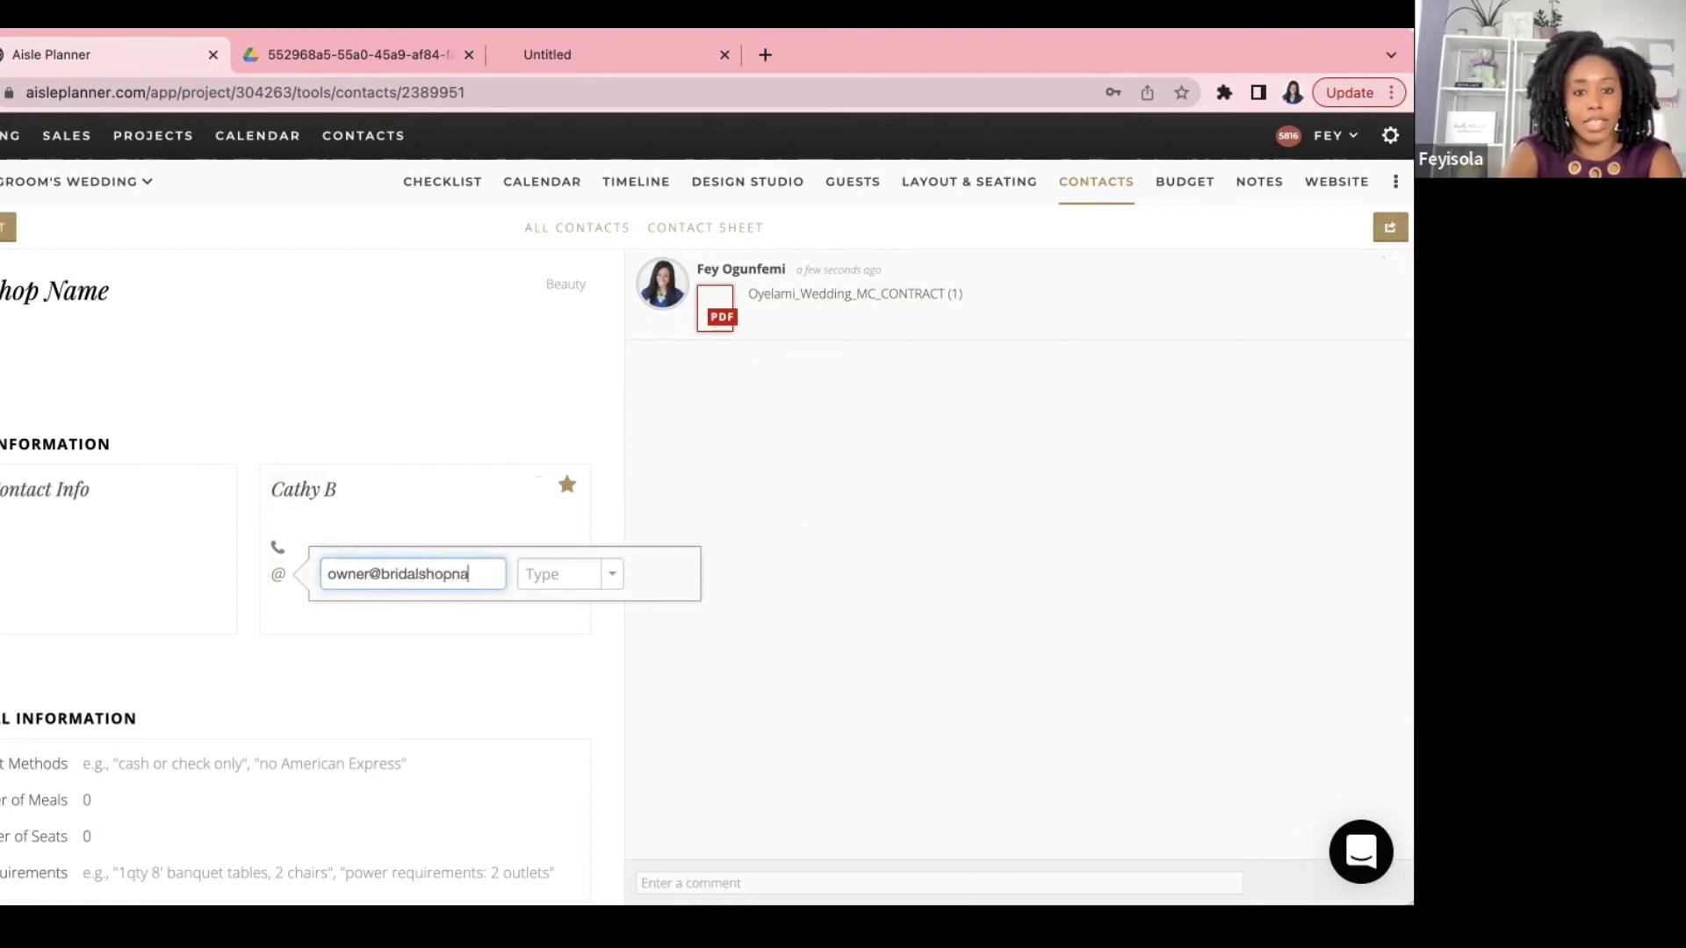
left_click(590, 575)
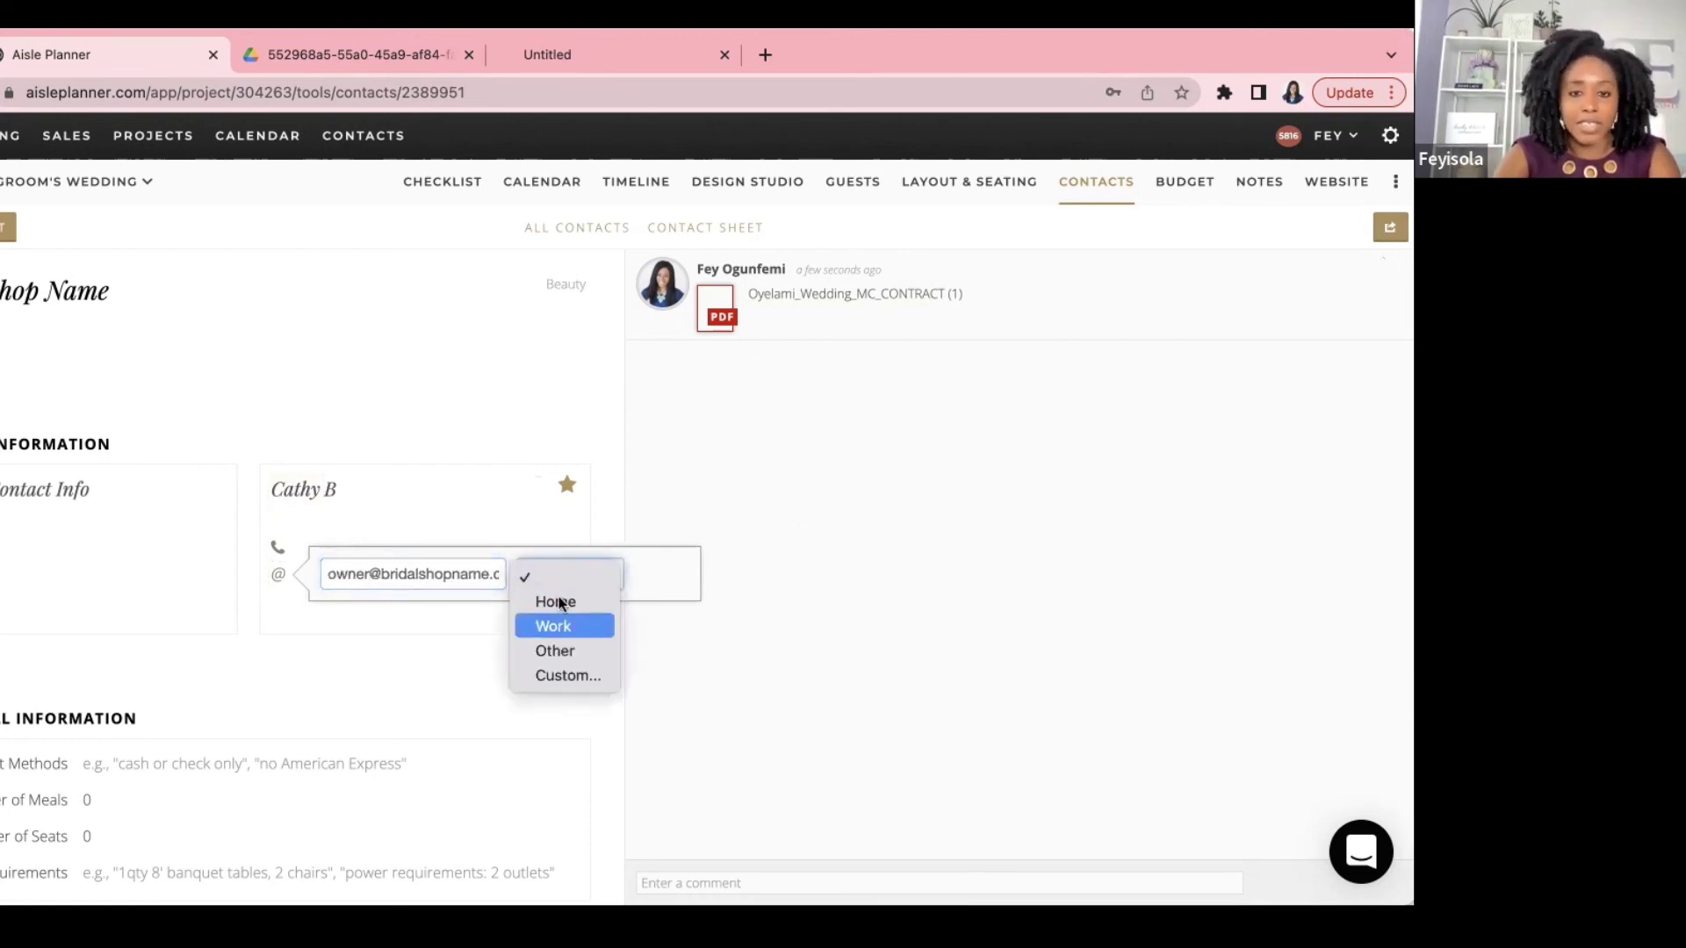
left_click(546, 627)
Step: Add and save the contact's phone number as Cell, then view the Contact Sheet
left_click(326, 546)
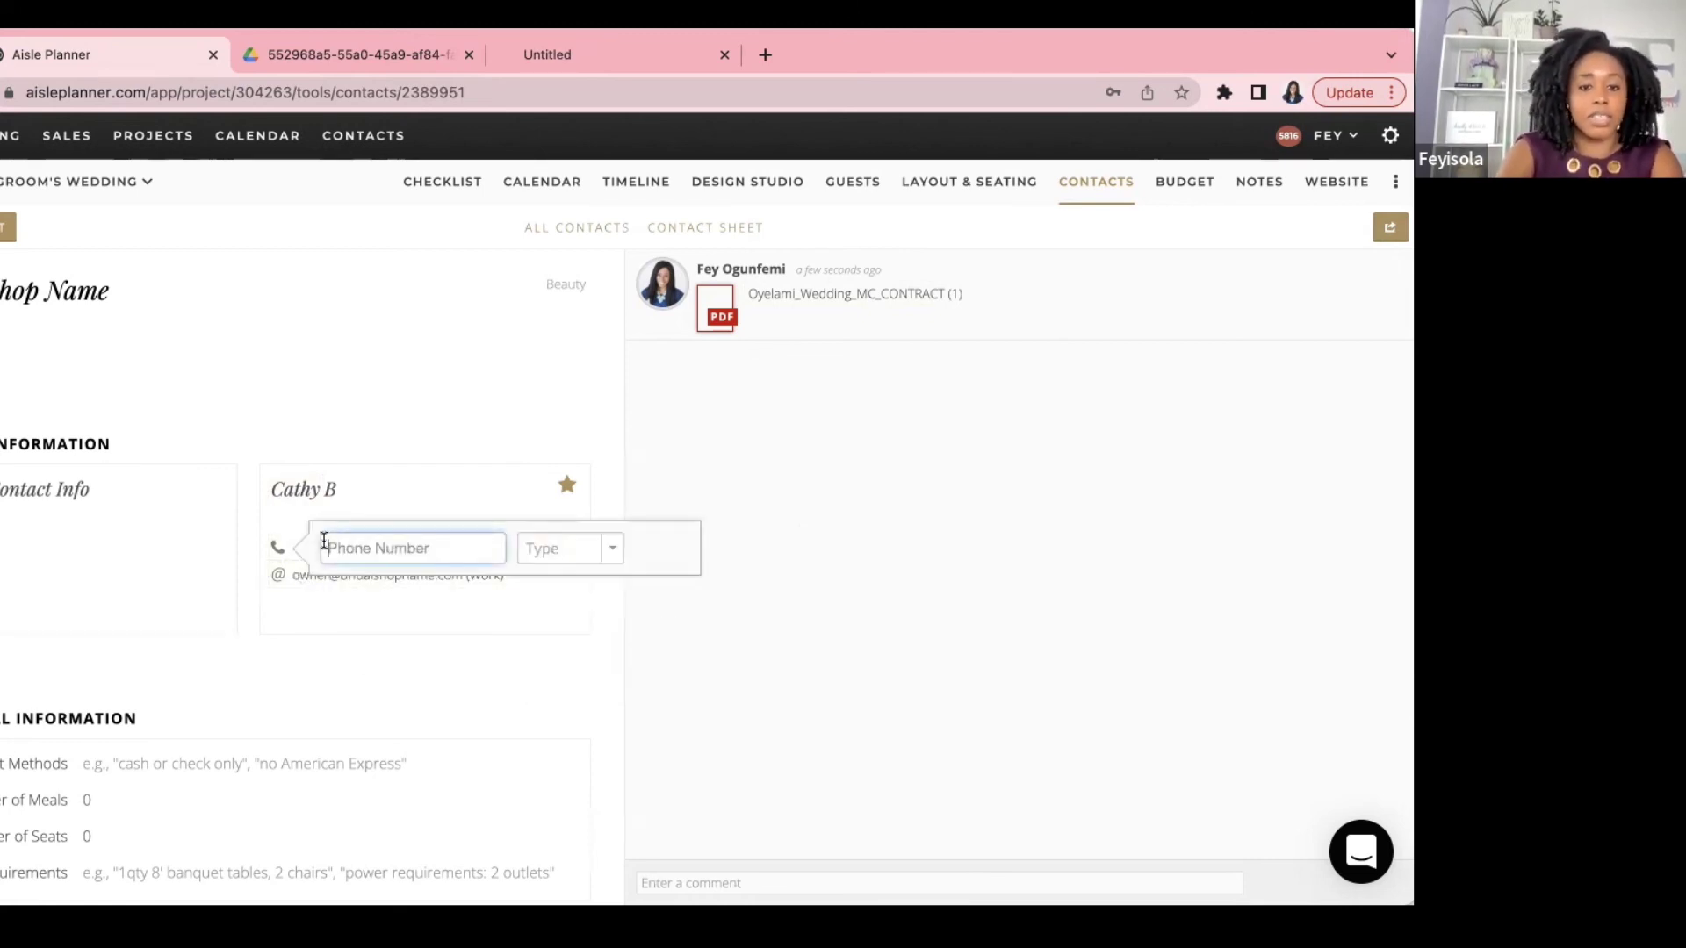
type("555-555-")
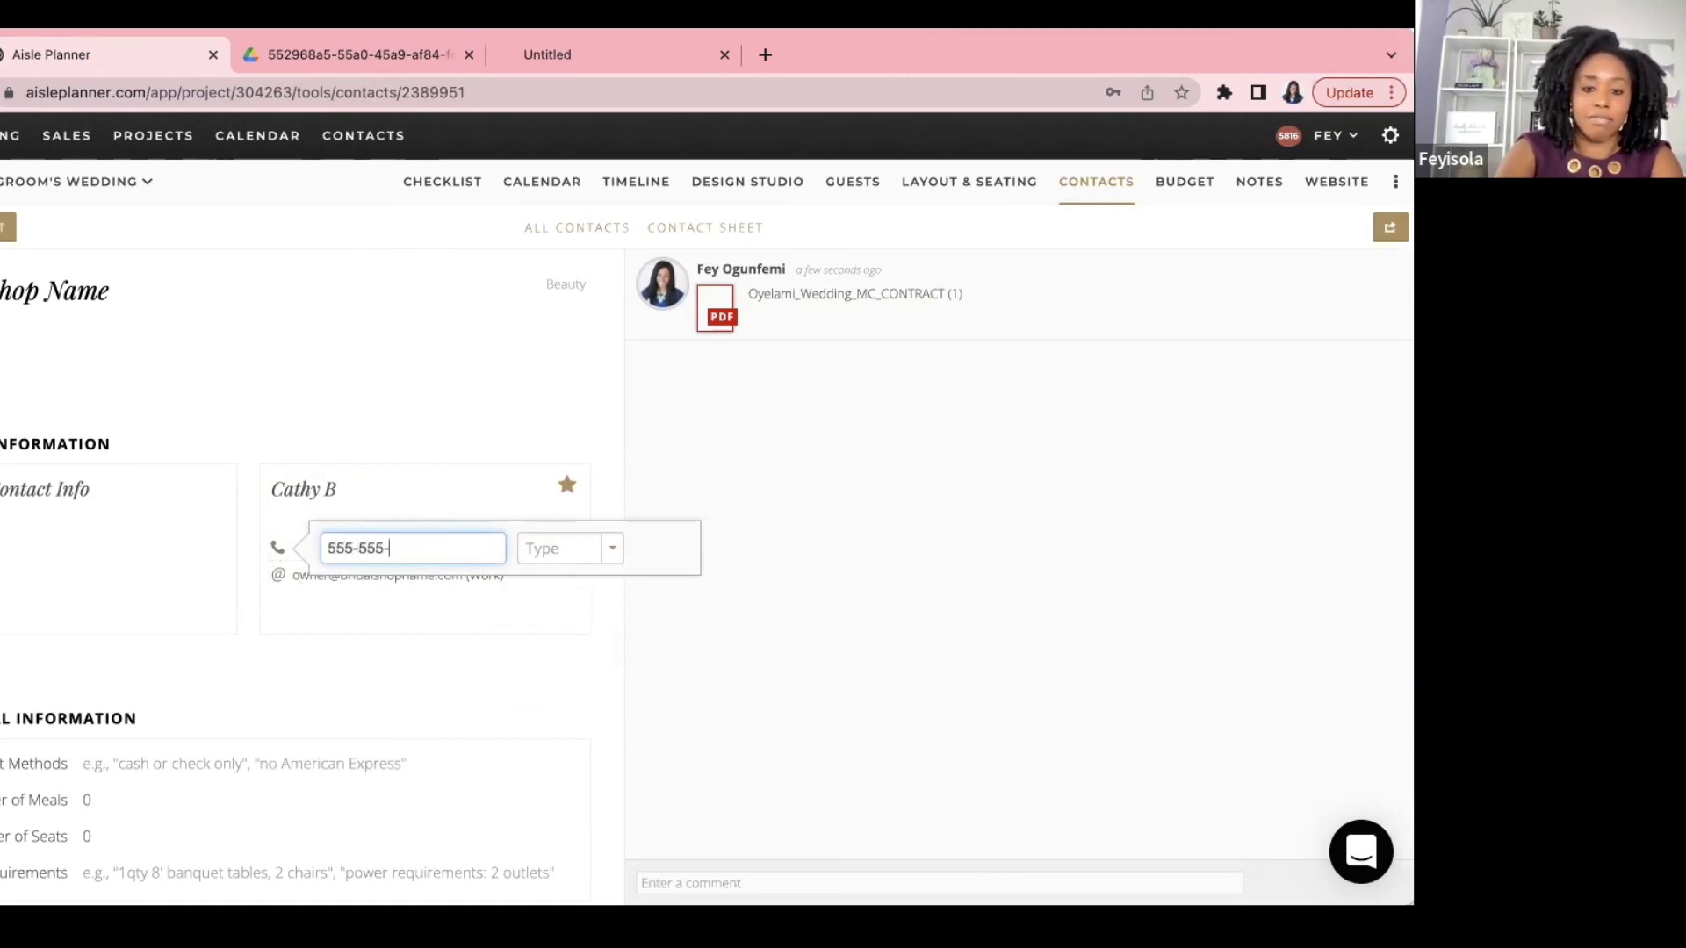
type("5555")
left_click(567, 553)
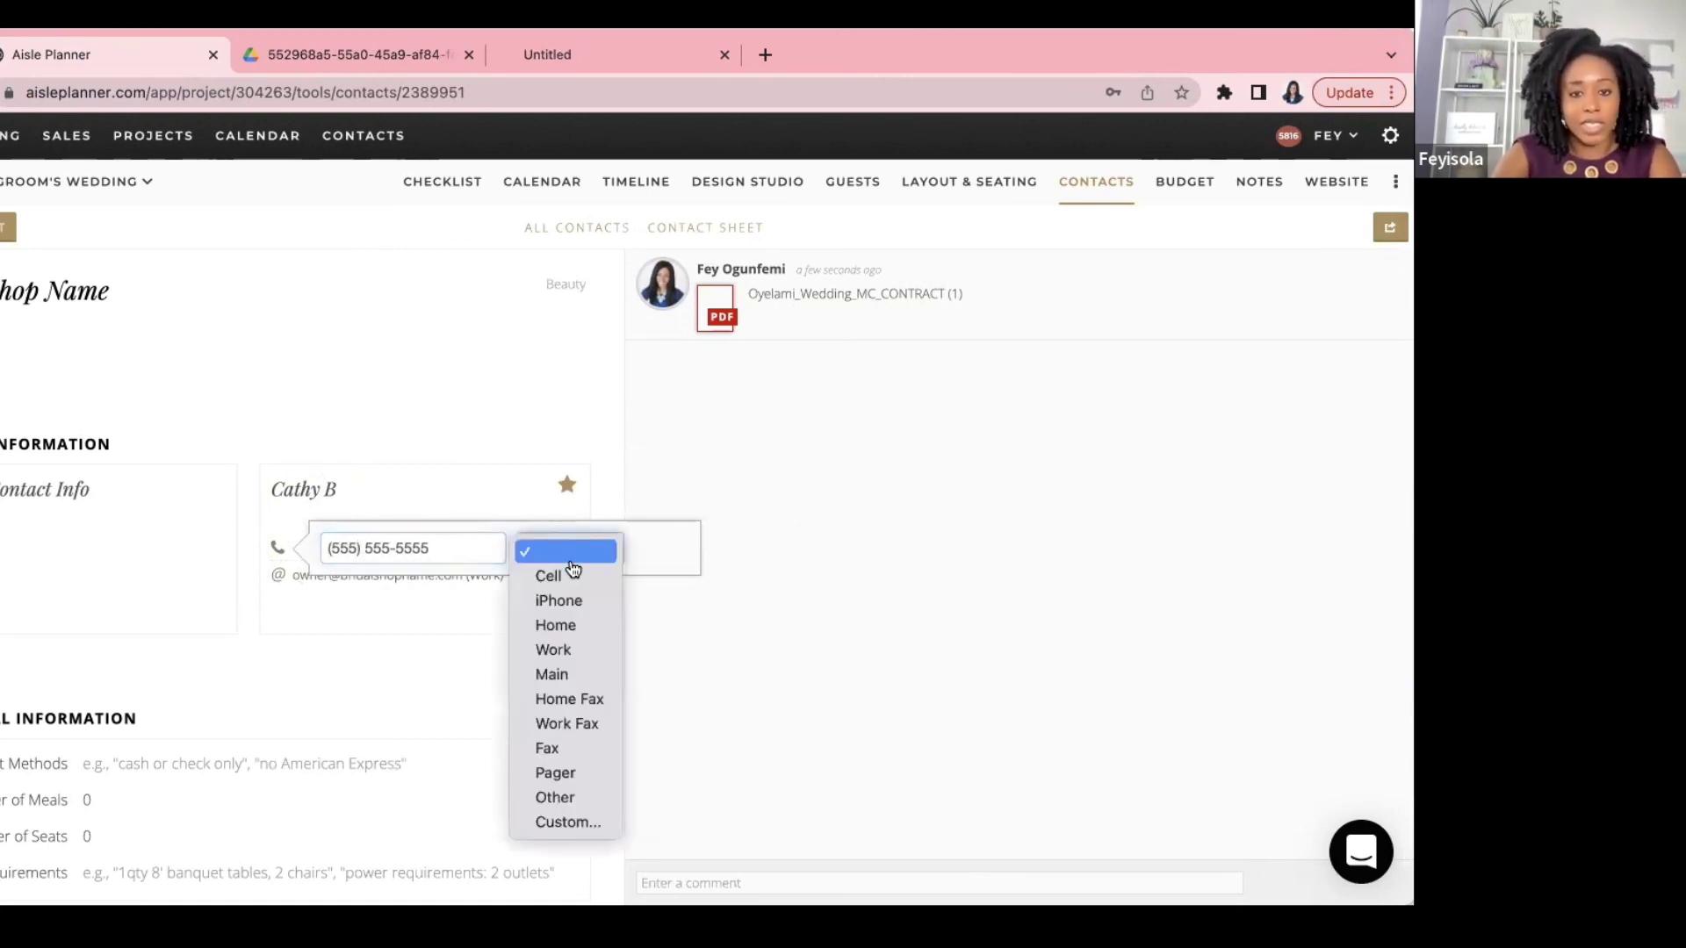
left_click(571, 575)
left_click(492, 672)
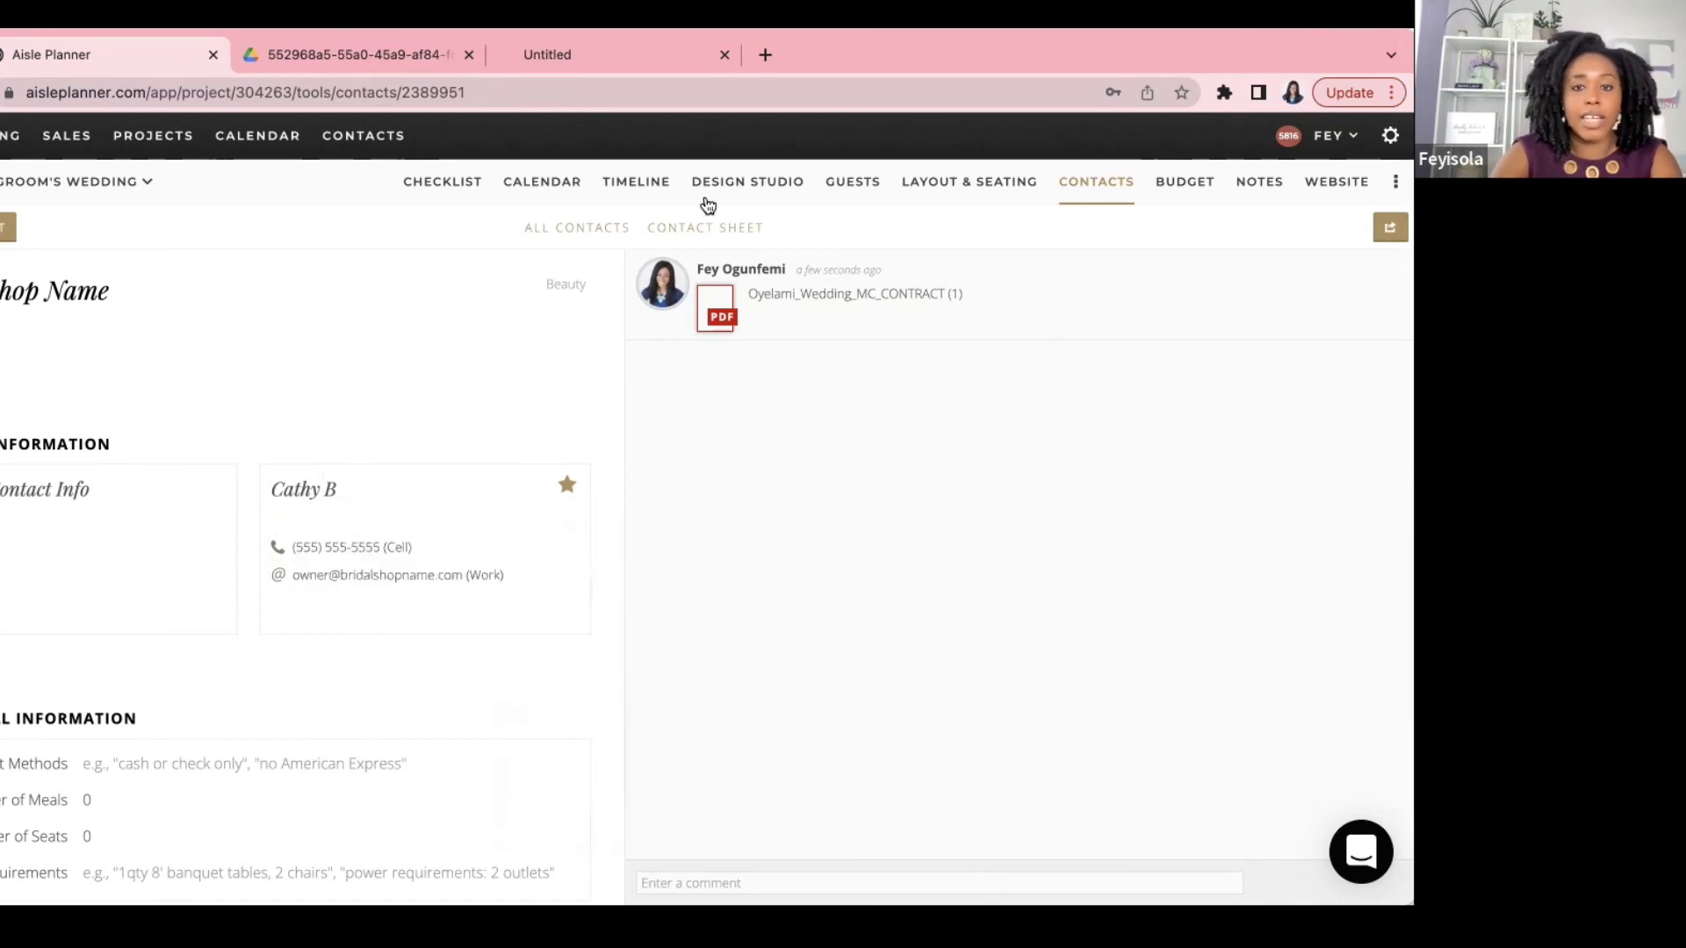
left_click(693, 230)
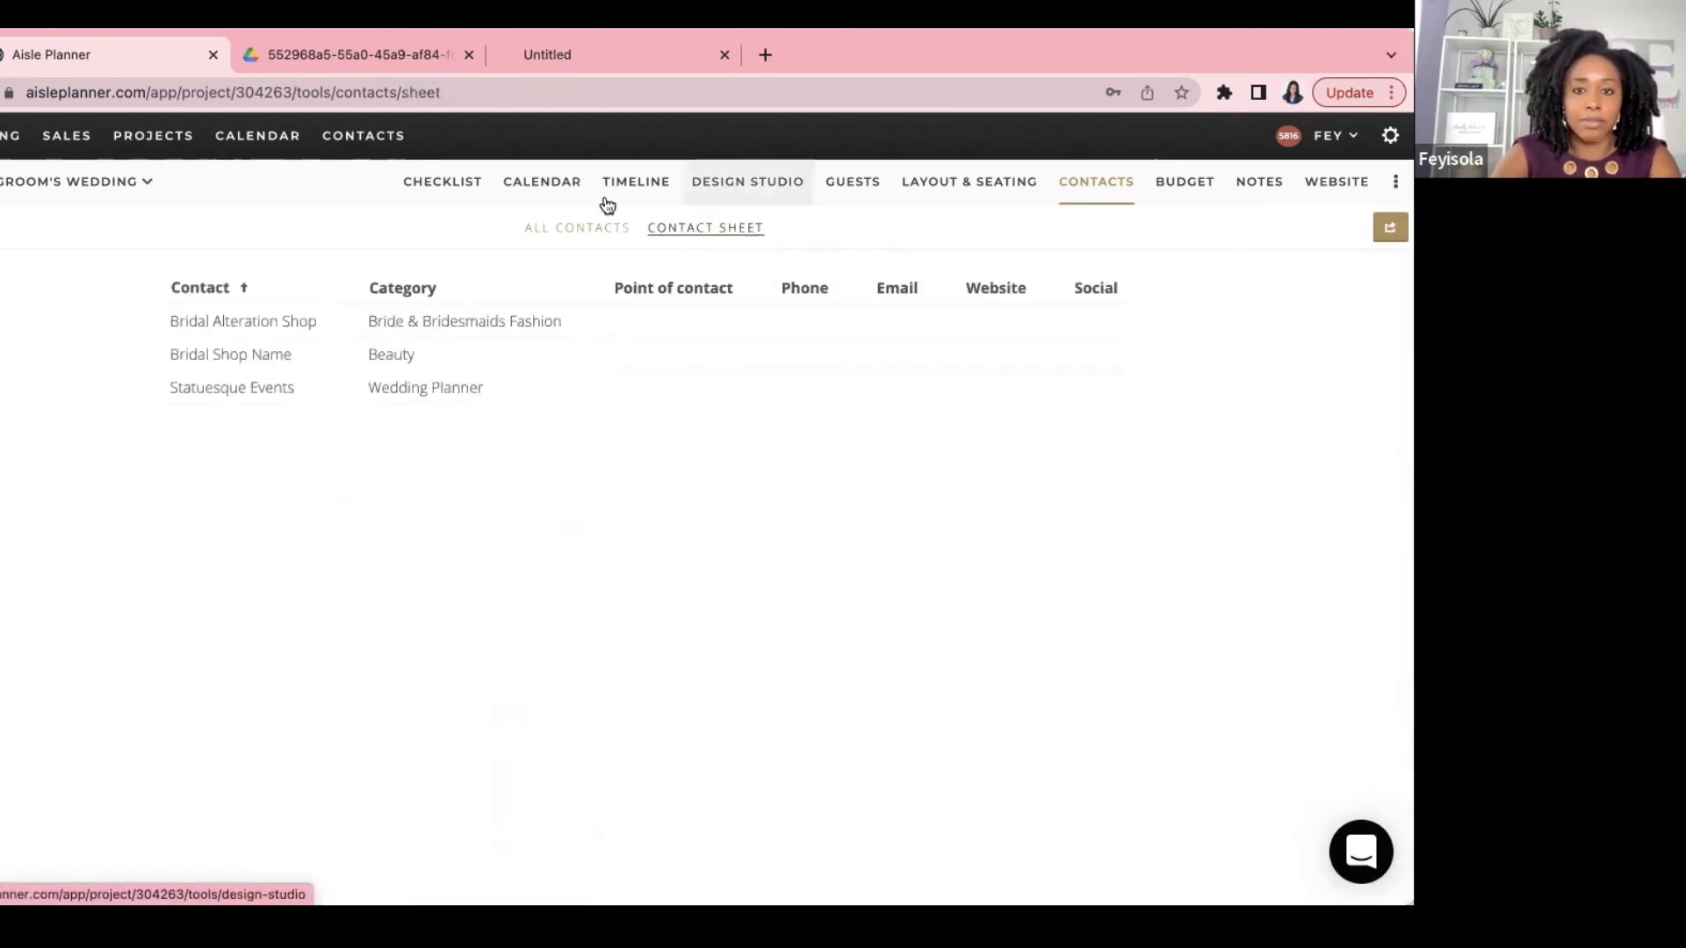
Step: Reload the Contact Sheet page so the new point-of-contact details appear
left_click(531, 97)
left_click(531, 100)
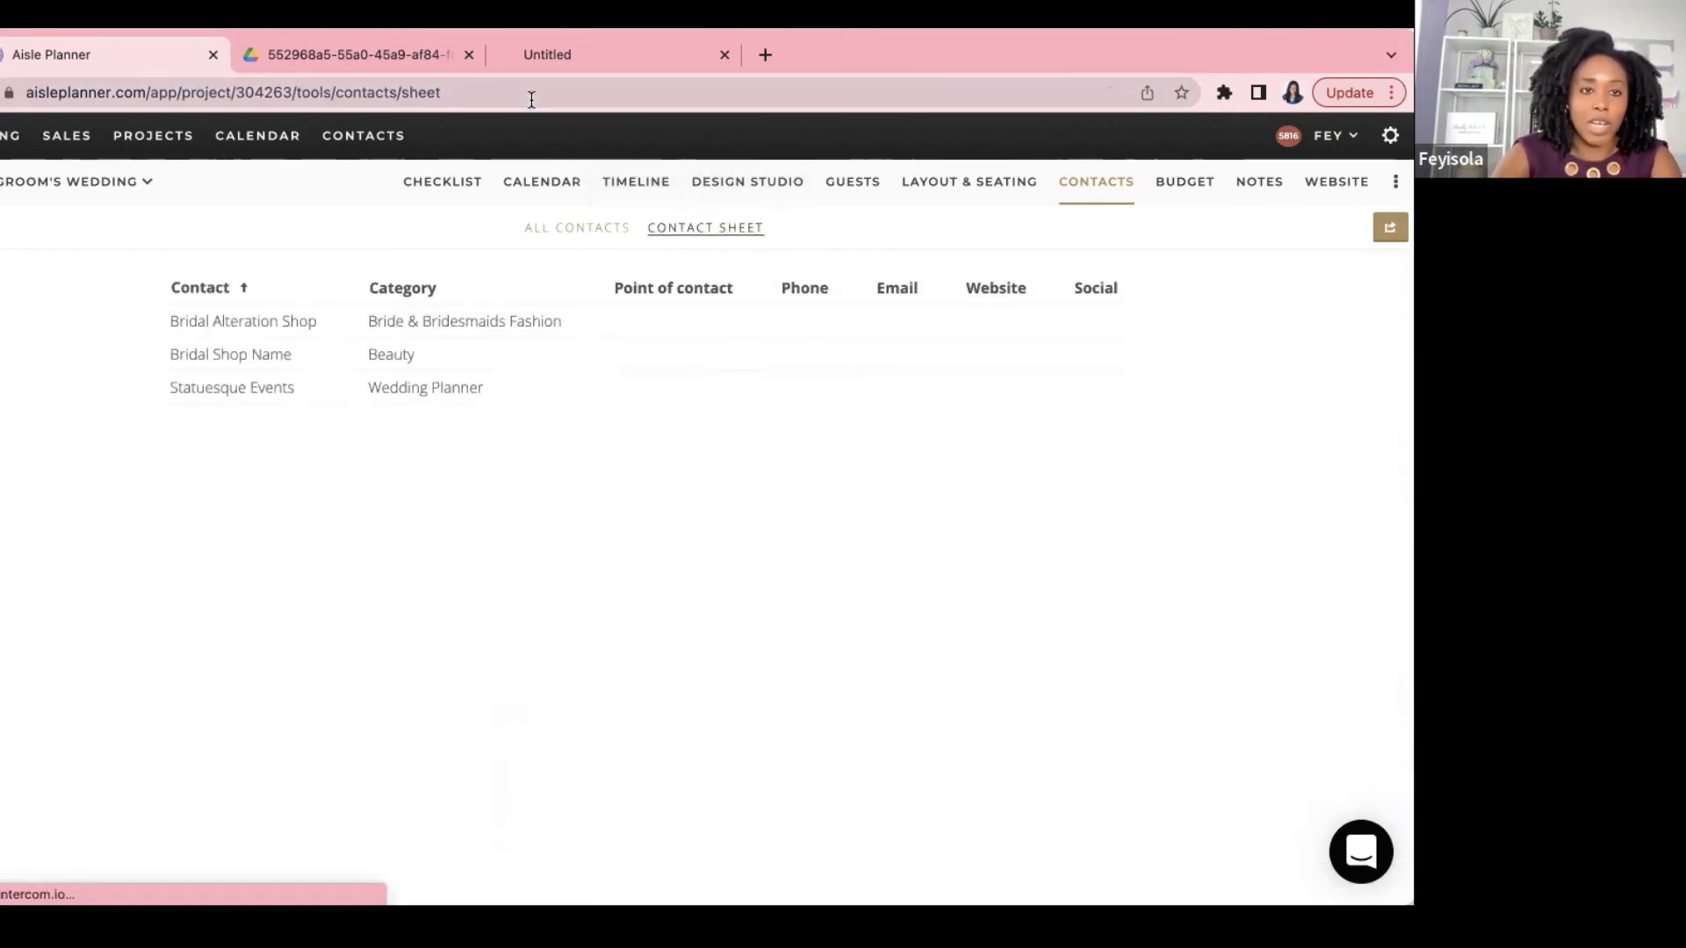
key("Return")
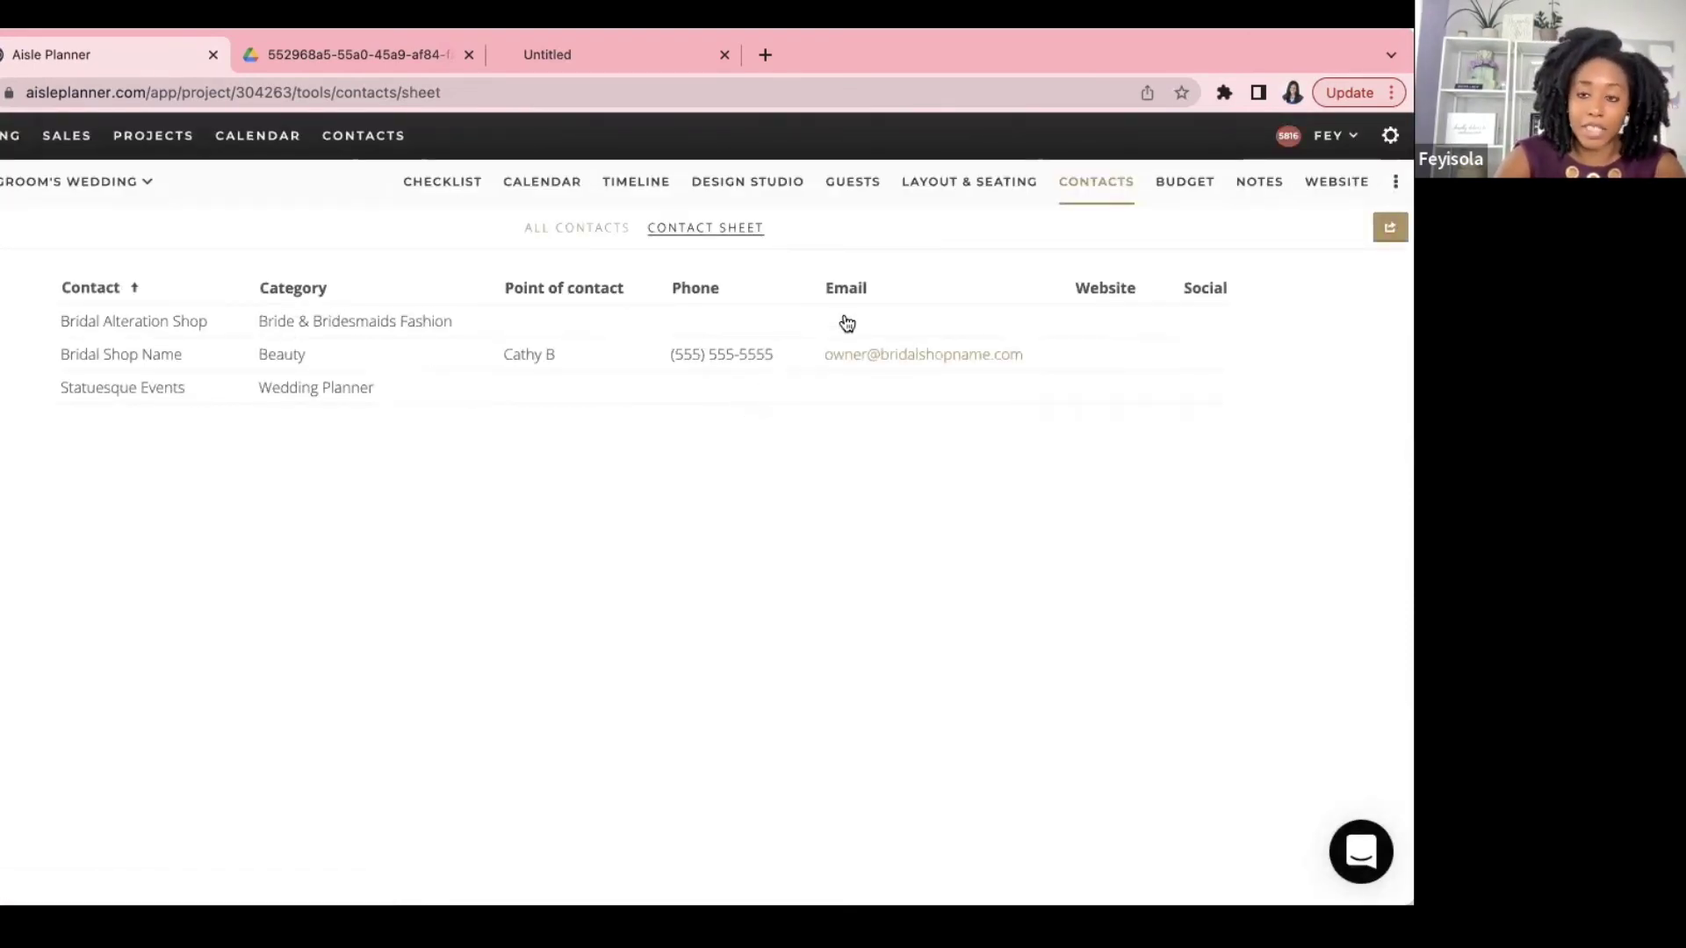
Step: Close the export options unused and return to the All Contacts card view
left_click(1389, 227)
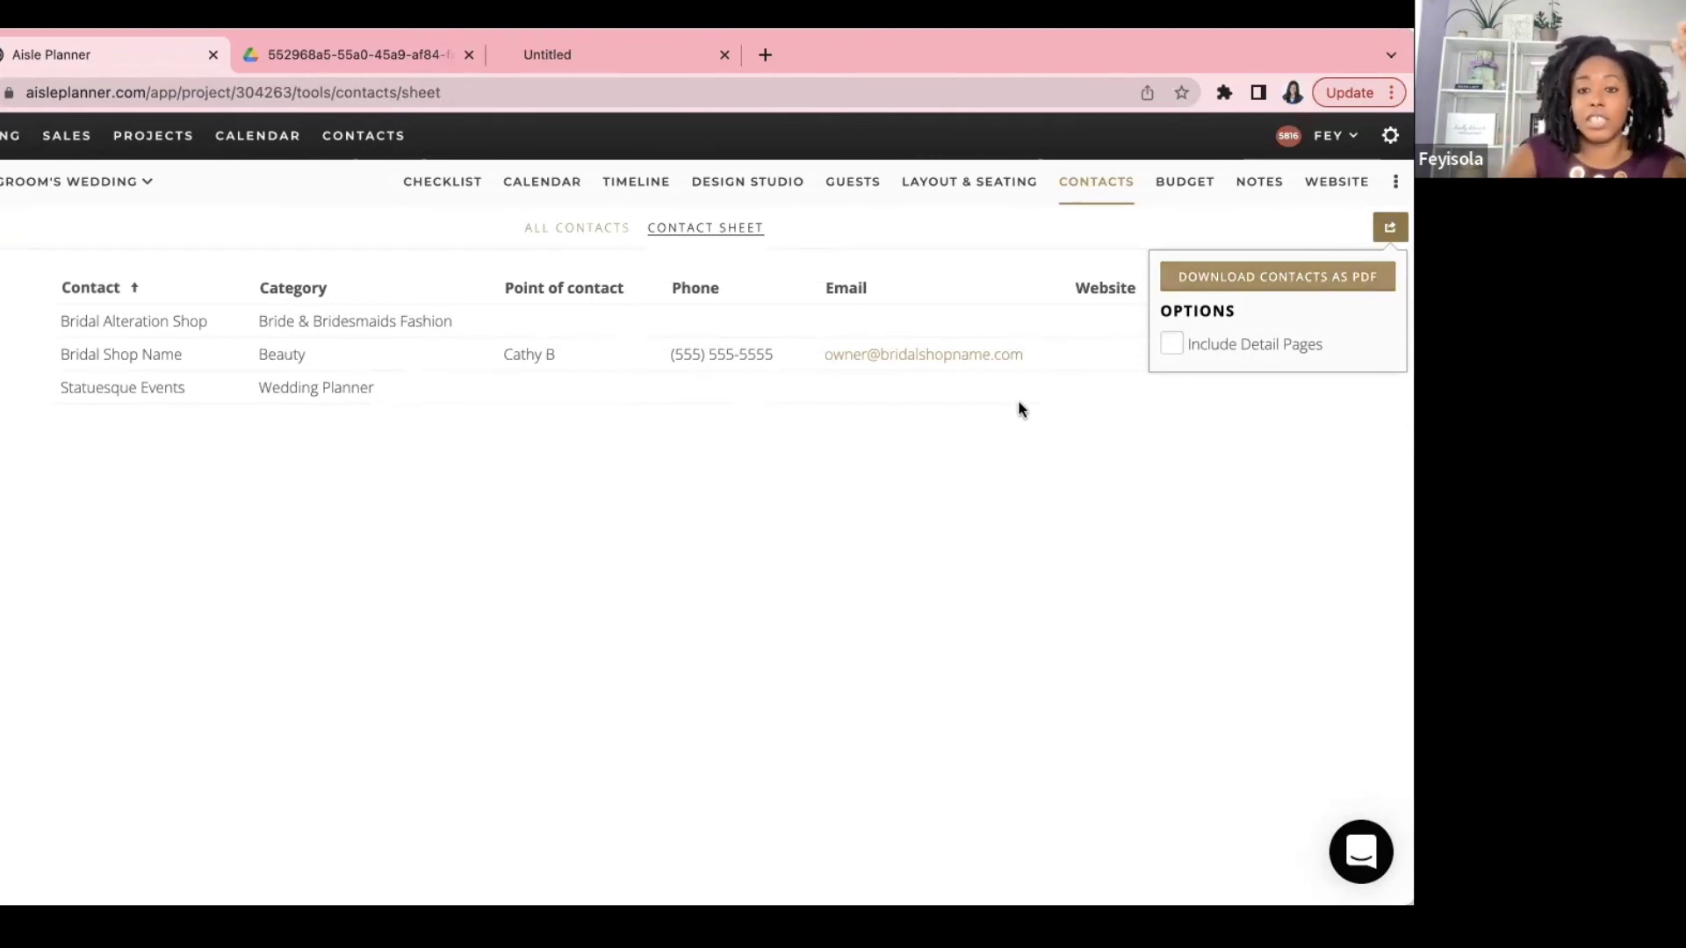
left_click(1008, 460)
left_click(558, 236)
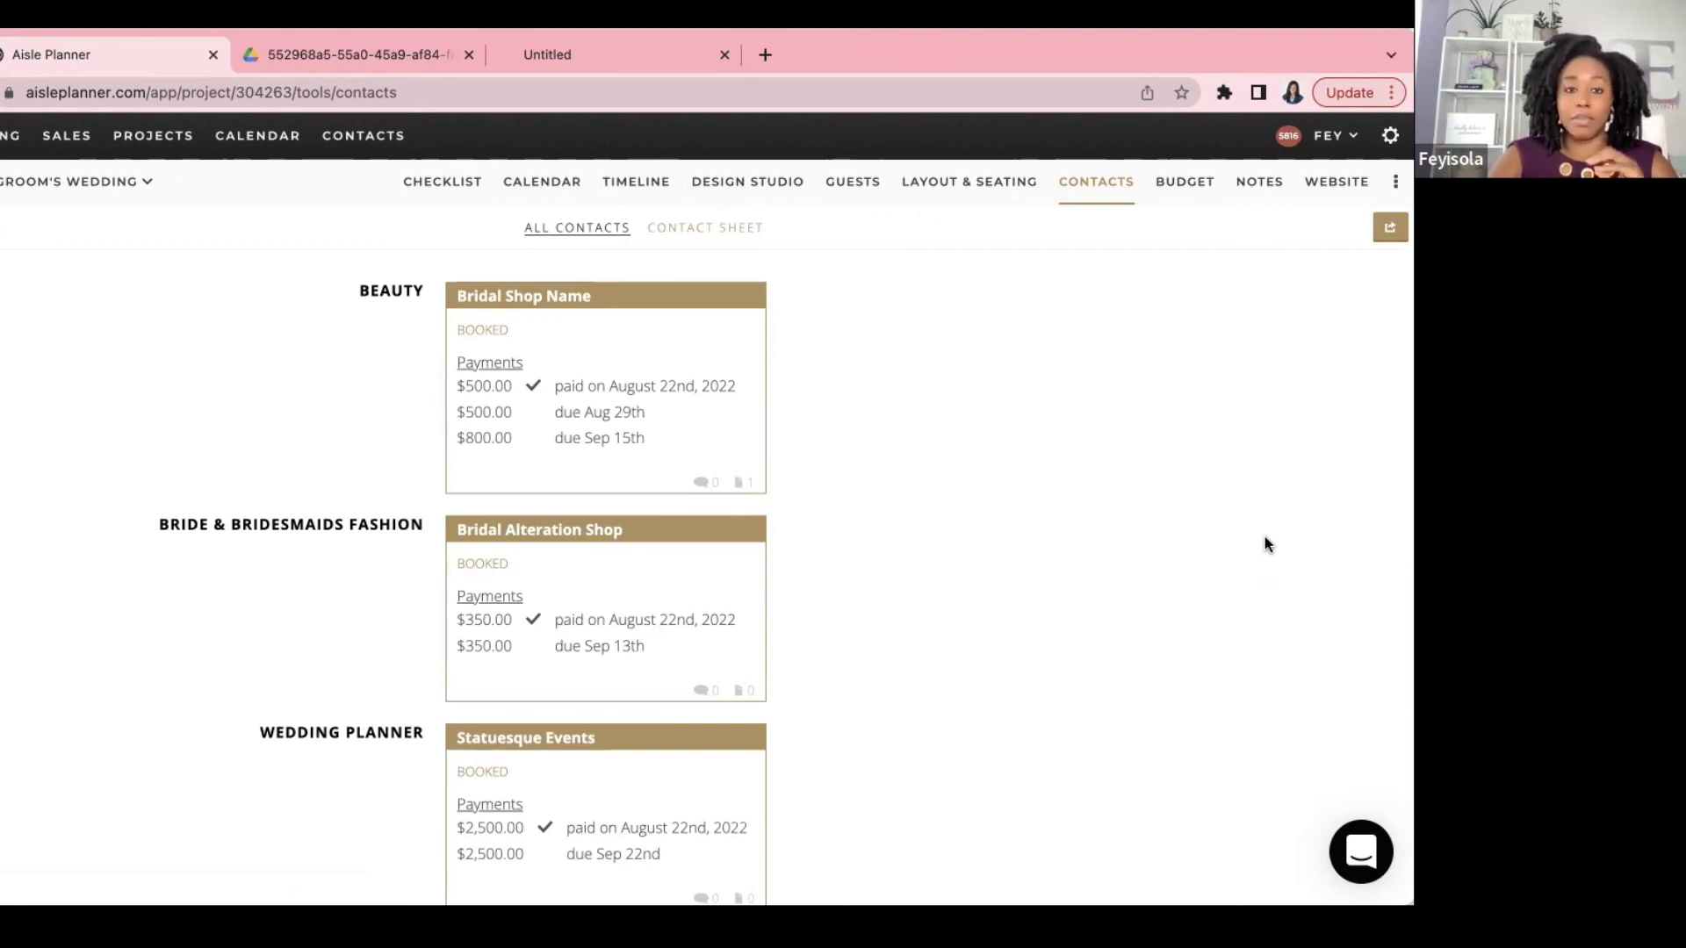
left_click(612, 375)
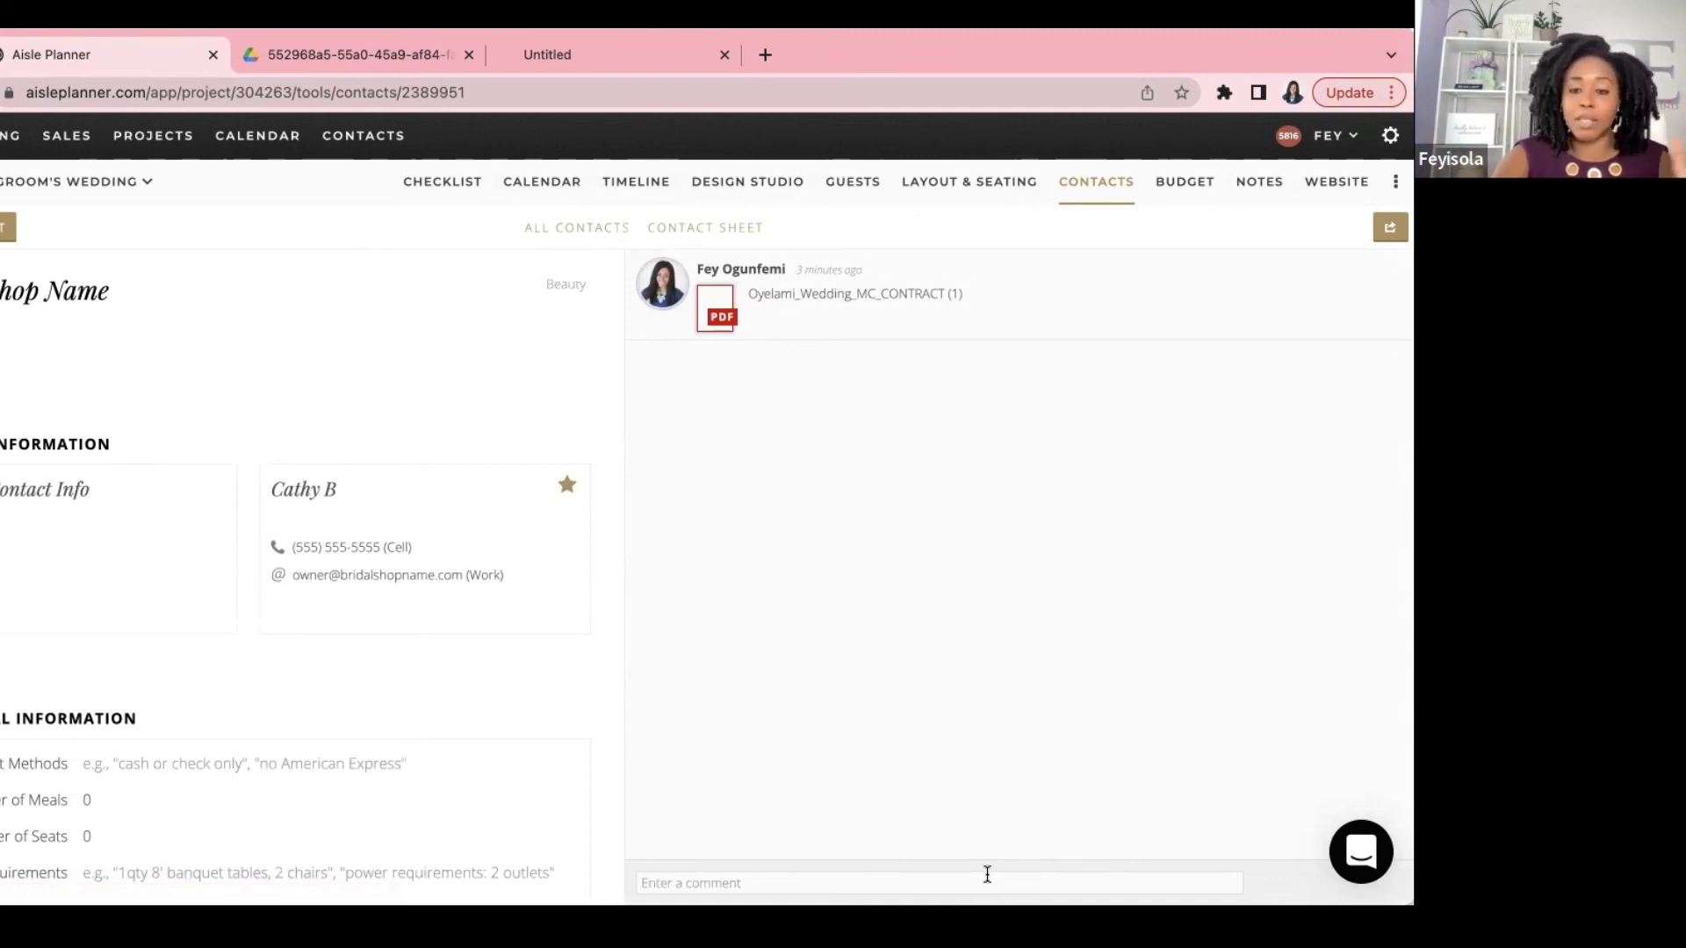
left_click(564, 246)
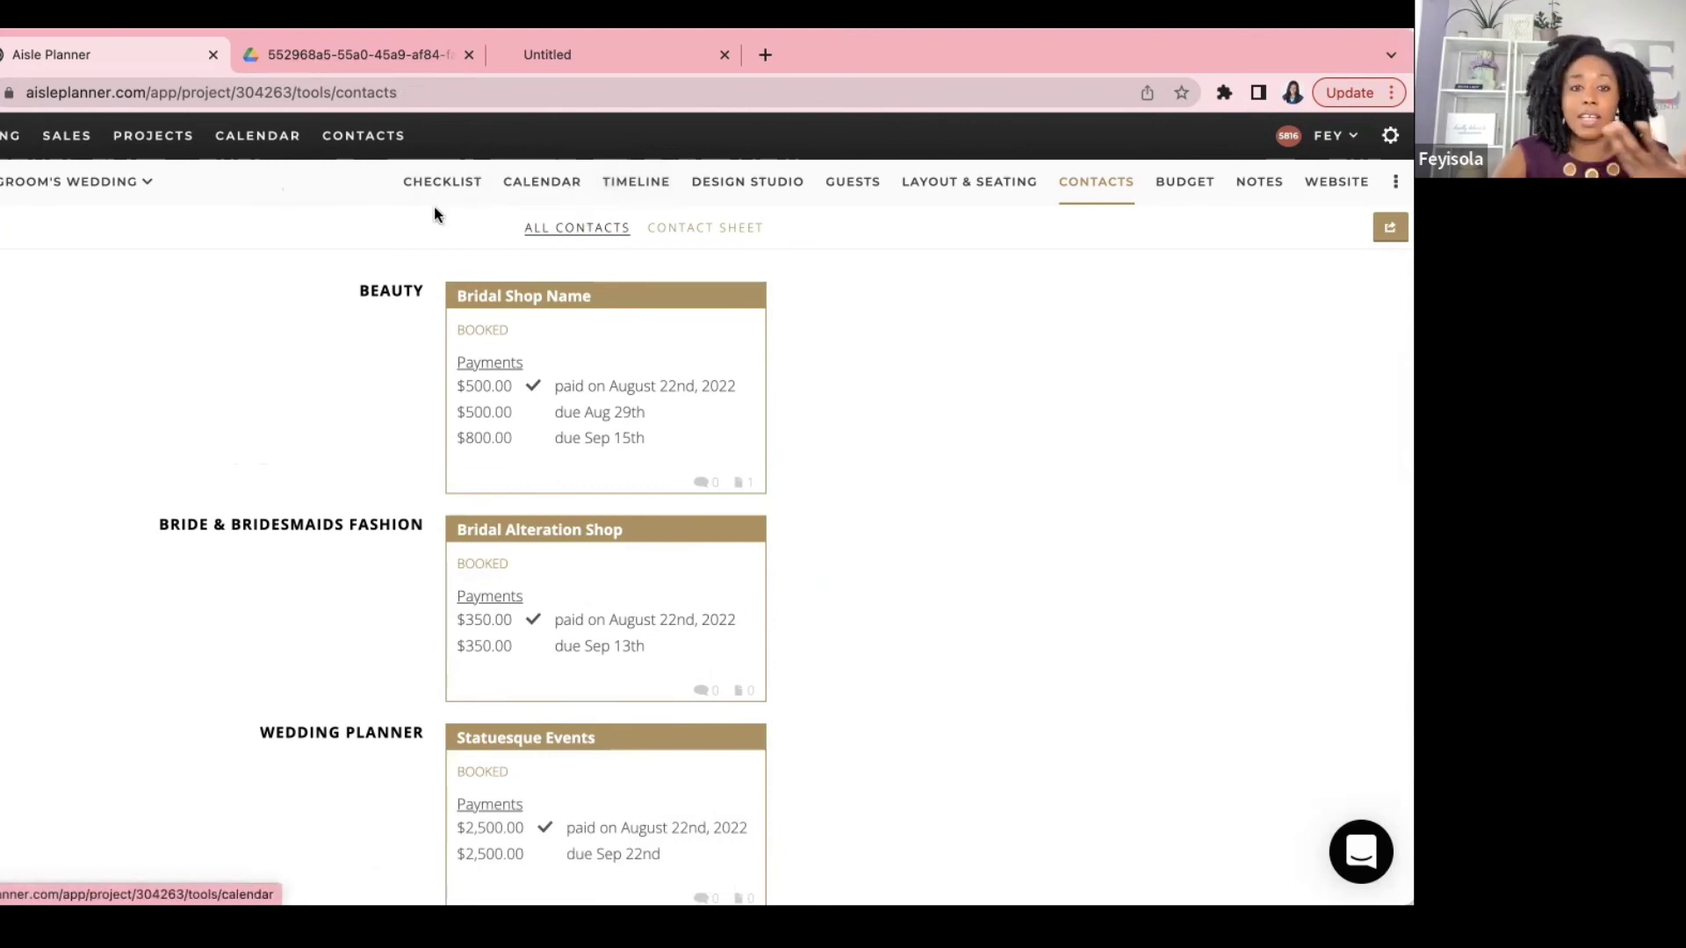